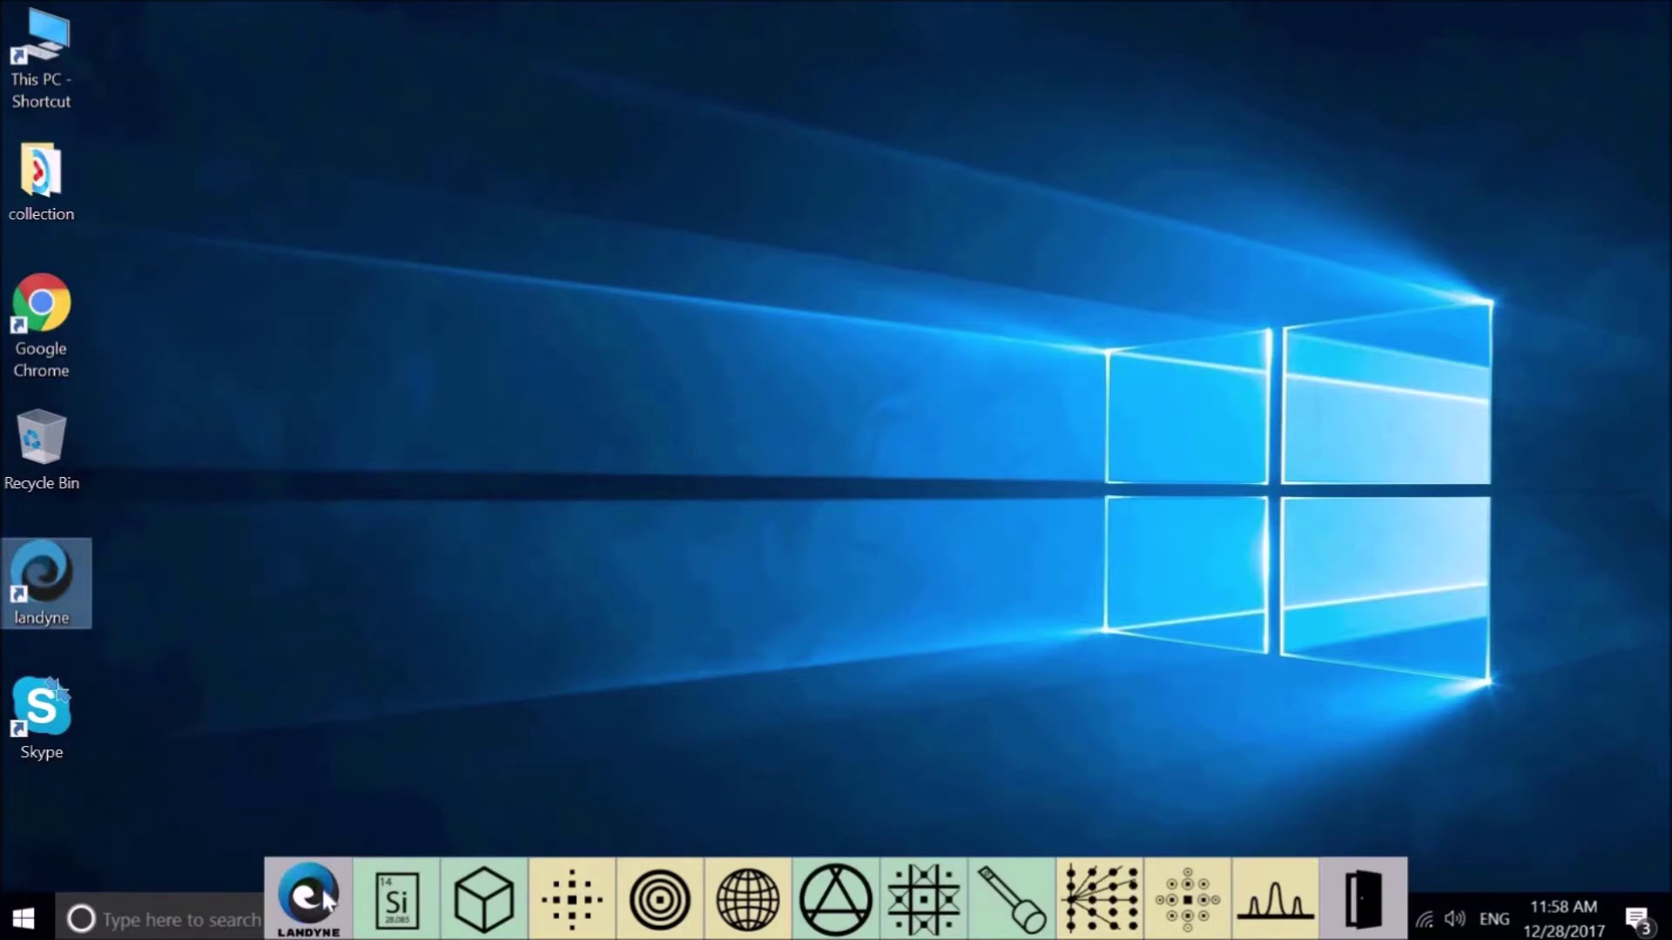
Launch the electron diffraction simulation program from the Landyne launcher and bring up the parameter fields in its Calculation window.
{"action": "left_click_drag", "start_coordinate": [326, 902], "coordinate": [317, 814]}
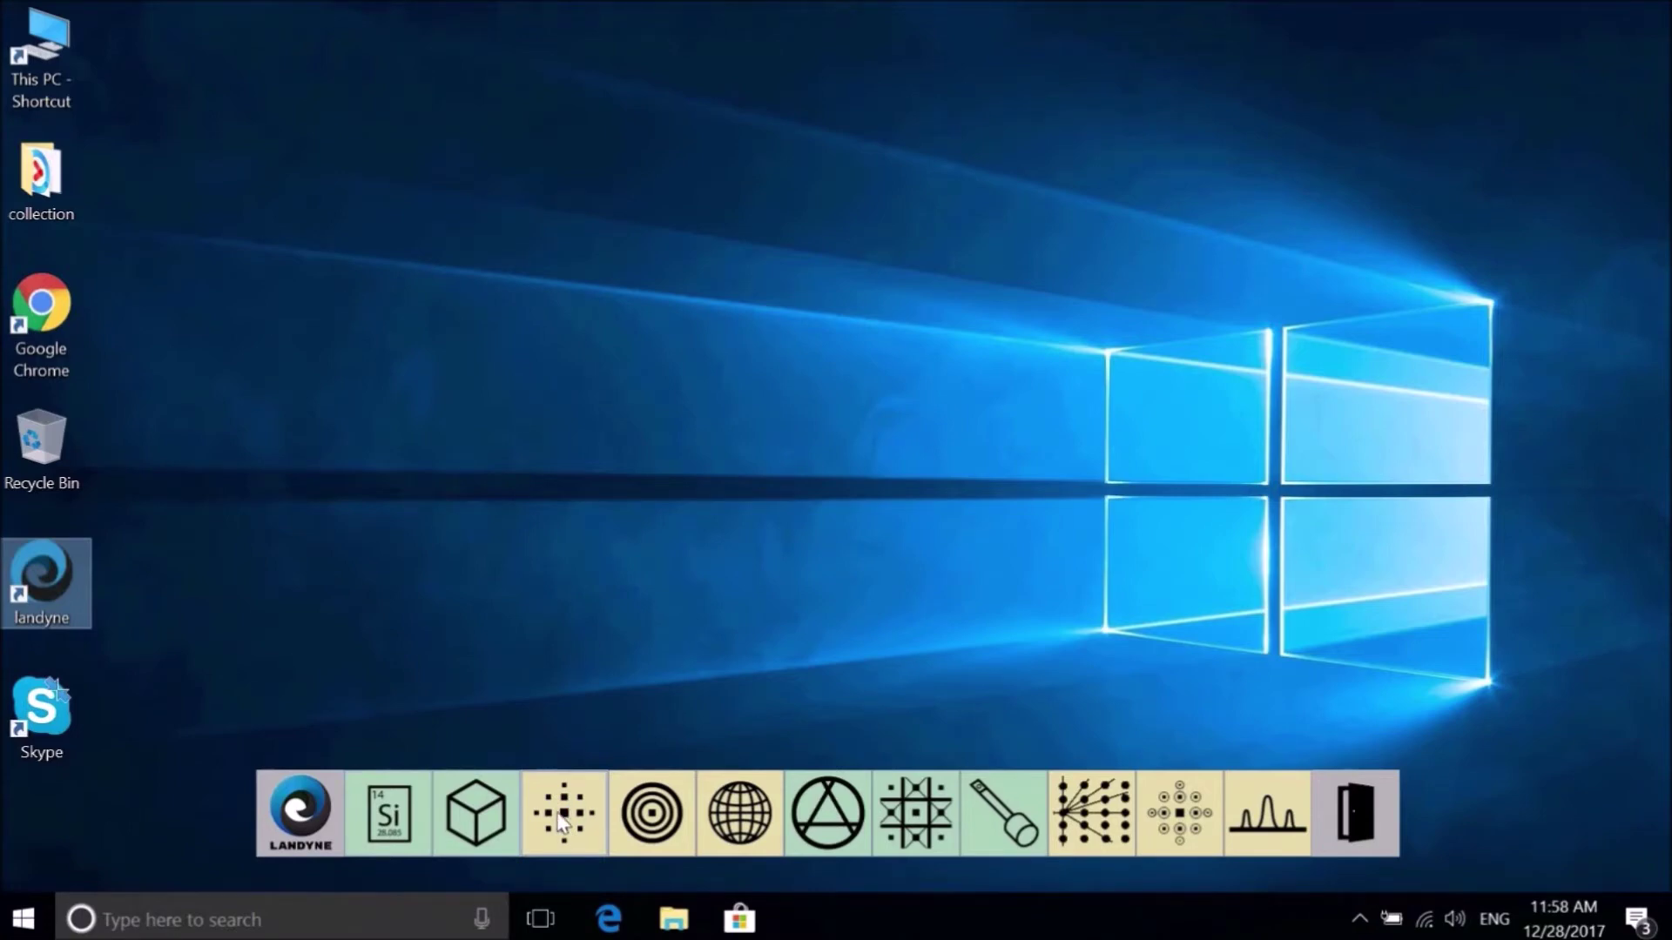
{"action": "left_click", "coordinate": [561, 821]}
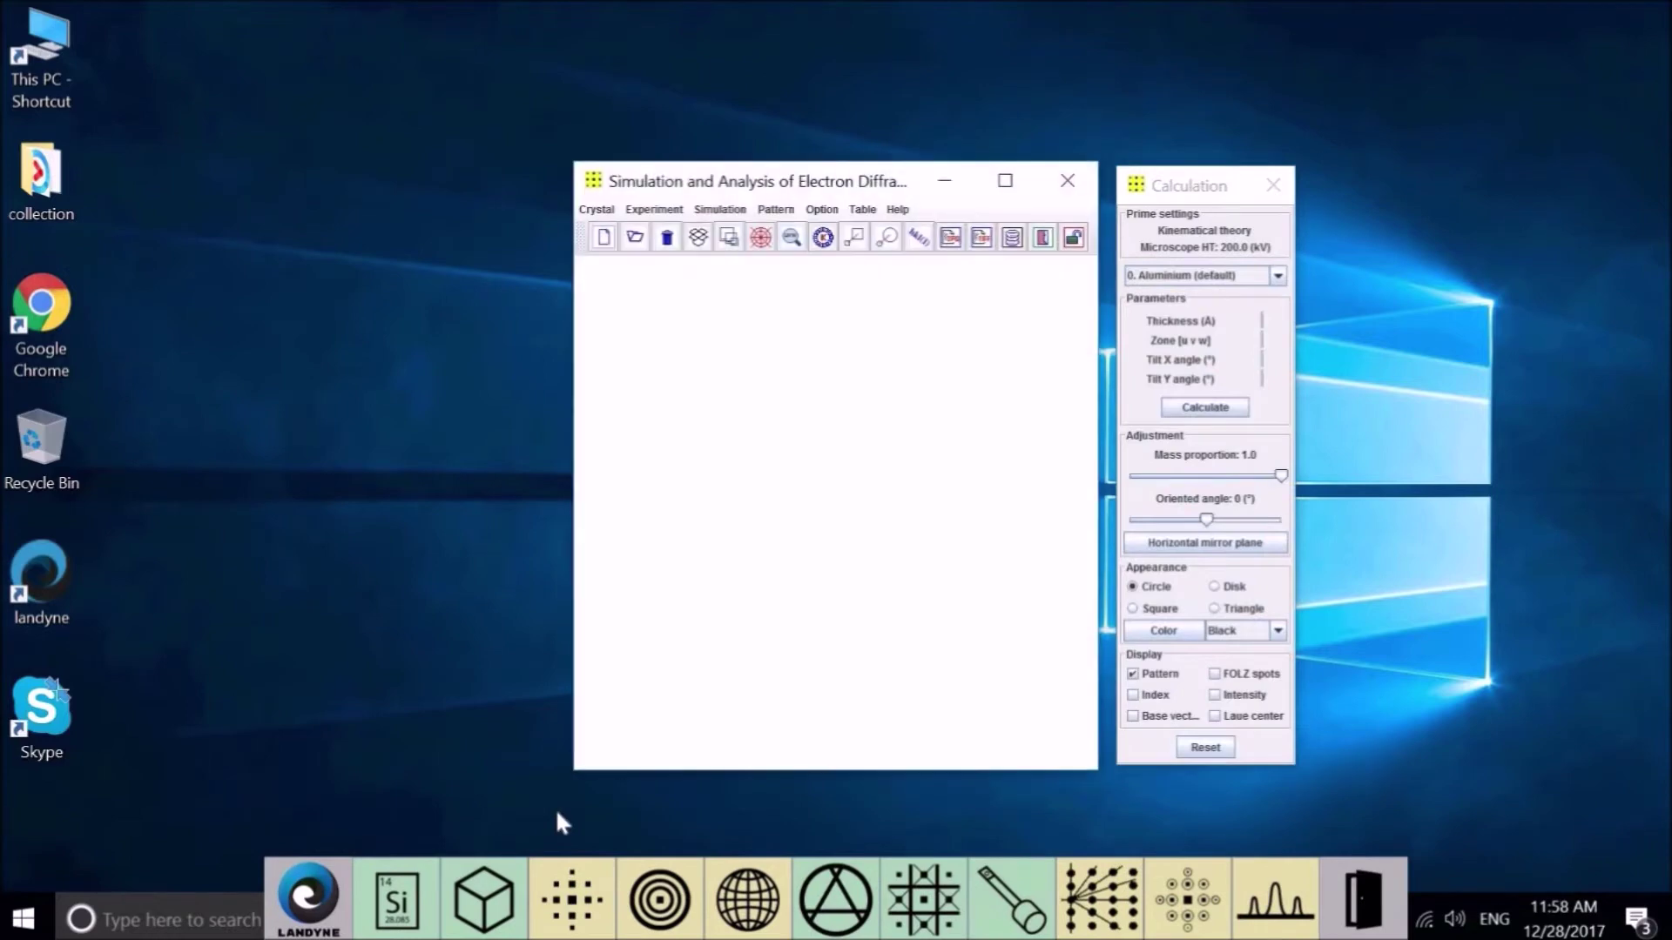
{"action": "left_click", "coordinate": [1212, 165]}
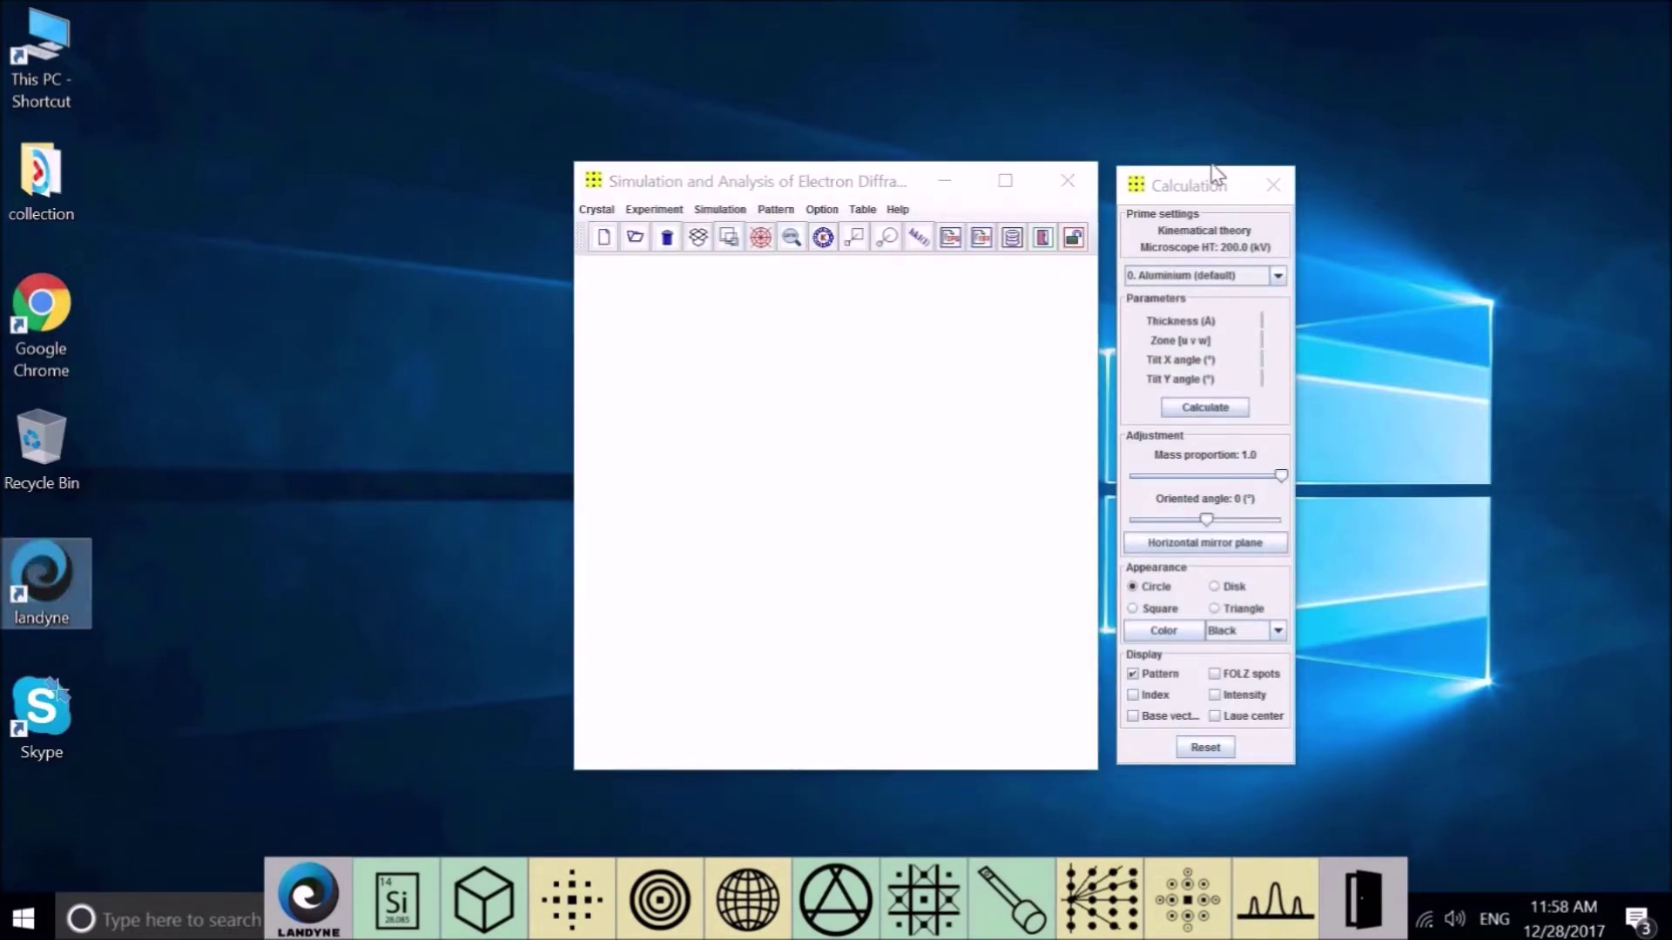
{"action": "left_click", "coordinate": [1212, 166]}
{"action": "left_click_drag", "start_coordinate": [1213, 167], "coordinate": [1213, 161]}
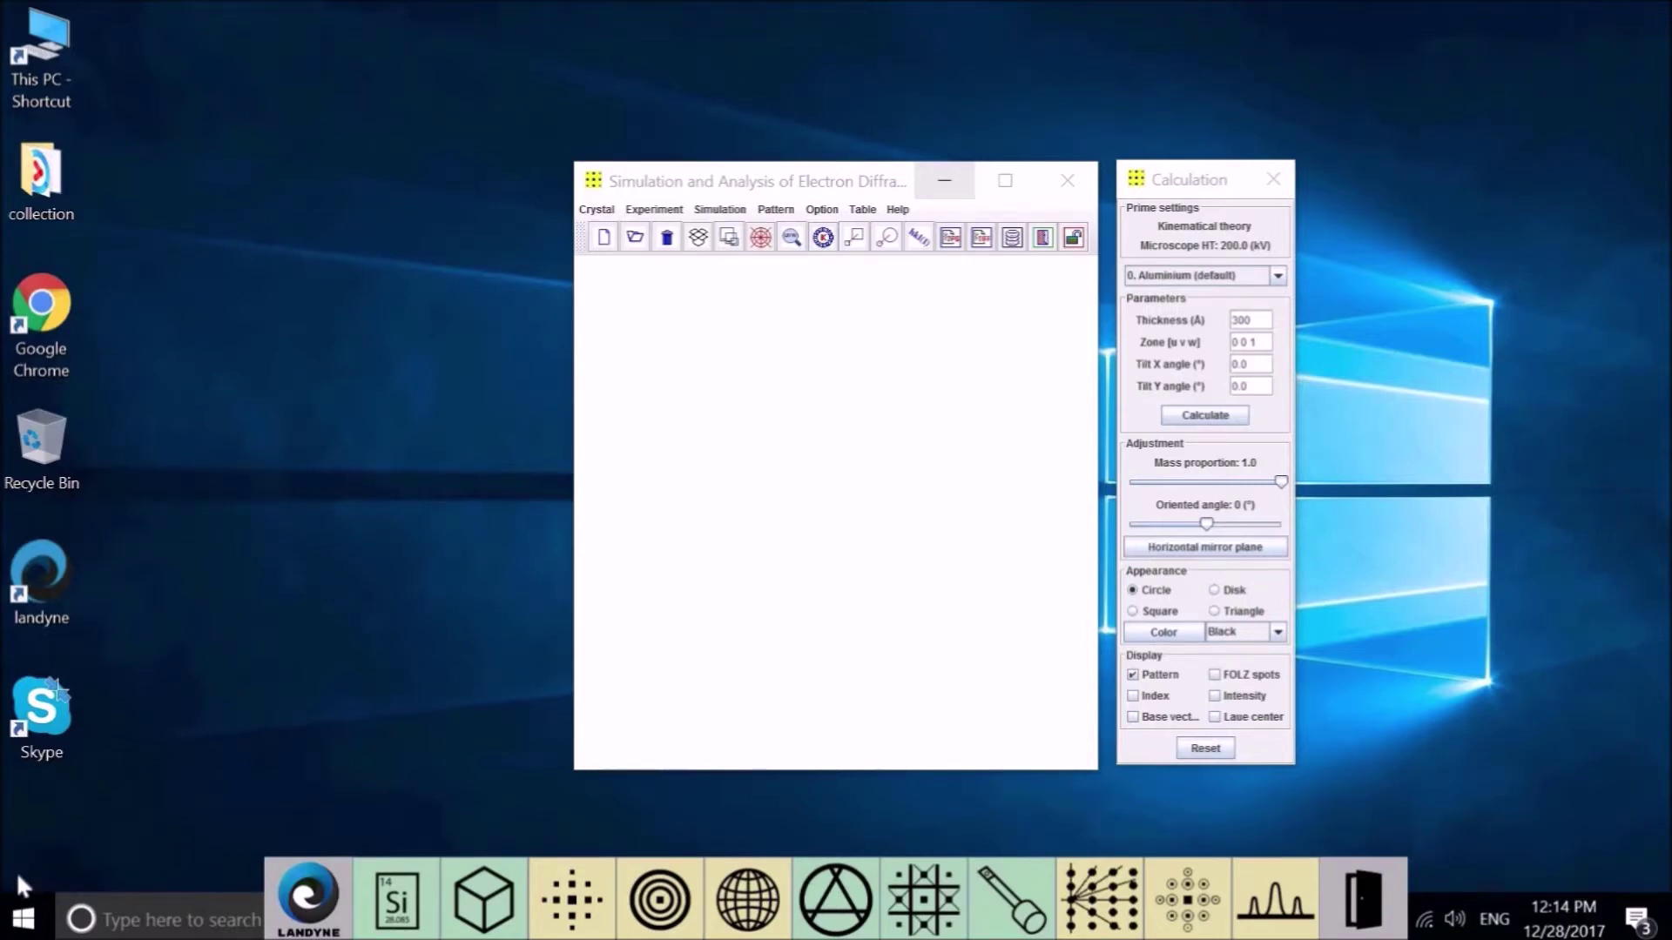
Browse to C:\landyne3\programs in File Explorer, locate SAED3.license.key, and close the folder window.
{"action": "double_click", "coordinate": [40, 42]}
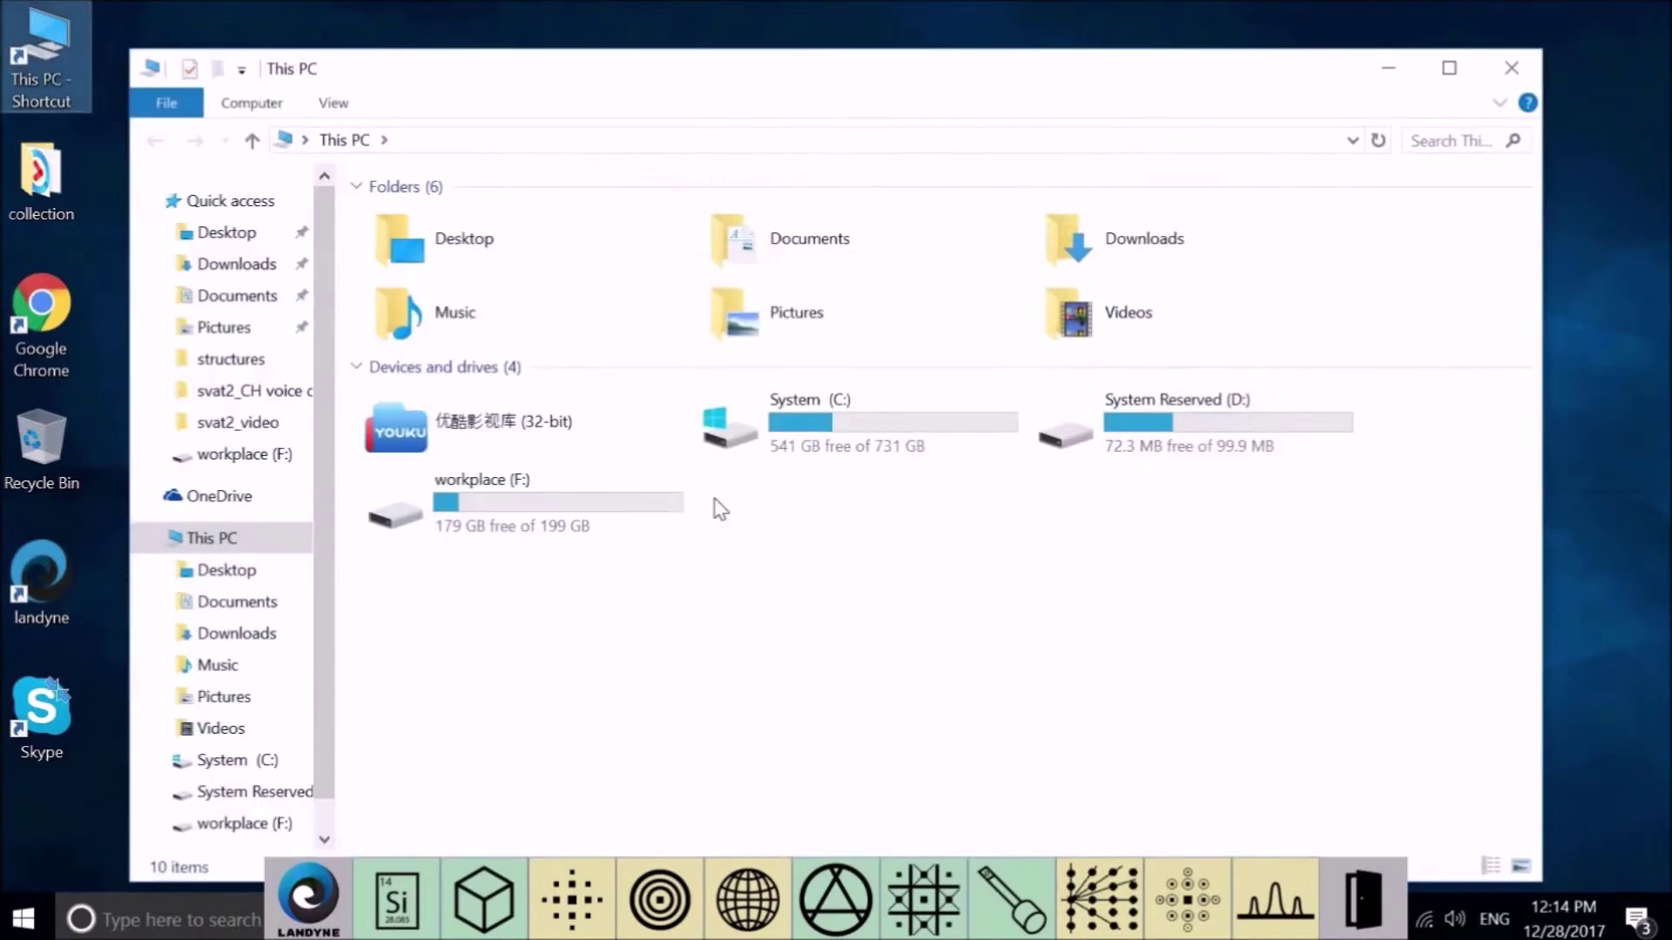
{"action": "double_click", "coordinate": [737, 438]}
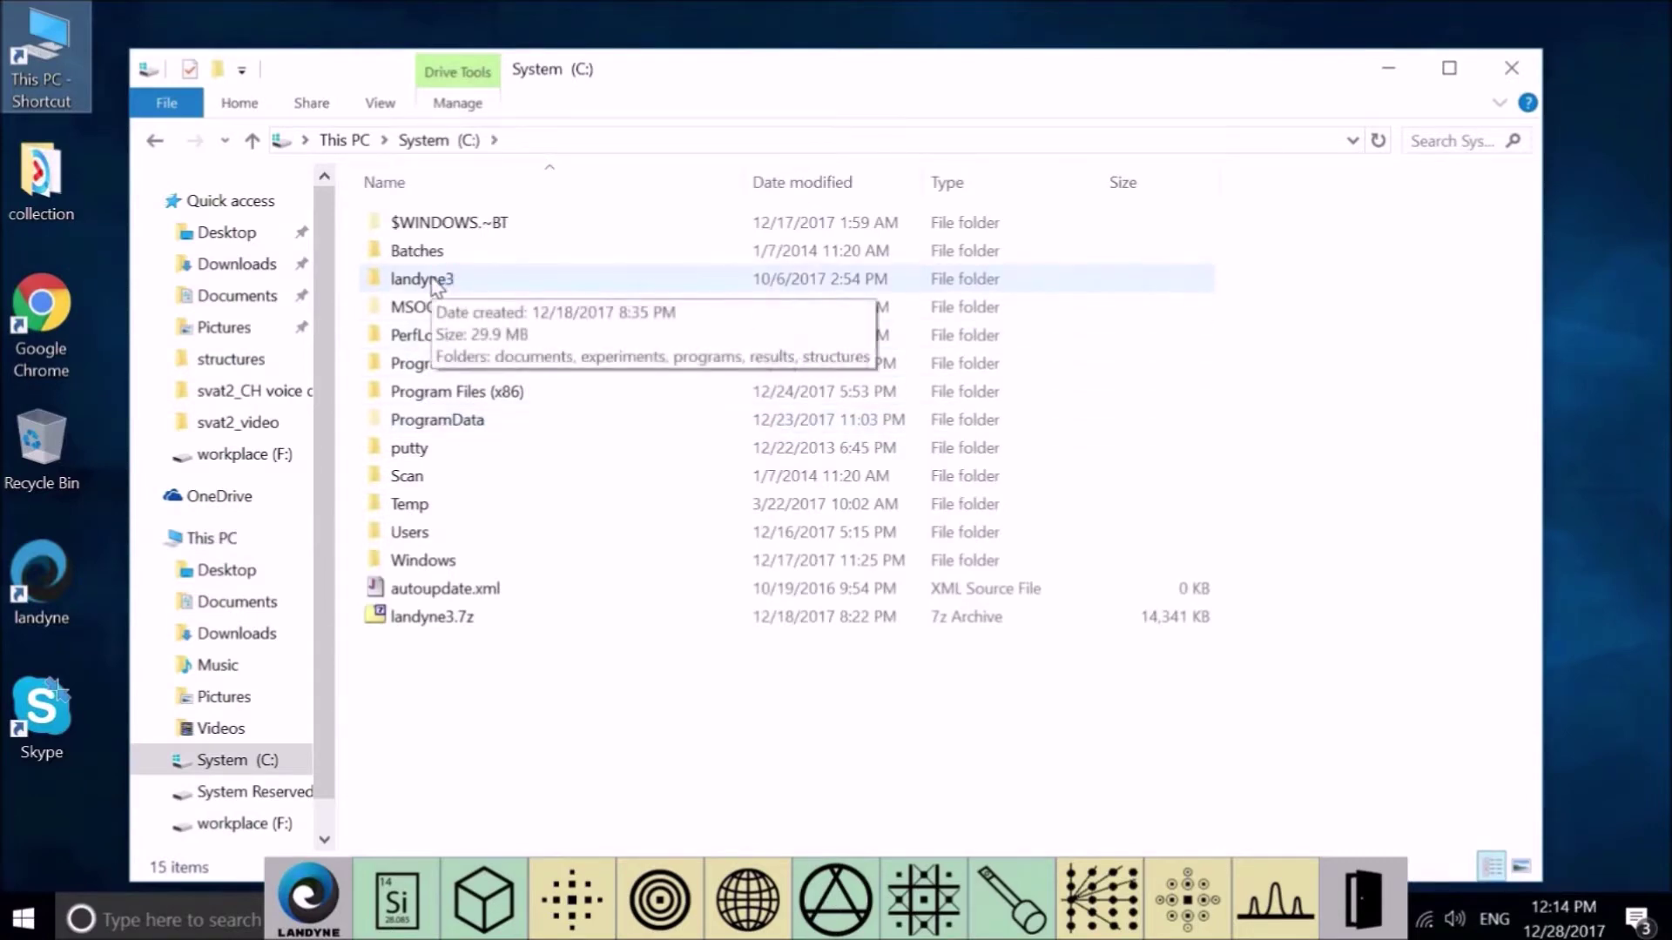
{"action": "double_click", "coordinate": [427, 279]}
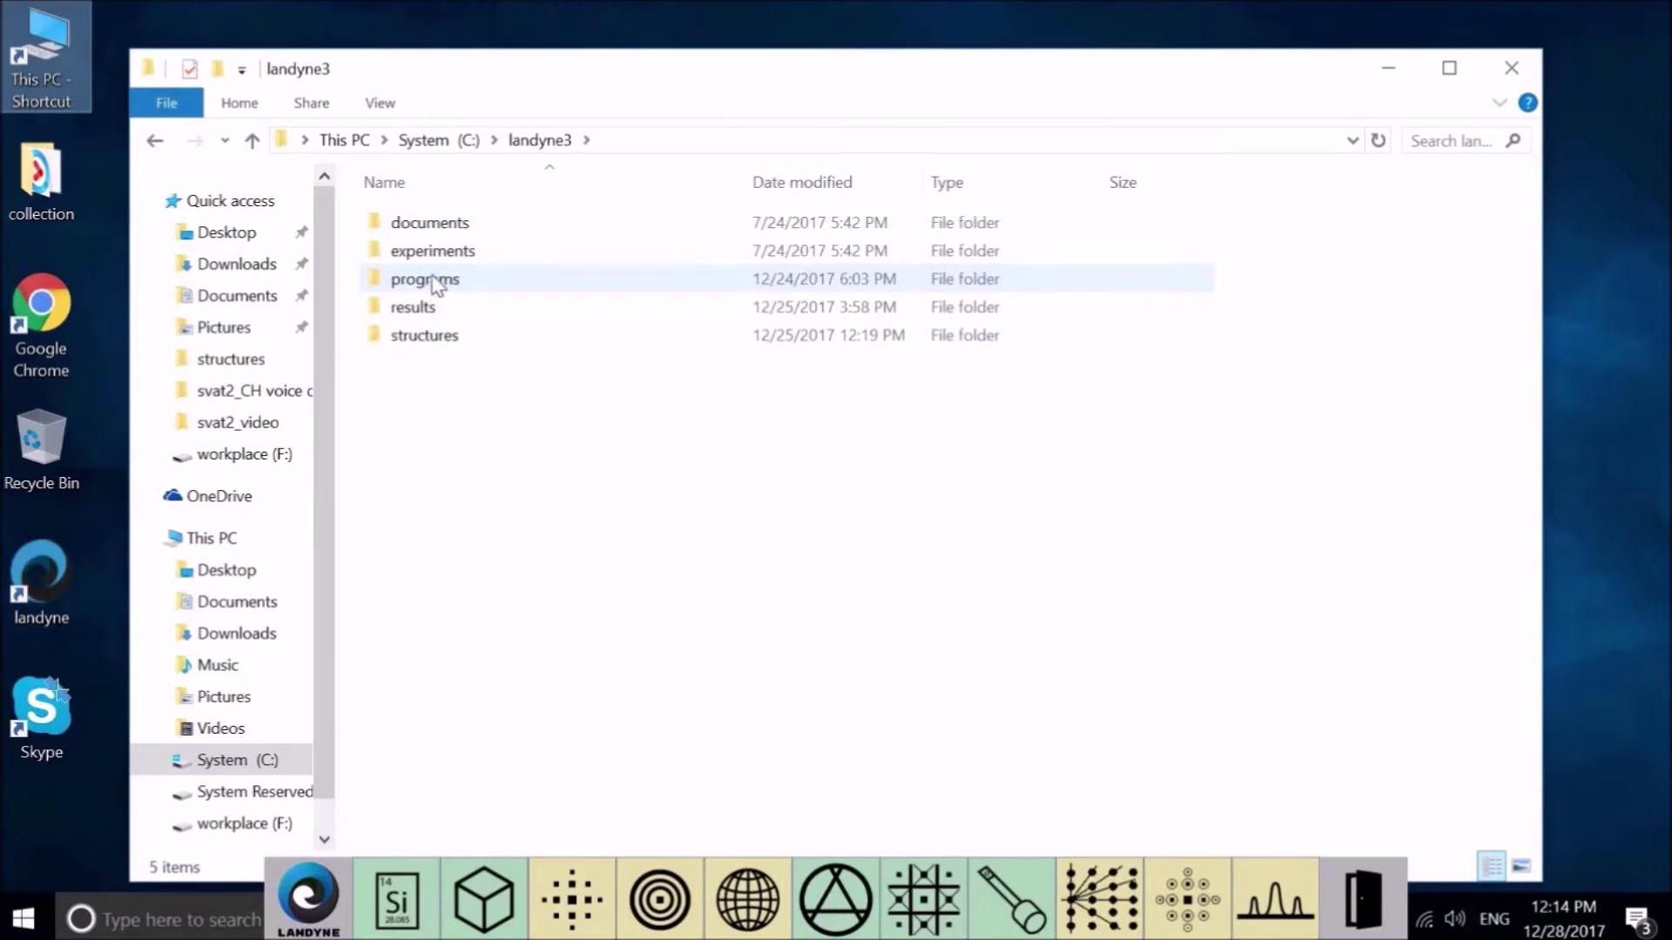
{"action": "double_click", "coordinate": [436, 281]}
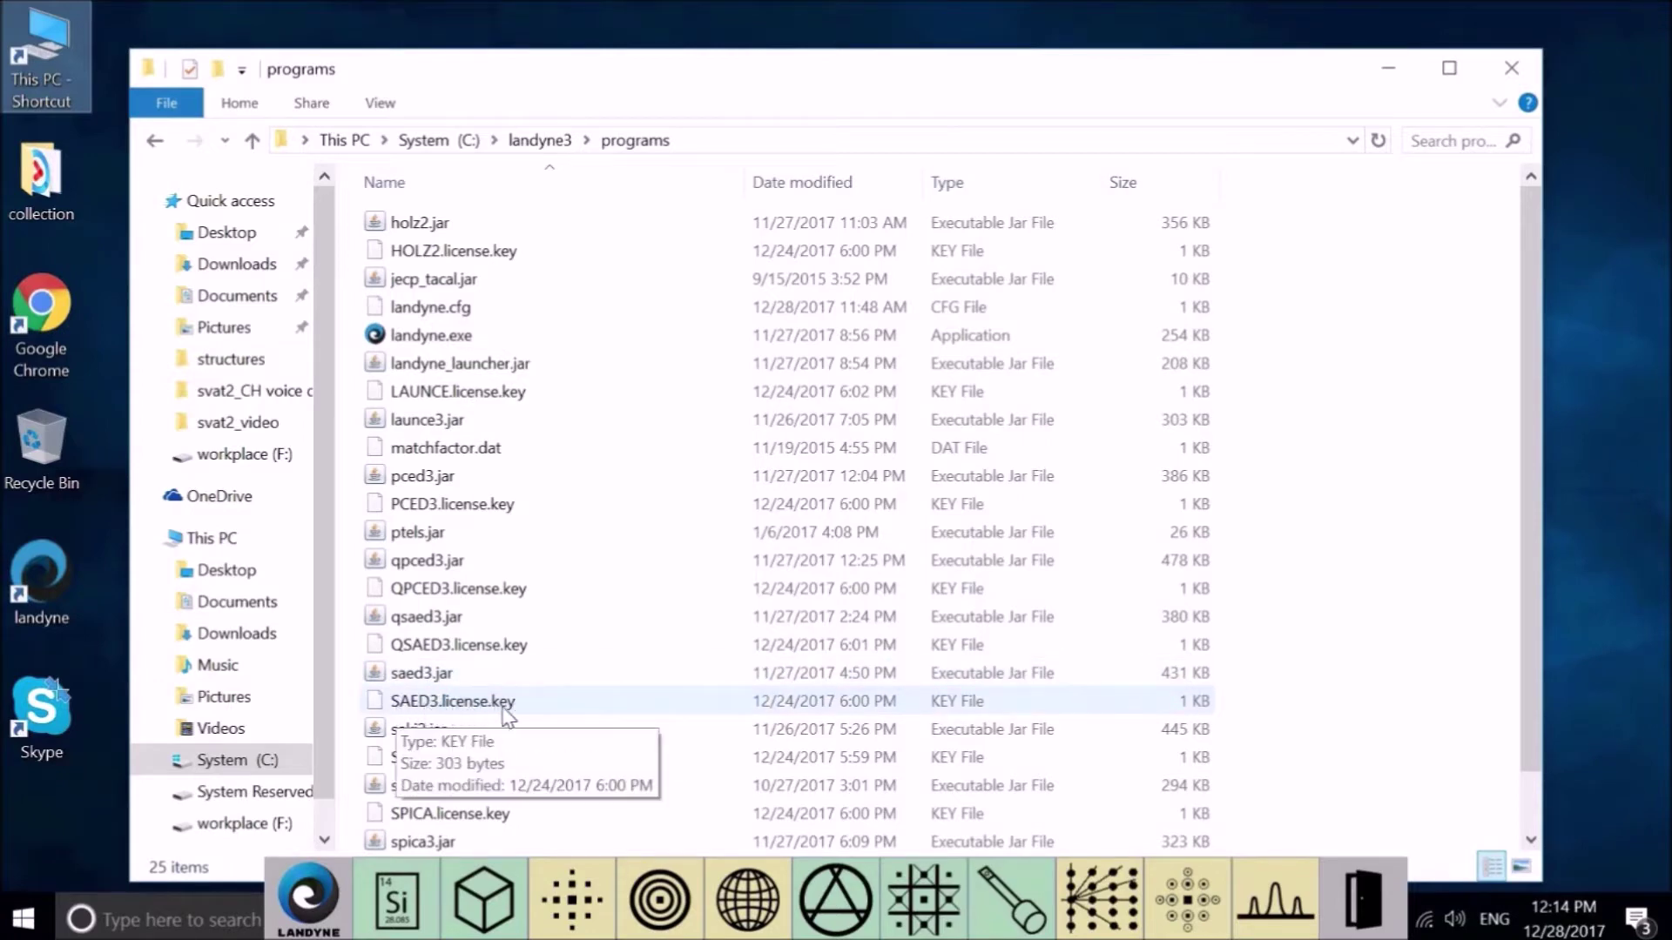
{"action": "left_click", "coordinate": [1511, 69]}
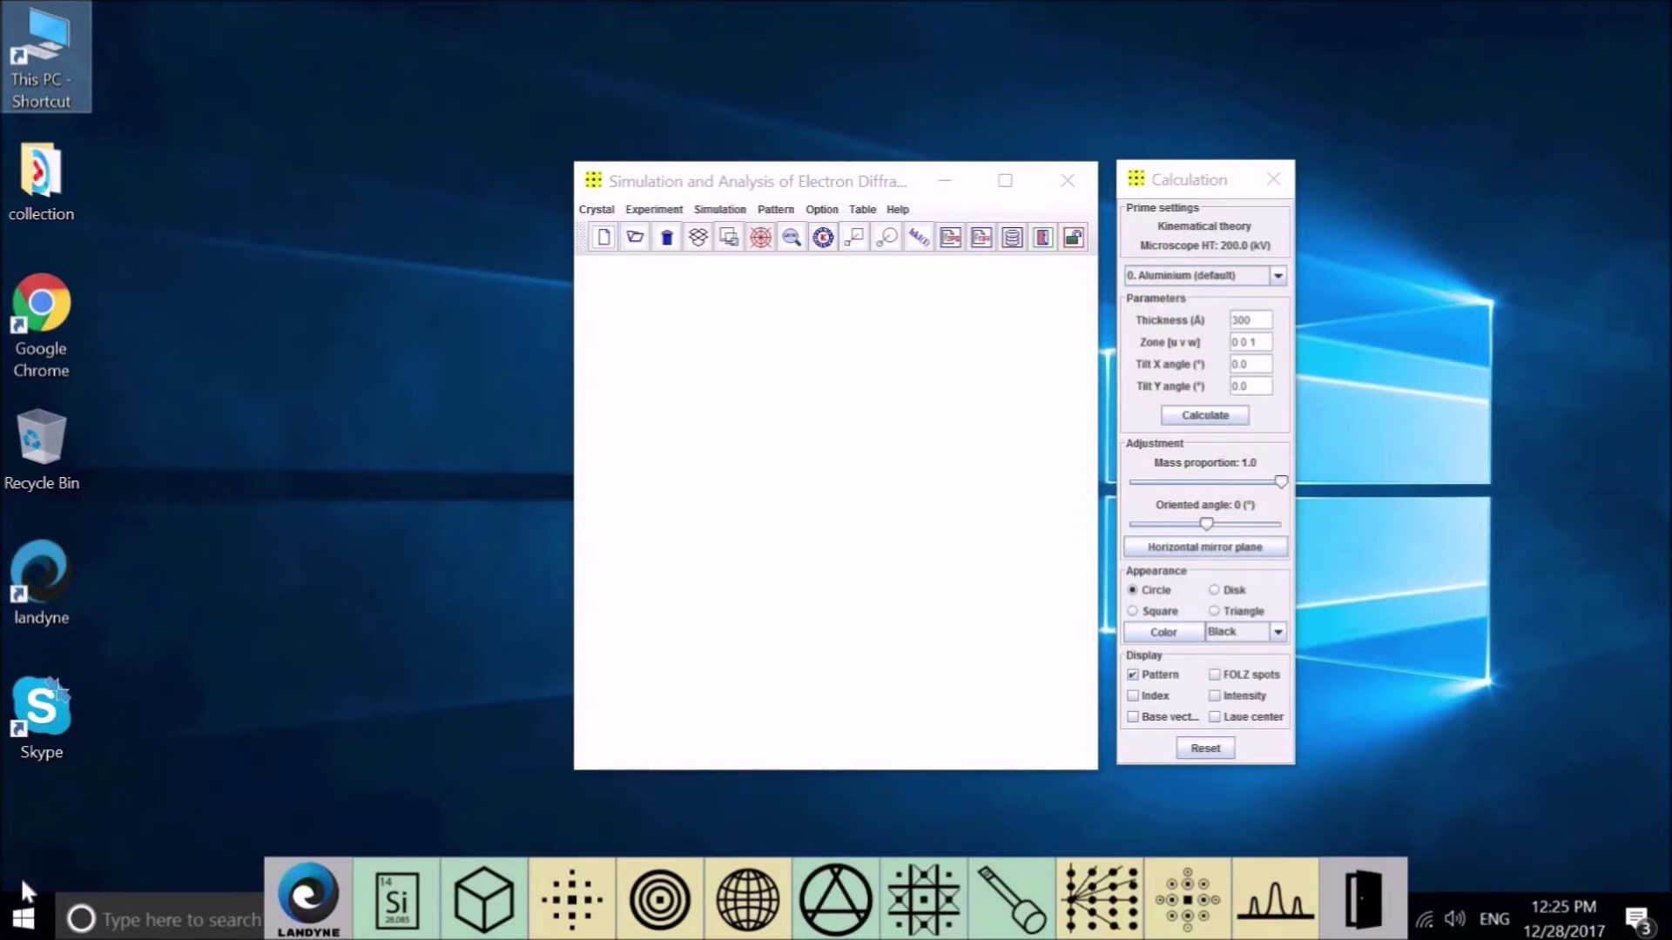
{"action": "left_click", "coordinate": [592, 209]}
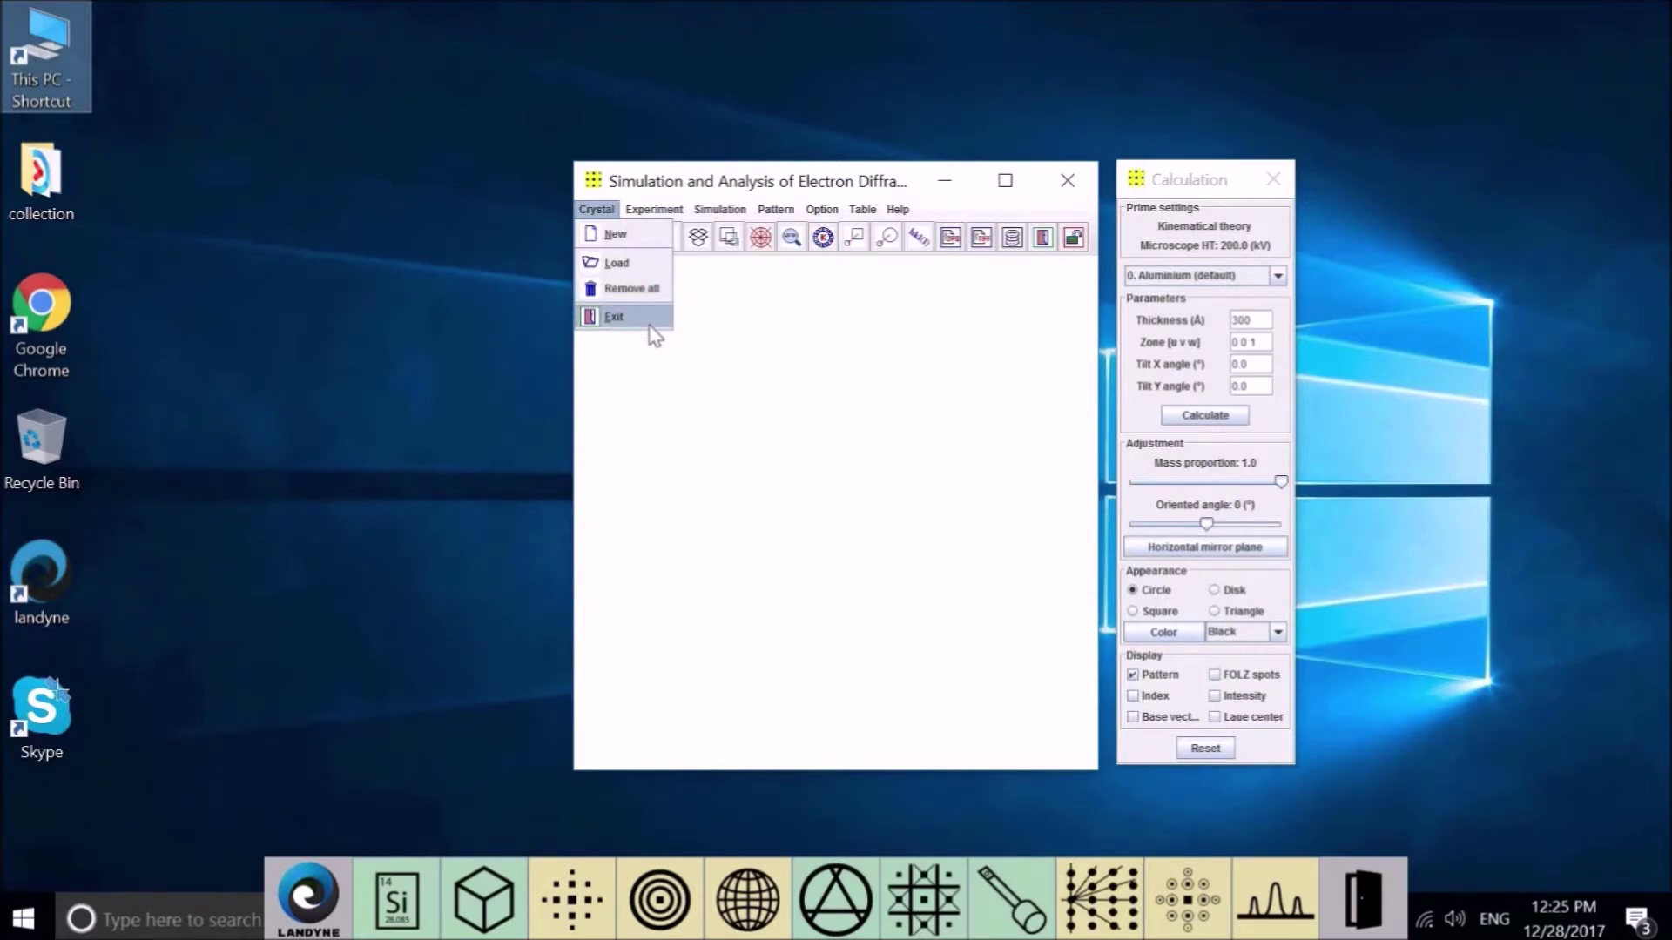
{"action": "left_click", "coordinate": [666, 393]}
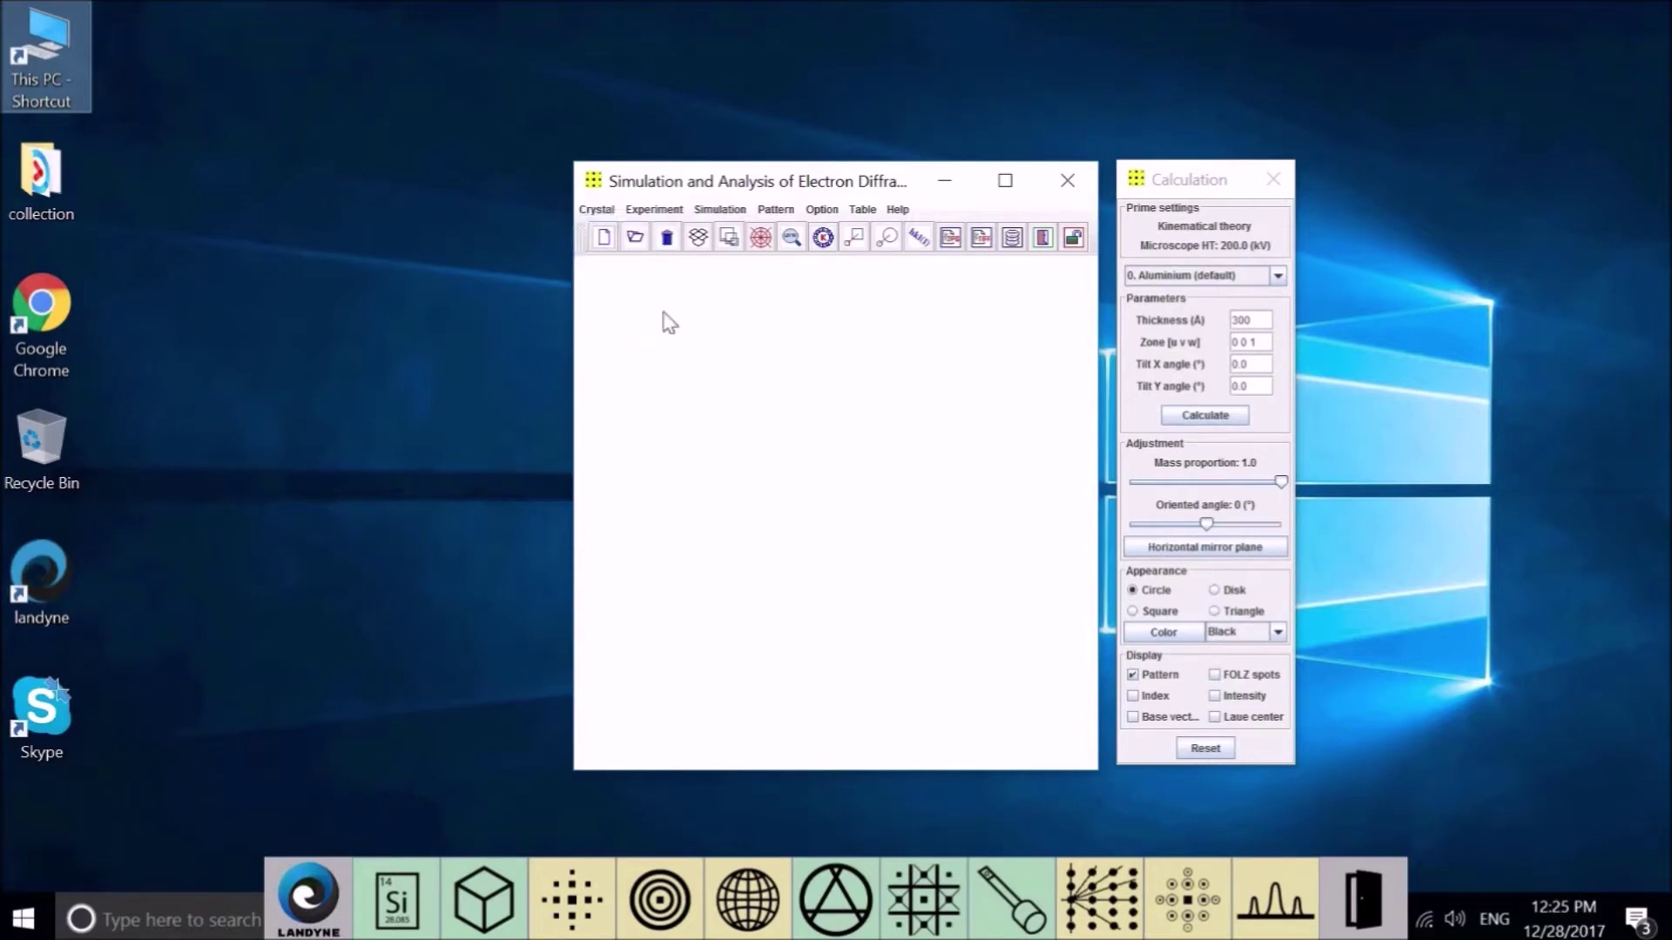
{"action": "left_click", "coordinate": [654, 210]}
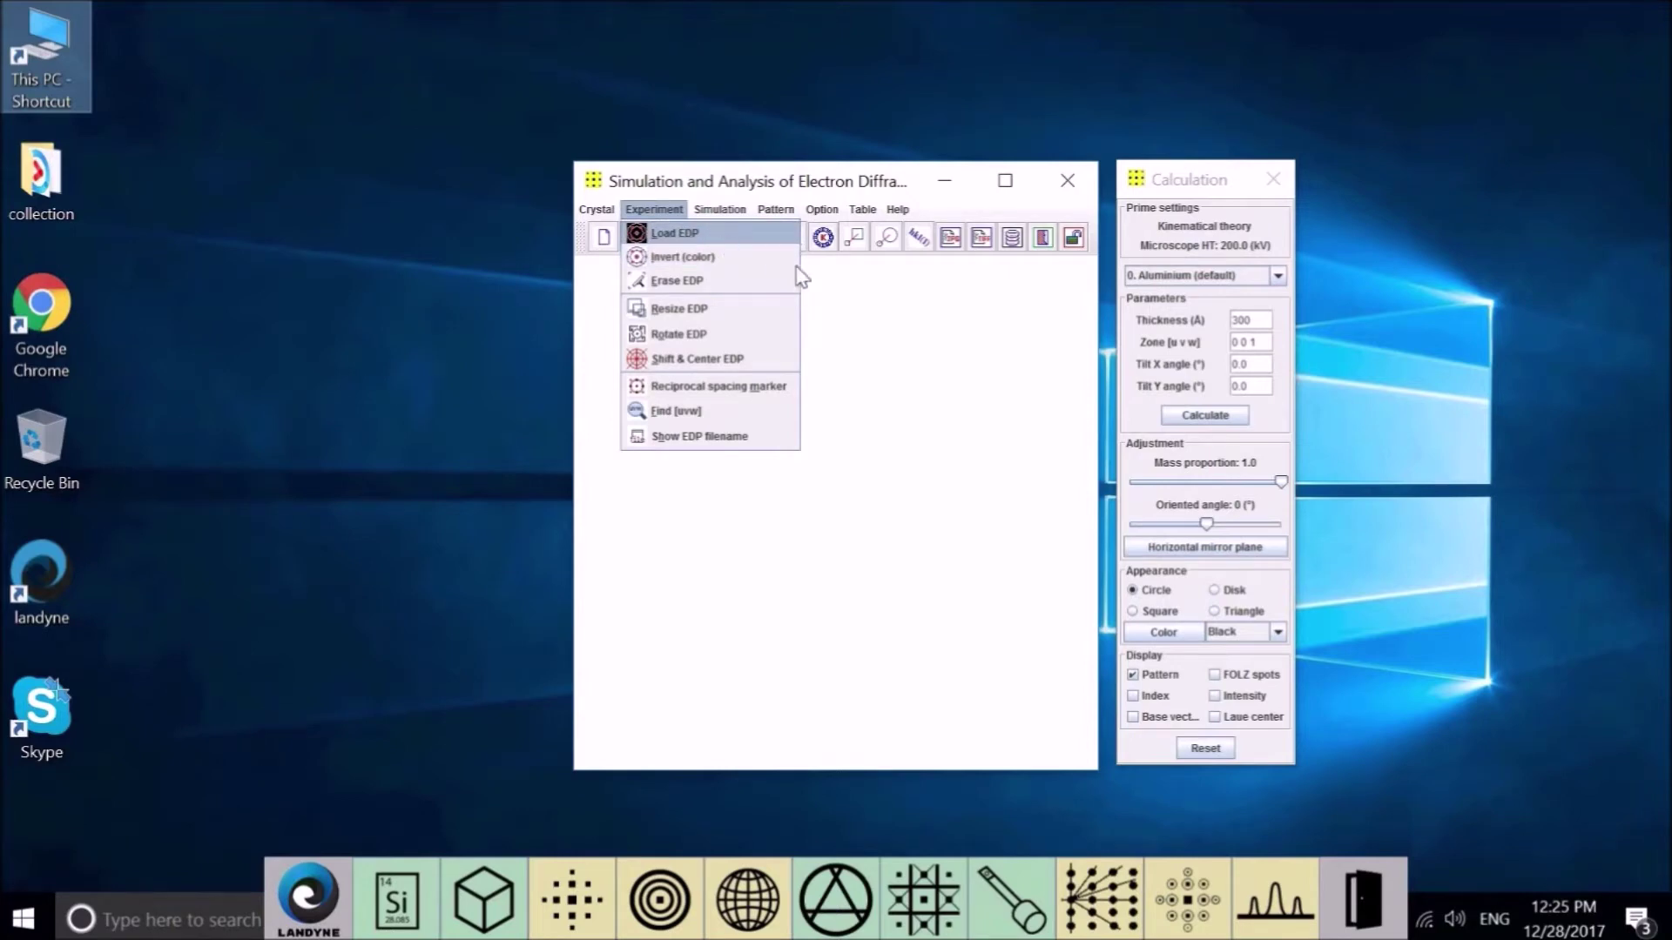
{"action": "left_click", "coordinate": [868, 331]}
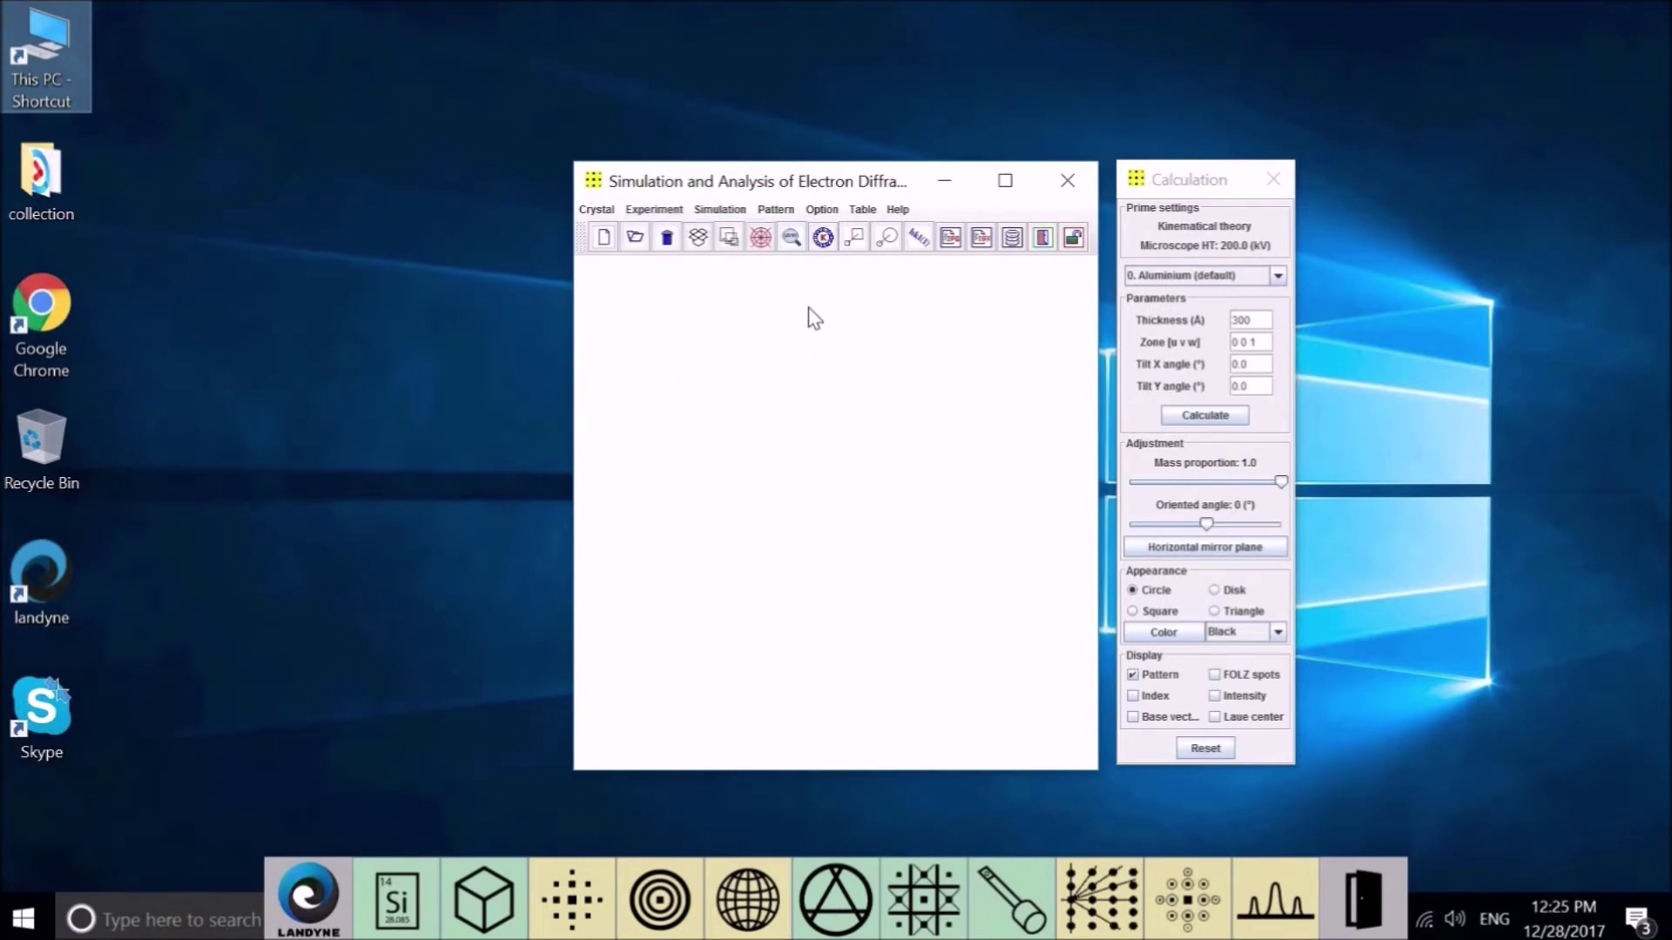
{"action": "left_click", "coordinate": [669, 210]}
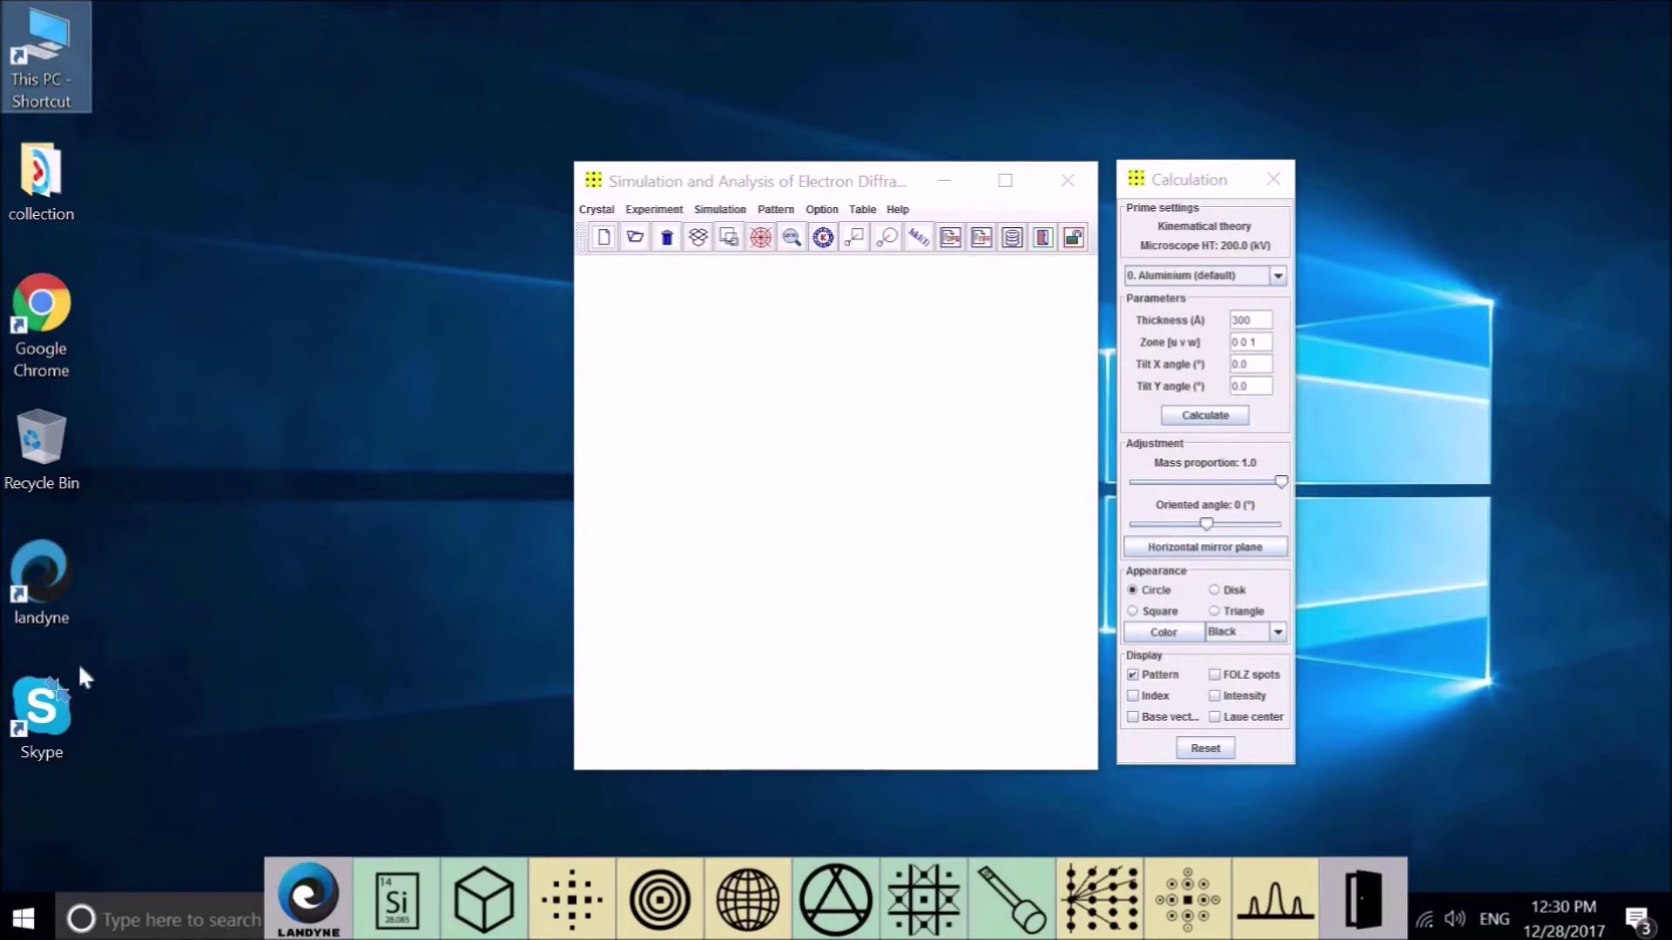
{"action": "left_click", "coordinate": [720, 210]}
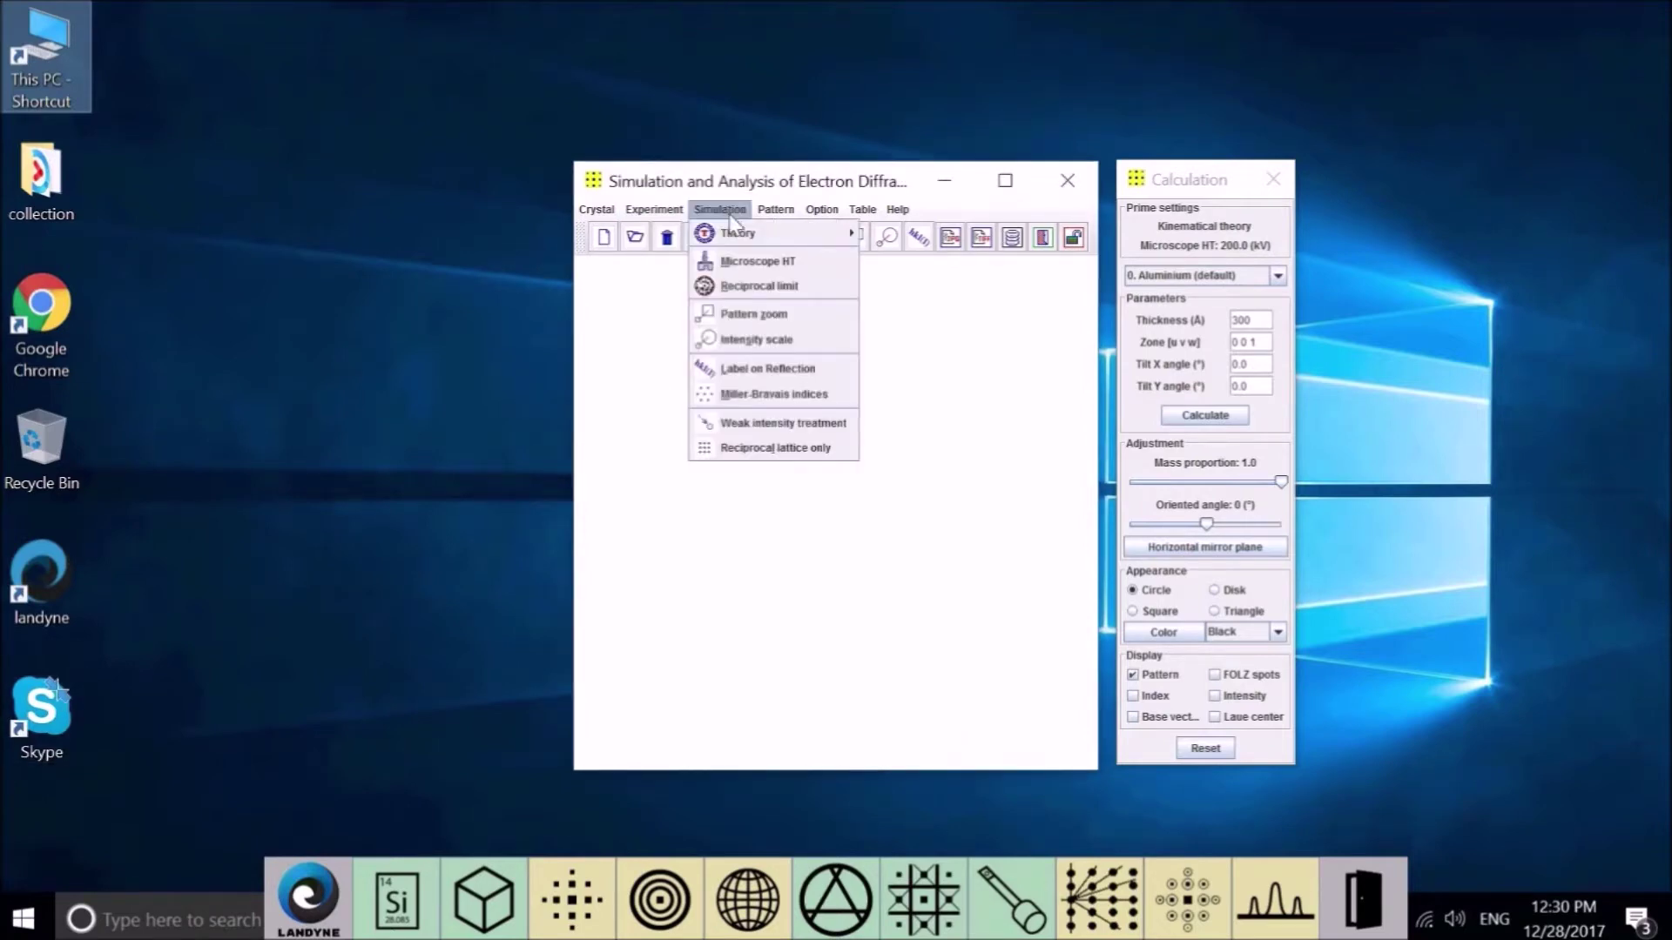
{"action": "mouse_move", "coordinate": [736, 234]}
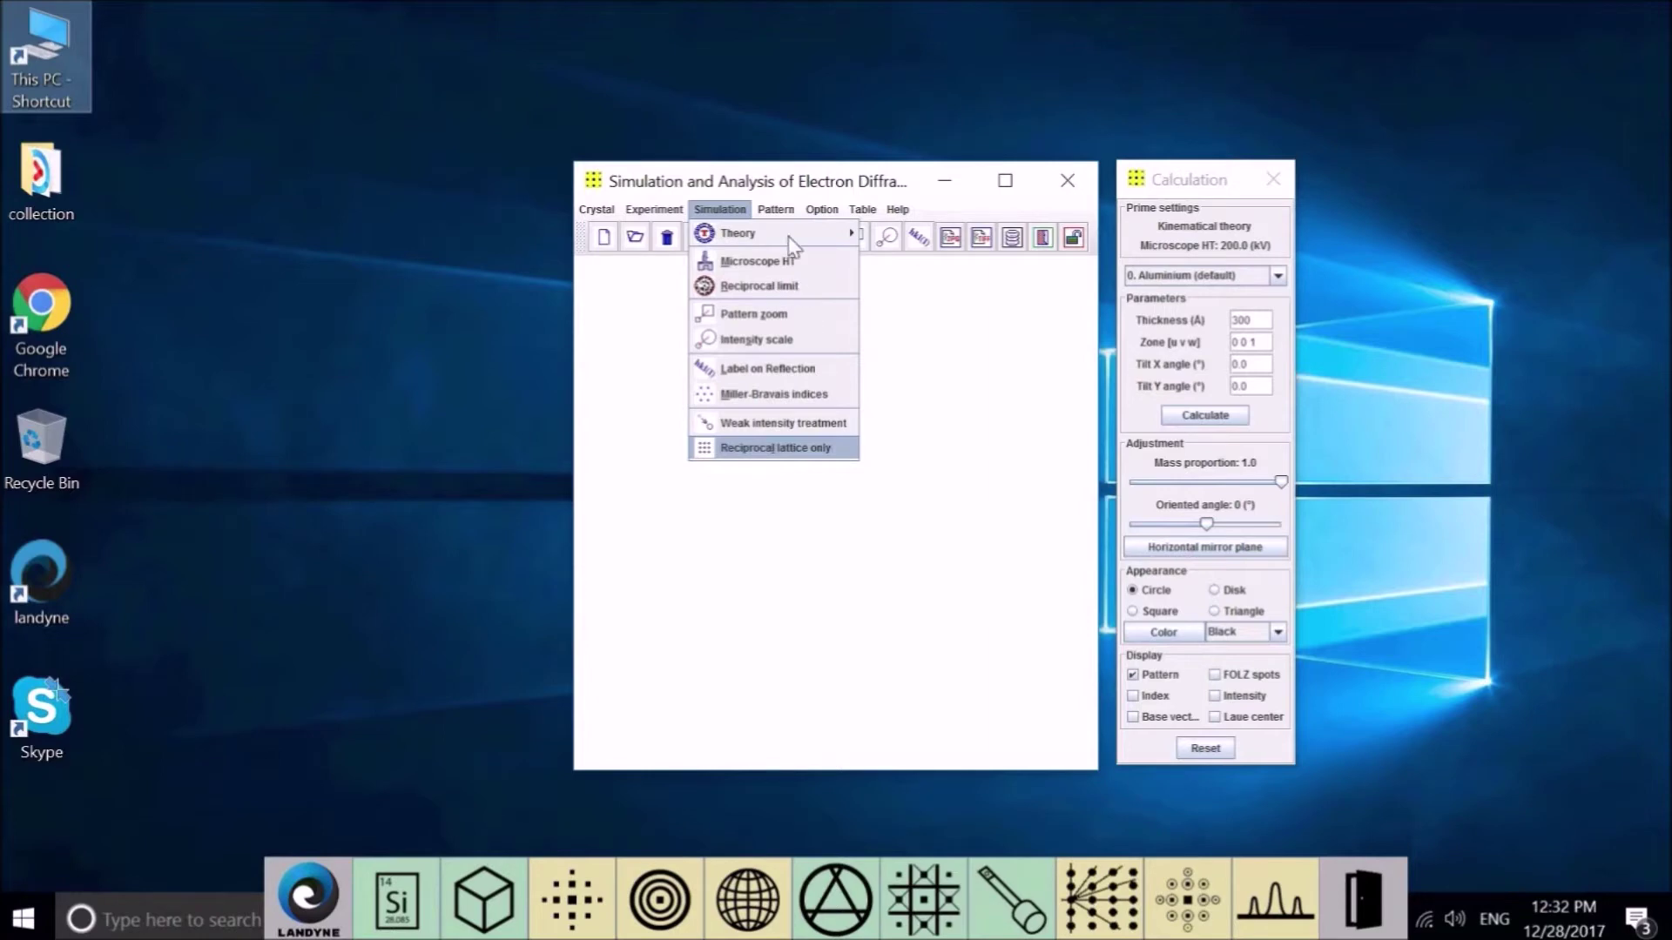
{"action": "mouse_move", "coordinate": [787, 207]}
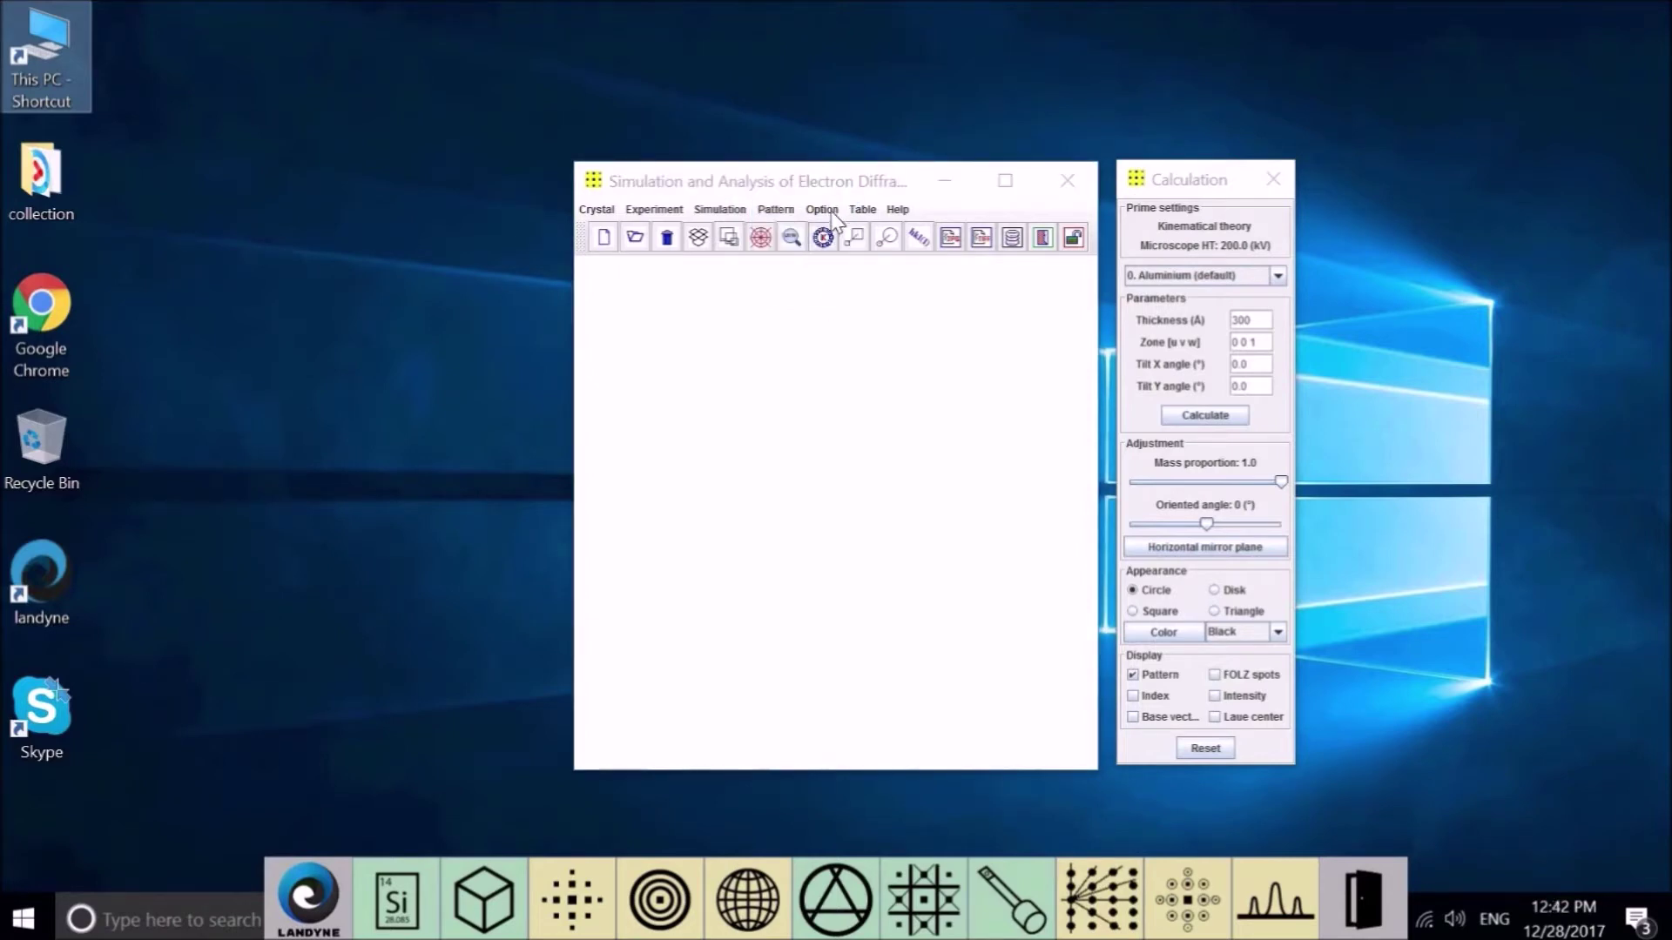
{"action": "left_click", "coordinate": [833, 215]}
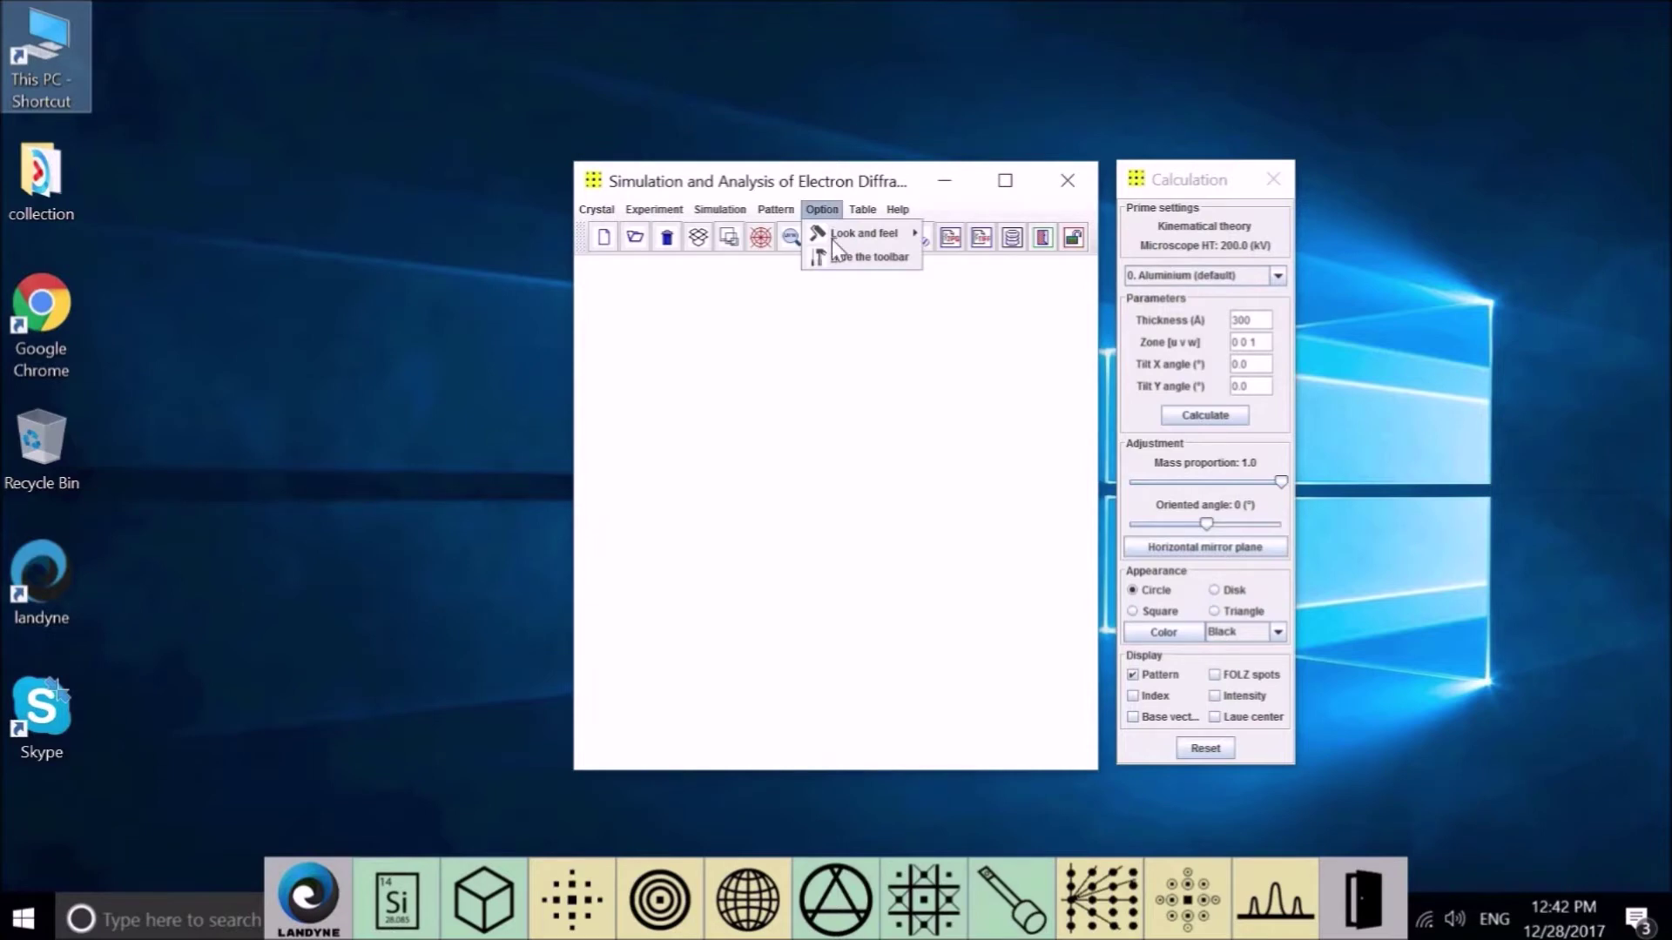
{"action": "mouse_move", "coordinate": [832, 238]}
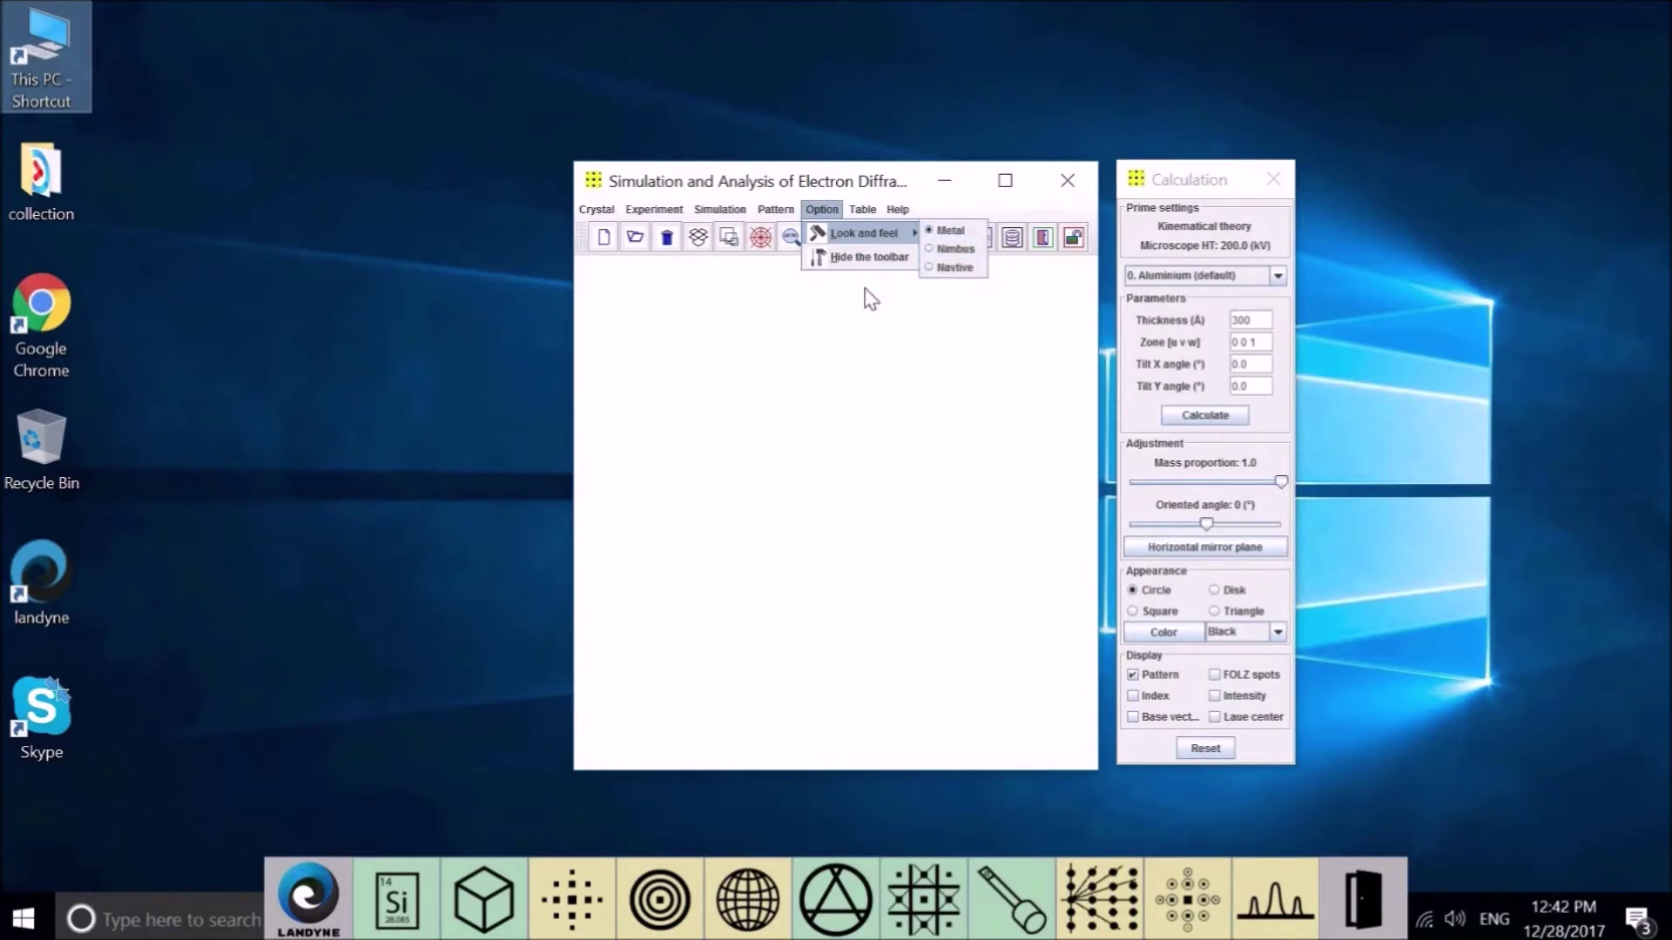
{"action": "left_click", "coordinate": [833, 211]}
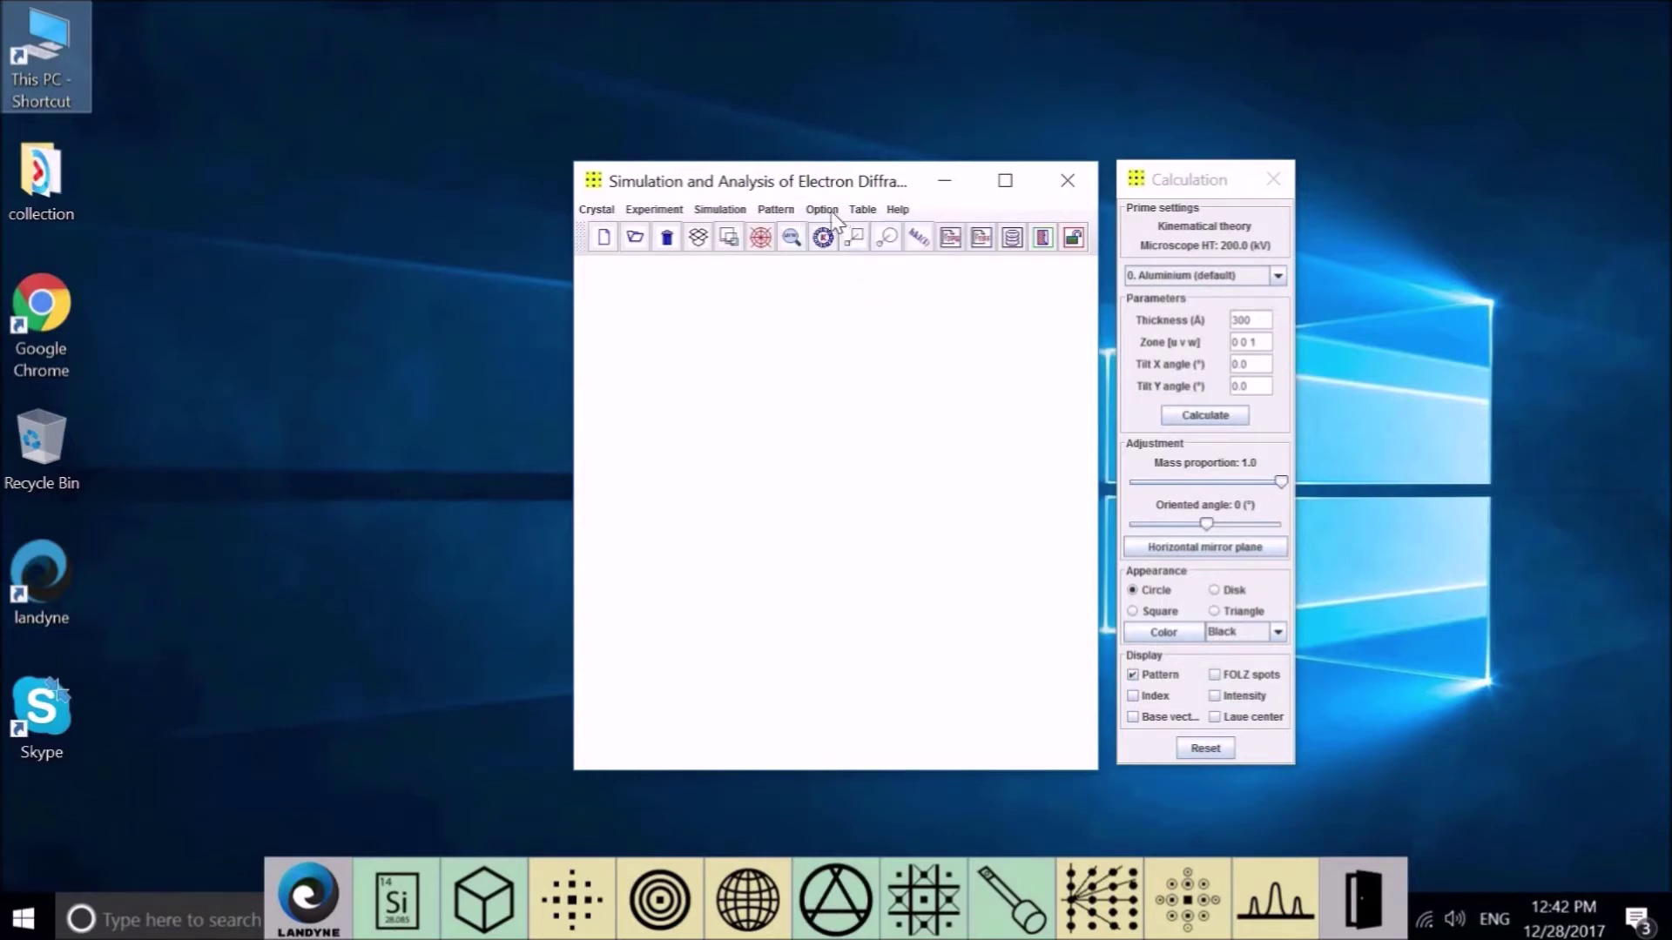
Hide the toolbar of the simulation window and show it again.
{"action": "left_click", "coordinate": [834, 212]}
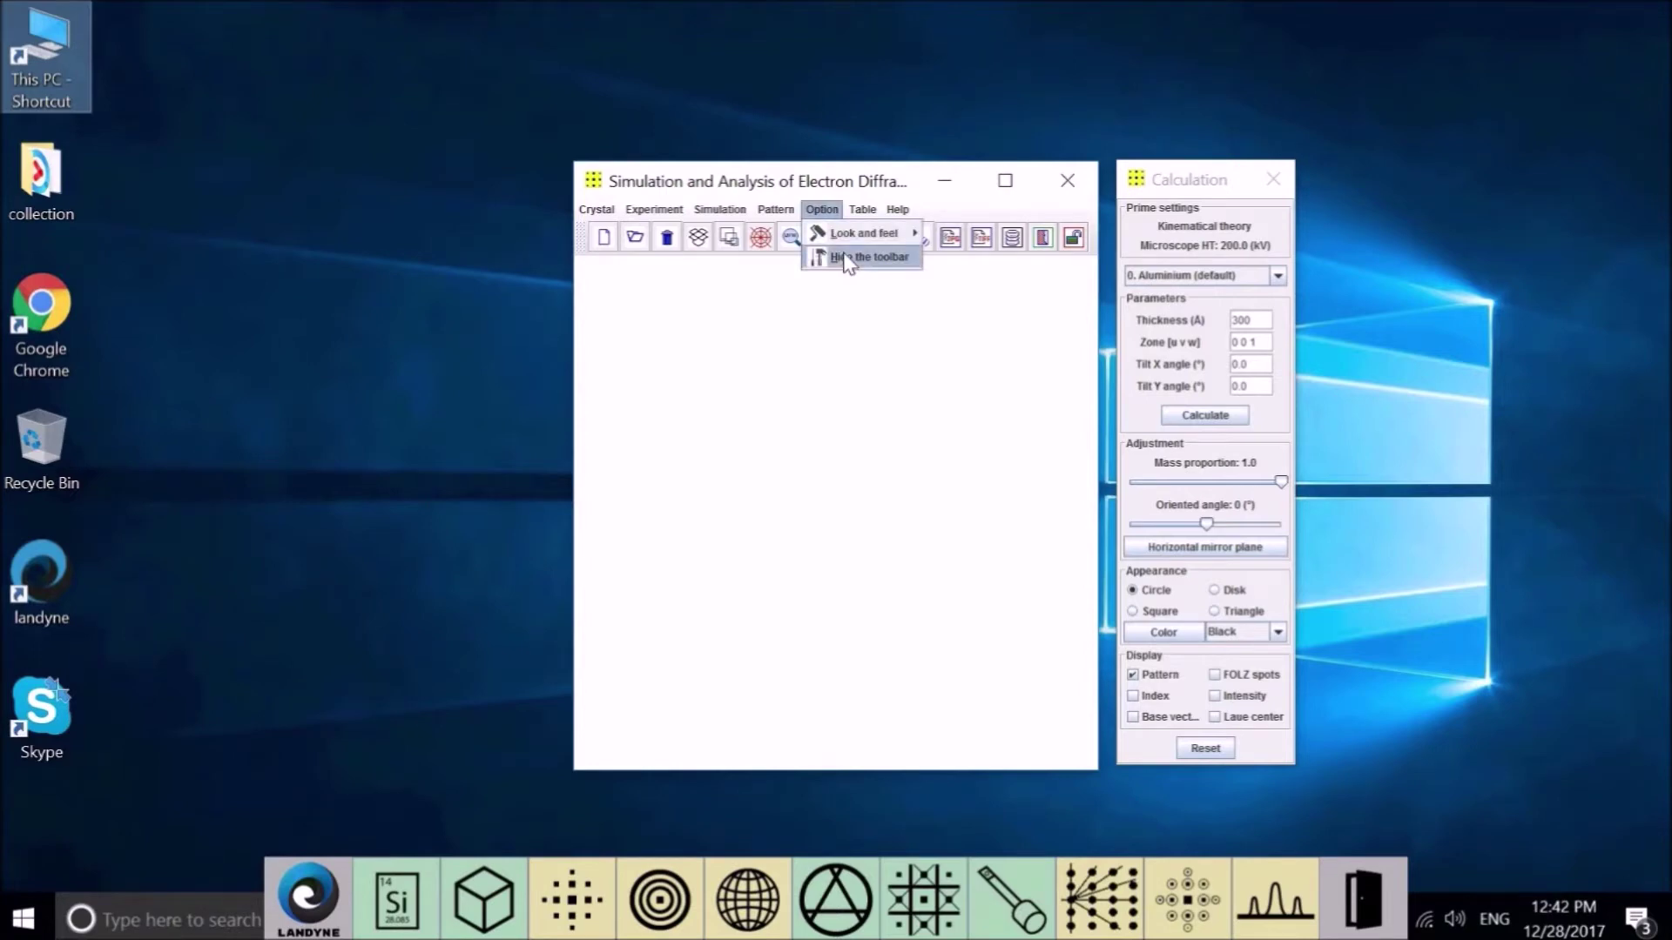
{"action": "left_click", "coordinate": [844, 258]}
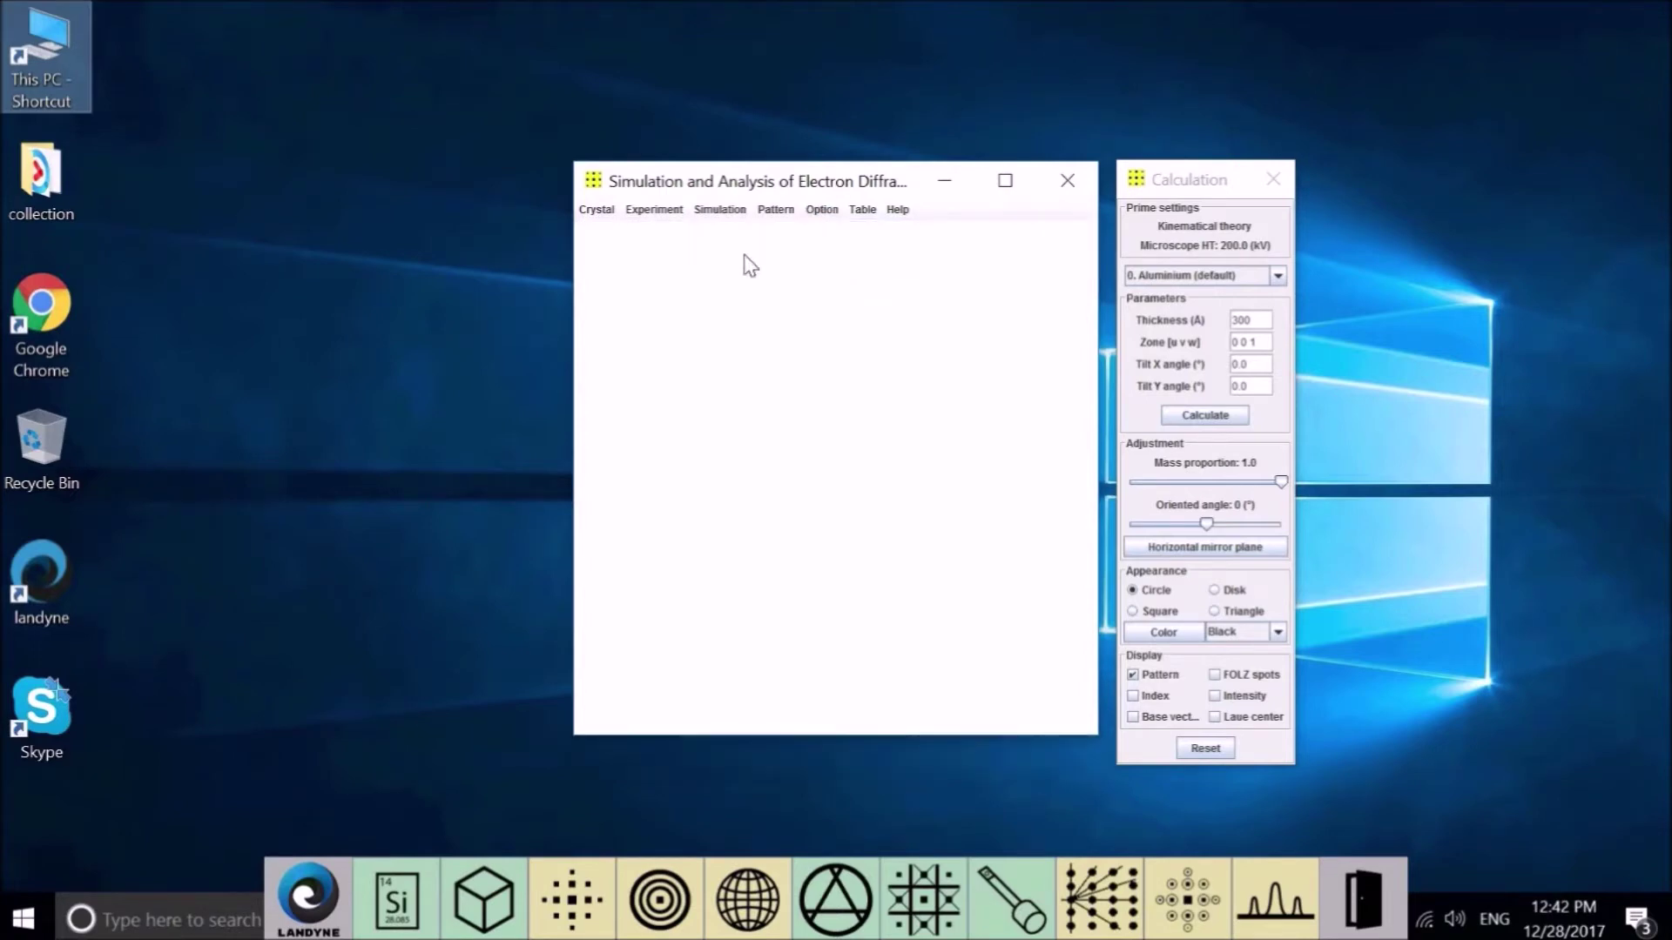
{"action": "left_click", "coordinate": [822, 214]}
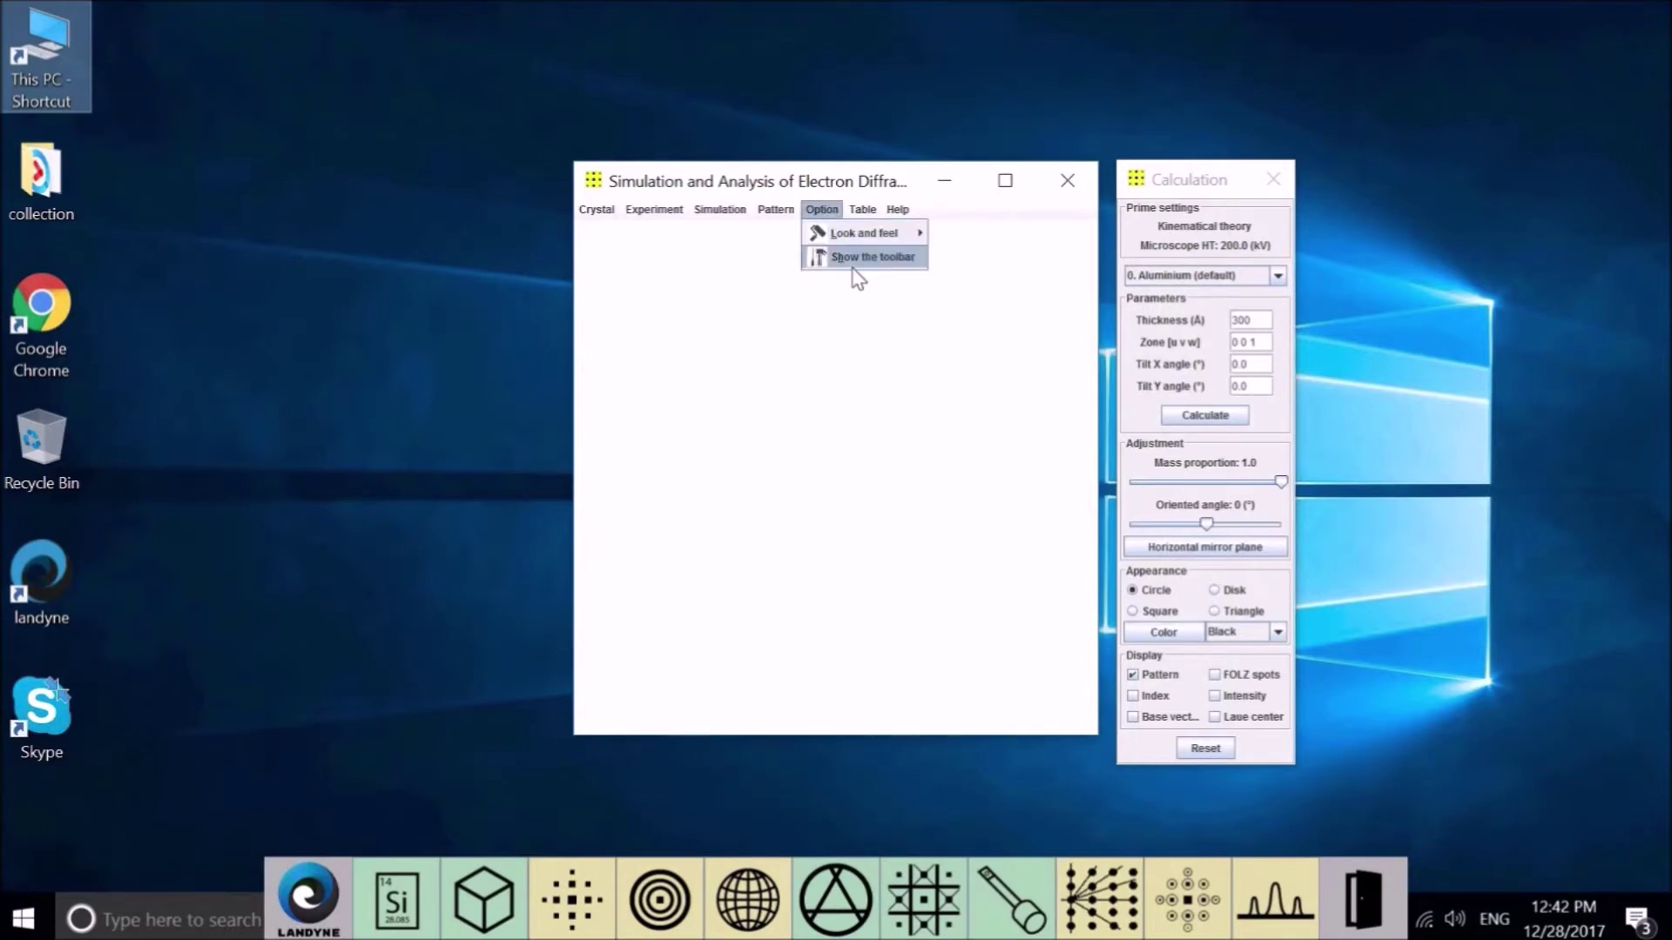
{"action": "left_click", "coordinate": [858, 261]}
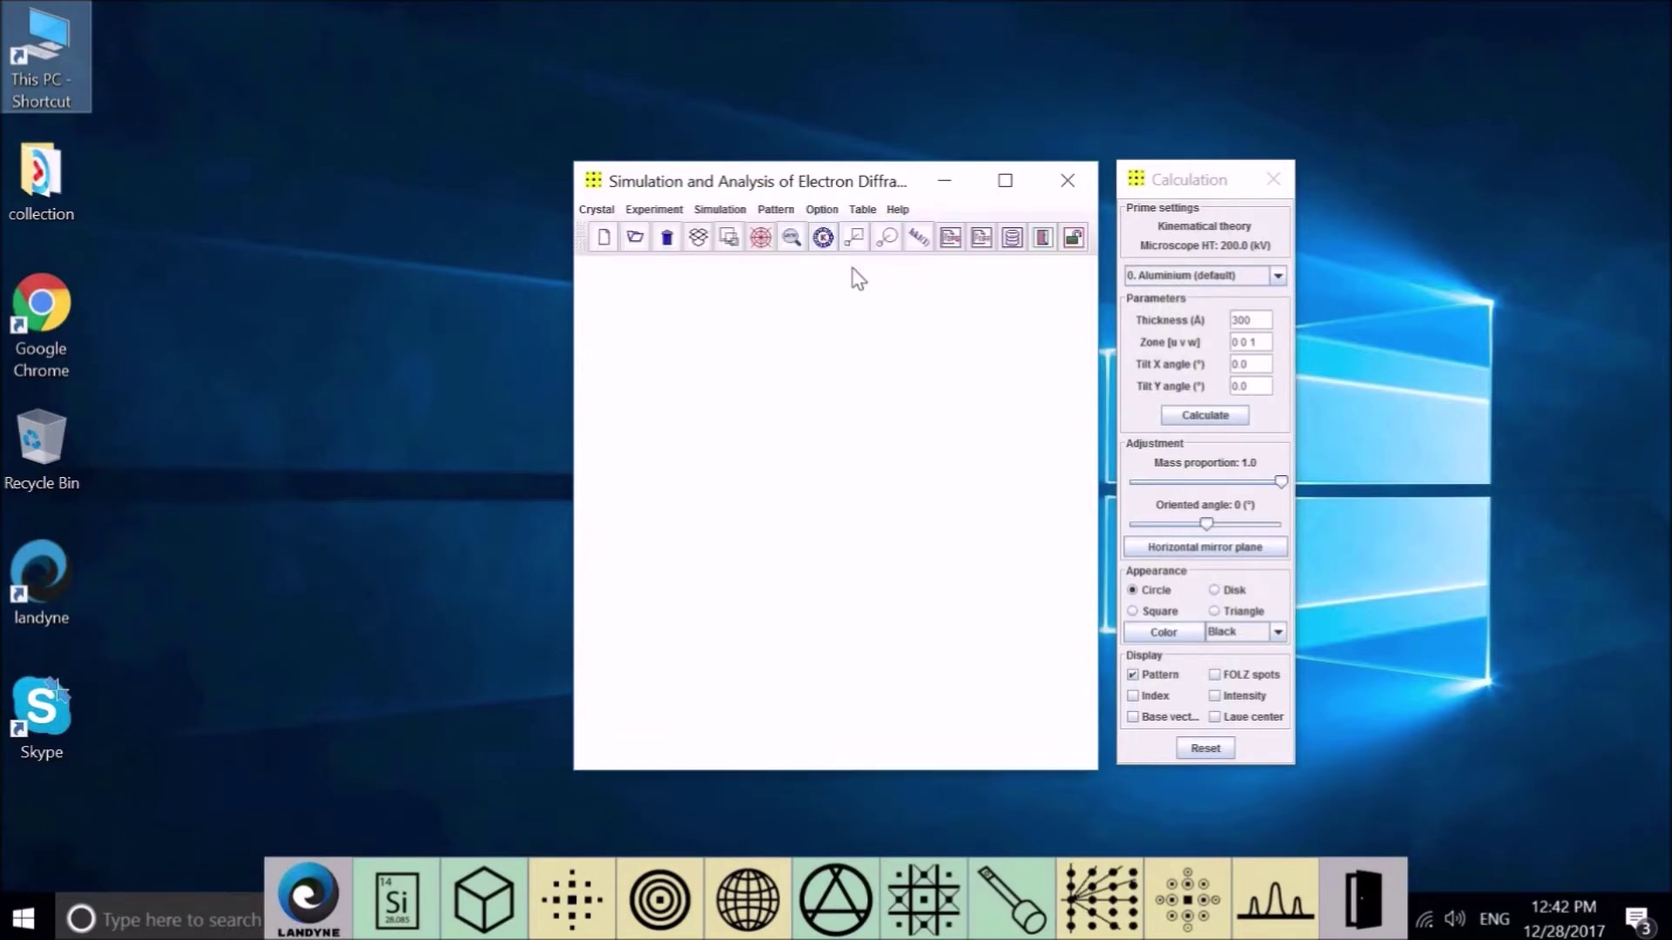
View the periodic table of the elements and close it.
{"action": "left_click", "coordinate": [865, 214]}
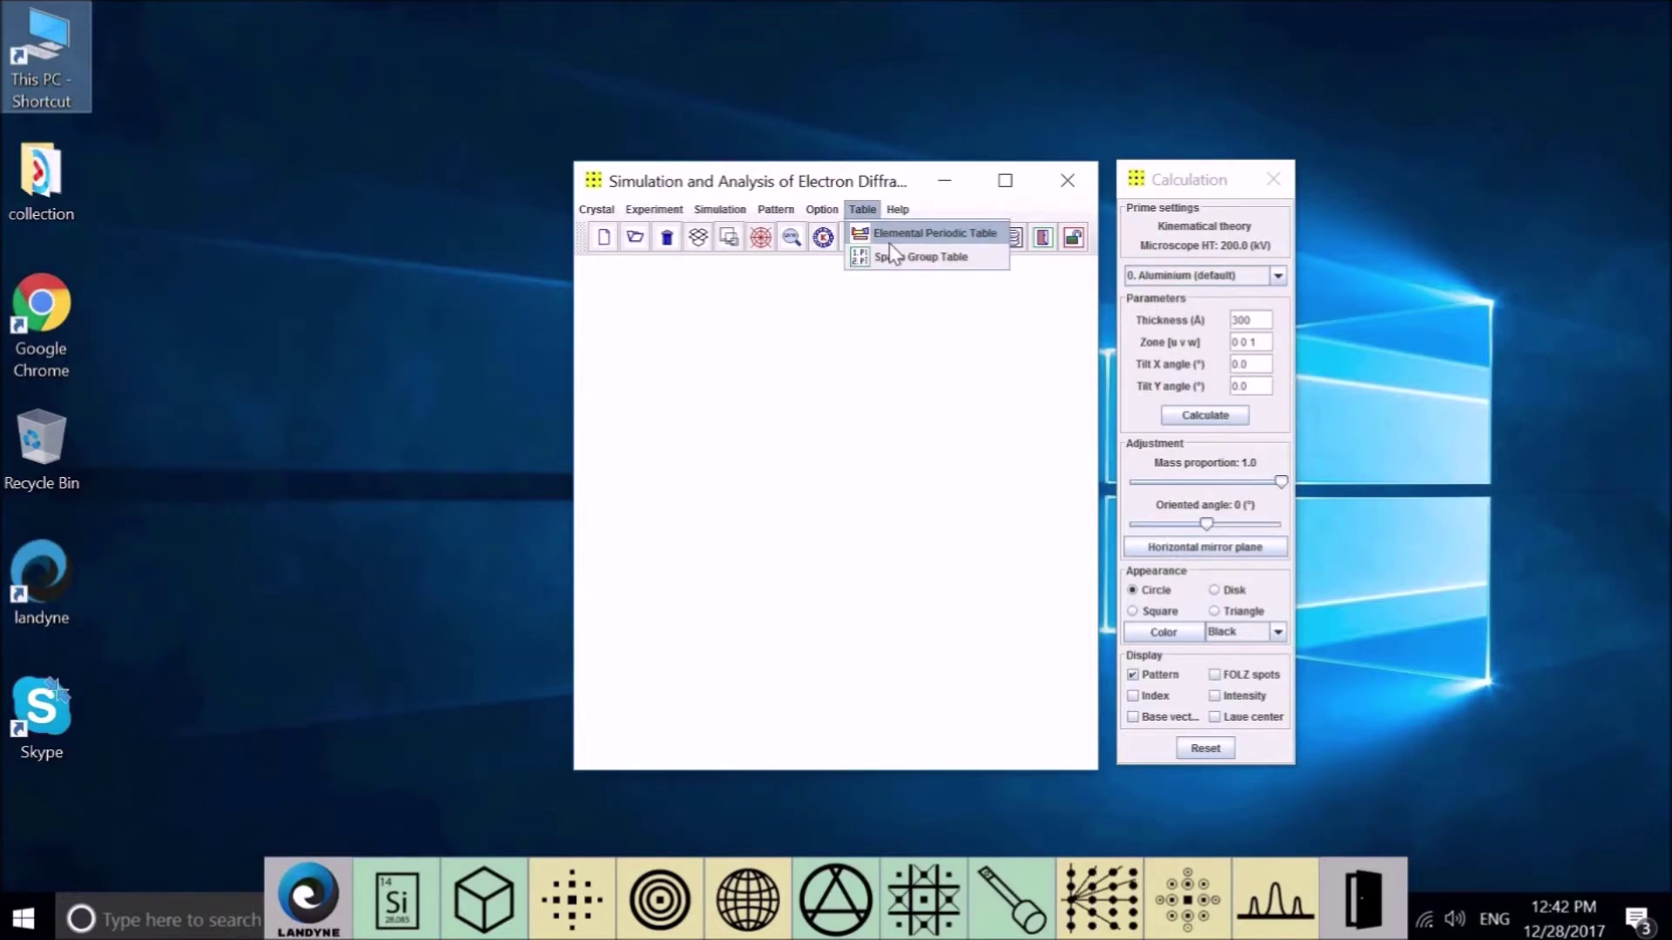
{"action": "left_click", "coordinate": [891, 240]}
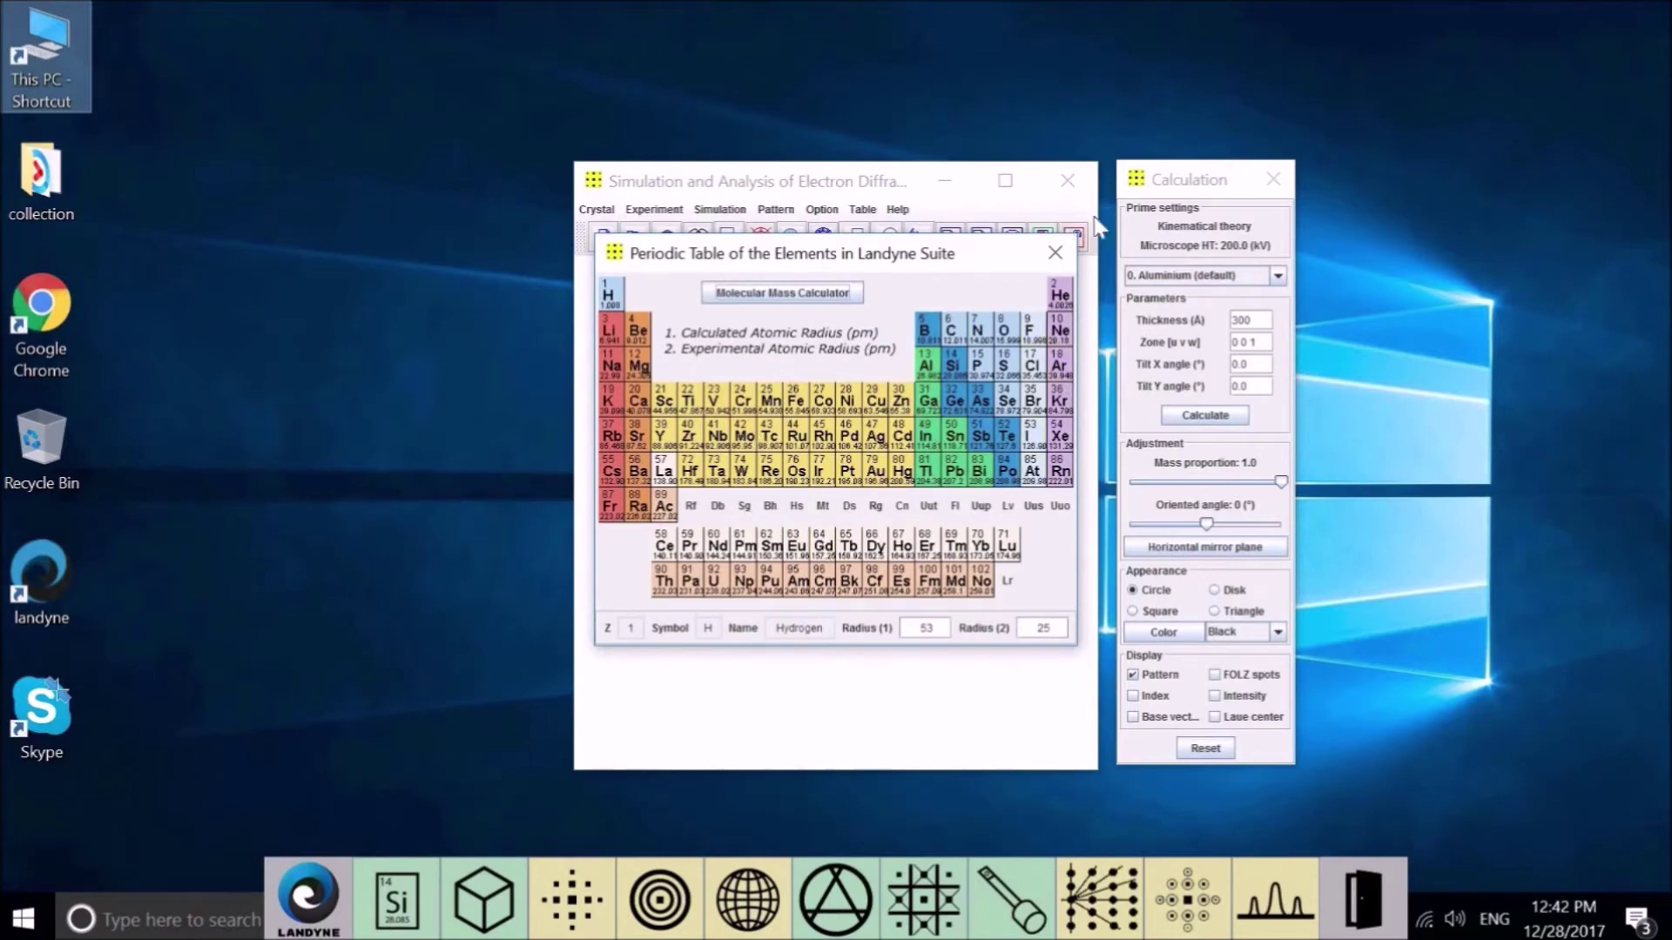
{"action": "left_click", "coordinate": [1056, 252]}
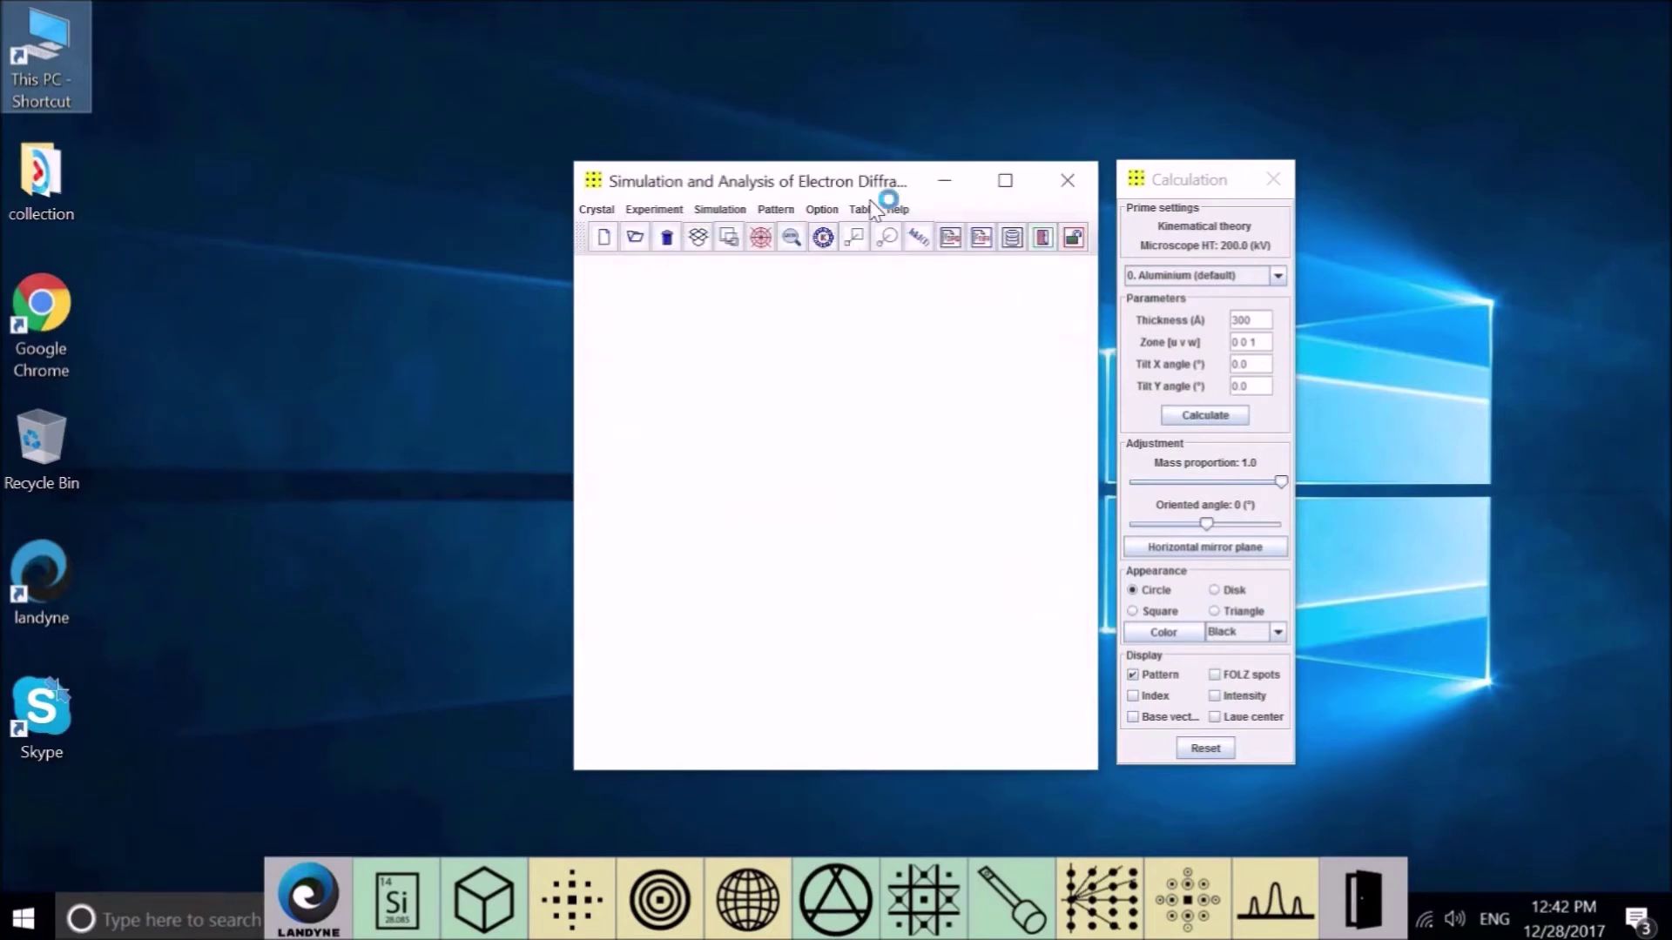
View the space group table, including groups 61–120 and 121–180, and close it.
{"action": "left_click", "coordinate": [865, 211]}
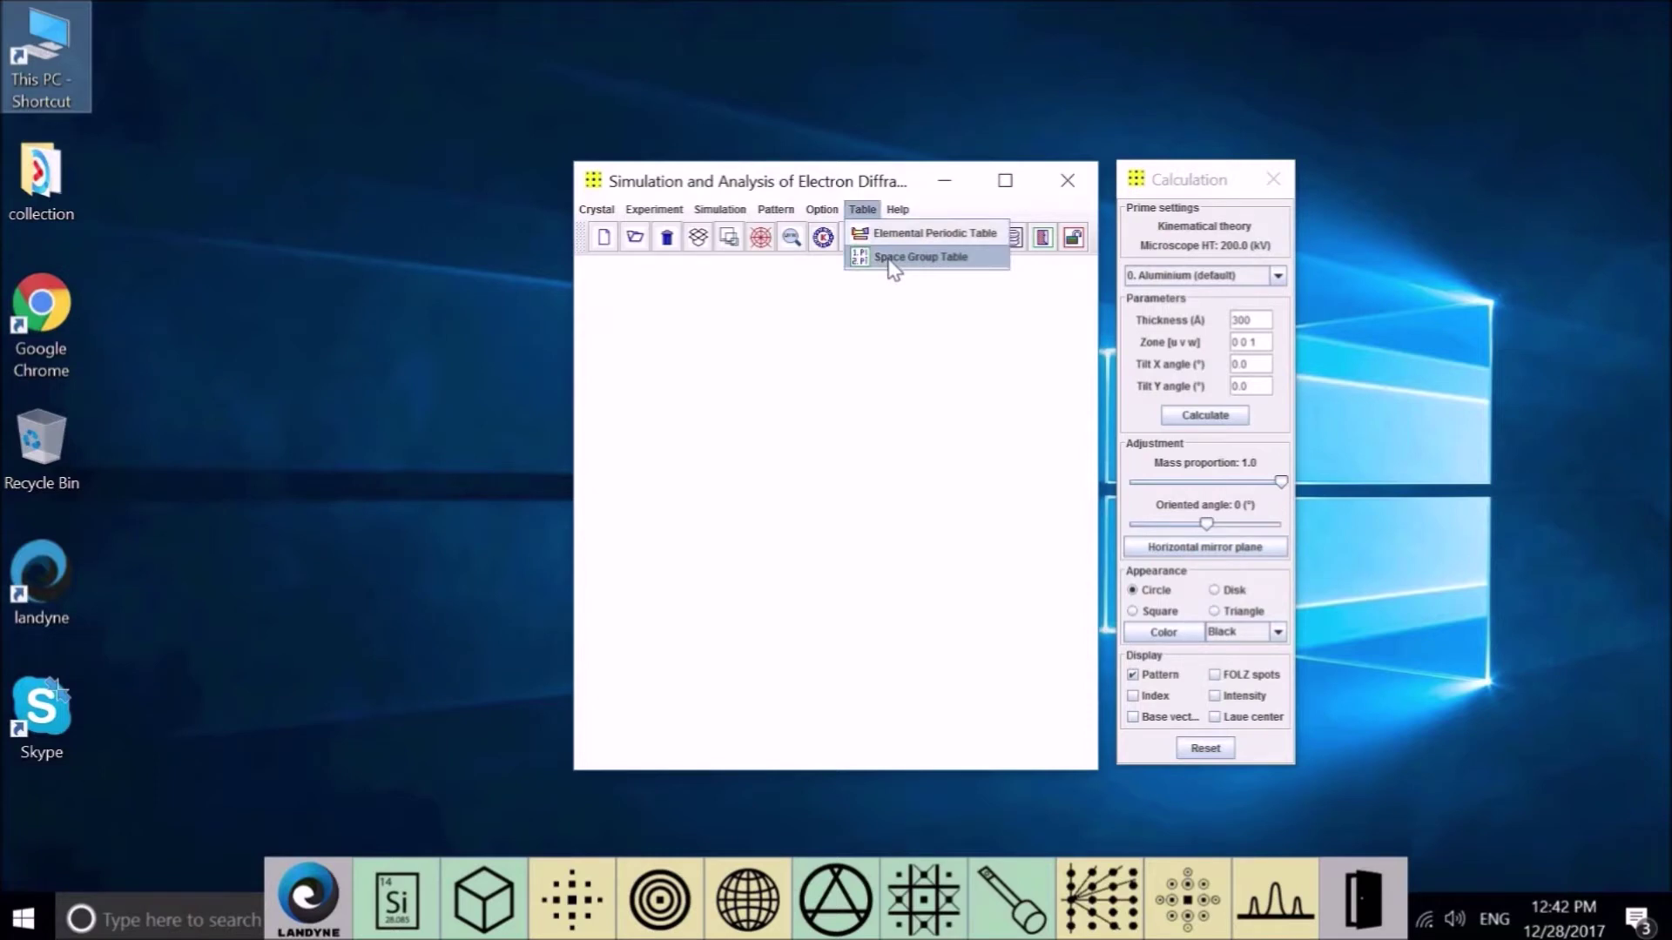
{"action": "left_click", "coordinate": [895, 259]}
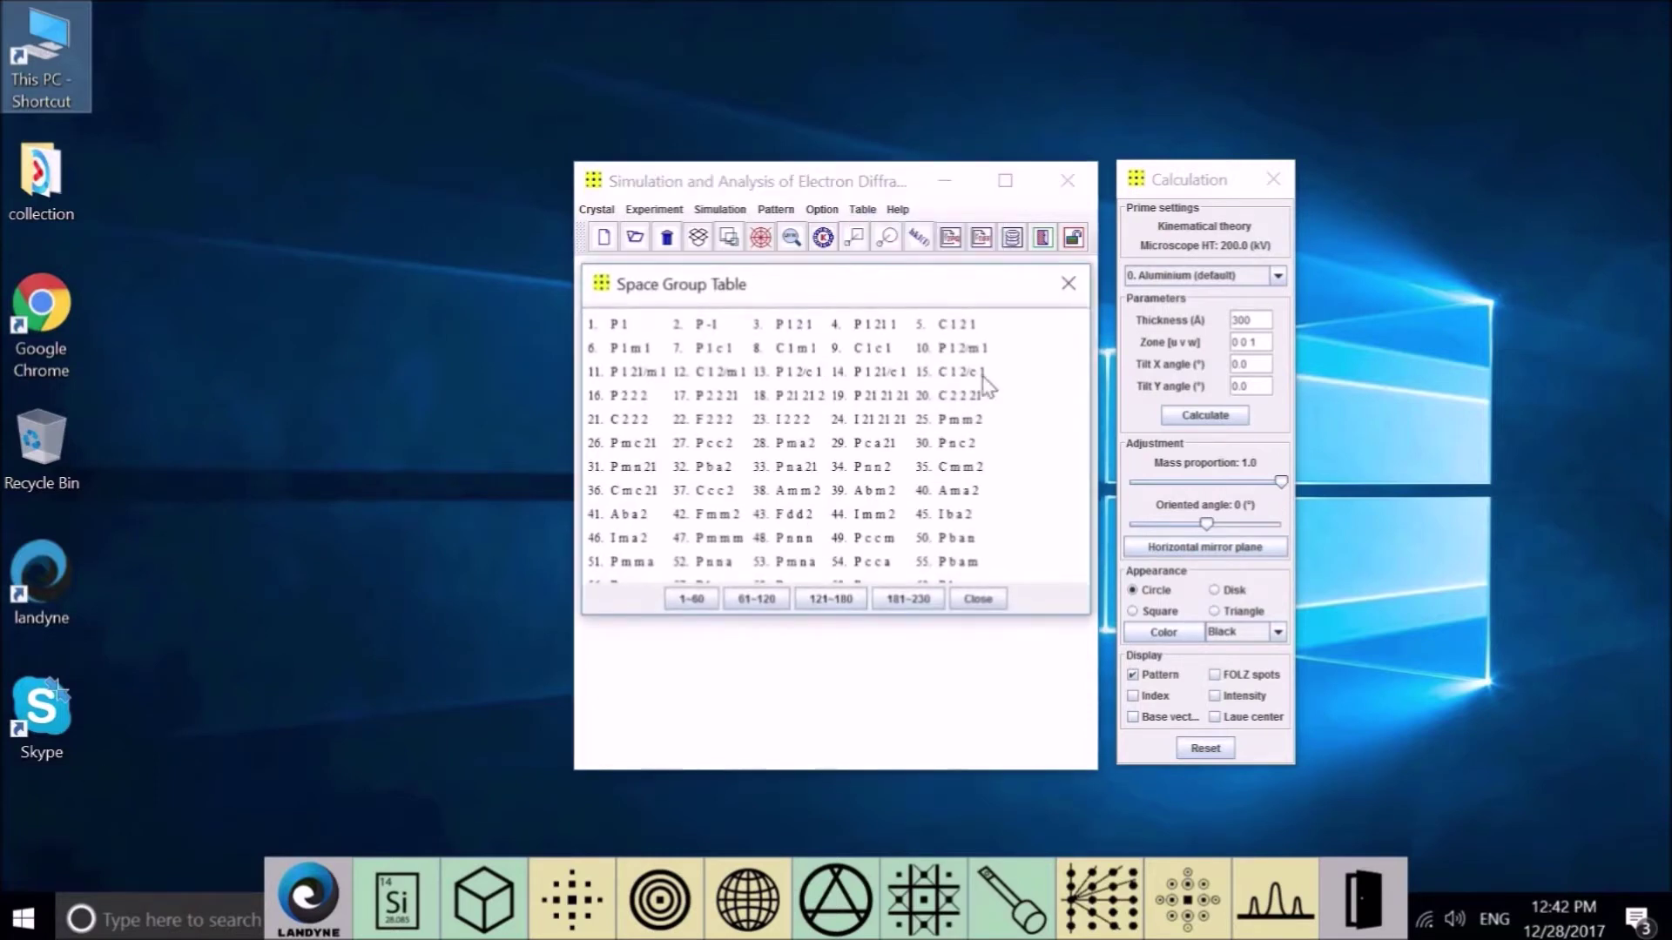
{"action": "left_click", "coordinate": [756, 599]}
{"action": "left_click", "coordinate": [831, 599]}
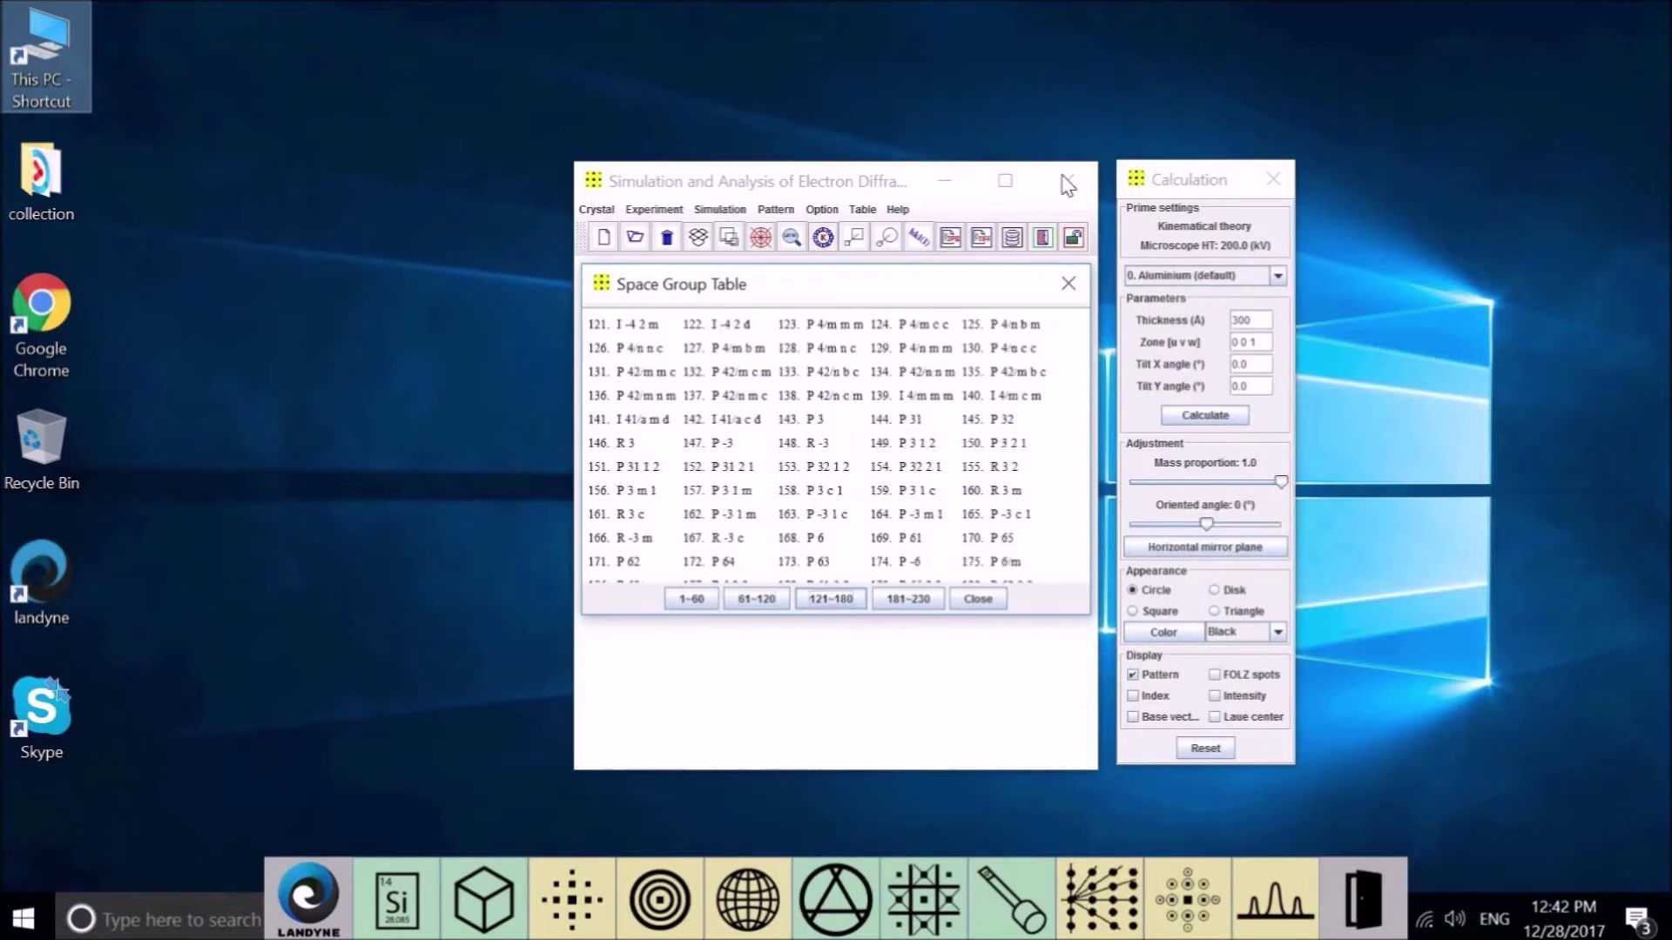
{"action": "left_click", "coordinate": [1069, 285]}
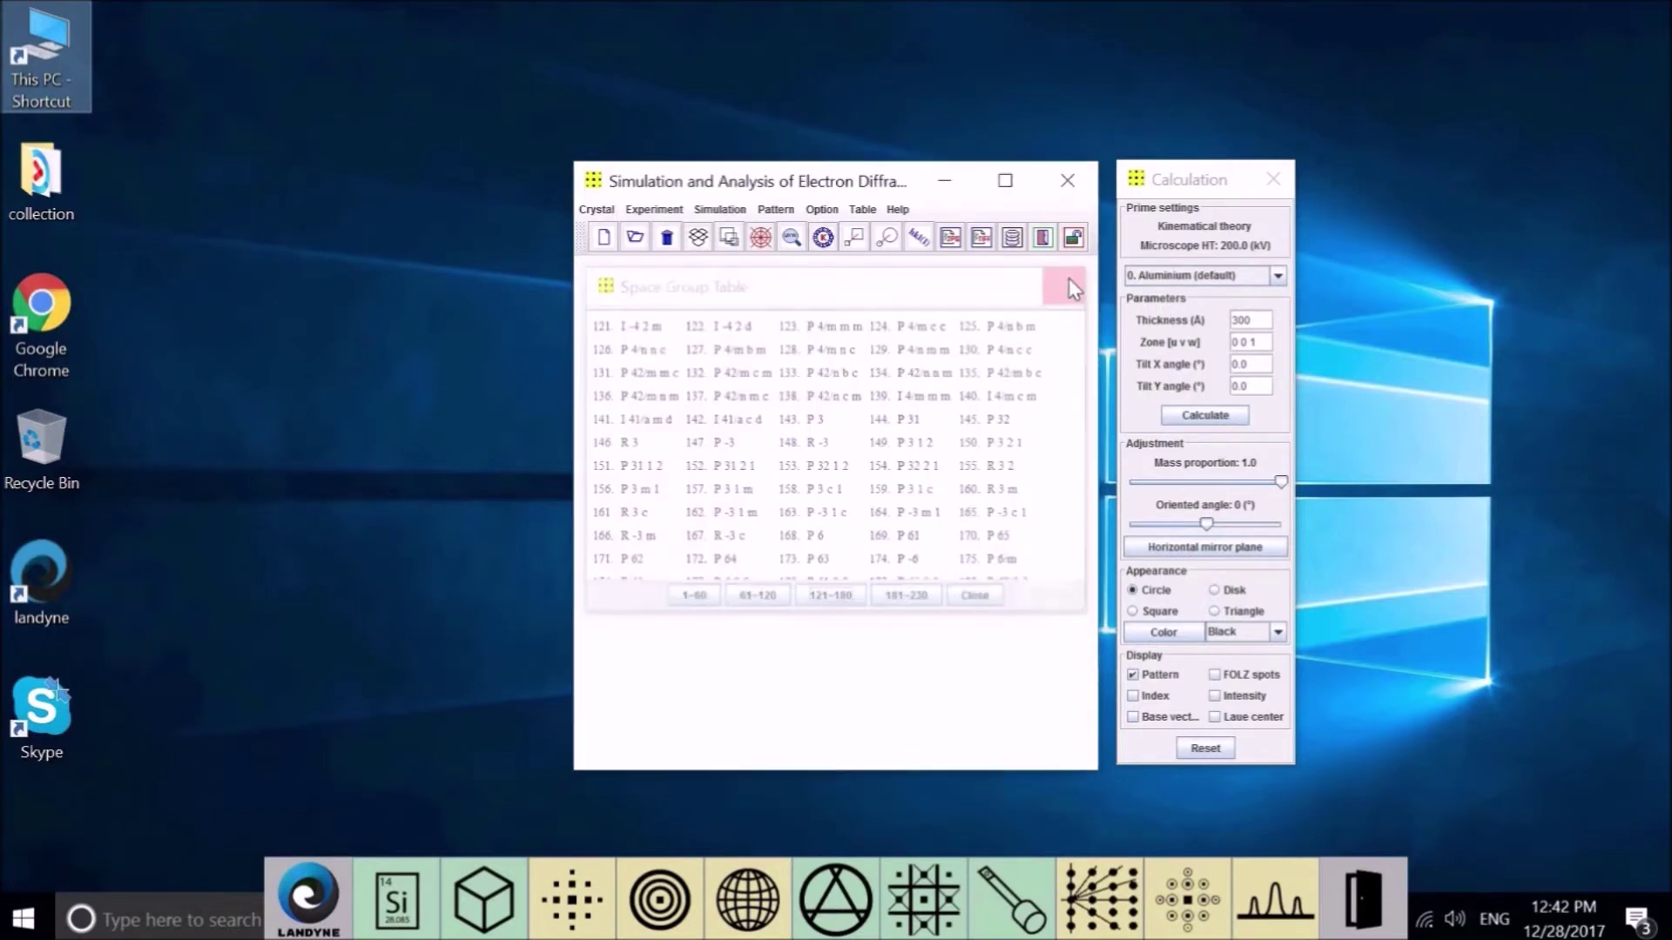
View the current drive's letter and serial number and close the information dialog.
{"action": "left_click", "coordinate": [898, 211]}
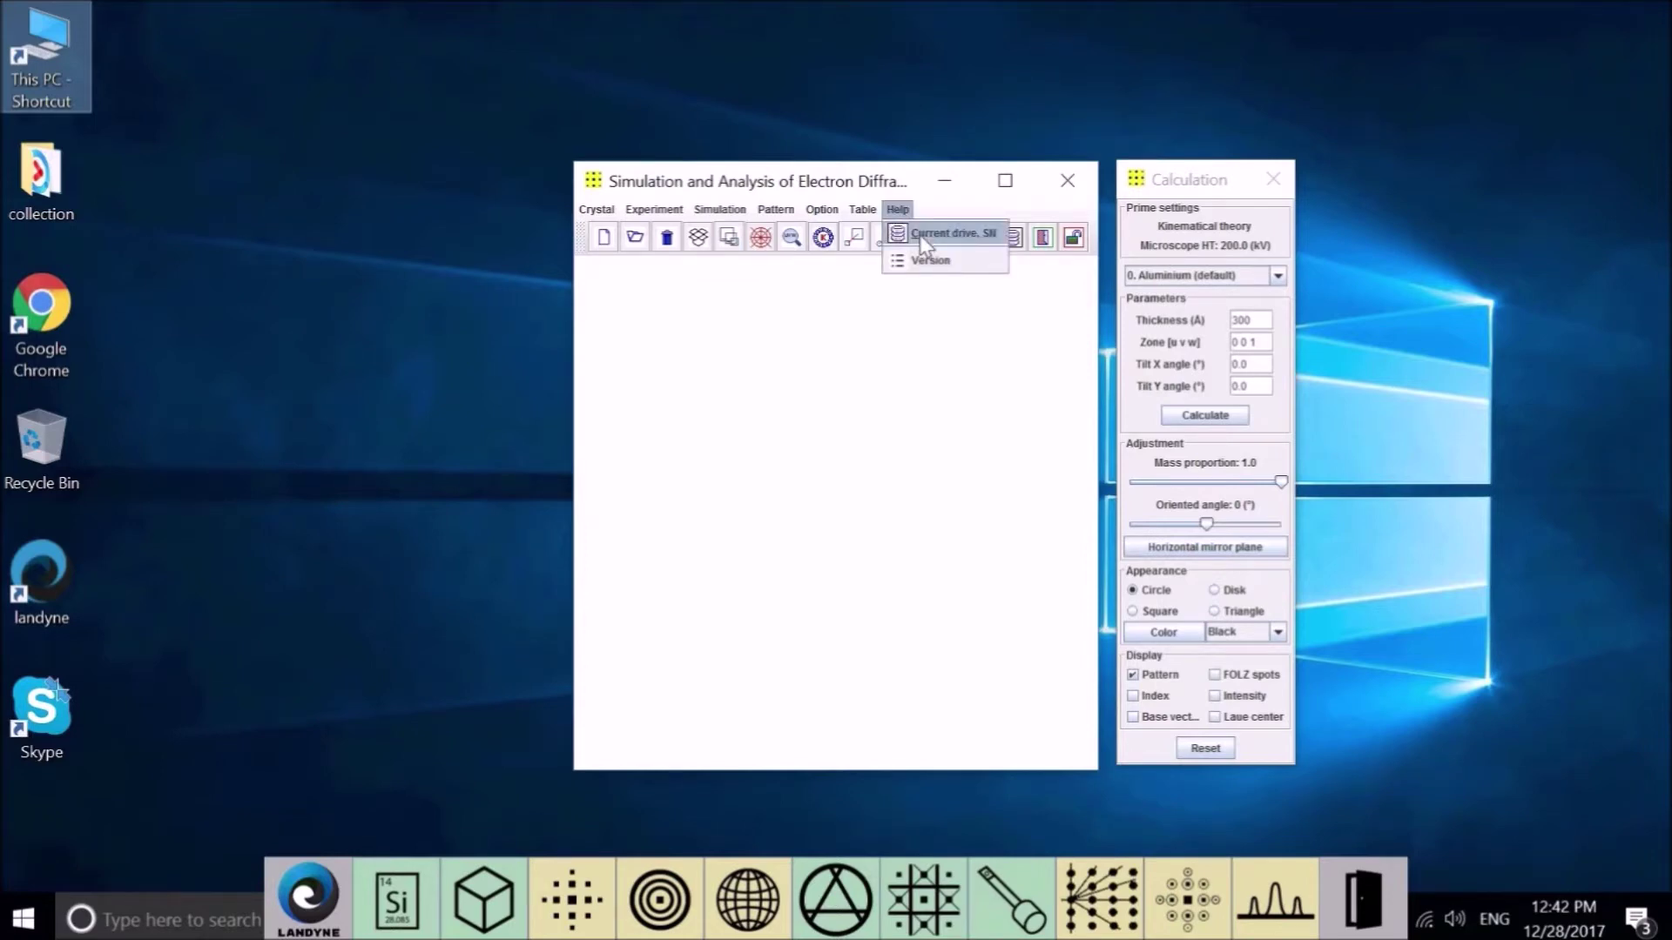
{"action": "left_click", "coordinate": [920, 235]}
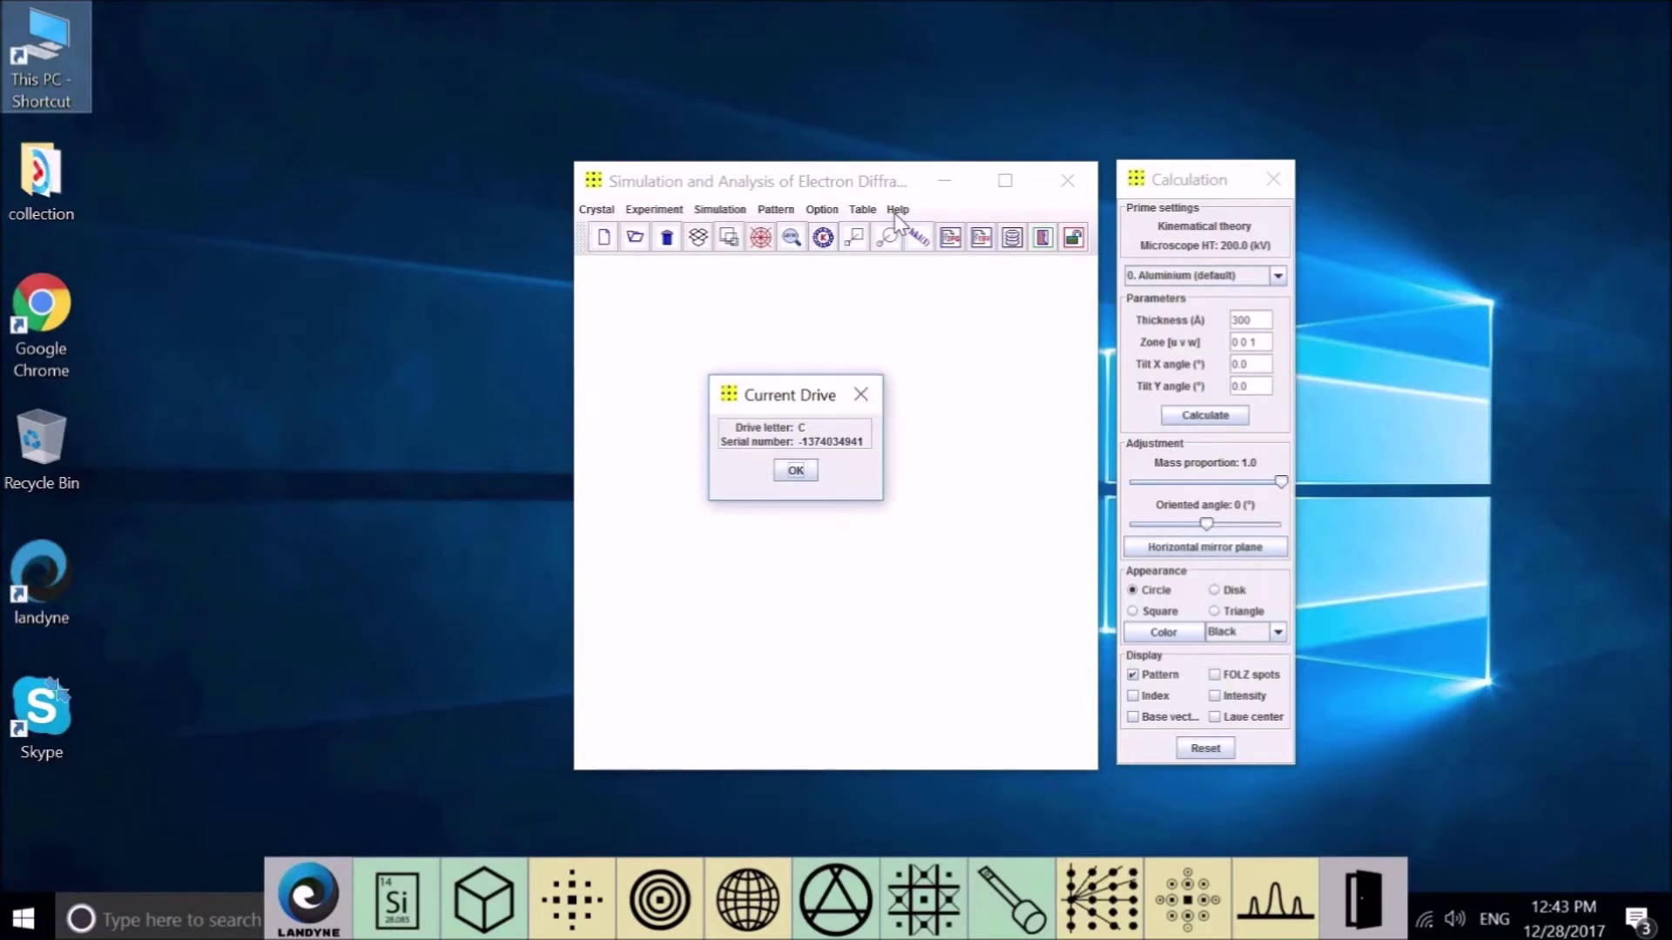
{"action": "left_click", "coordinate": [864, 400]}
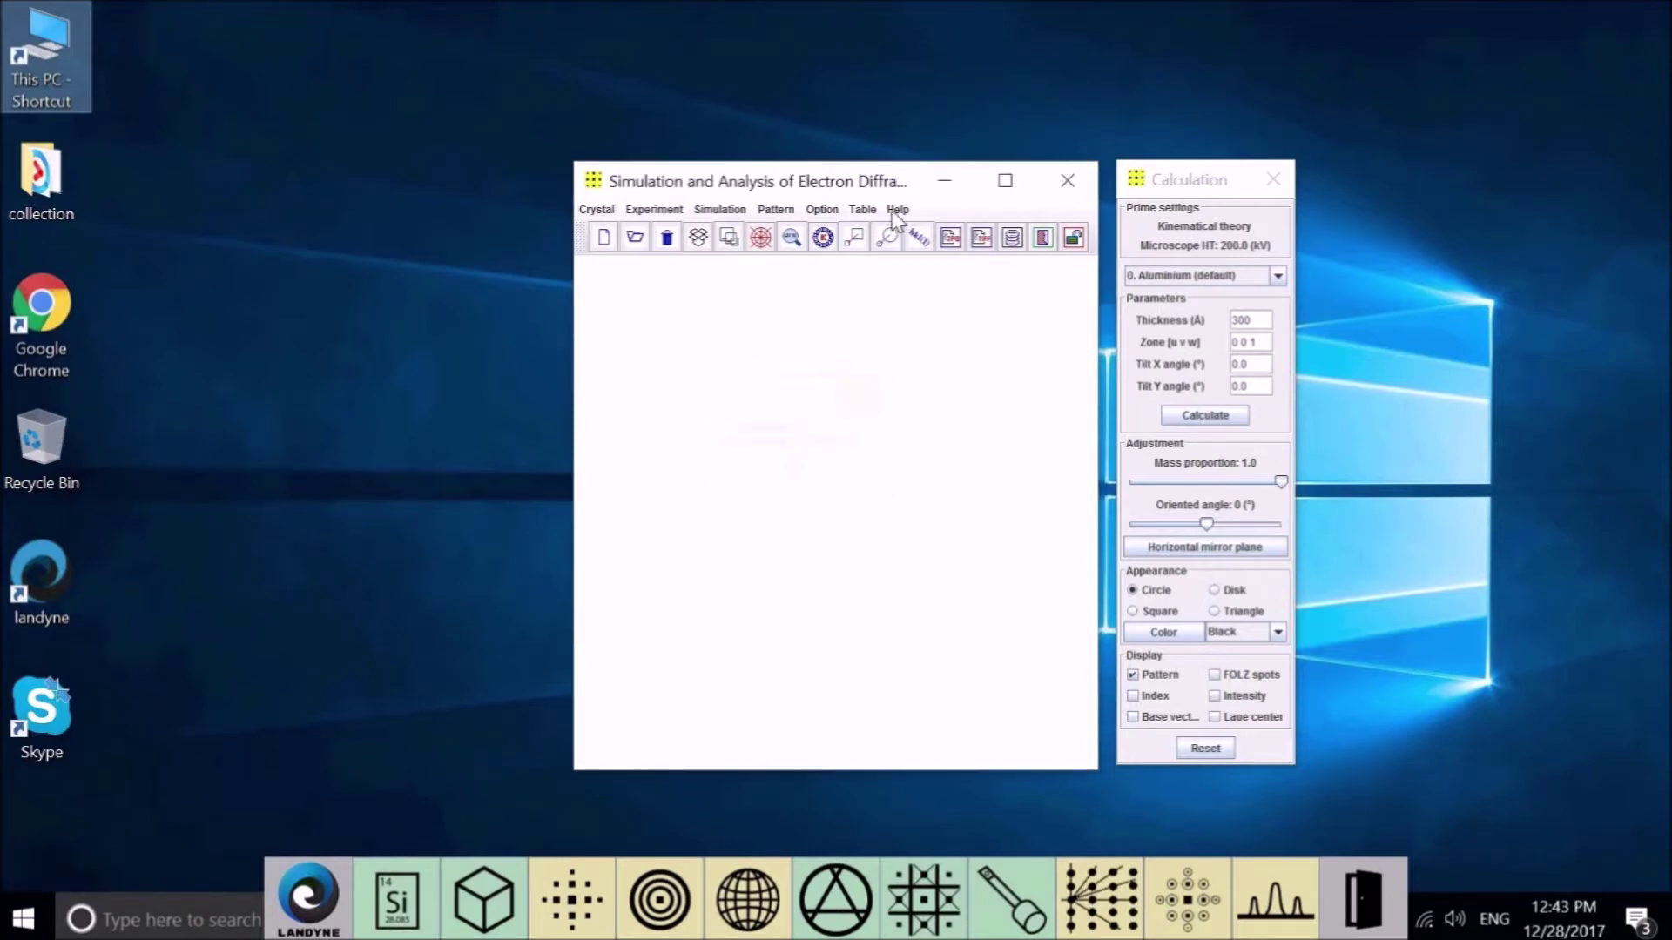
View the program's version information.
{"action": "left_click", "coordinate": [896, 210]}
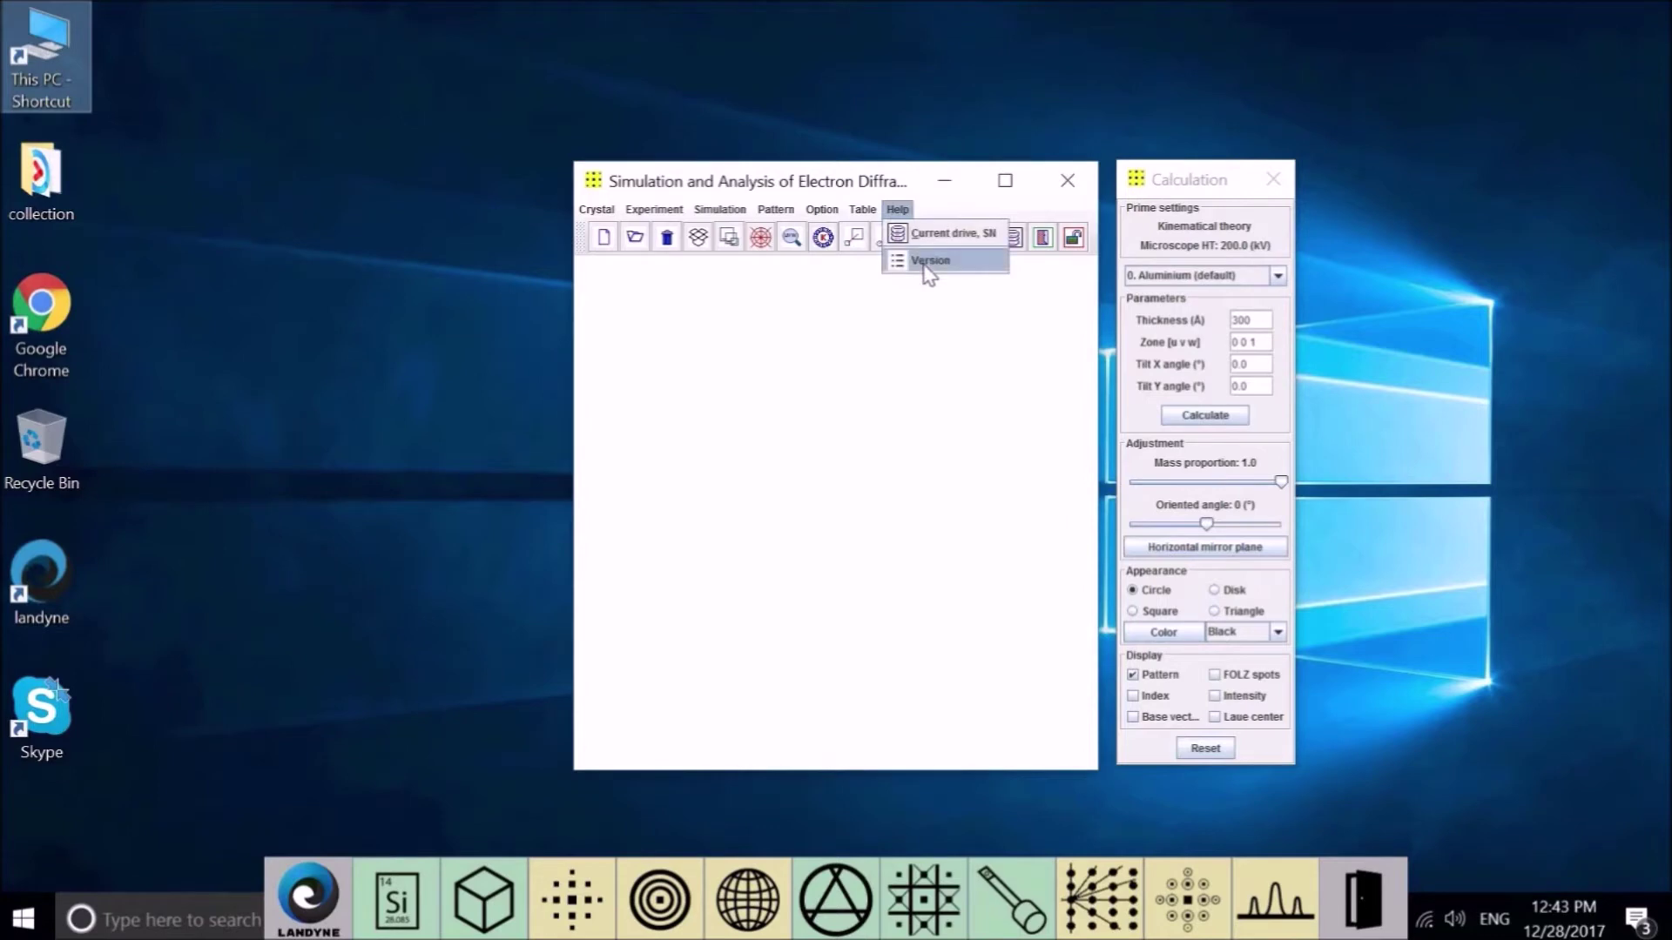
{"action": "left_click", "coordinate": [928, 261]}
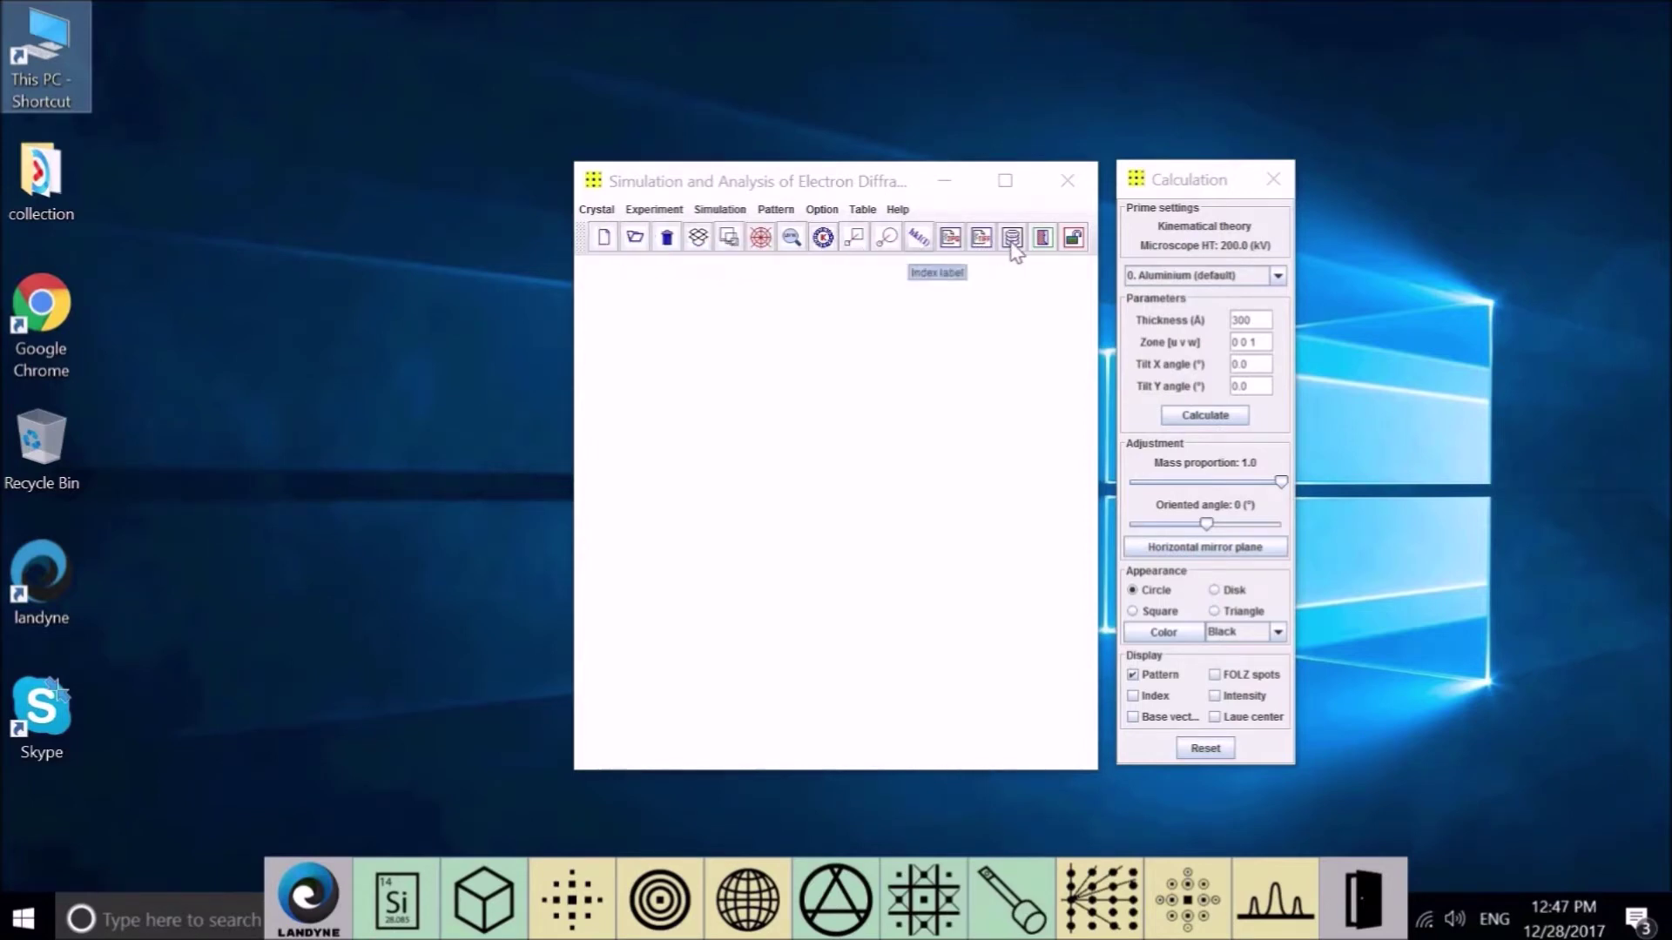
{"action": "left_click", "coordinate": [596, 209]}
{"action": "mouse_move", "coordinate": [654, 209]}
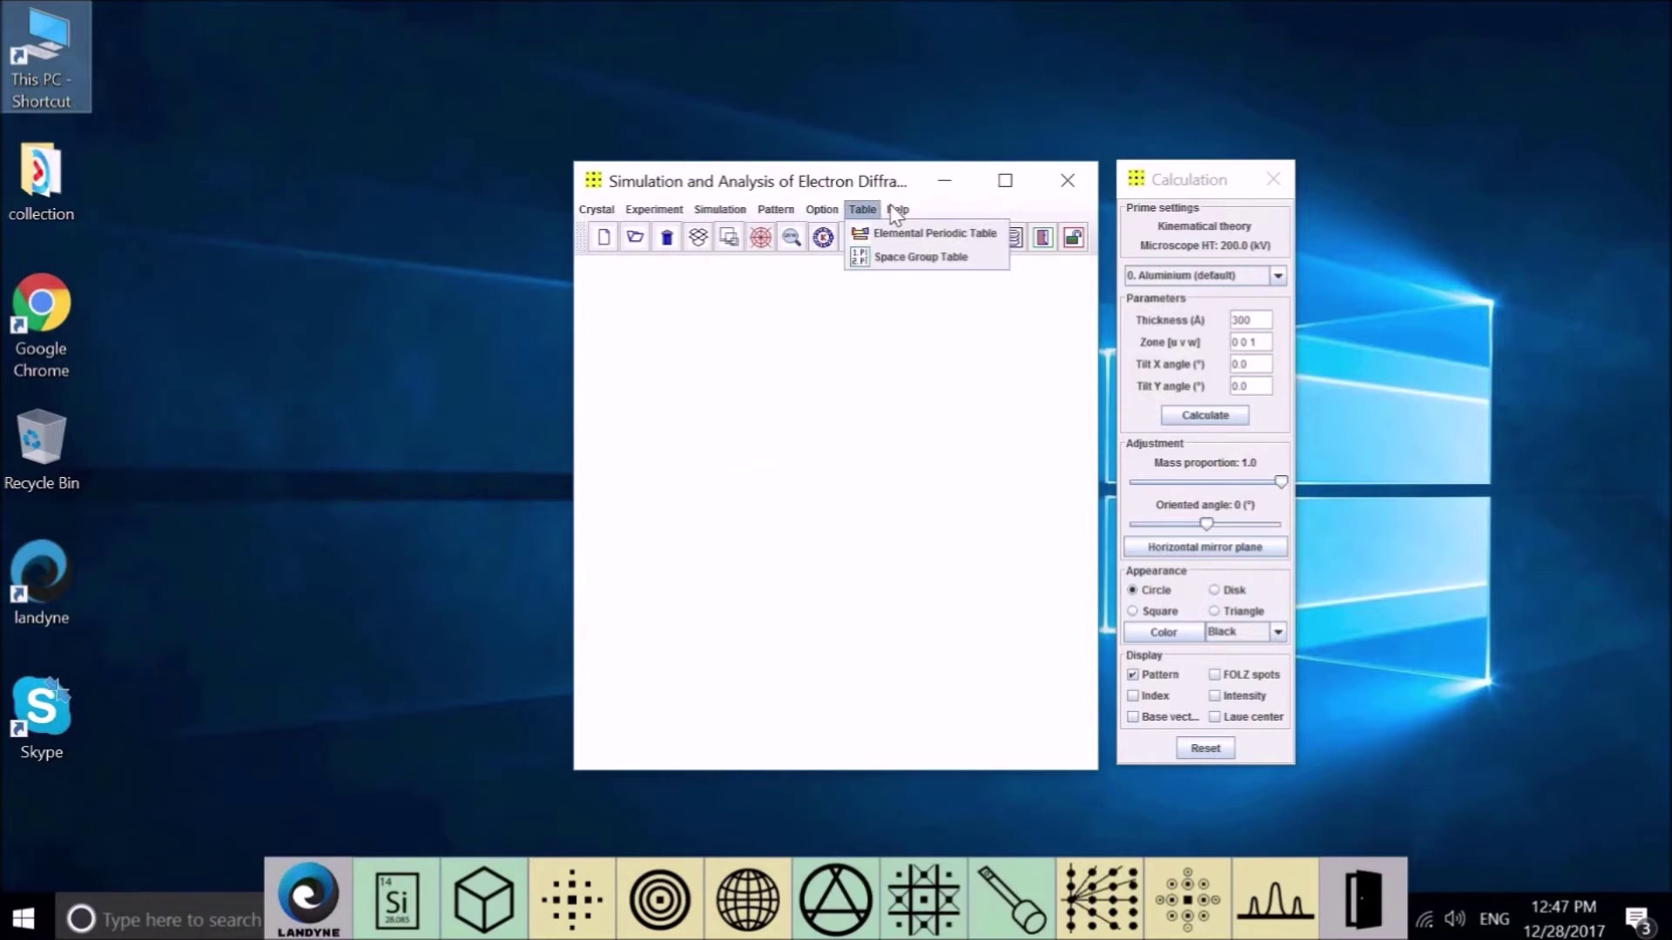
{"action": "left_click", "coordinate": [633, 280]}
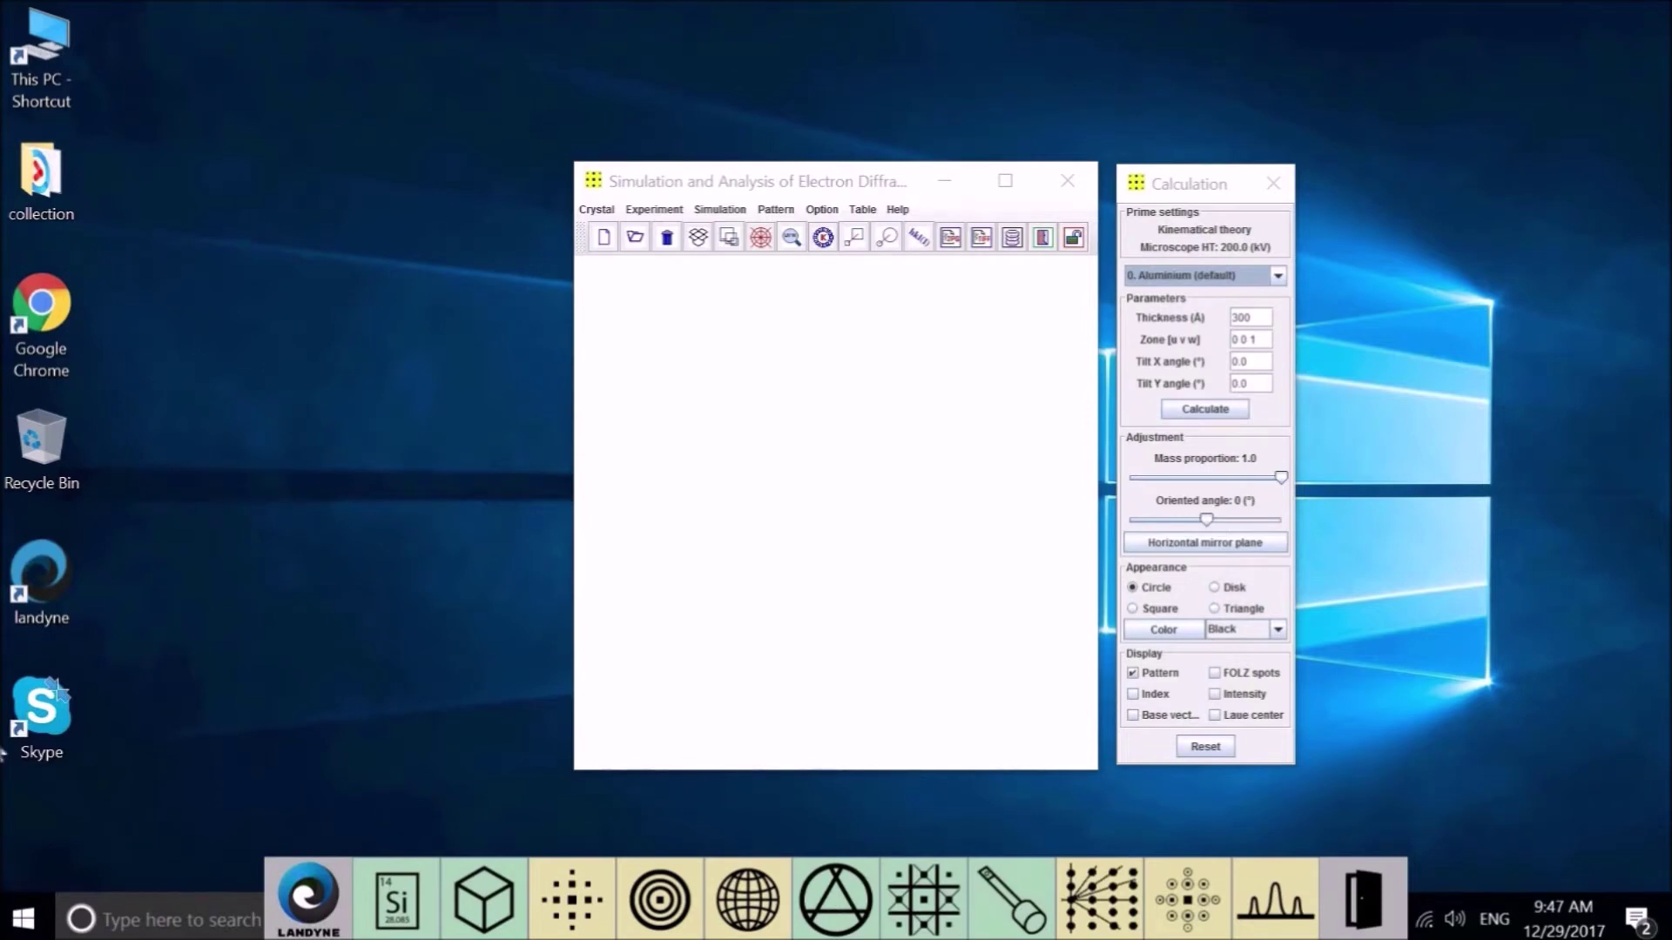
Load the crystal structure file Al.str.txt from the structures folder.
{"action": "left_click", "coordinate": [597, 212]}
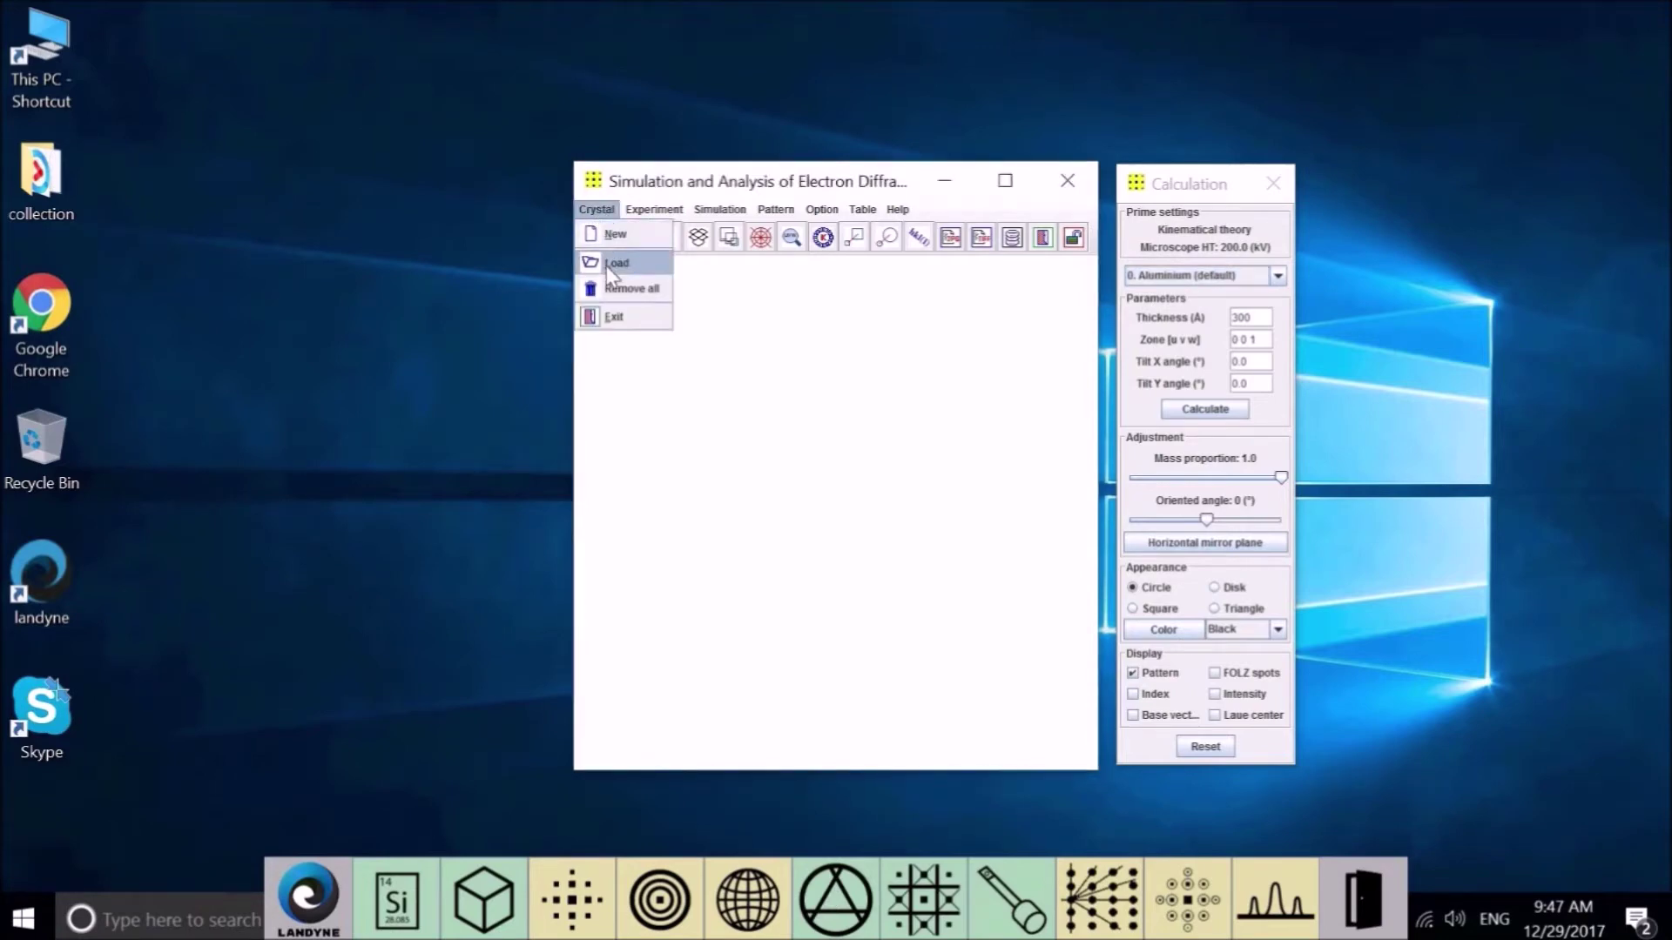
{"action": "left_click", "coordinate": [607, 264]}
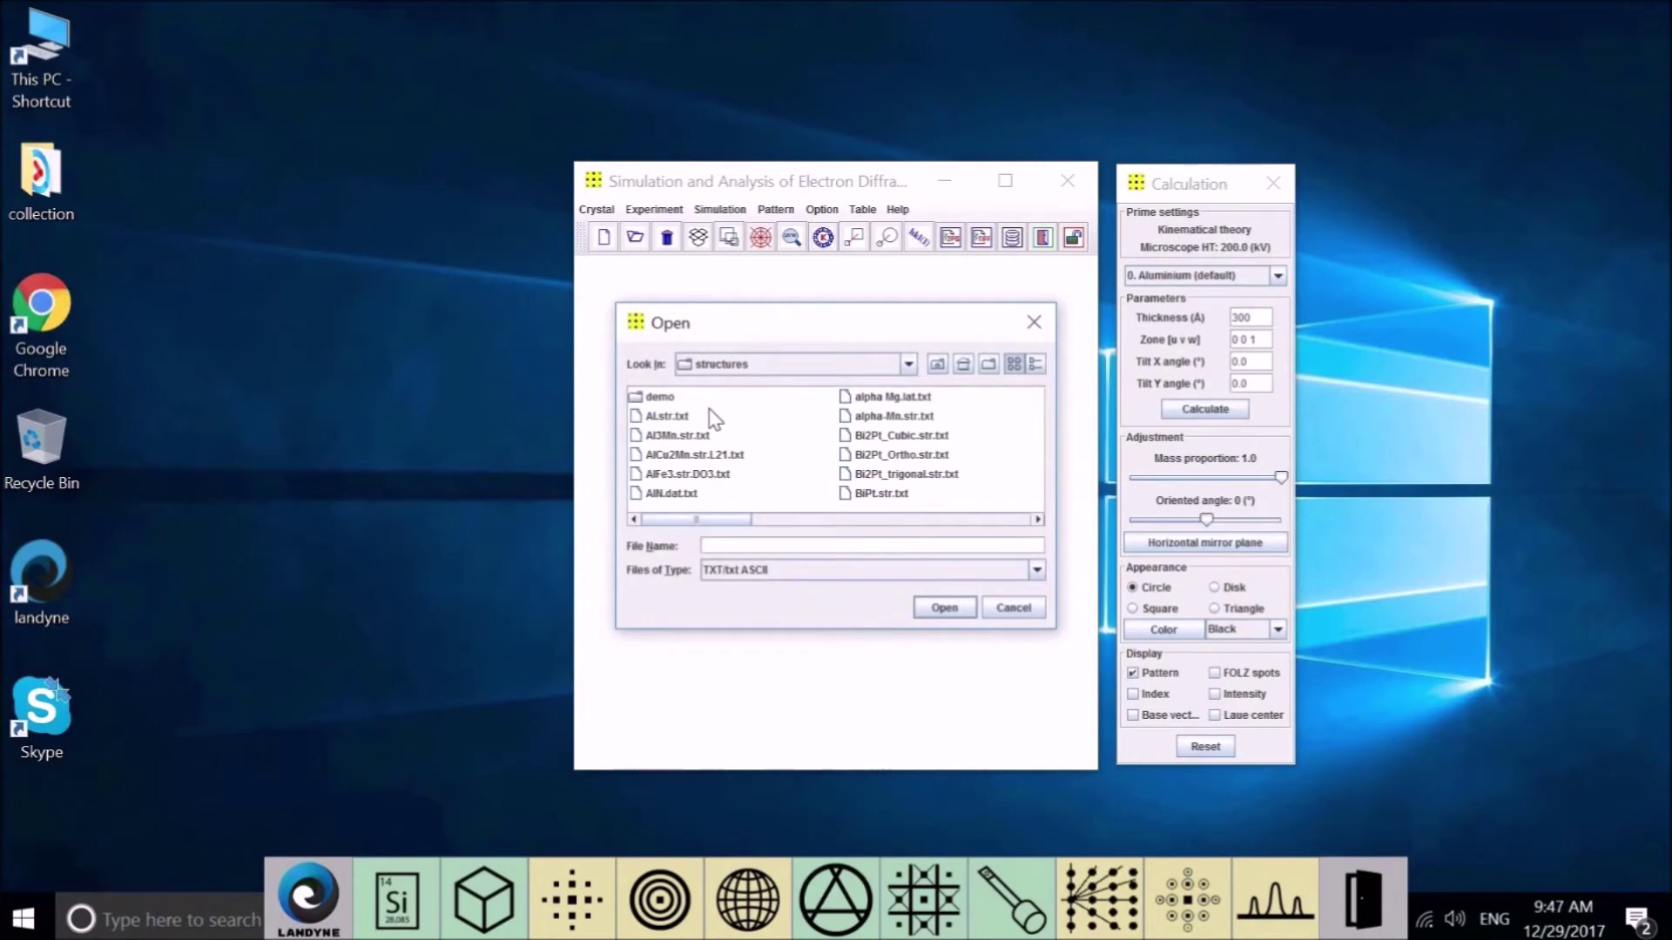
{"action": "left_click", "coordinate": [659, 418]}
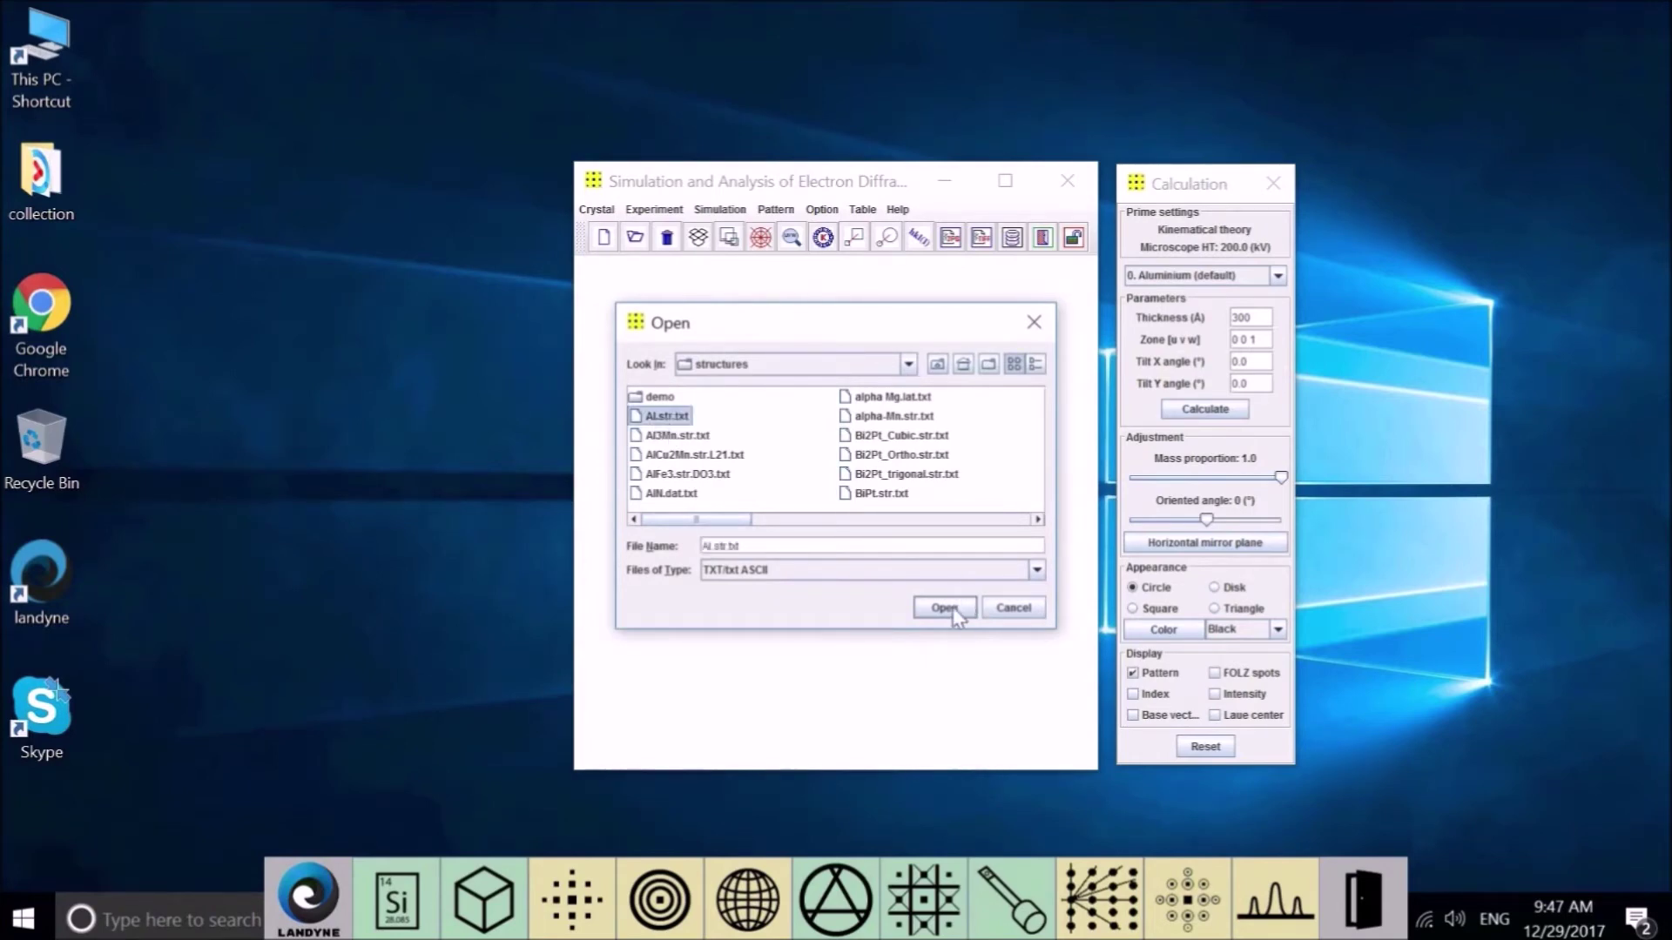
{"action": "left_click", "coordinate": [954, 609]}
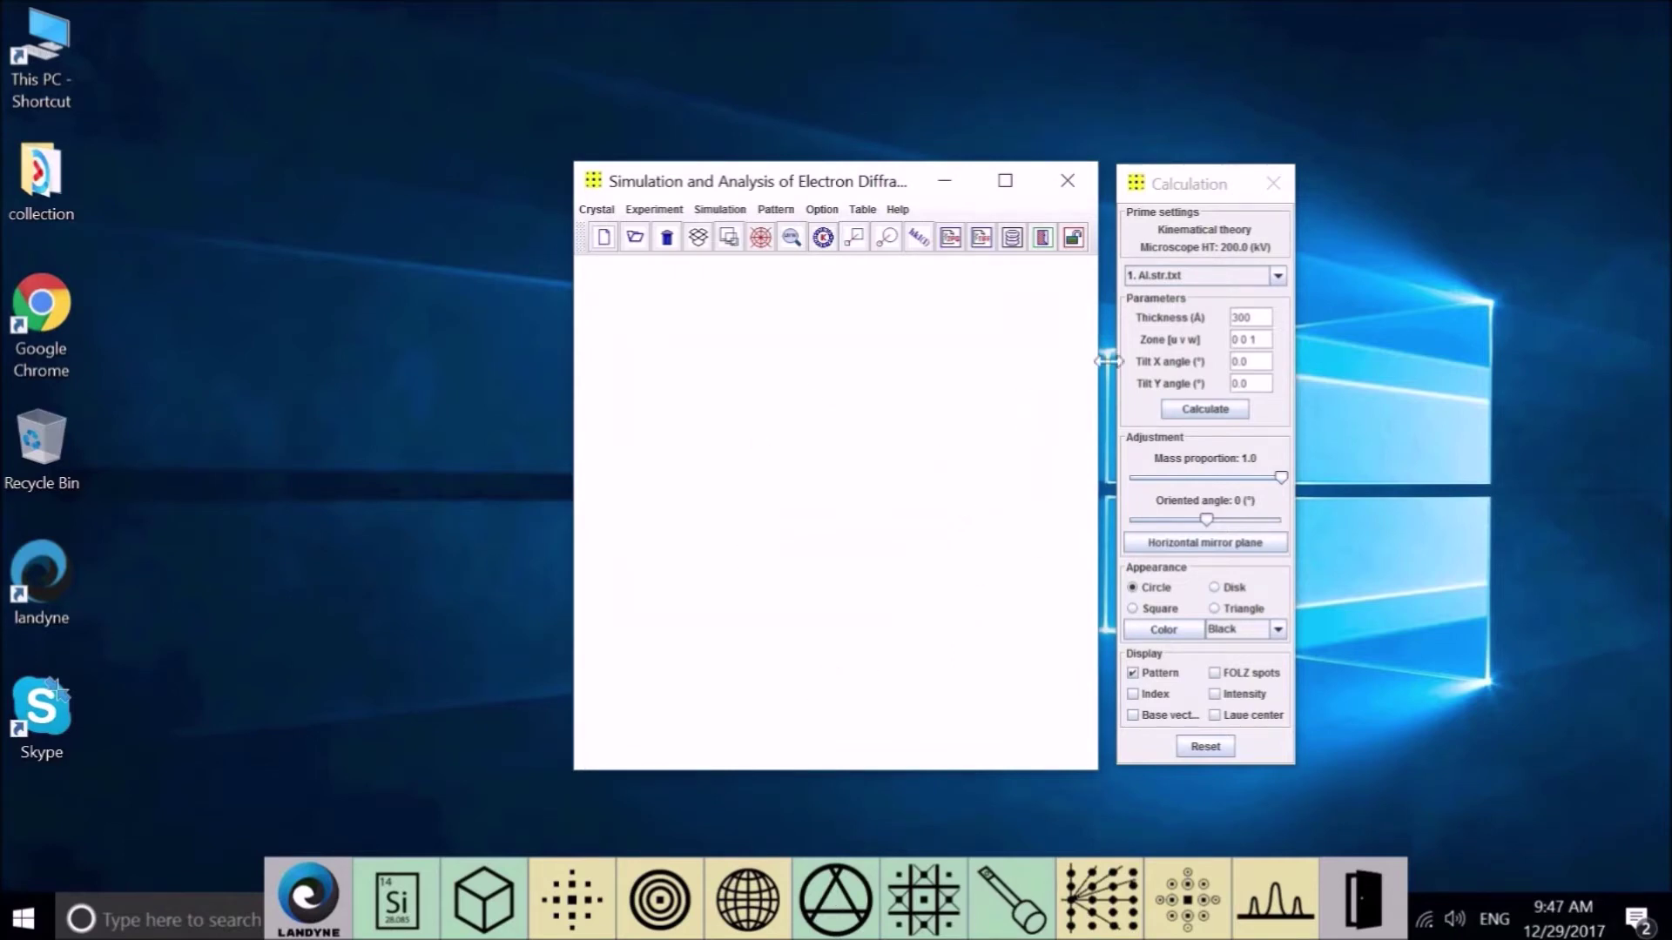
Review the available crystals and select 0. Aluminium (default) as the structure for the calculation.
{"action": "left_click", "coordinate": [1273, 276]}
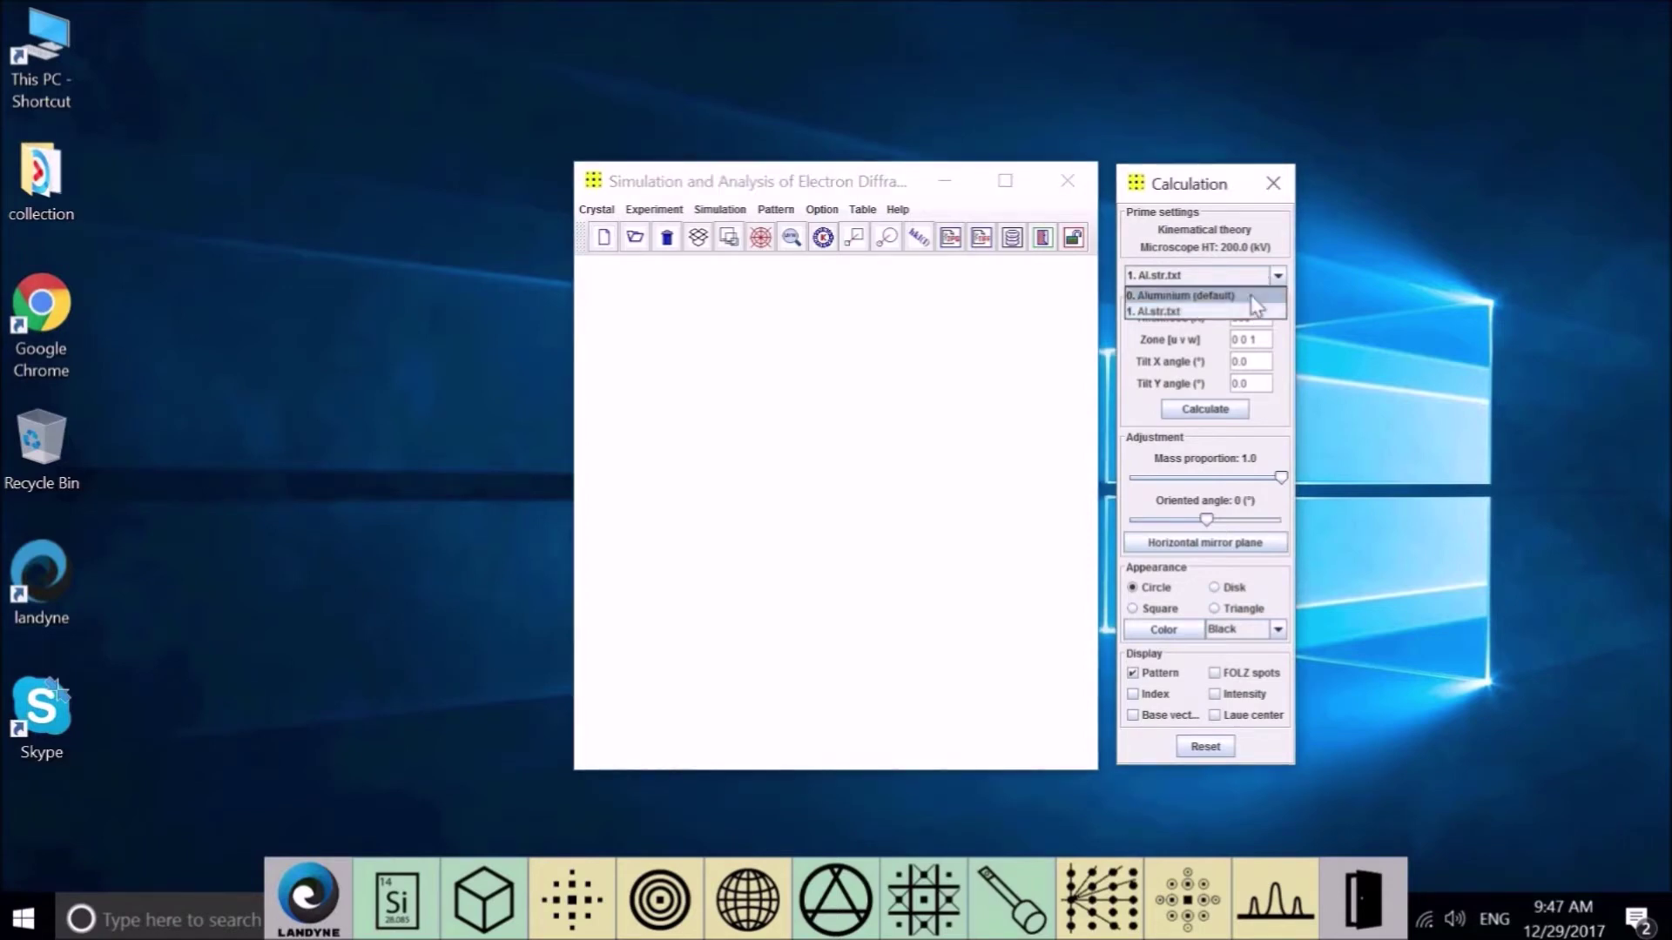
{"action": "left_click", "coordinate": [915, 472]}
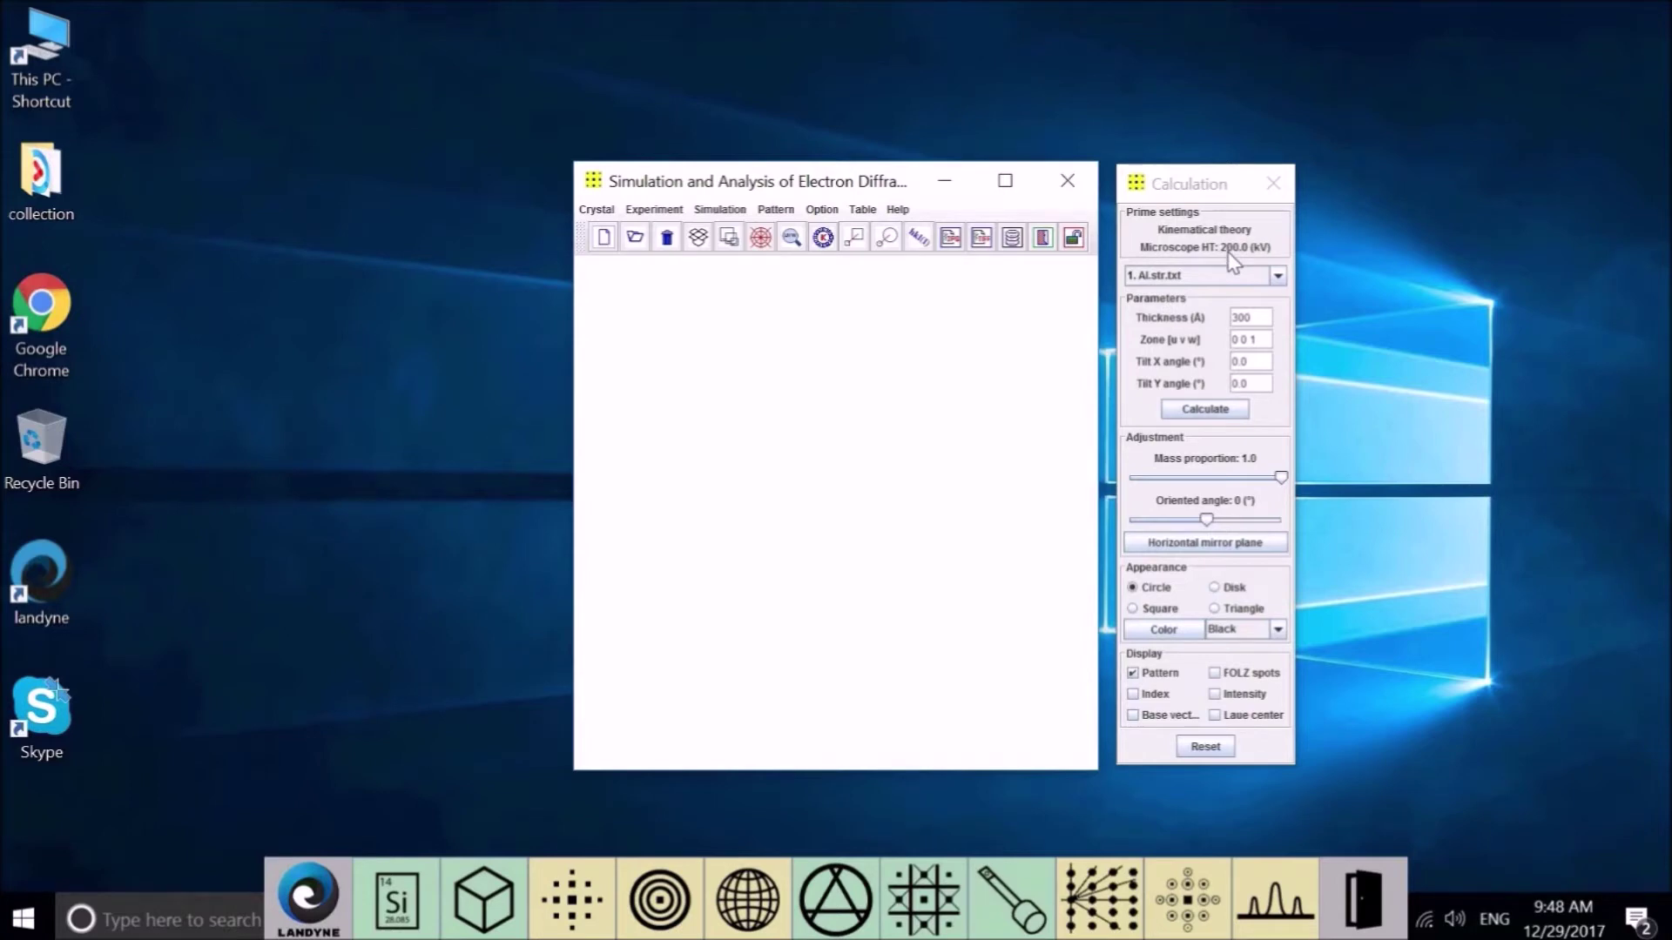
{"action": "left_click", "coordinate": [1278, 277]}
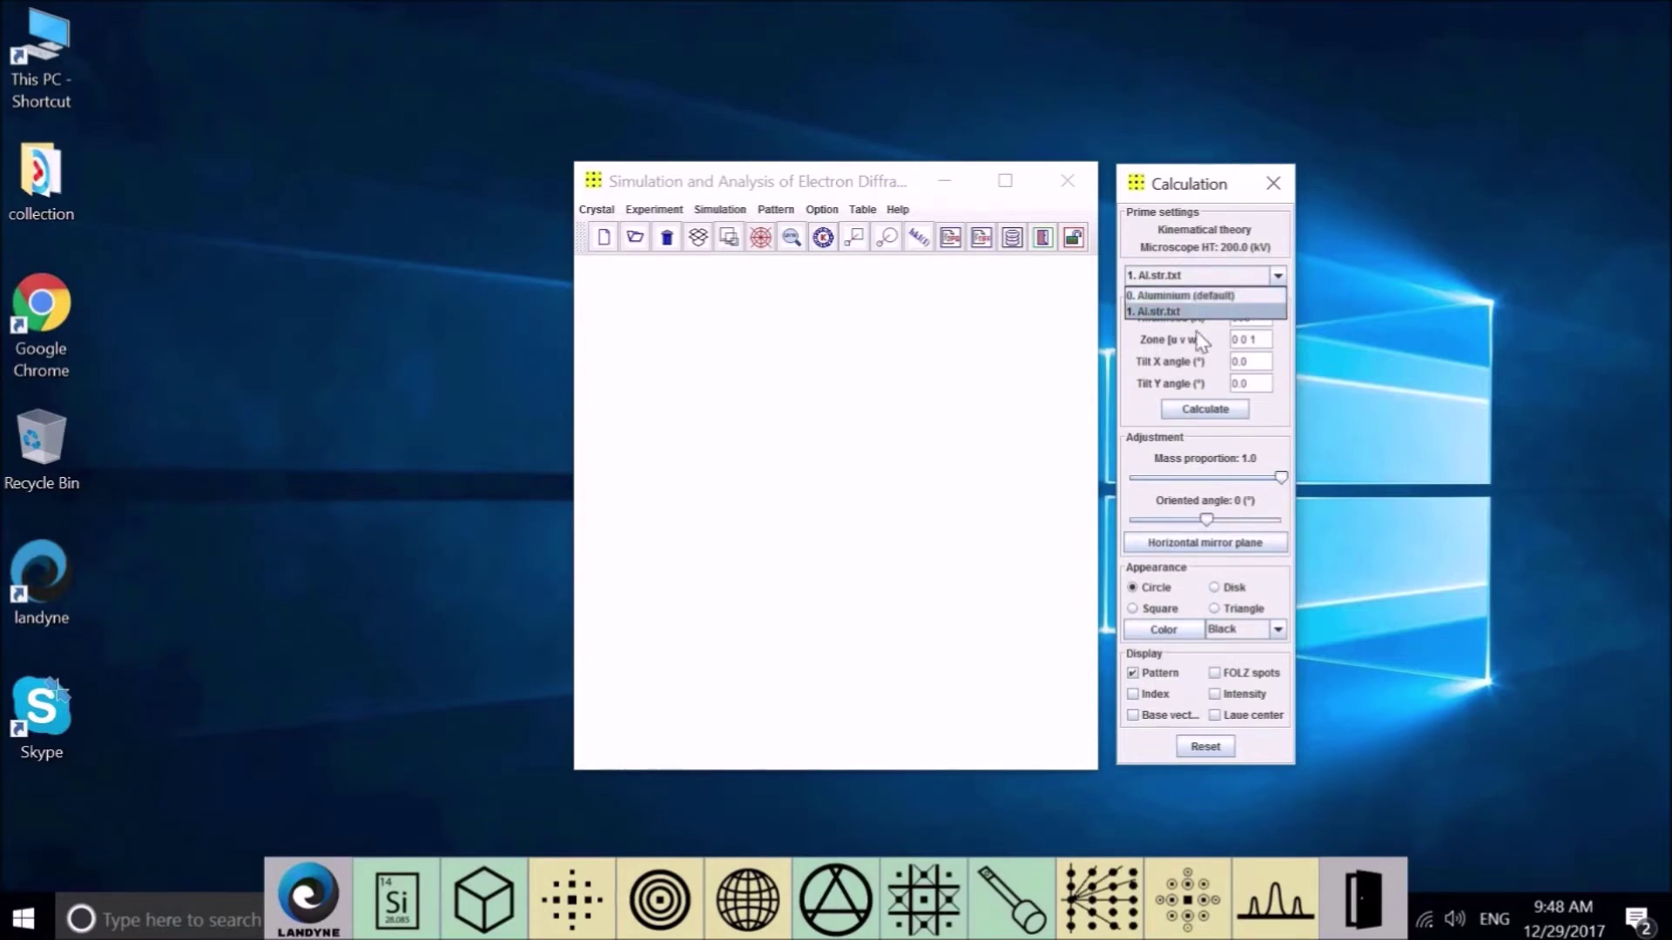
{"action": "left_click", "coordinate": [959, 381]}
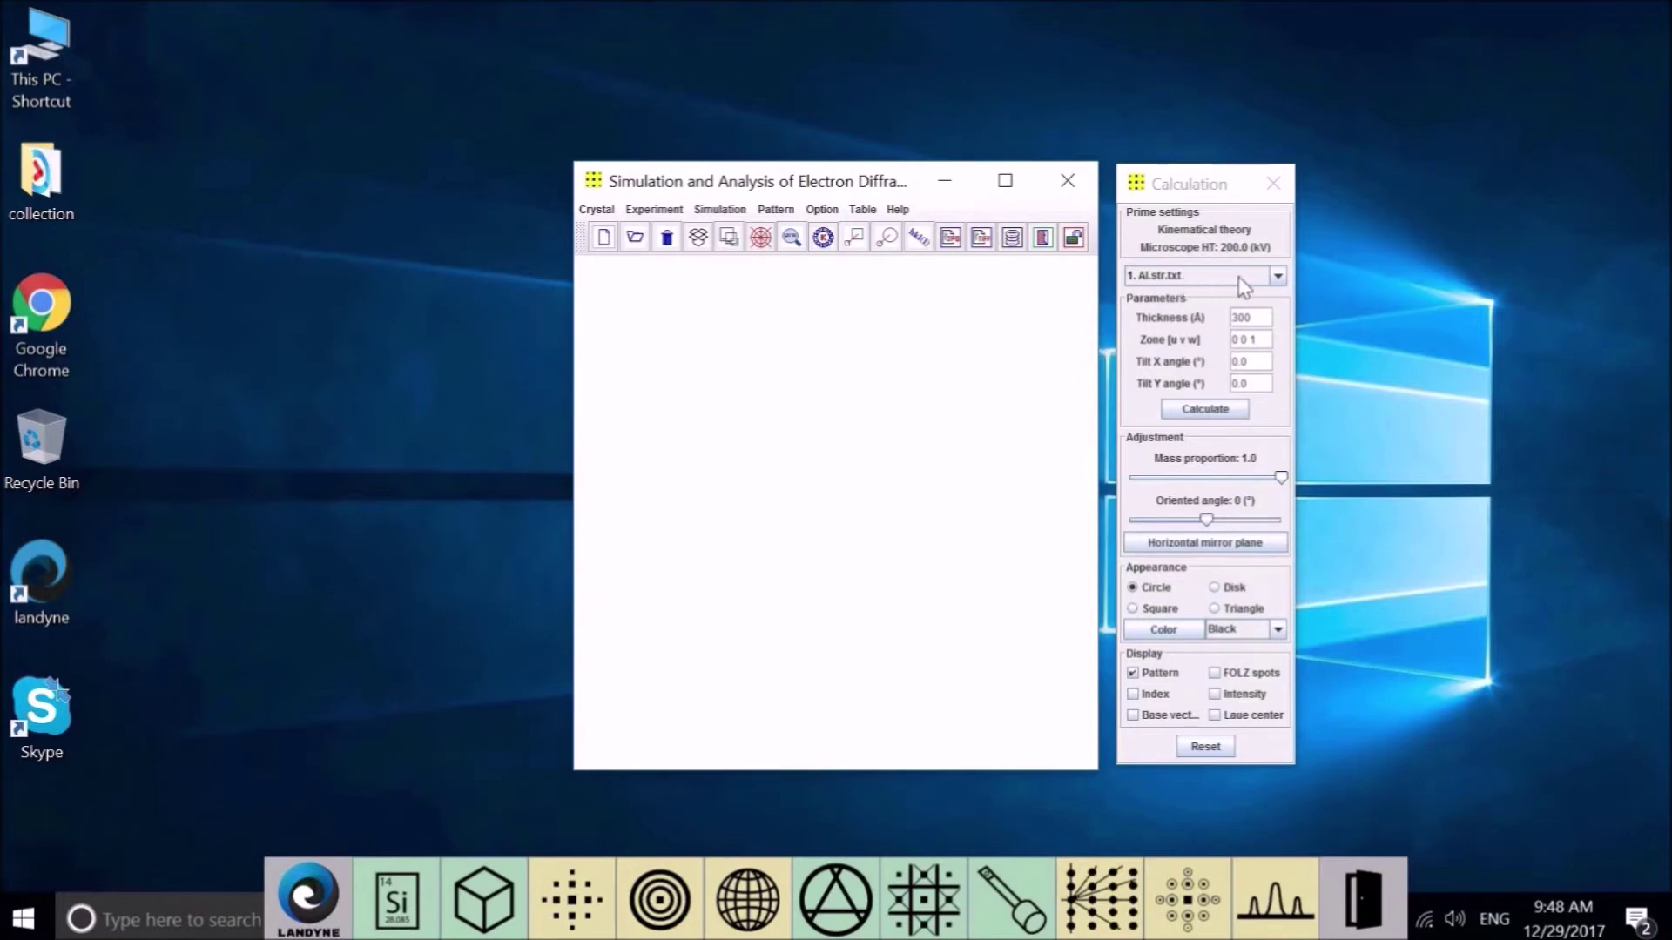
{"action": "left_click", "coordinate": [1274, 278]}
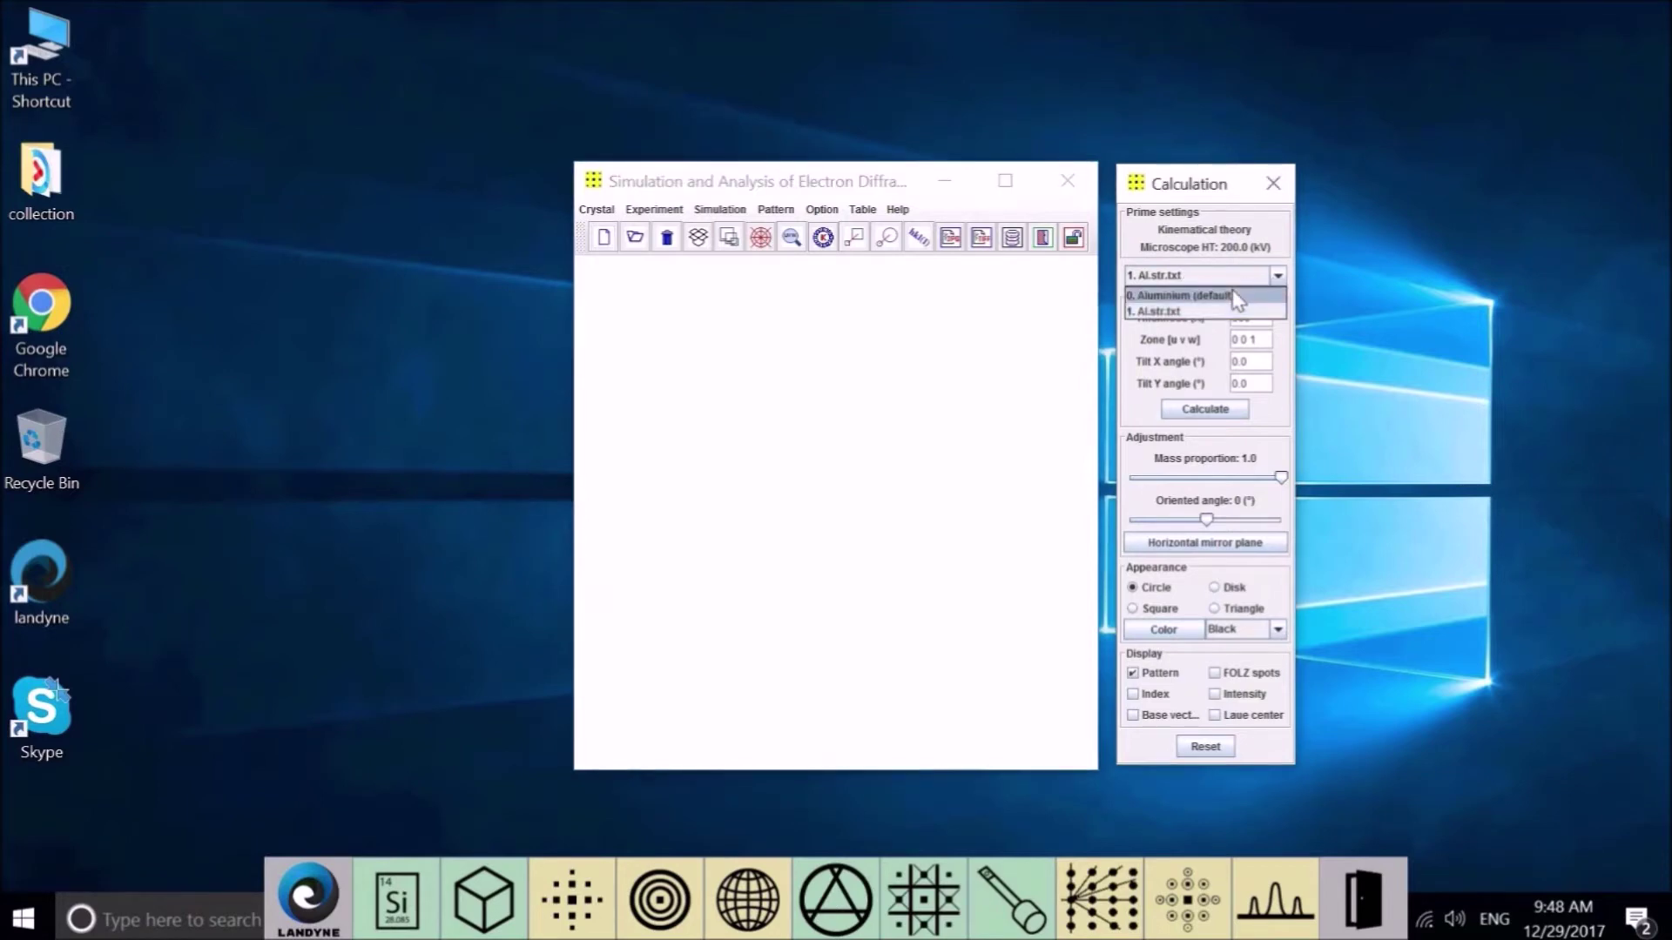
{"action": "left_click", "coordinate": [1236, 297]}
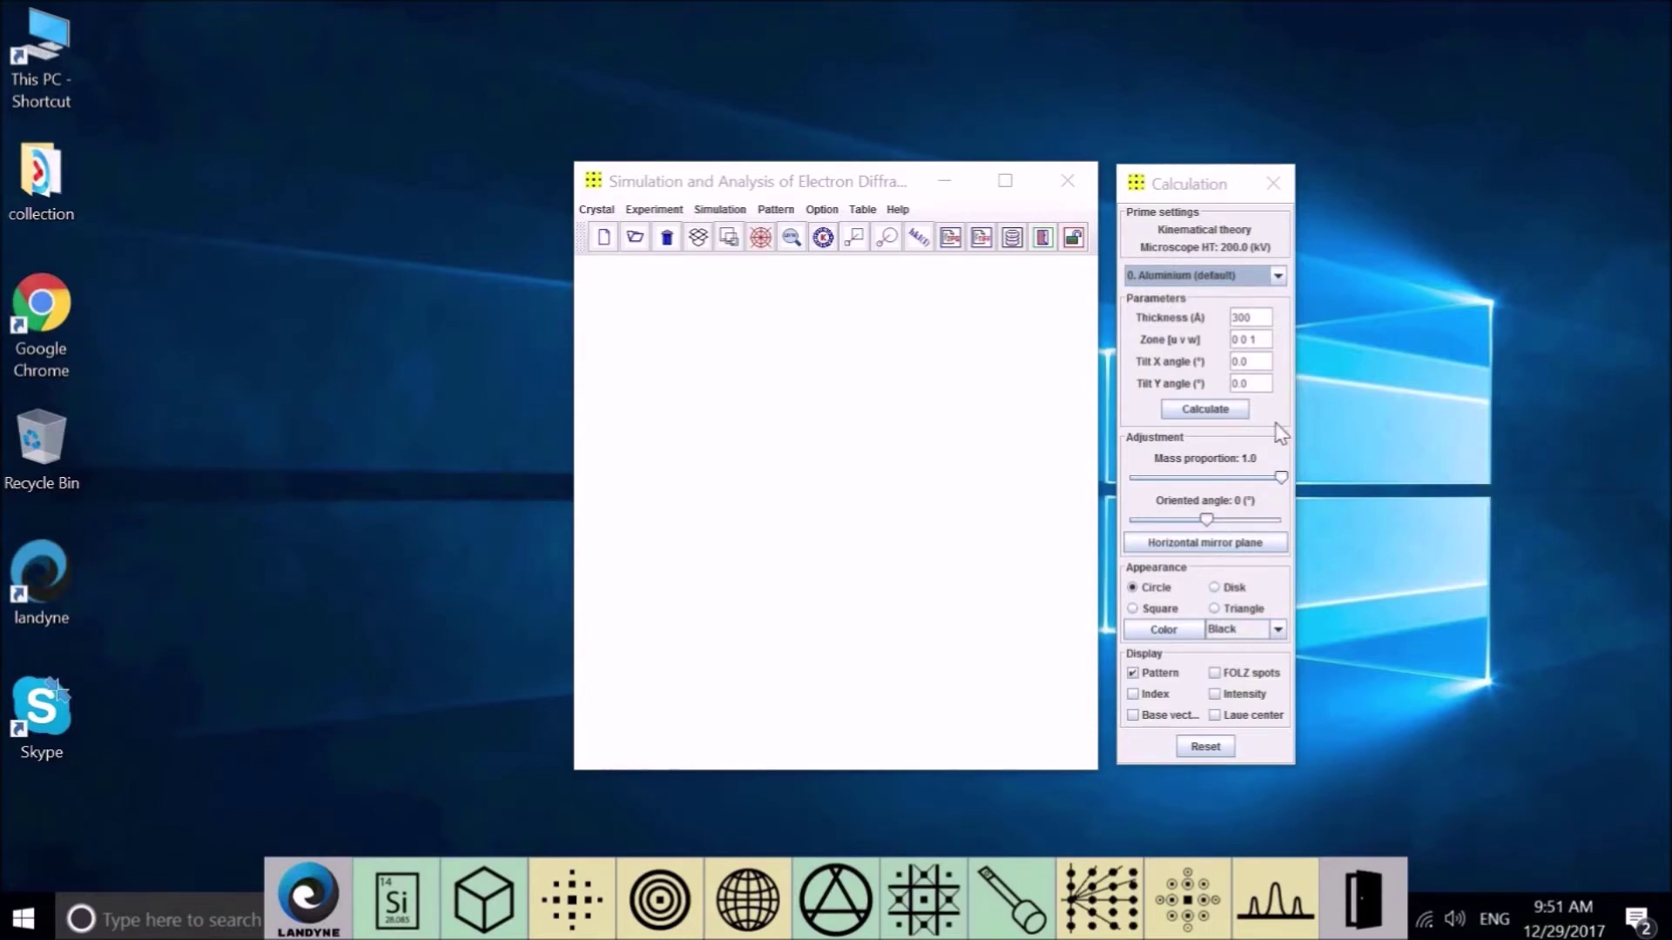
Calculate the aluminium diffraction pattern, then set the thickness to 100 Å and recalculate it.
{"action": "left_click", "coordinate": [1230, 414]}
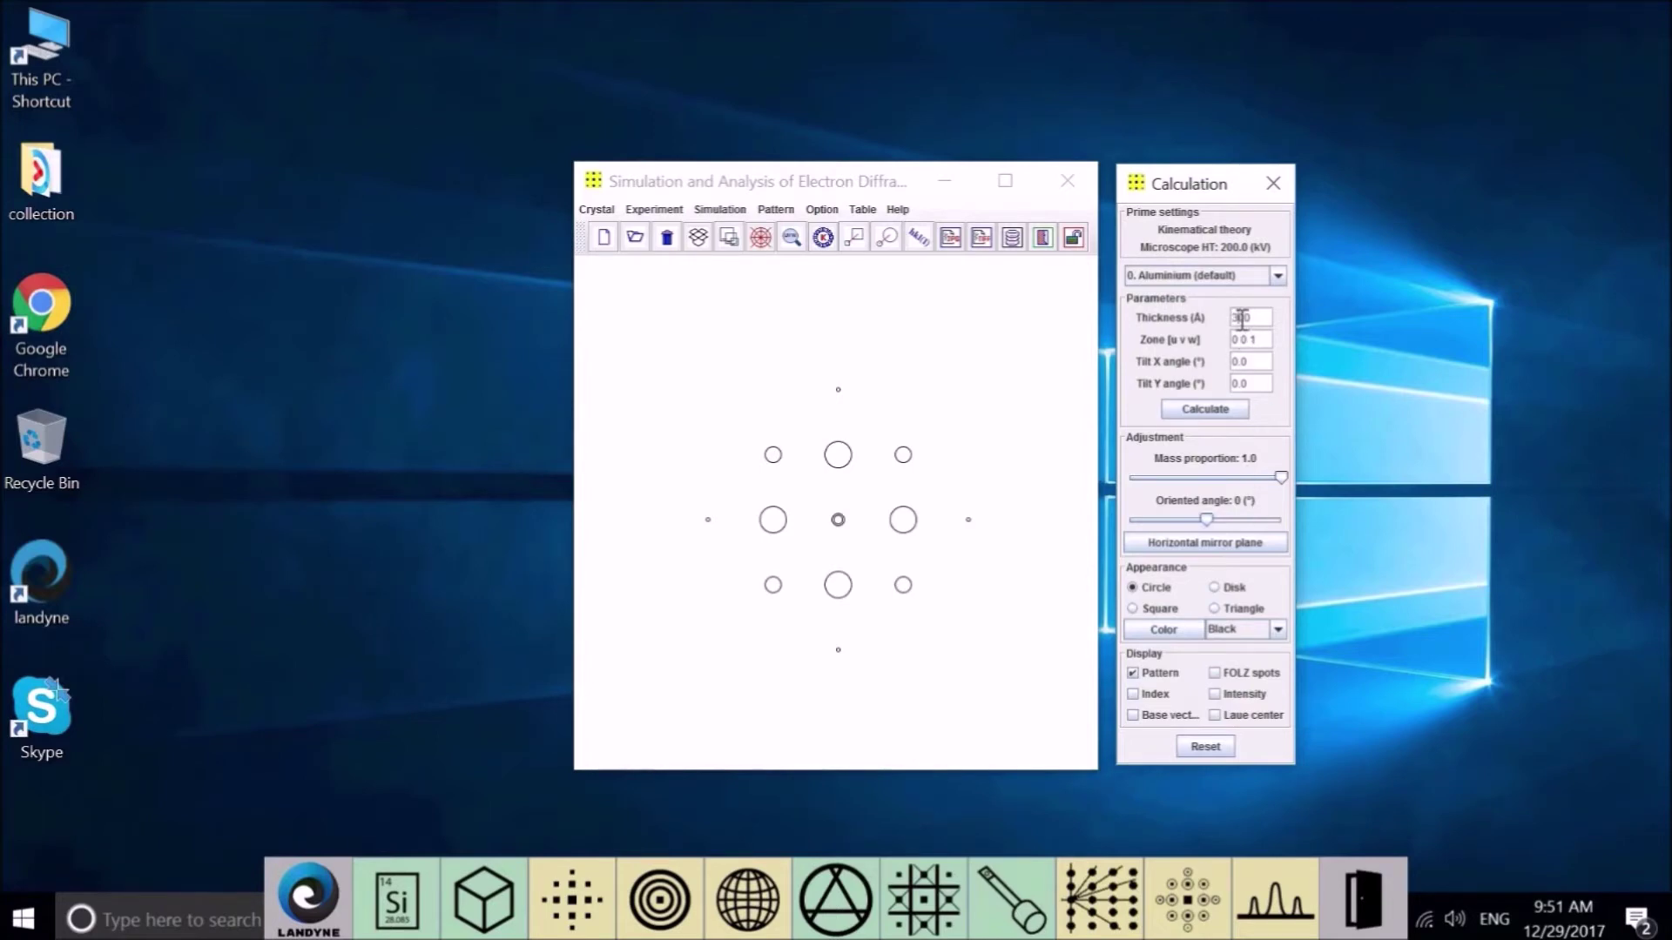
{"action": "key", "text": "Delete"}
{"action": "type", "text": "1"}
{"action": "left_click", "coordinate": [1223, 411]}
{"action": "left_click", "coordinate": [1223, 411]}
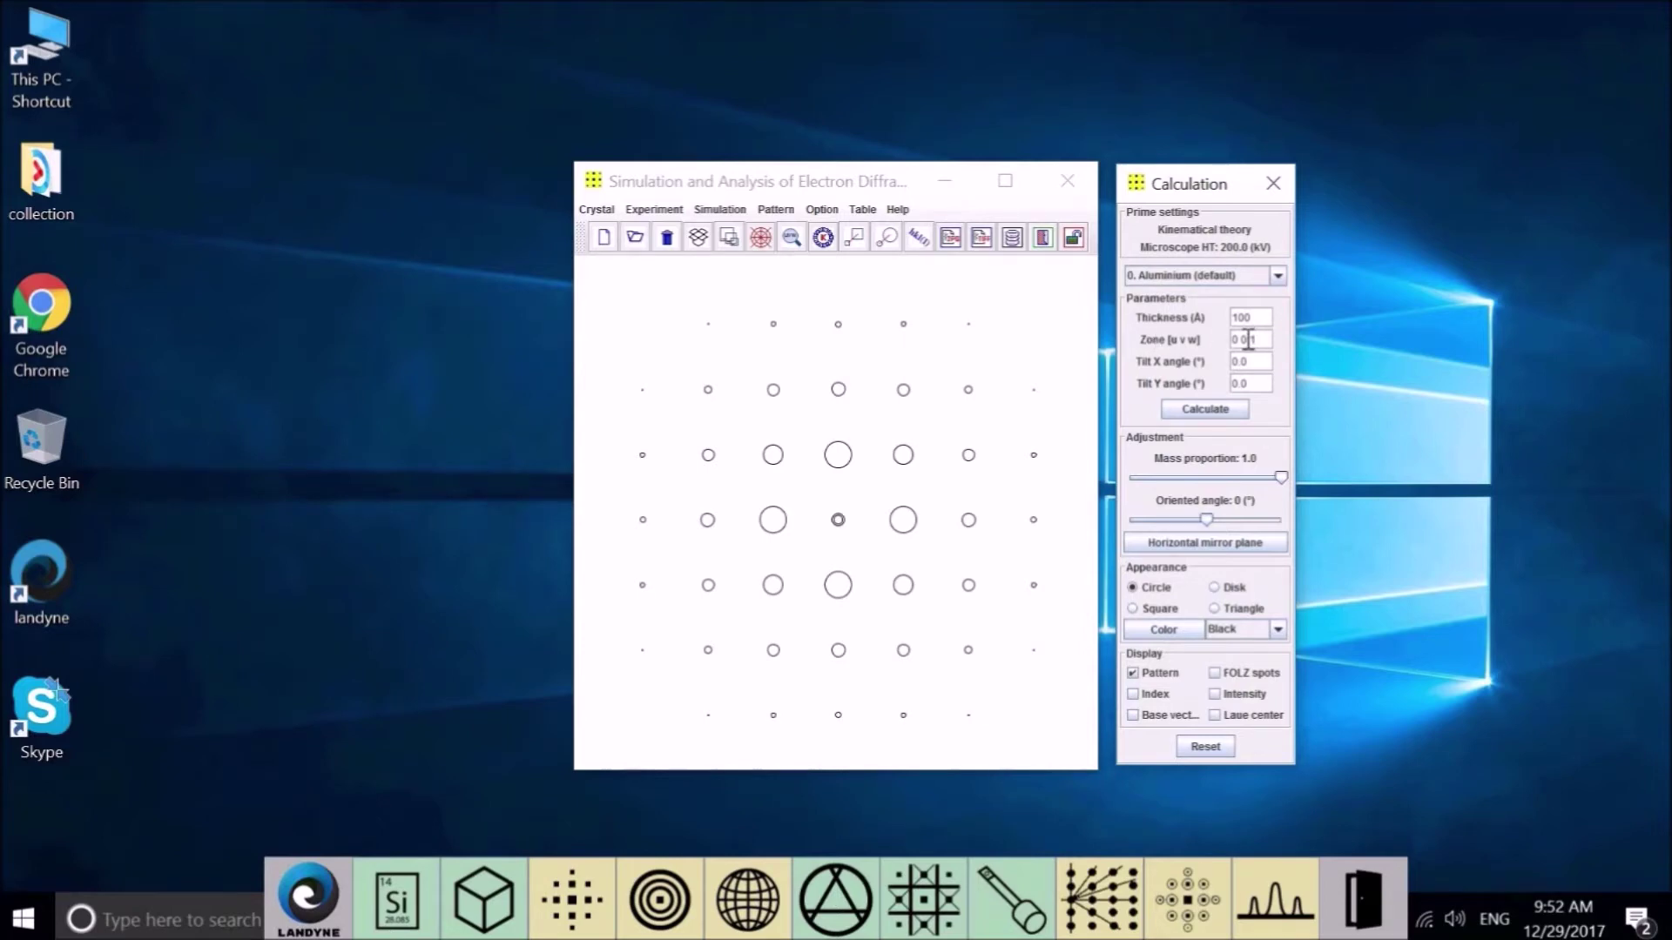
Recalculate the diffraction pattern for zone axis 0 1 1 and then for zone axis 1 1 1.
{"action": "key", "text": "BackSpace"}
{"action": "type", "text": "1"}
{"action": "left_click", "coordinate": [1240, 411]}
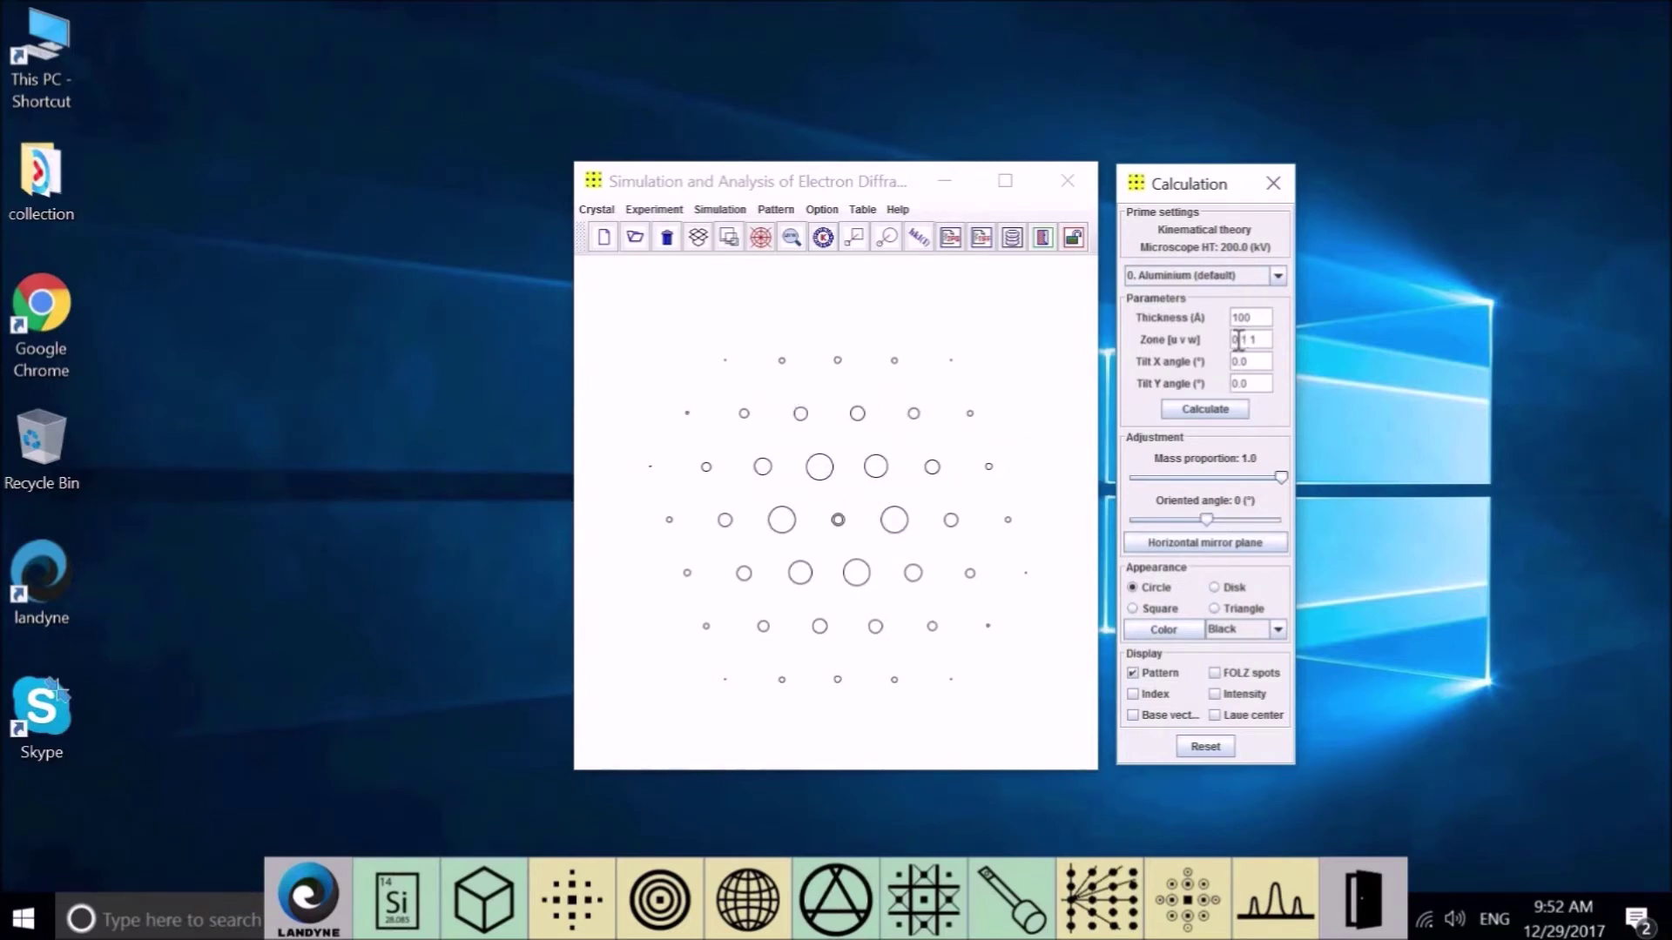
{"action": "key", "text": "BackSpace"}
{"action": "type", "text": "1"}
{"action": "left_click", "coordinate": [1235, 413]}
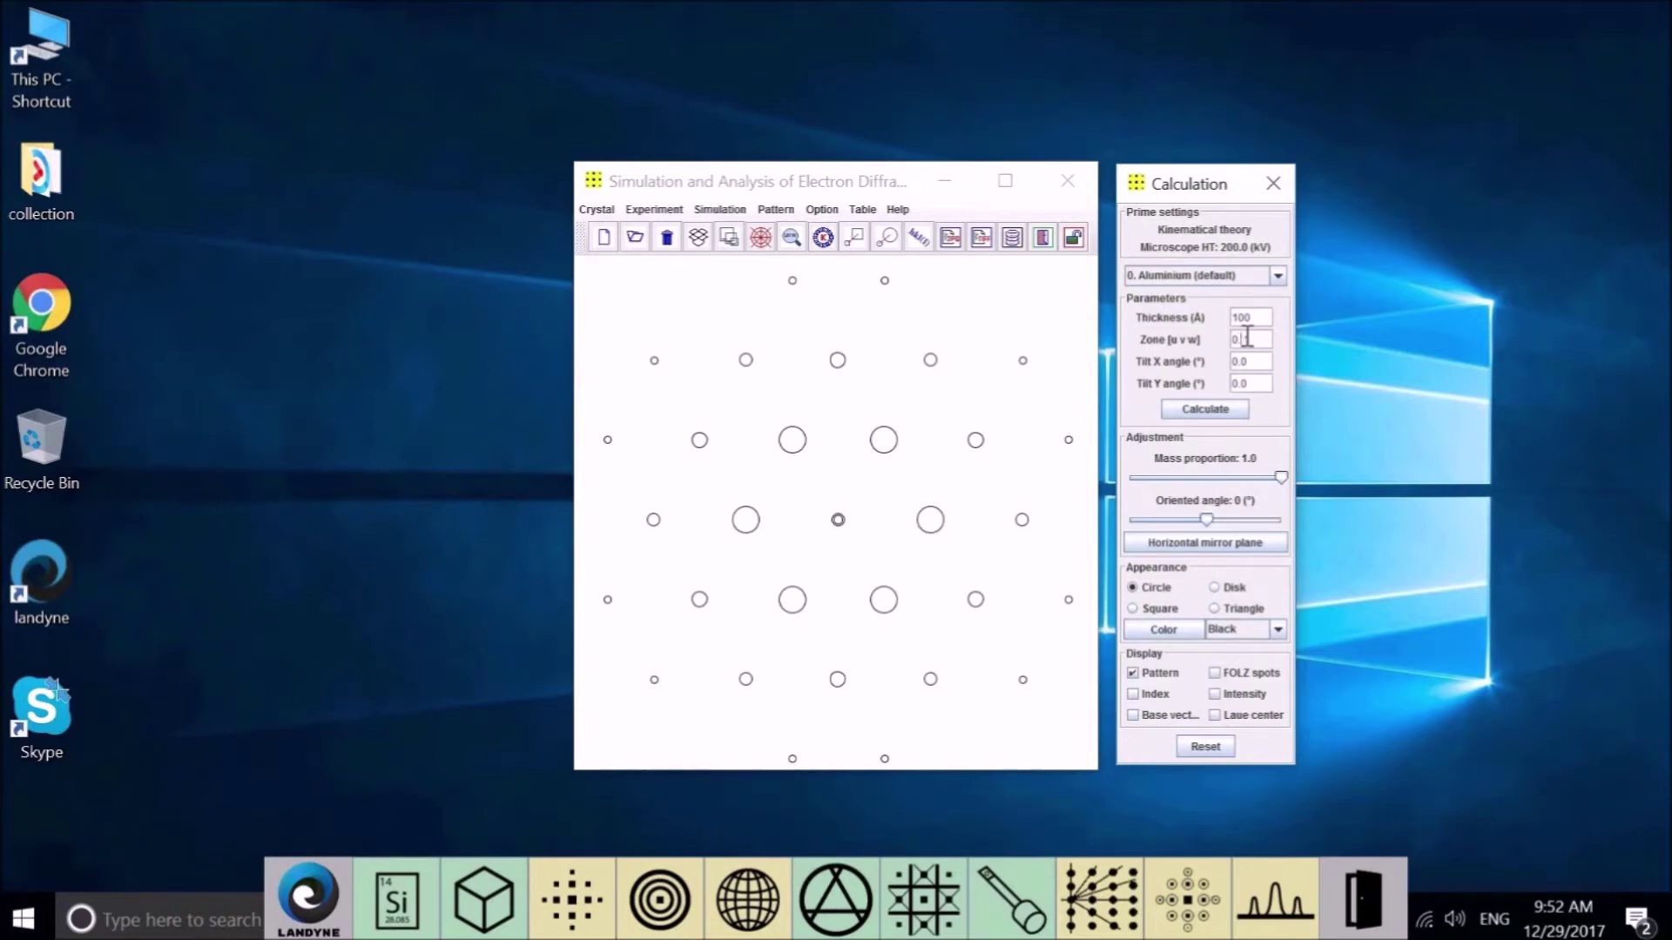
Set the zone axis back to 0 0 1 and recalculate the pattern with an X tilt of 0.5° and with a changed Y tilt.
{"action": "left_click", "coordinate": [1206, 414]}
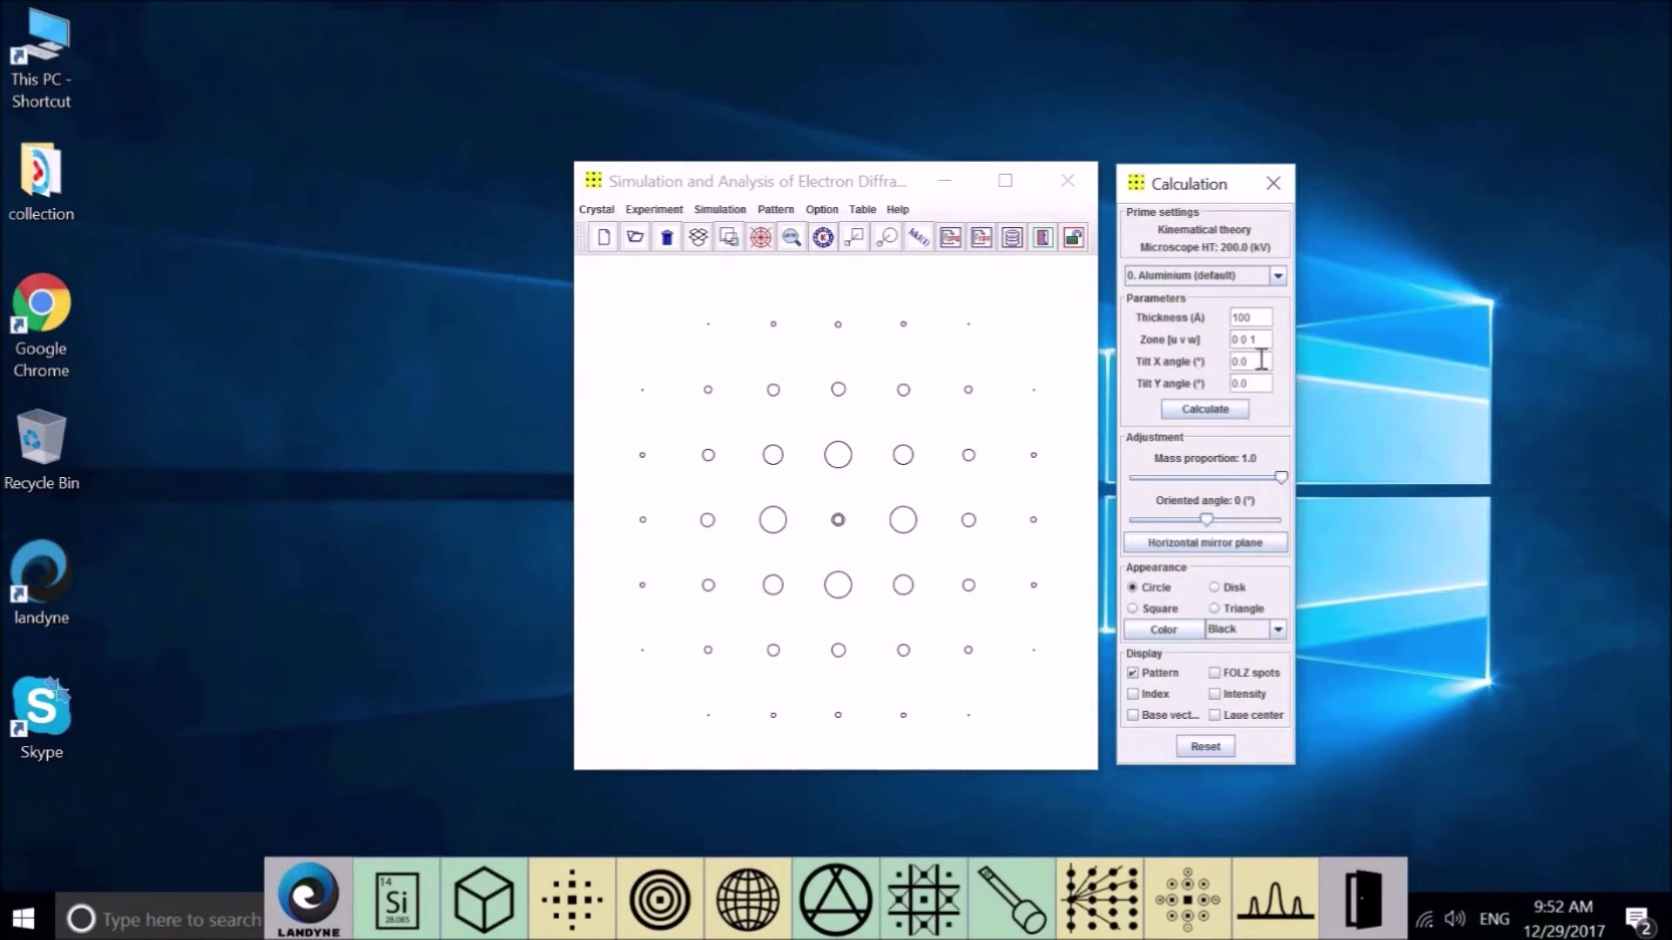
{"action": "left_click", "coordinate": [1216, 419]}
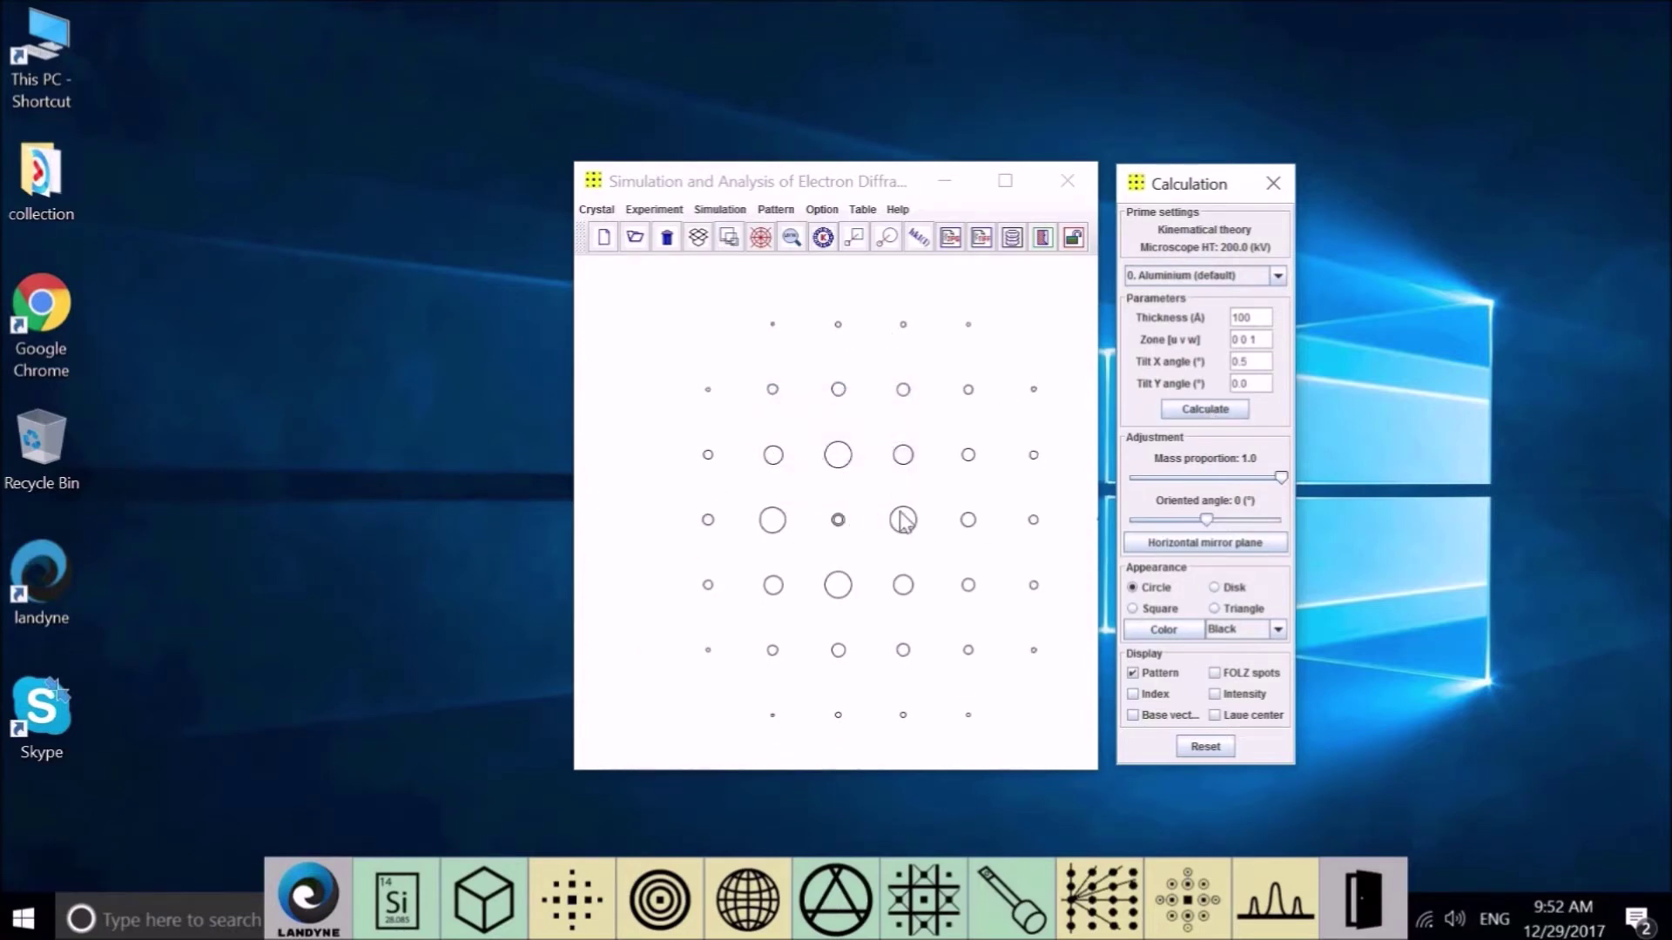
{"action": "left_click", "coordinate": [1235, 383]}
{"action": "left_click", "coordinate": [1218, 413]}
{"action": "left_click", "coordinate": [1219, 411]}
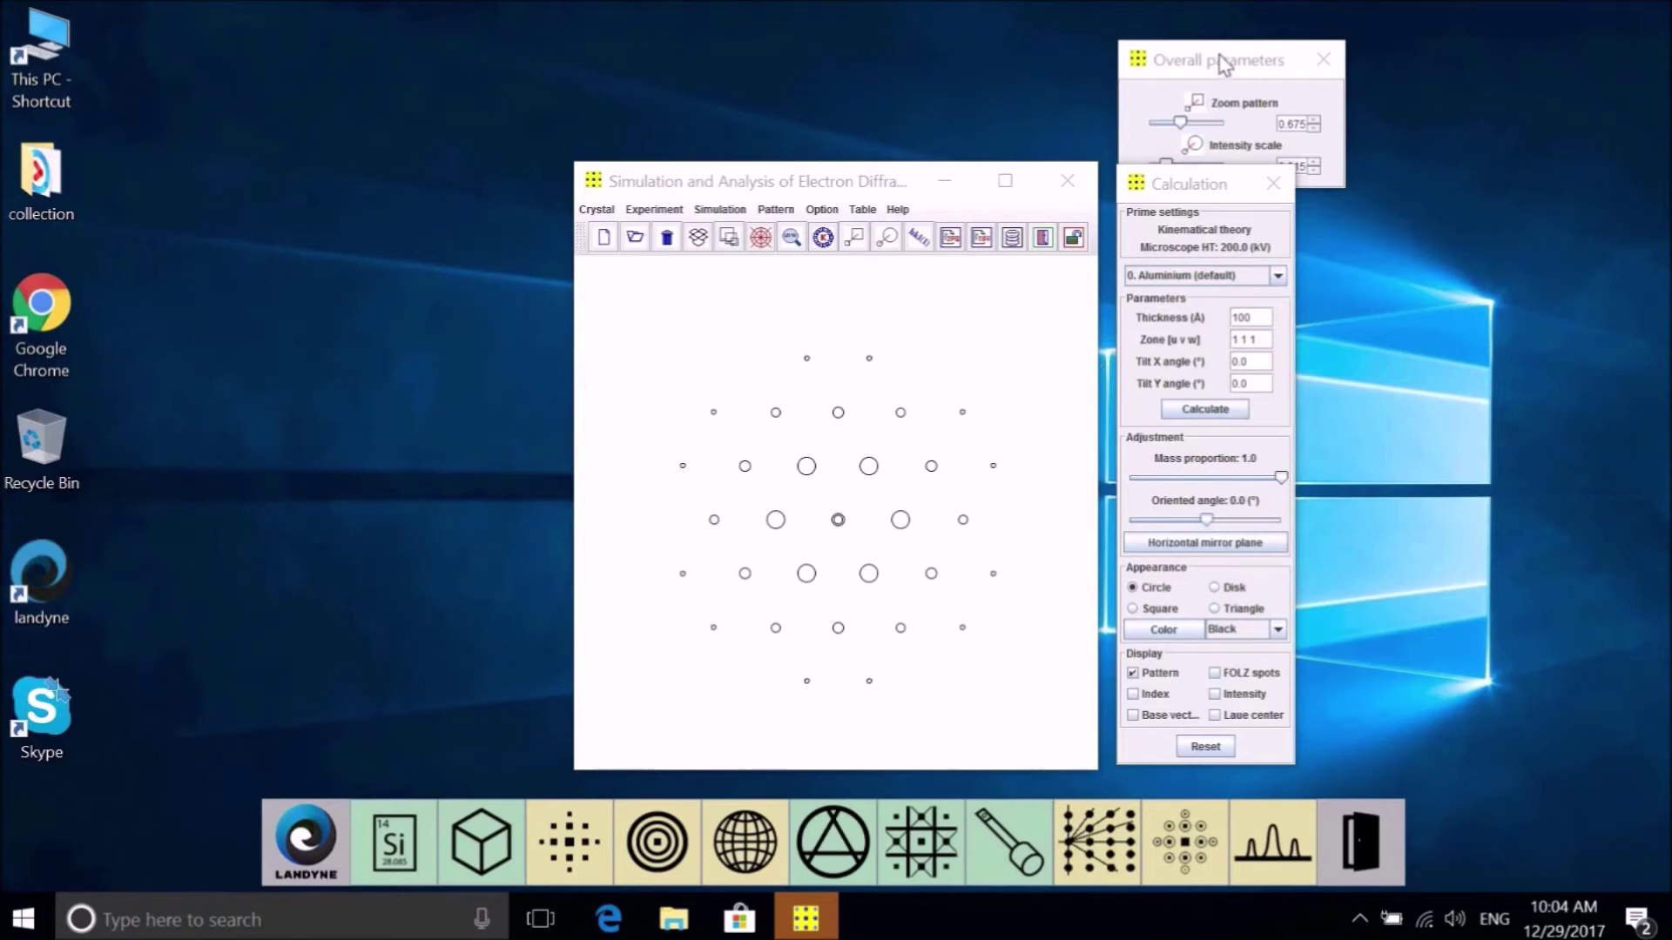
Reduce the pattern zoom to about 0.54 and the intensity scale to 0.287 in the overall parameters.
{"action": "left_click_drag", "start_coordinate": [1202, 72], "coordinate": [1048, 52]}
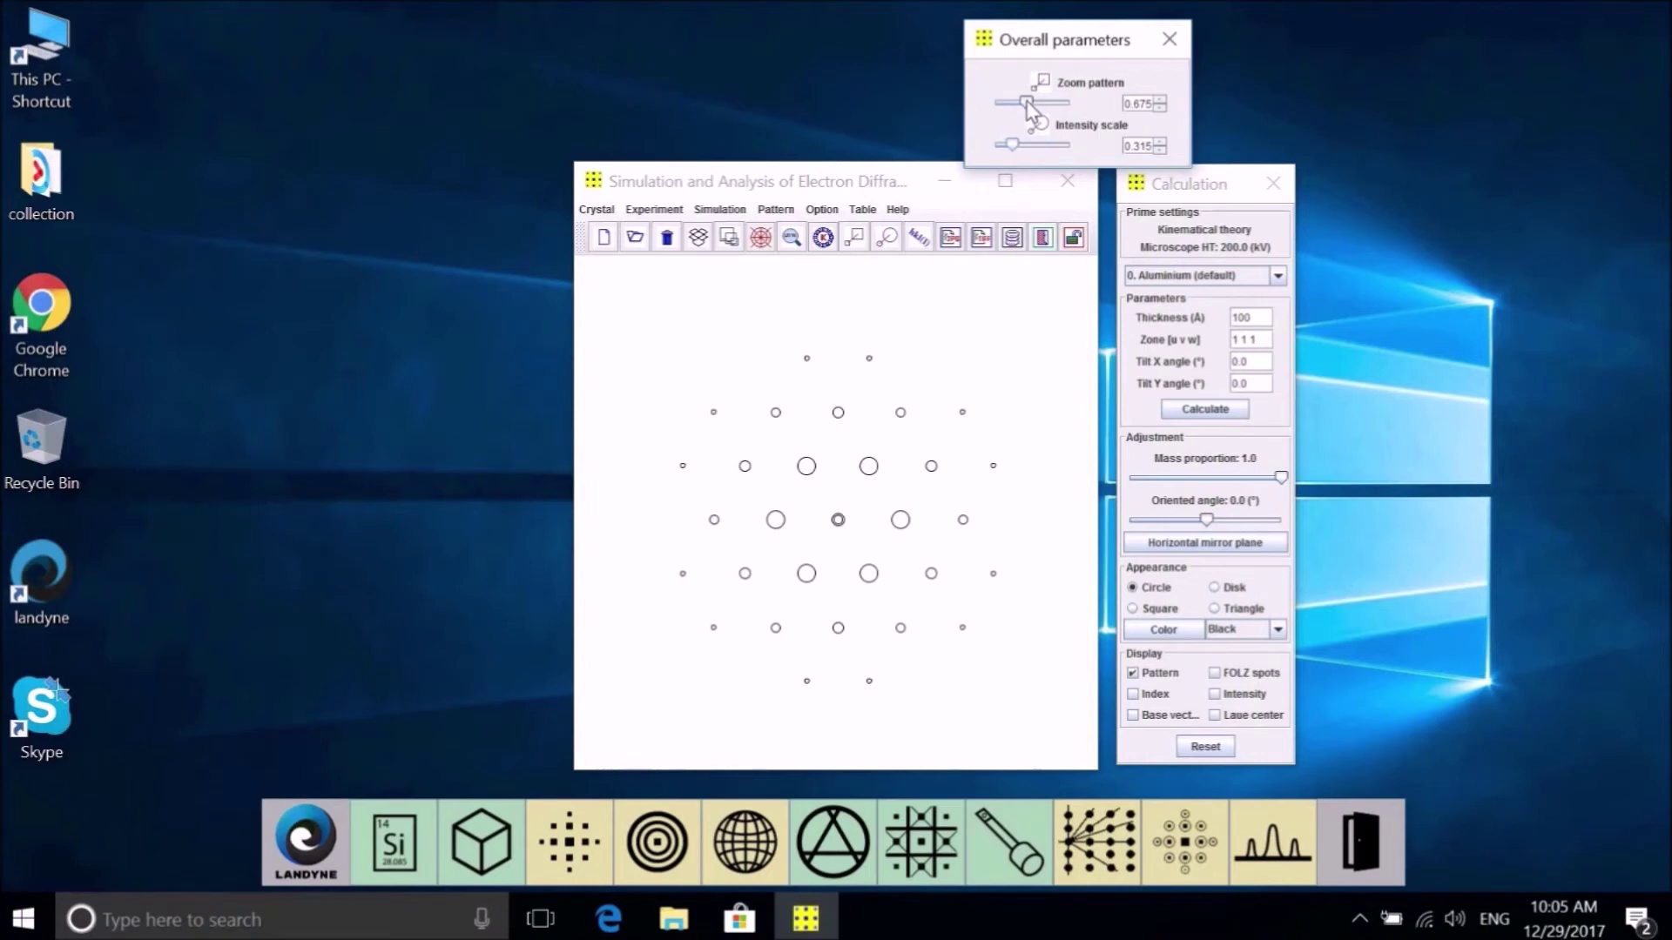
{"action": "mouse_move", "coordinate": [1027, 103]}
{"action": "left_mouse_down"}
{"action": "mouse_move", "coordinate": [1046, 110]}
{"action": "mouse_move", "coordinate": [1023, 104]}
{"action": "left_mouse_up"}
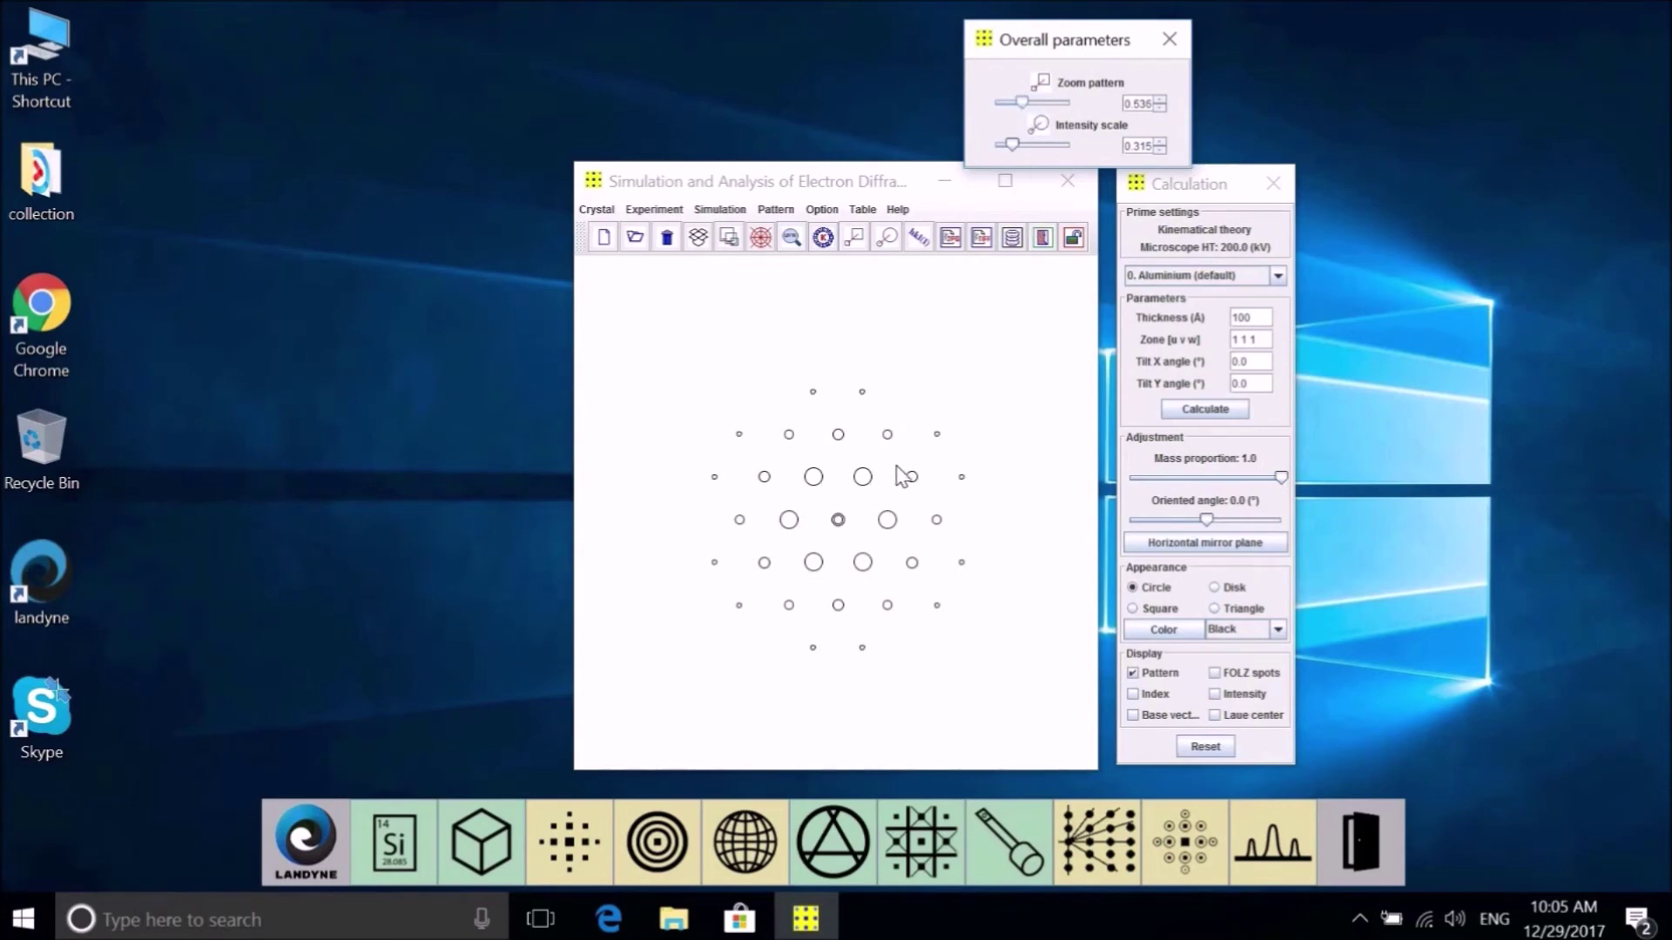
{"action": "left_click_drag", "start_coordinate": [1014, 150], "coordinate": [1037, 145]}
{"action": "left_click", "coordinate": [1008, 139]}
Rotate the diffraction pattern to an oriented angle of 90.0°.
{"action": "left_click_drag", "start_coordinate": [1208, 520], "coordinate": [1253, 521]}
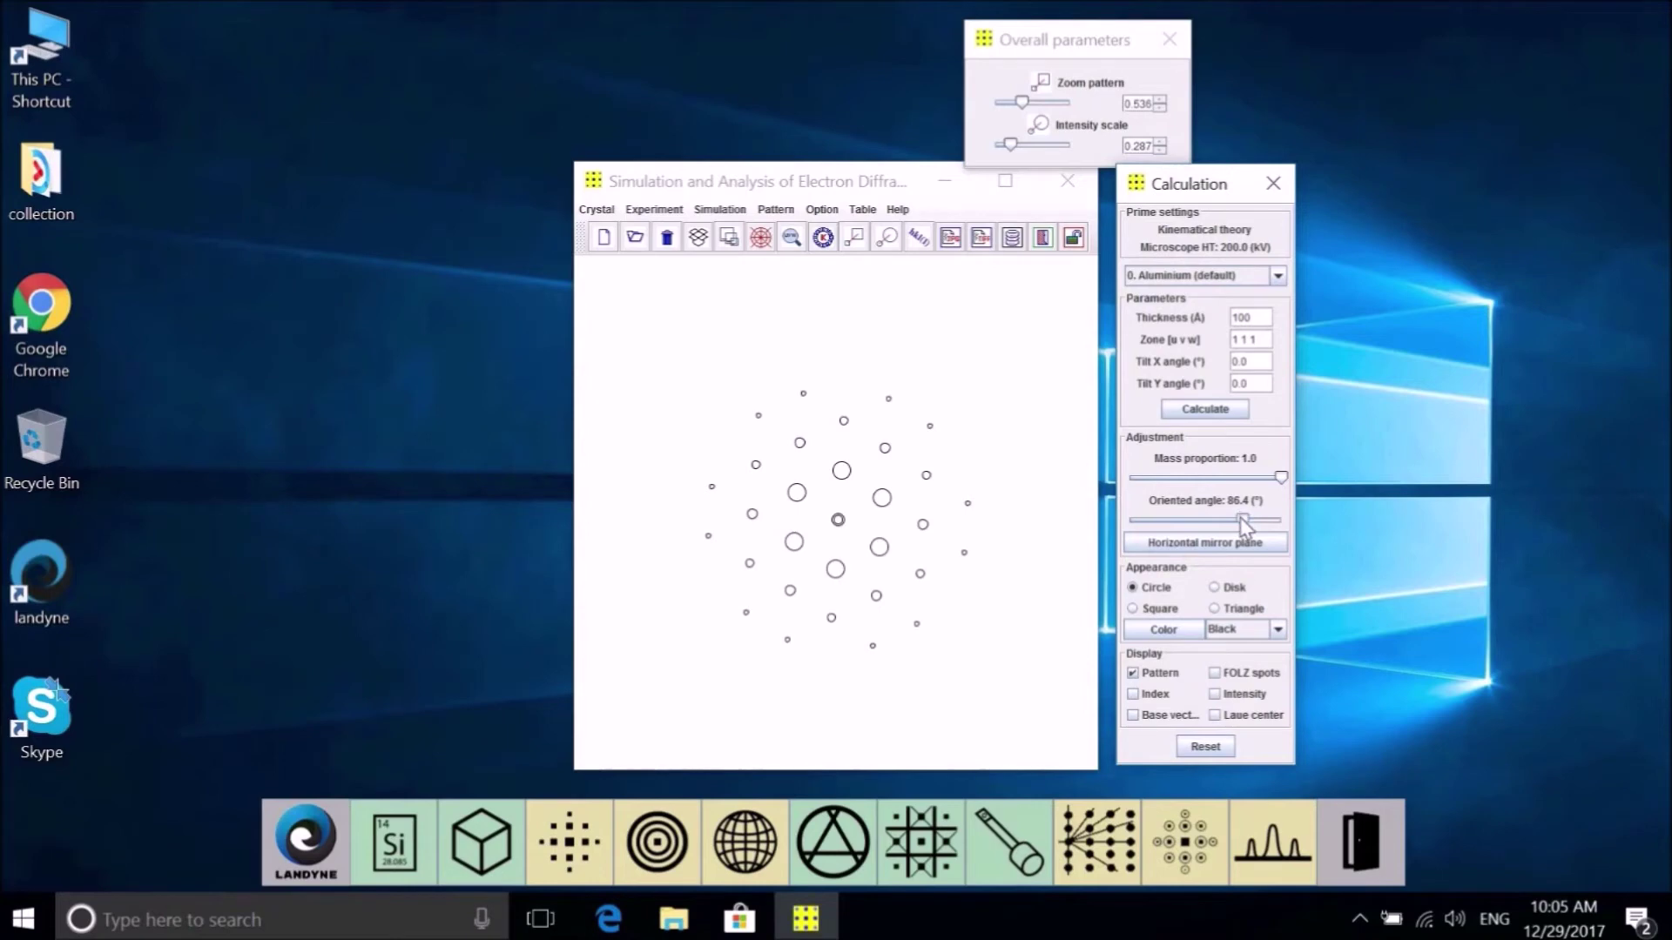
{"action": "key", "text": "Right"}
{"action": "key", "text": "Right"}
{"action": "key", "text": "Right"}
{"action": "key", "text": "Right"}
{"action": "key", "text": "Right"}
{"action": "key", "text": "Right"}
{"action": "key", "text": "Right"}
{"action": "key", "text": "Right"}
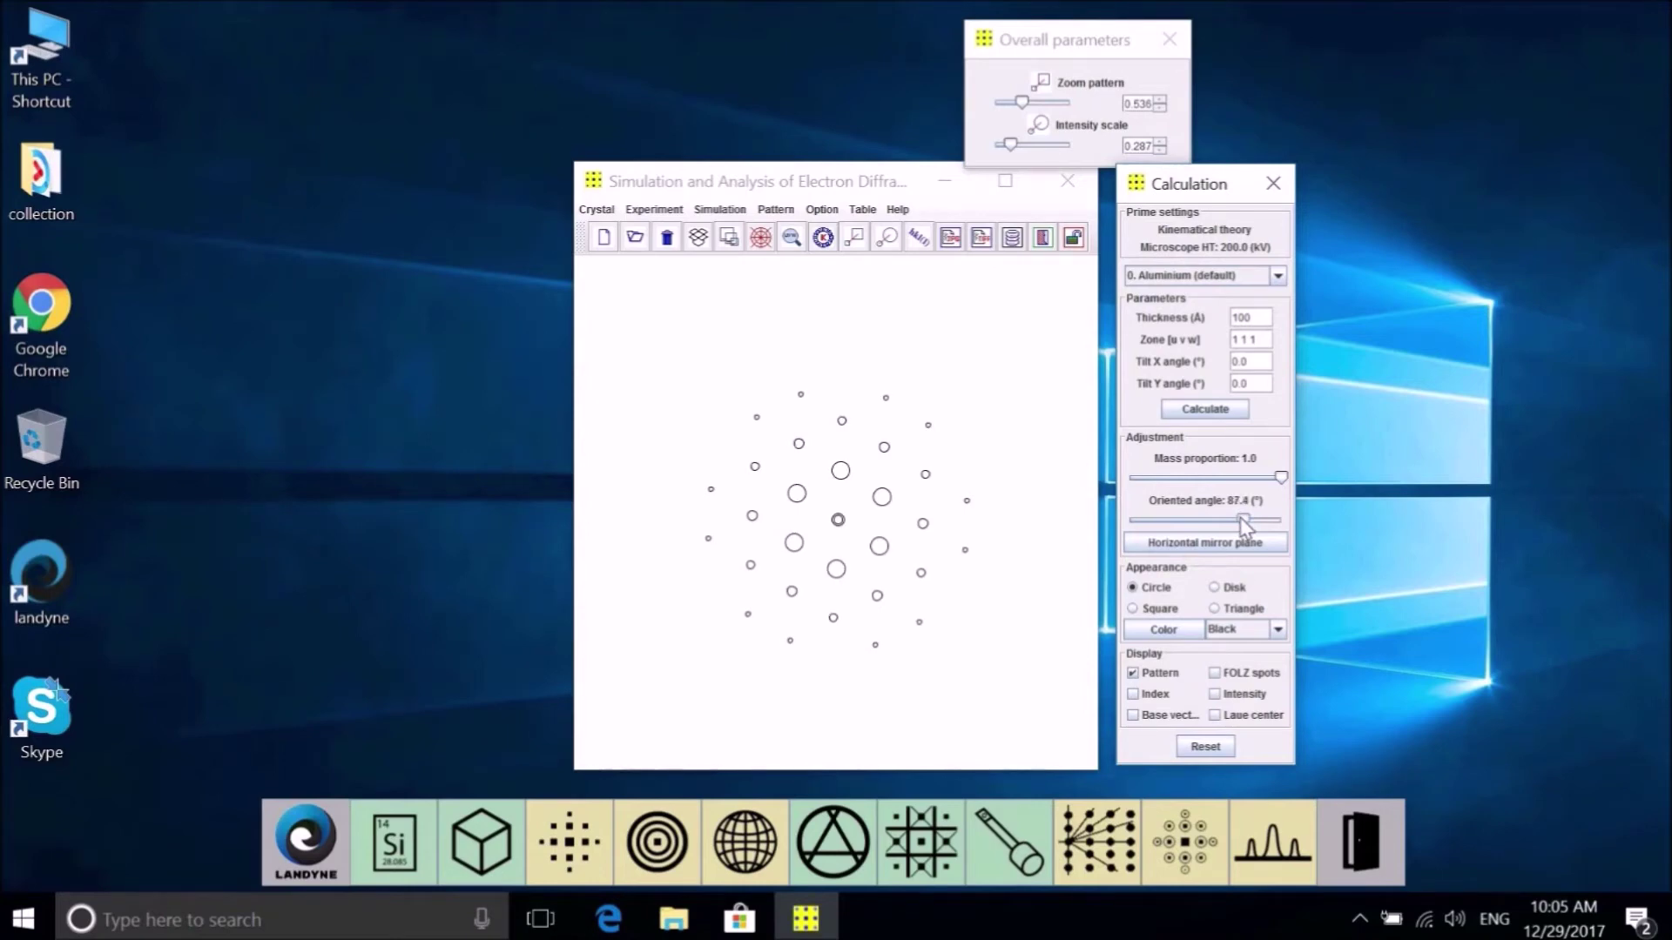
{"action": "key", "text": "Right"}
{"action": "key", "text": "Right"}
{"action": "key", "text": "Right"}
{"action": "key", "text": "Right"}
{"action": "key", "text": "Right"}
{"action": "key", "text": "Right"}
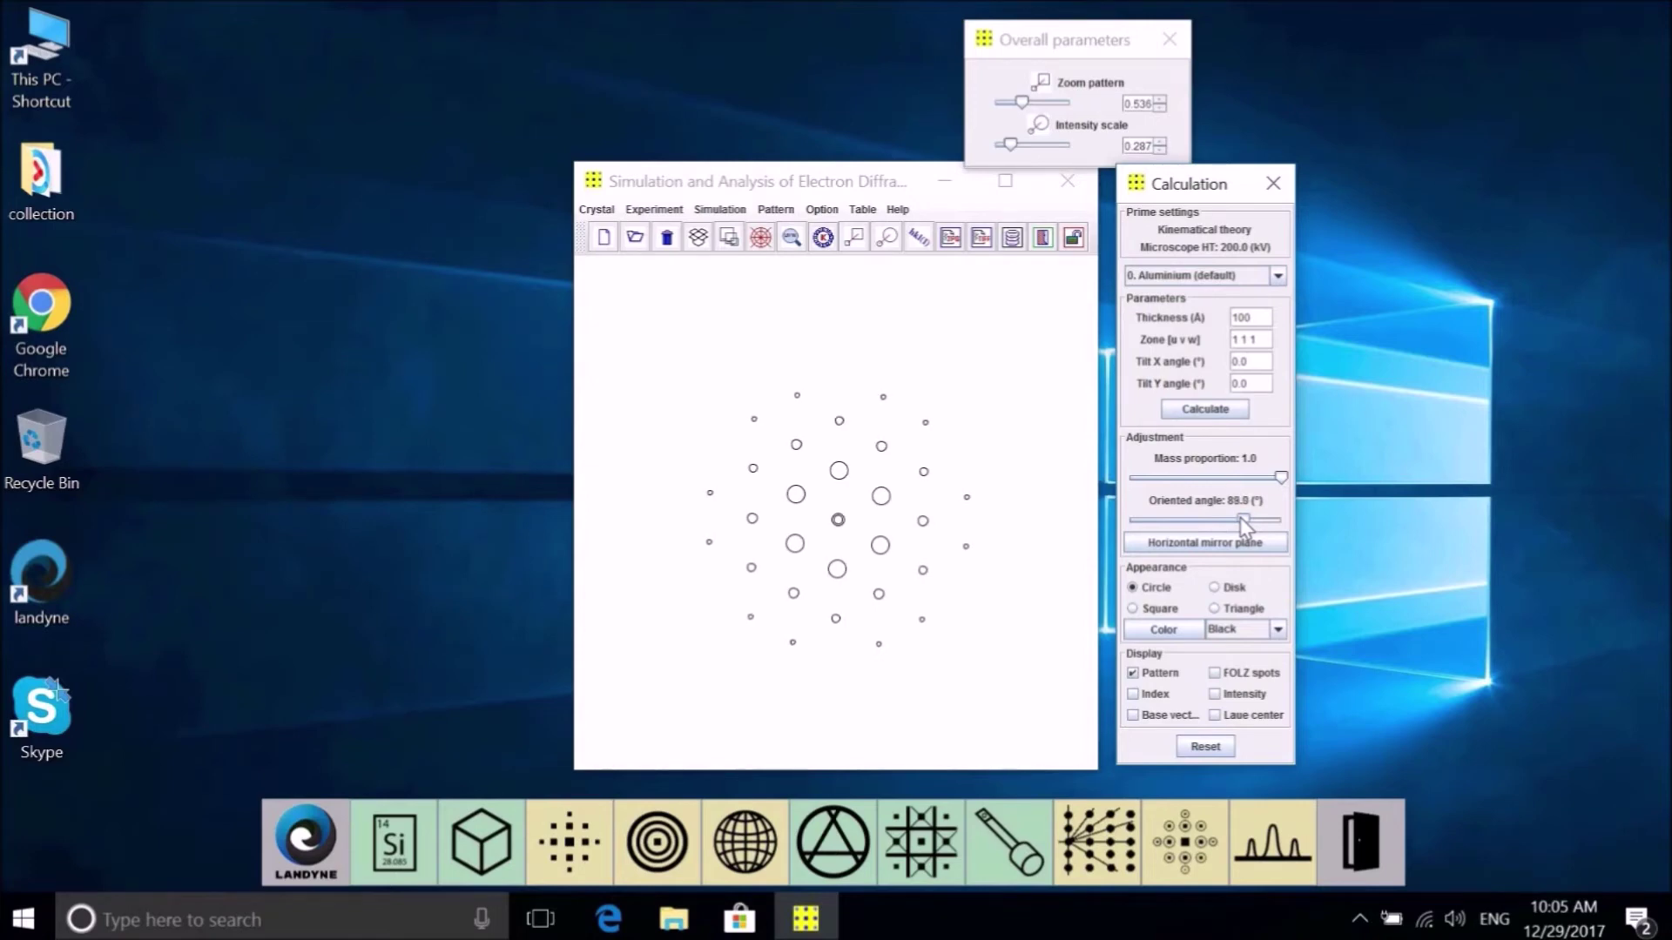
{"action": "key", "text": "Right"}
{"action": "key", "text": "Right"}
{"action": "key", "text": "Right"}
{"action": "key", "text": "Right"}
{"action": "key", "text": "Right"}
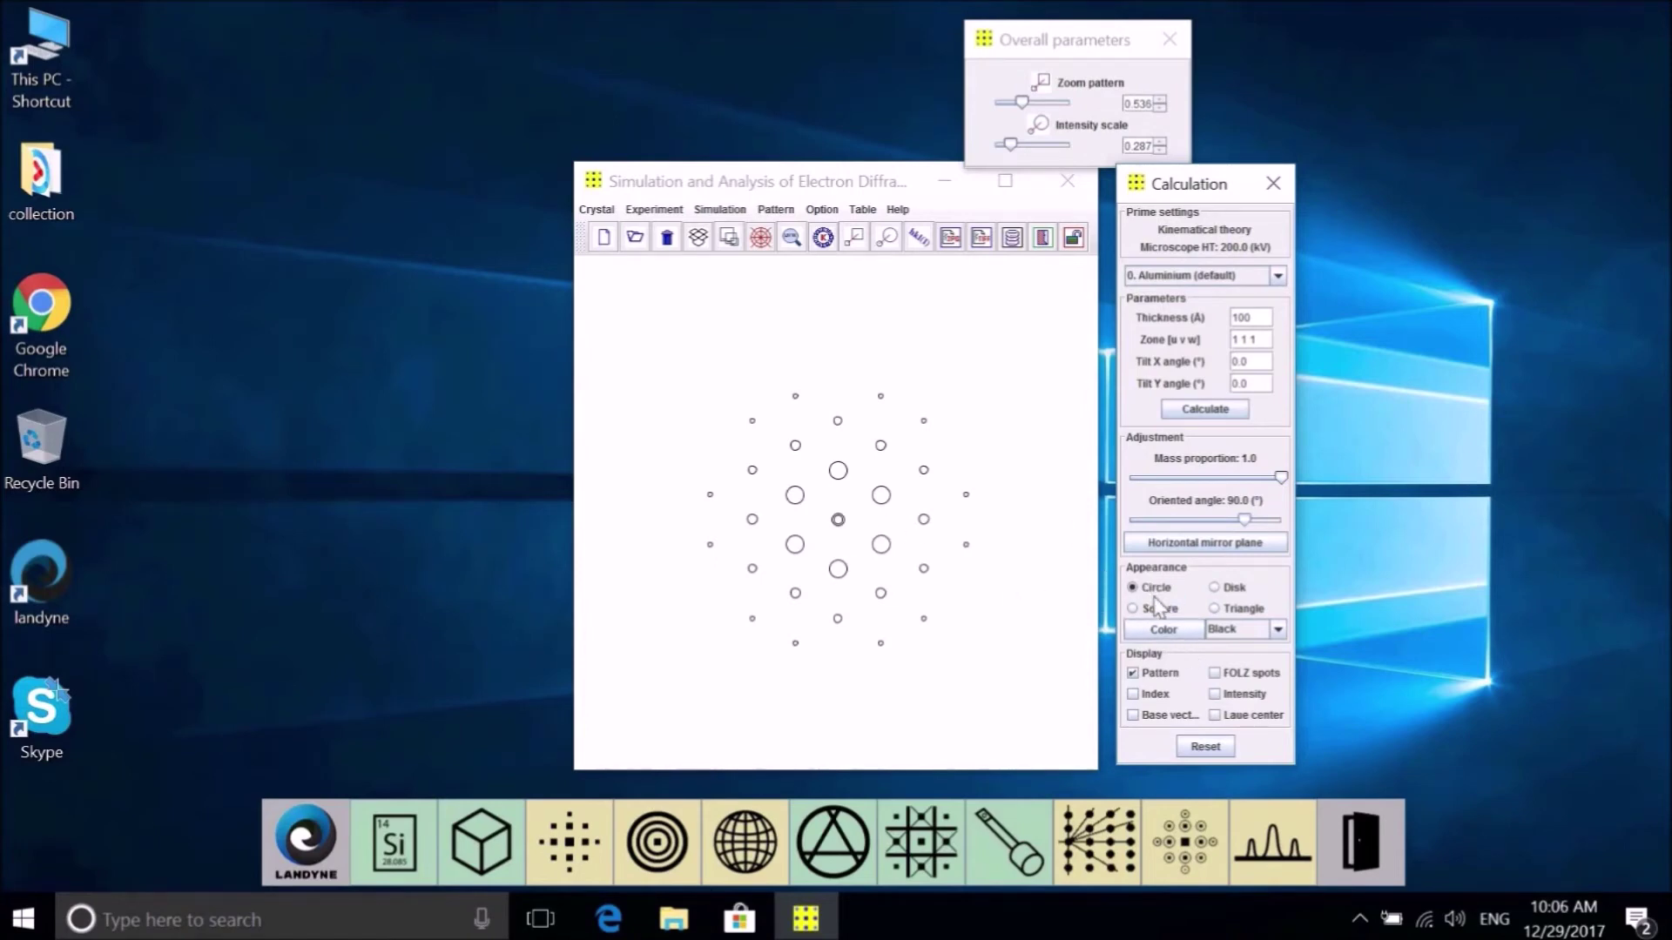
Show the diffraction spots as disks and color them red.
{"action": "left_click", "coordinate": [1215, 589]}
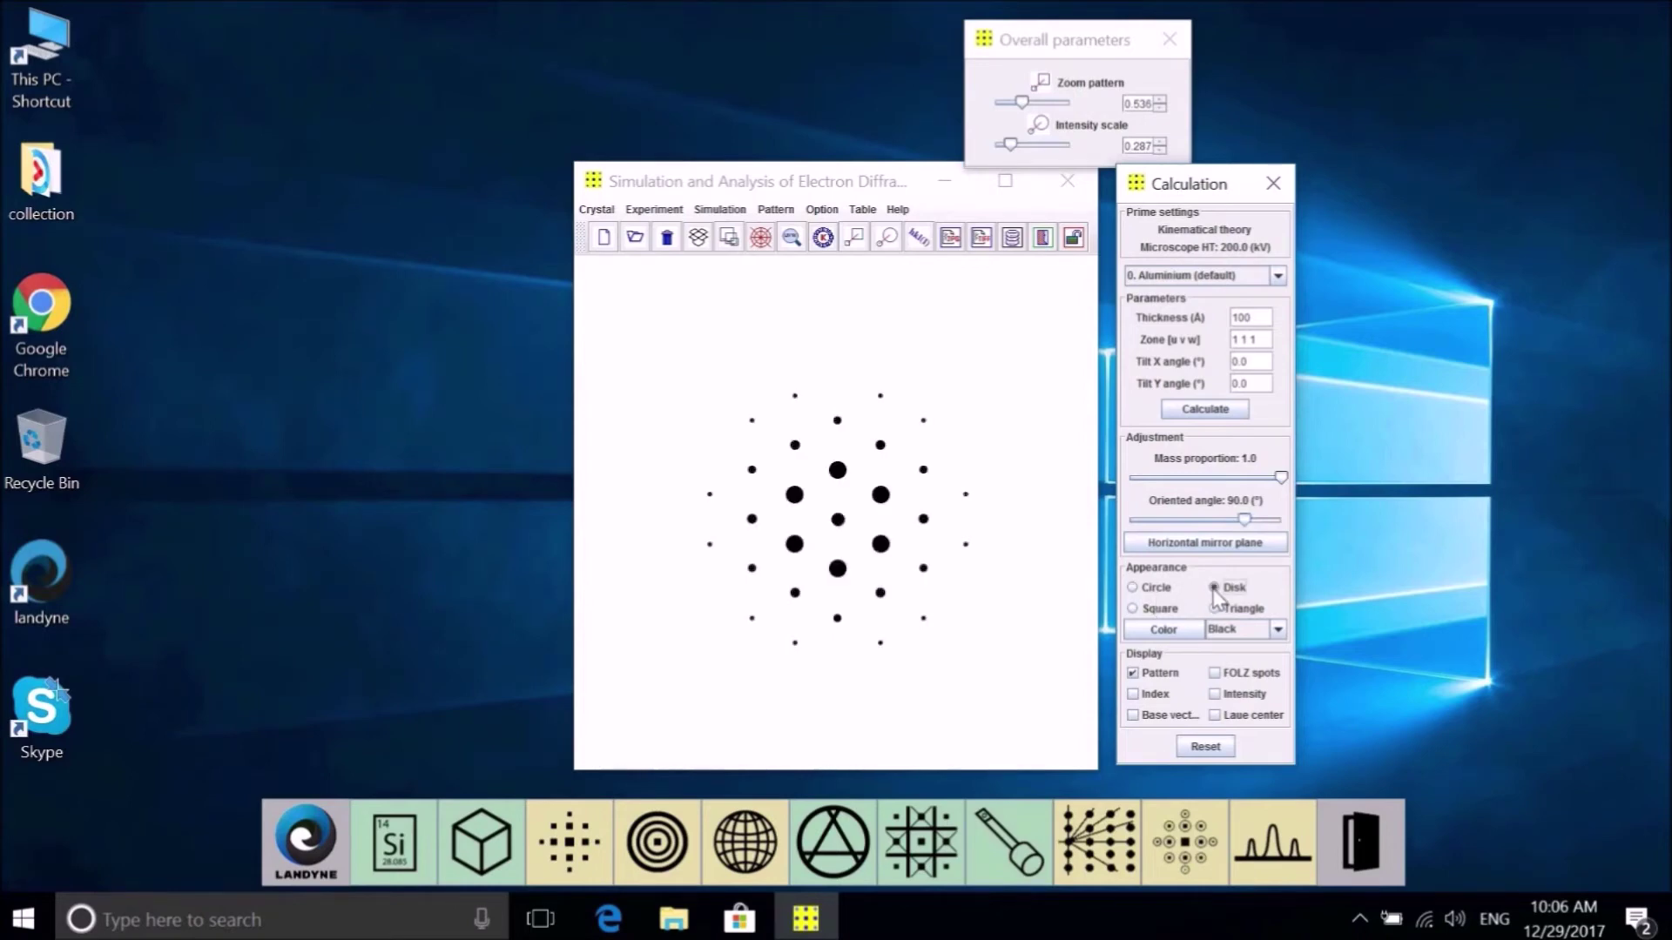
{"action": "left_click", "coordinate": [1278, 631]}
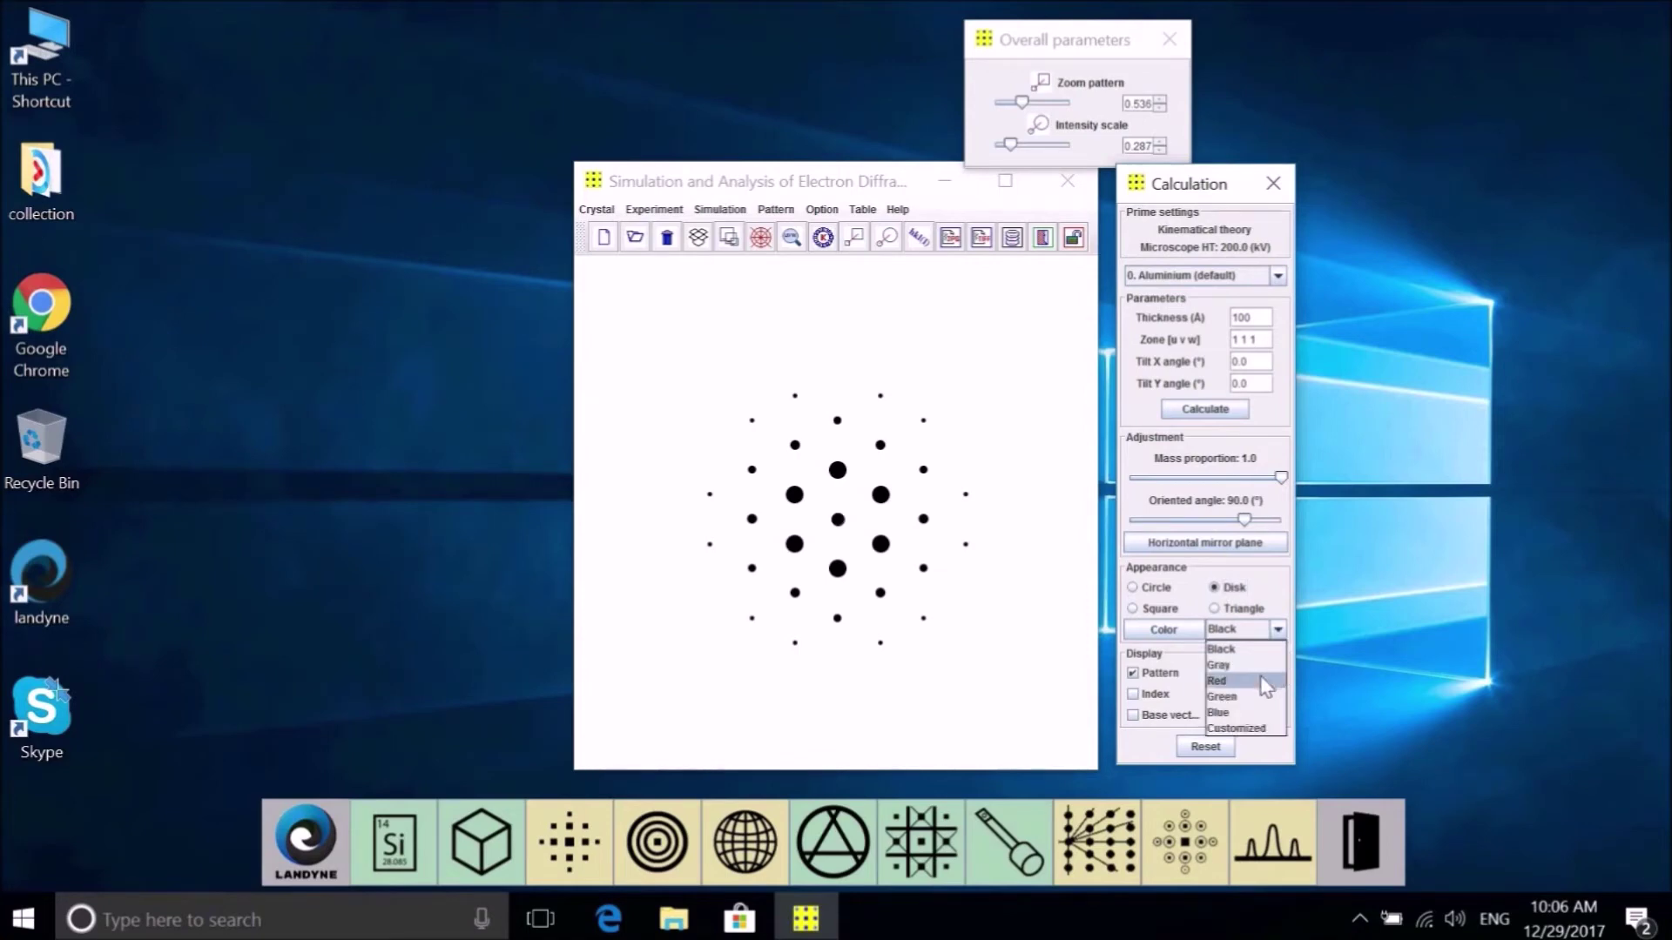
{"action": "left_click", "coordinate": [1265, 687]}
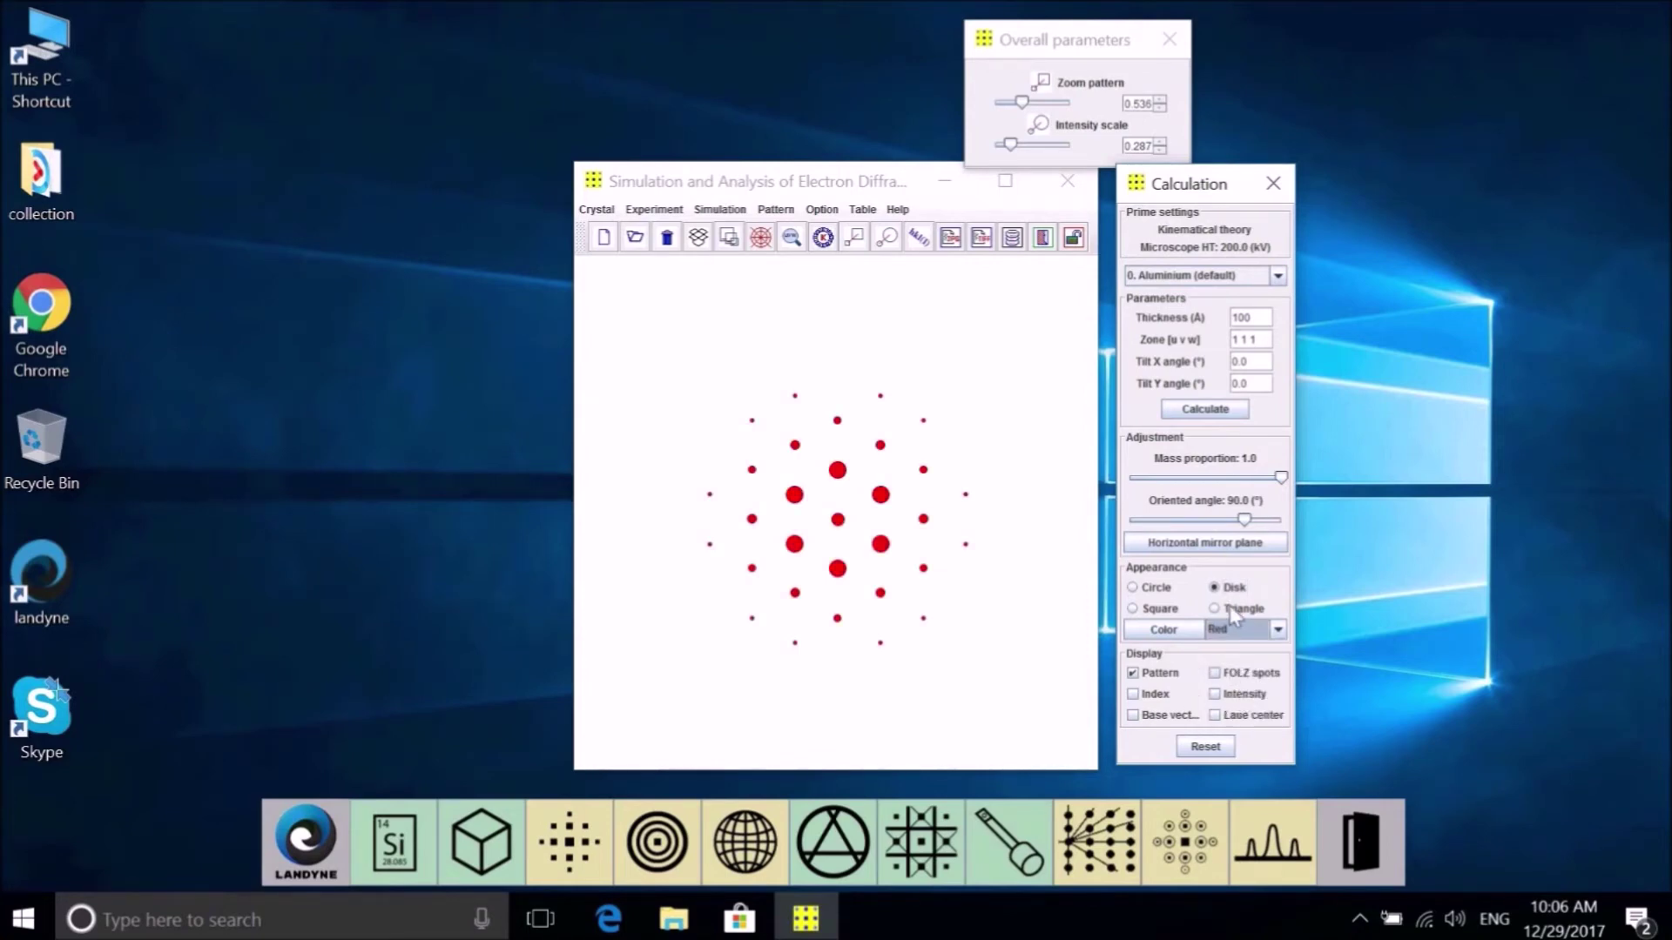
Apply a custom turquoise color to the diffraction spots.
{"action": "left_click", "coordinate": [1169, 634]}
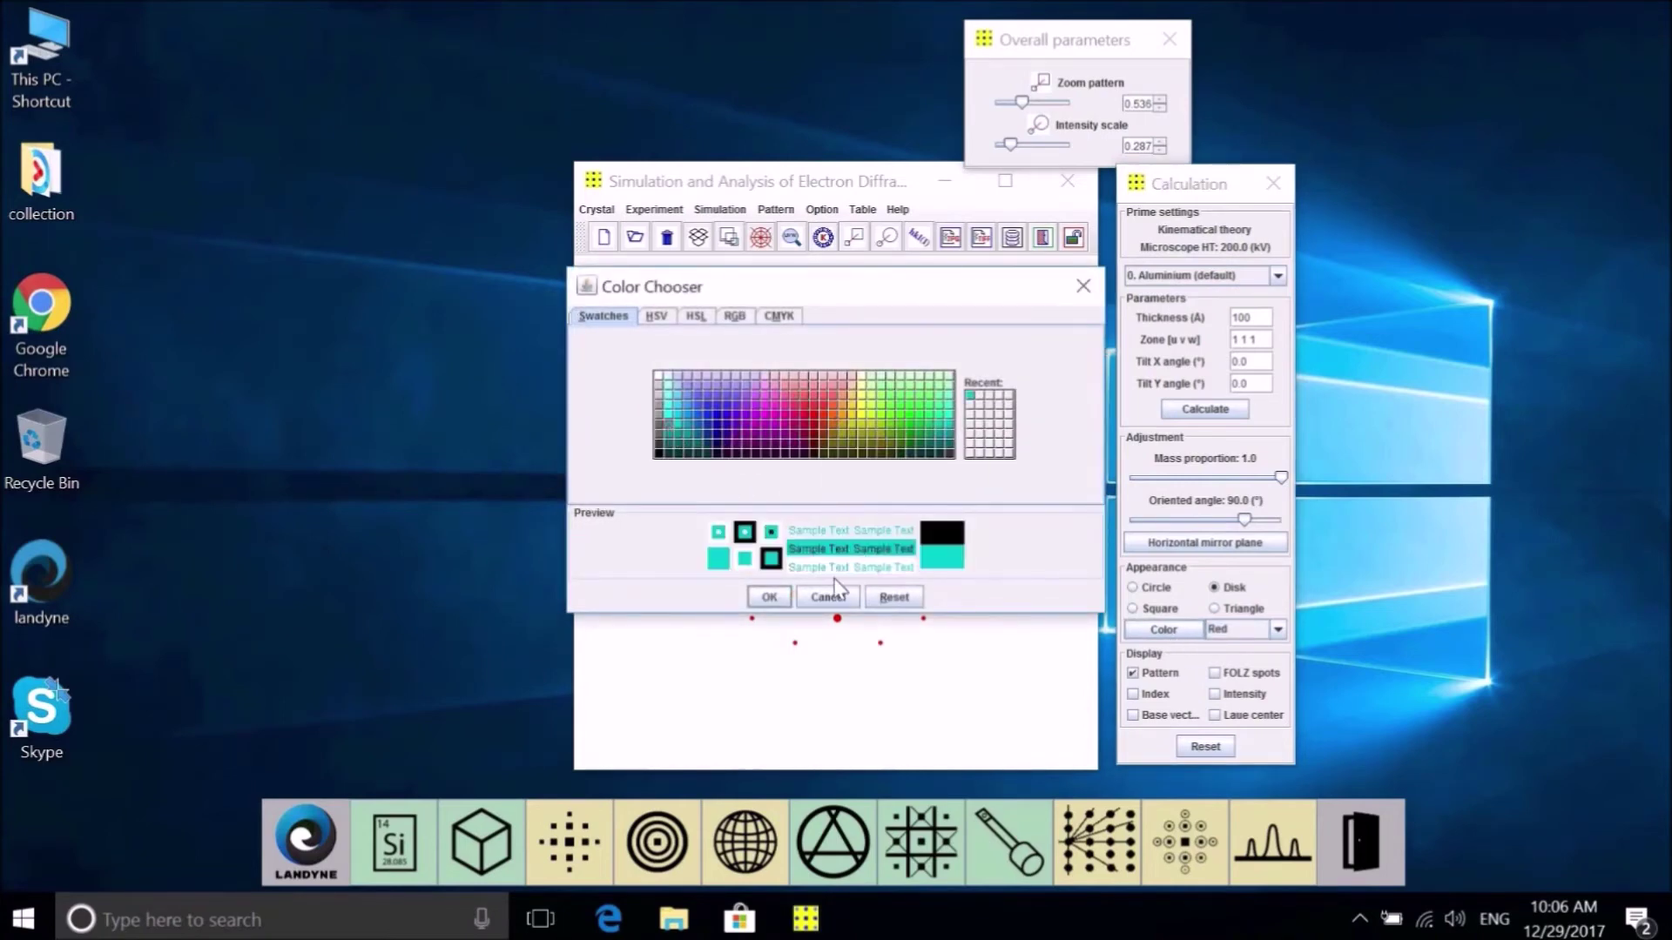
{"action": "left_click", "coordinate": [778, 601]}
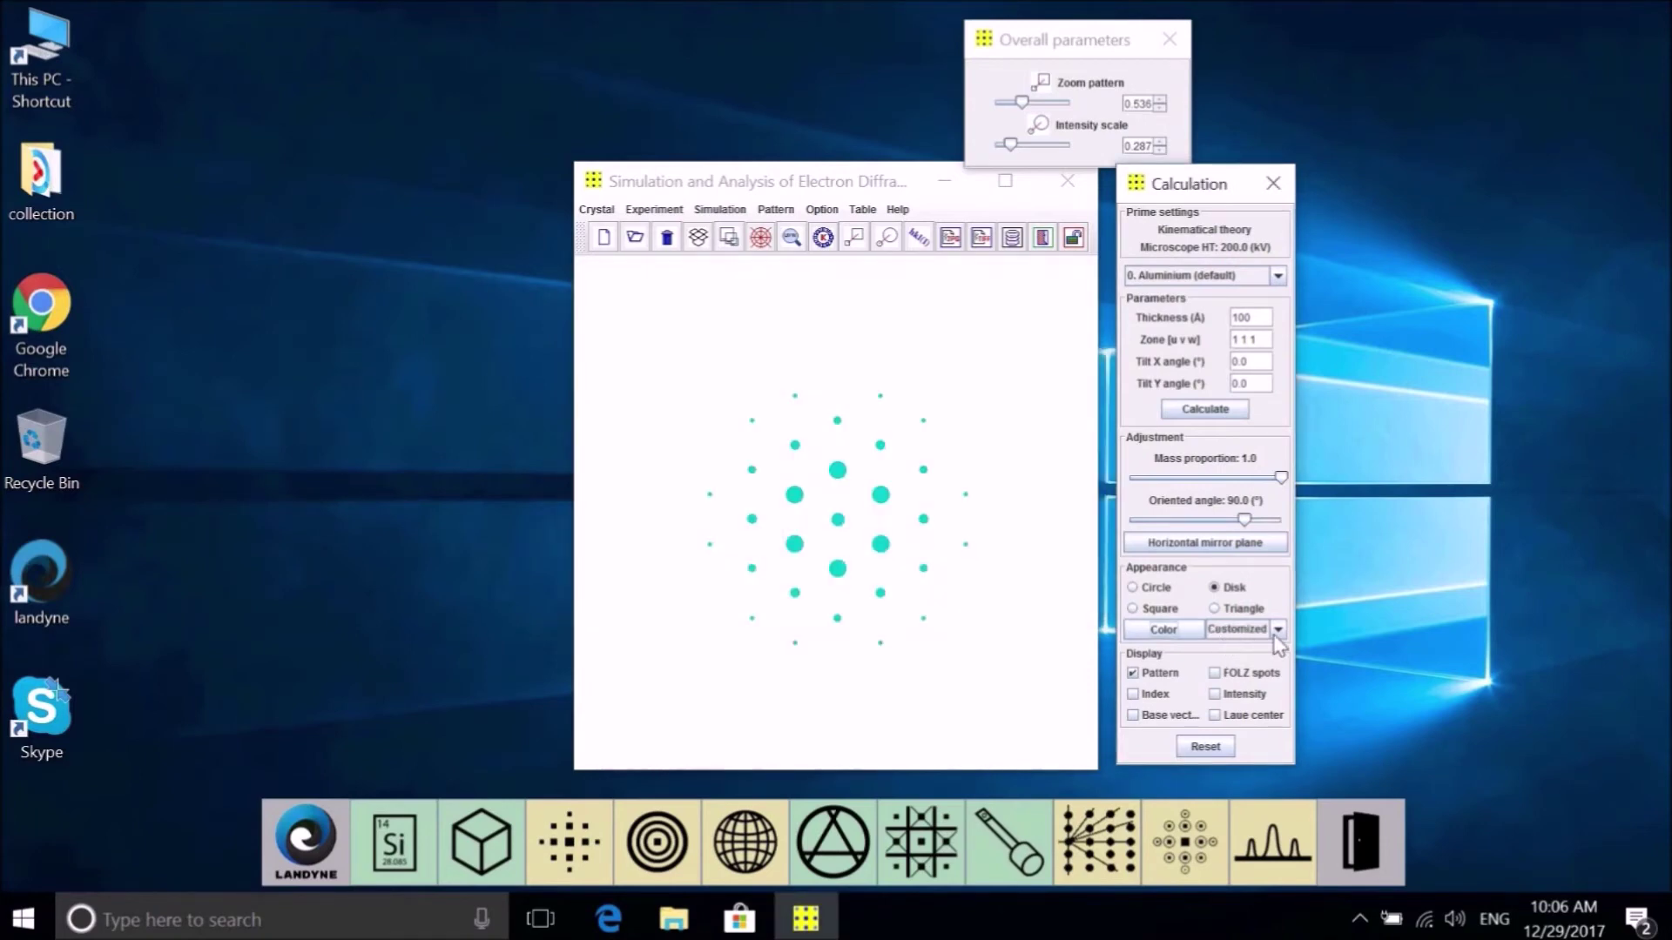
Recolor the diffraction spots gray and finally black, and try the square and triangle spot shapes.
{"action": "left_click", "coordinate": [1278, 631]}
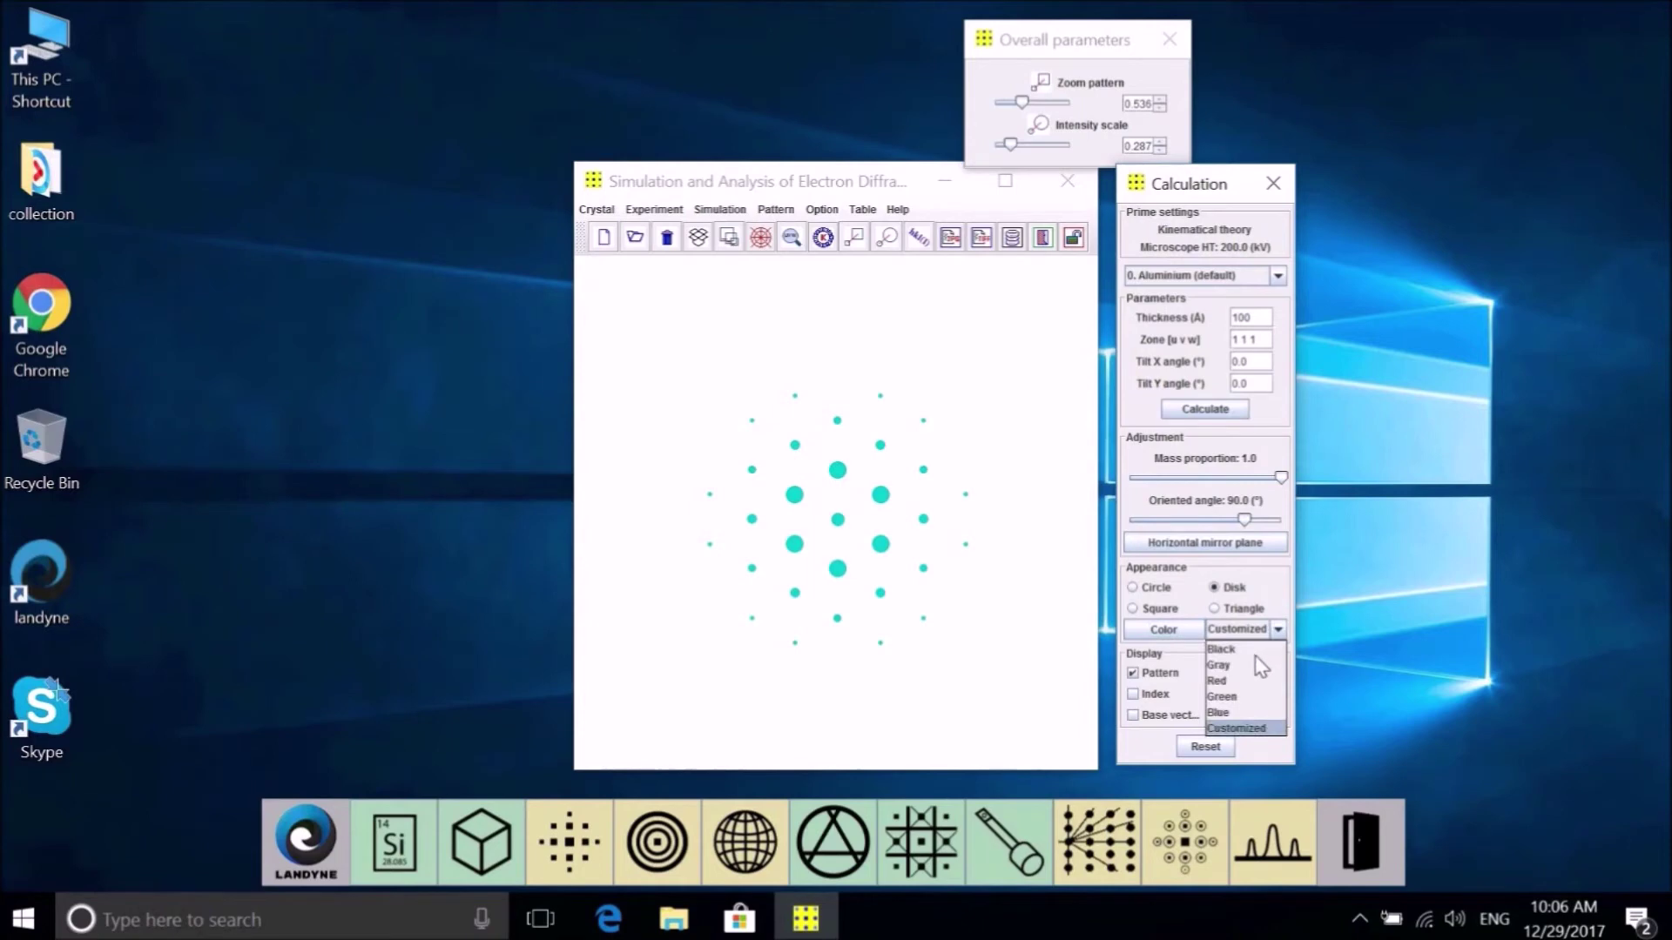
{"action": "left_click", "coordinate": [1257, 672]}
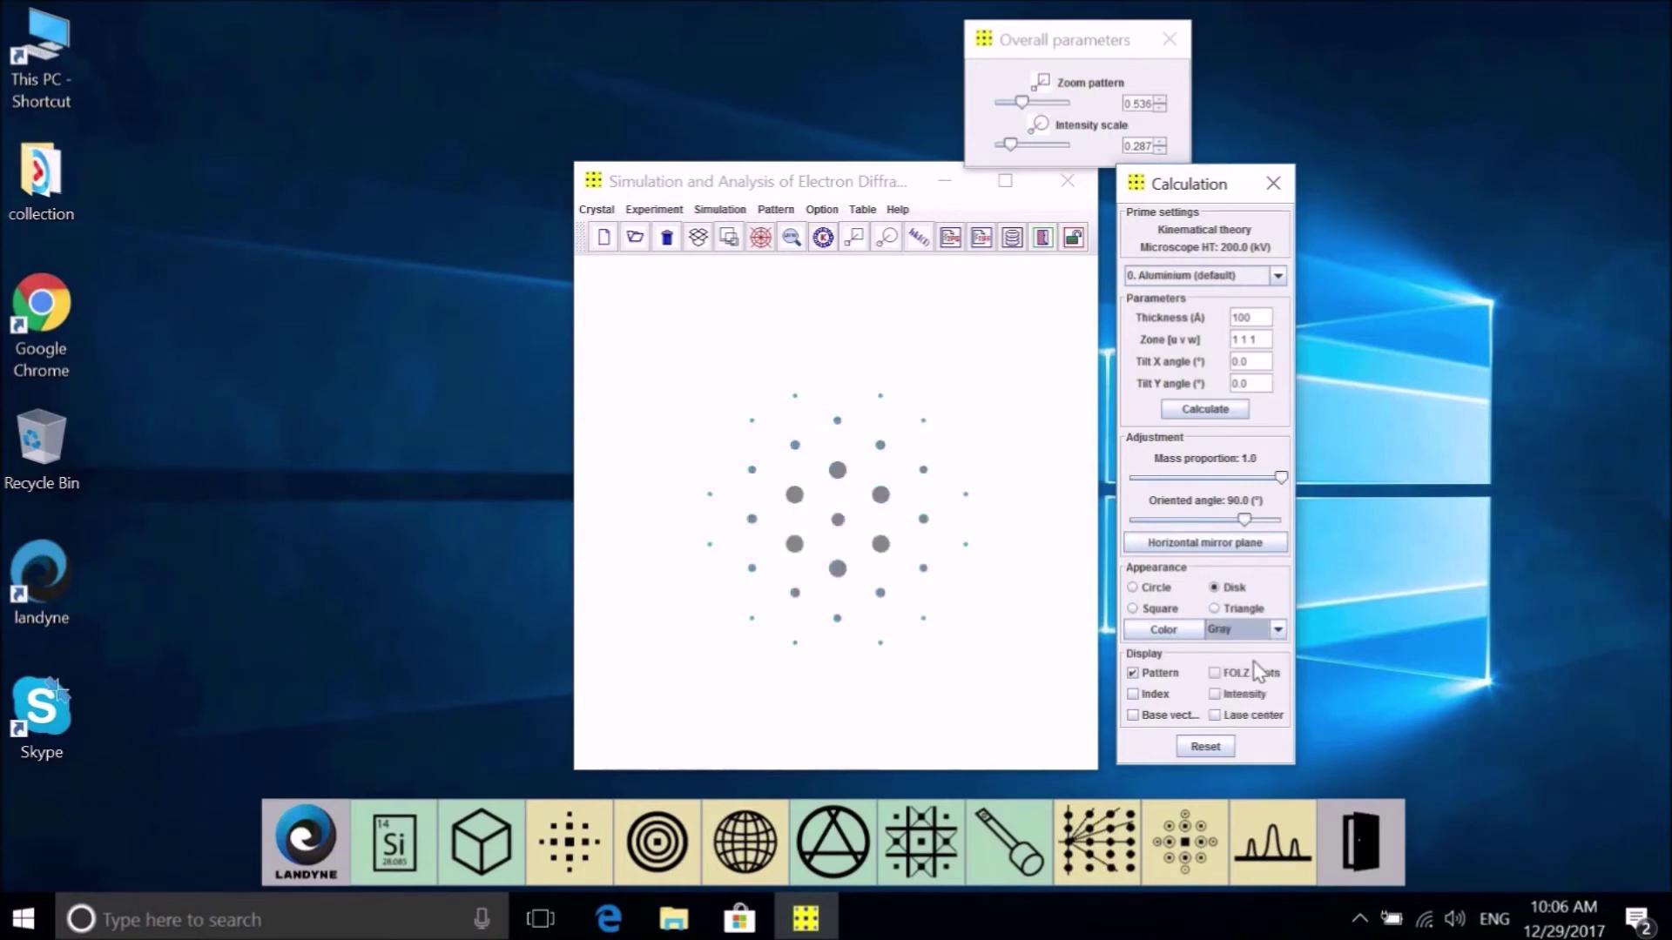
{"action": "left_click", "coordinate": [1278, 631]}
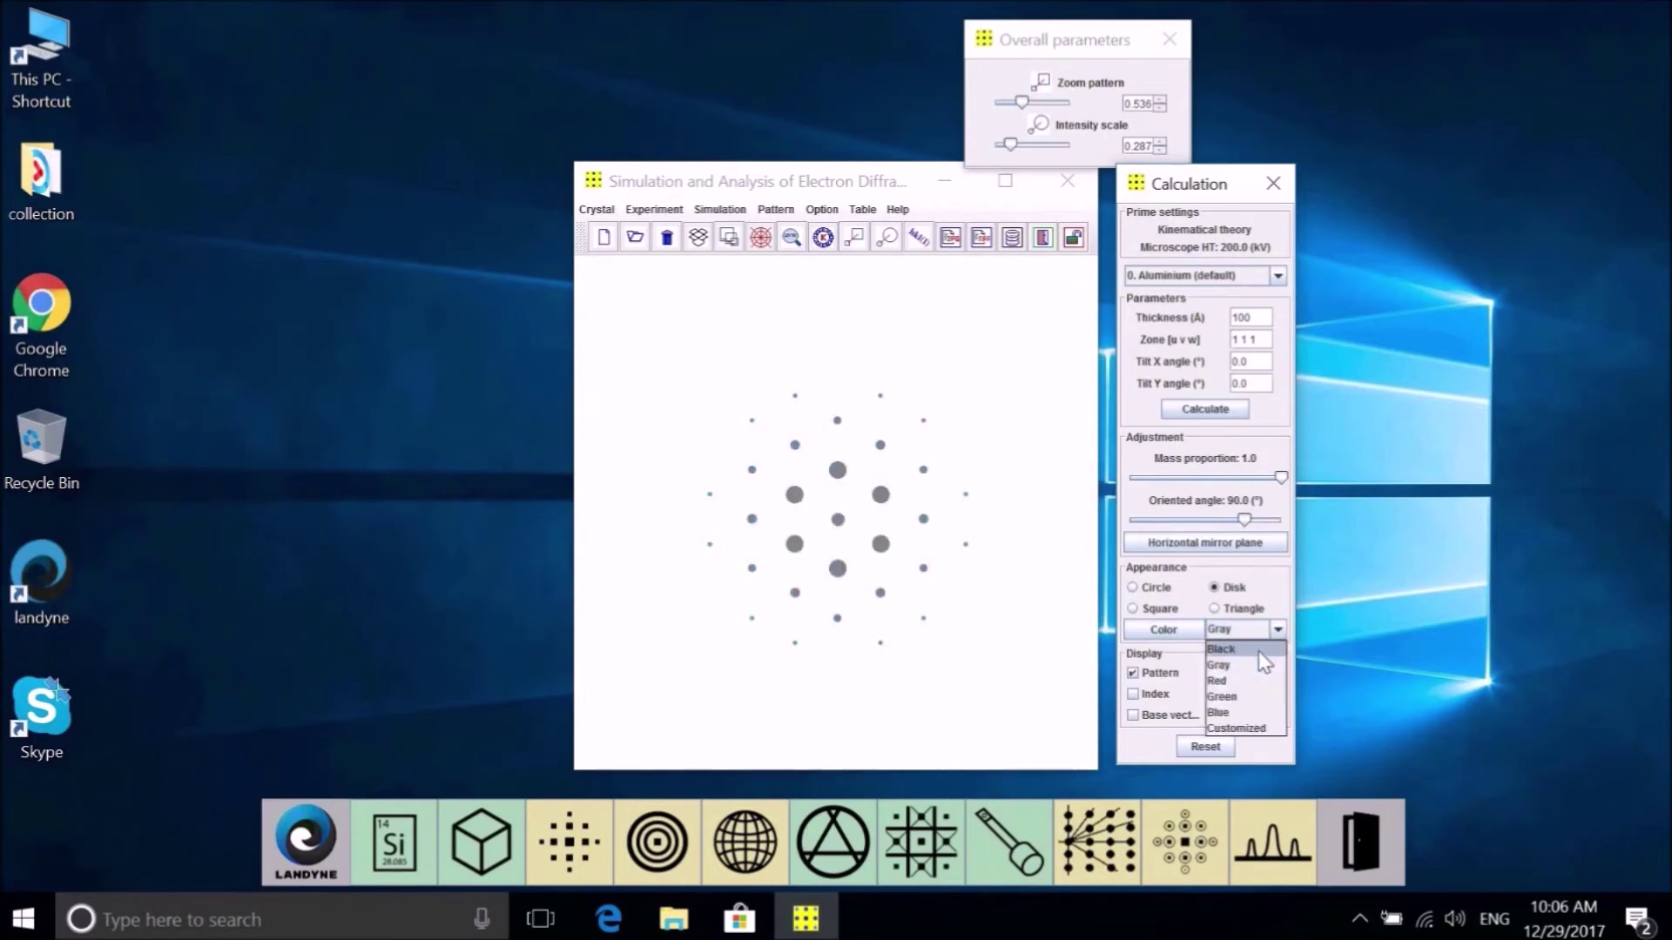
{"action": "left_click", "coordinate": [1257, 652]}
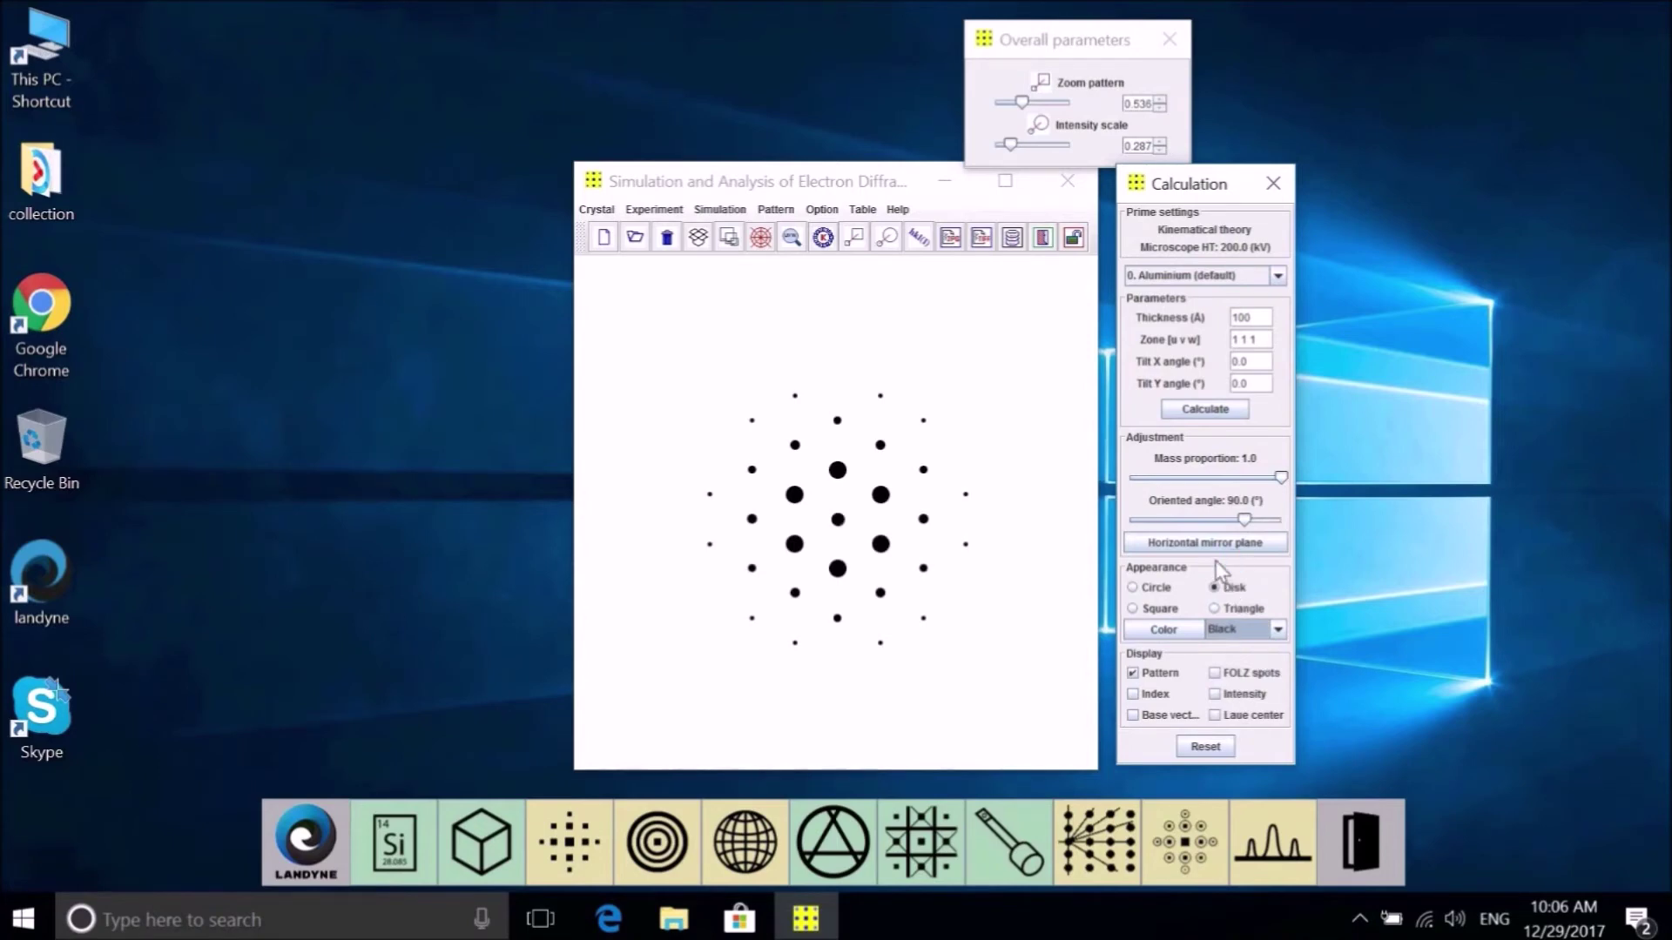
{"action": "left_click", "coordinate": [1133, 610]}
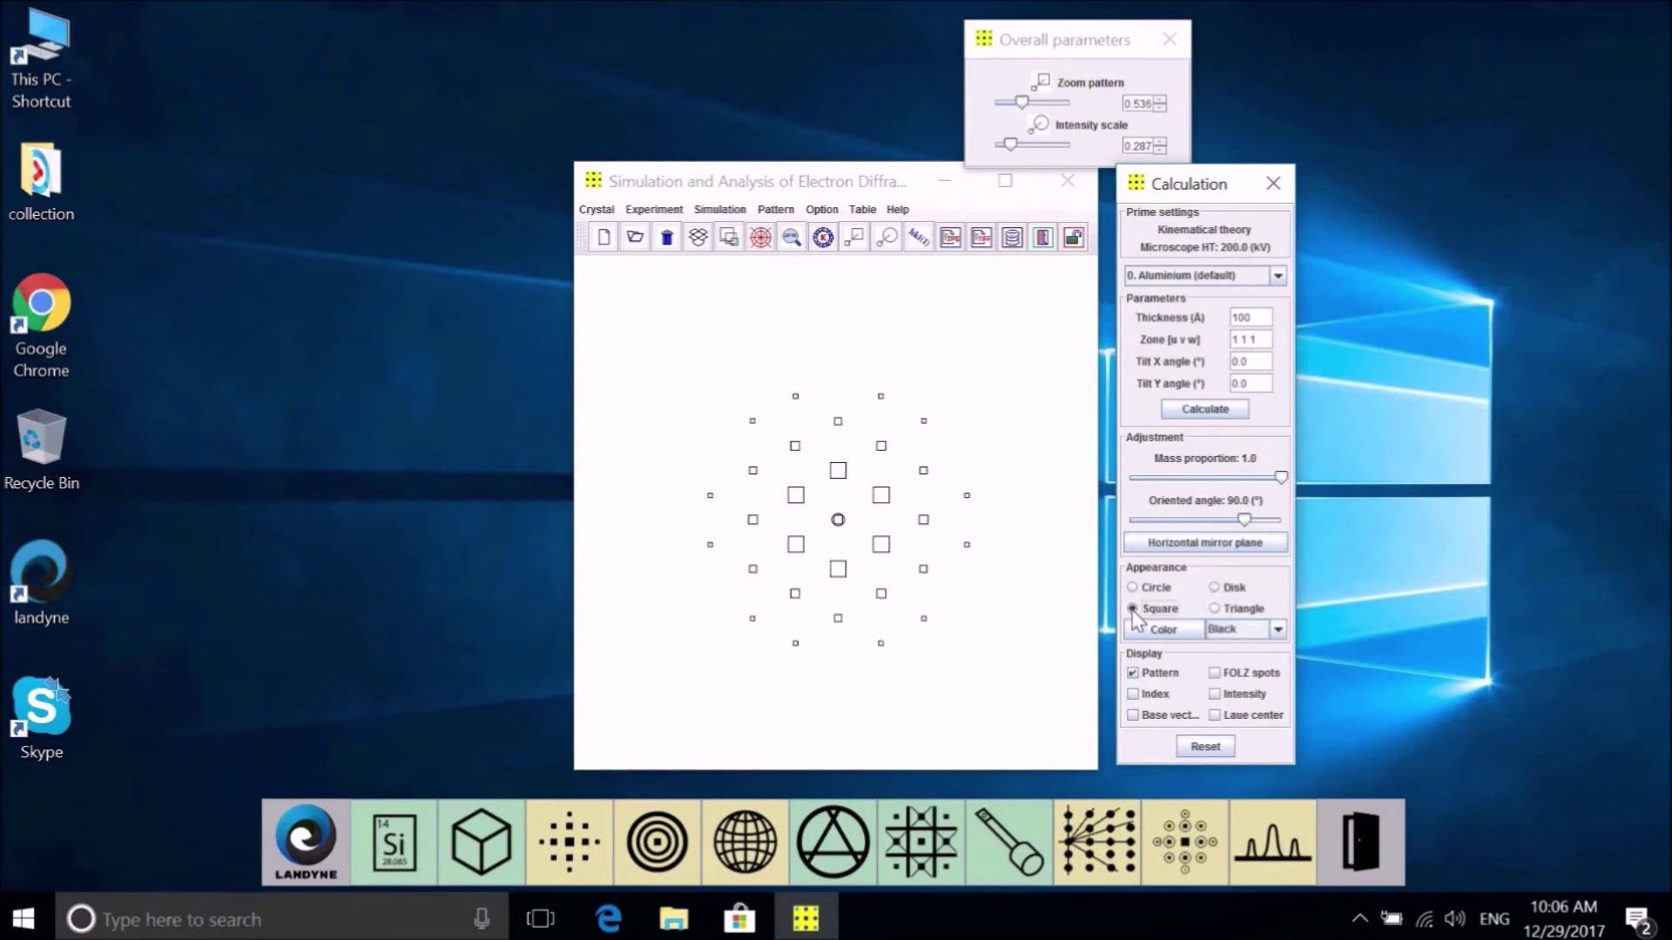
{"action": "left_click", "coordinate": [1229, 615]}
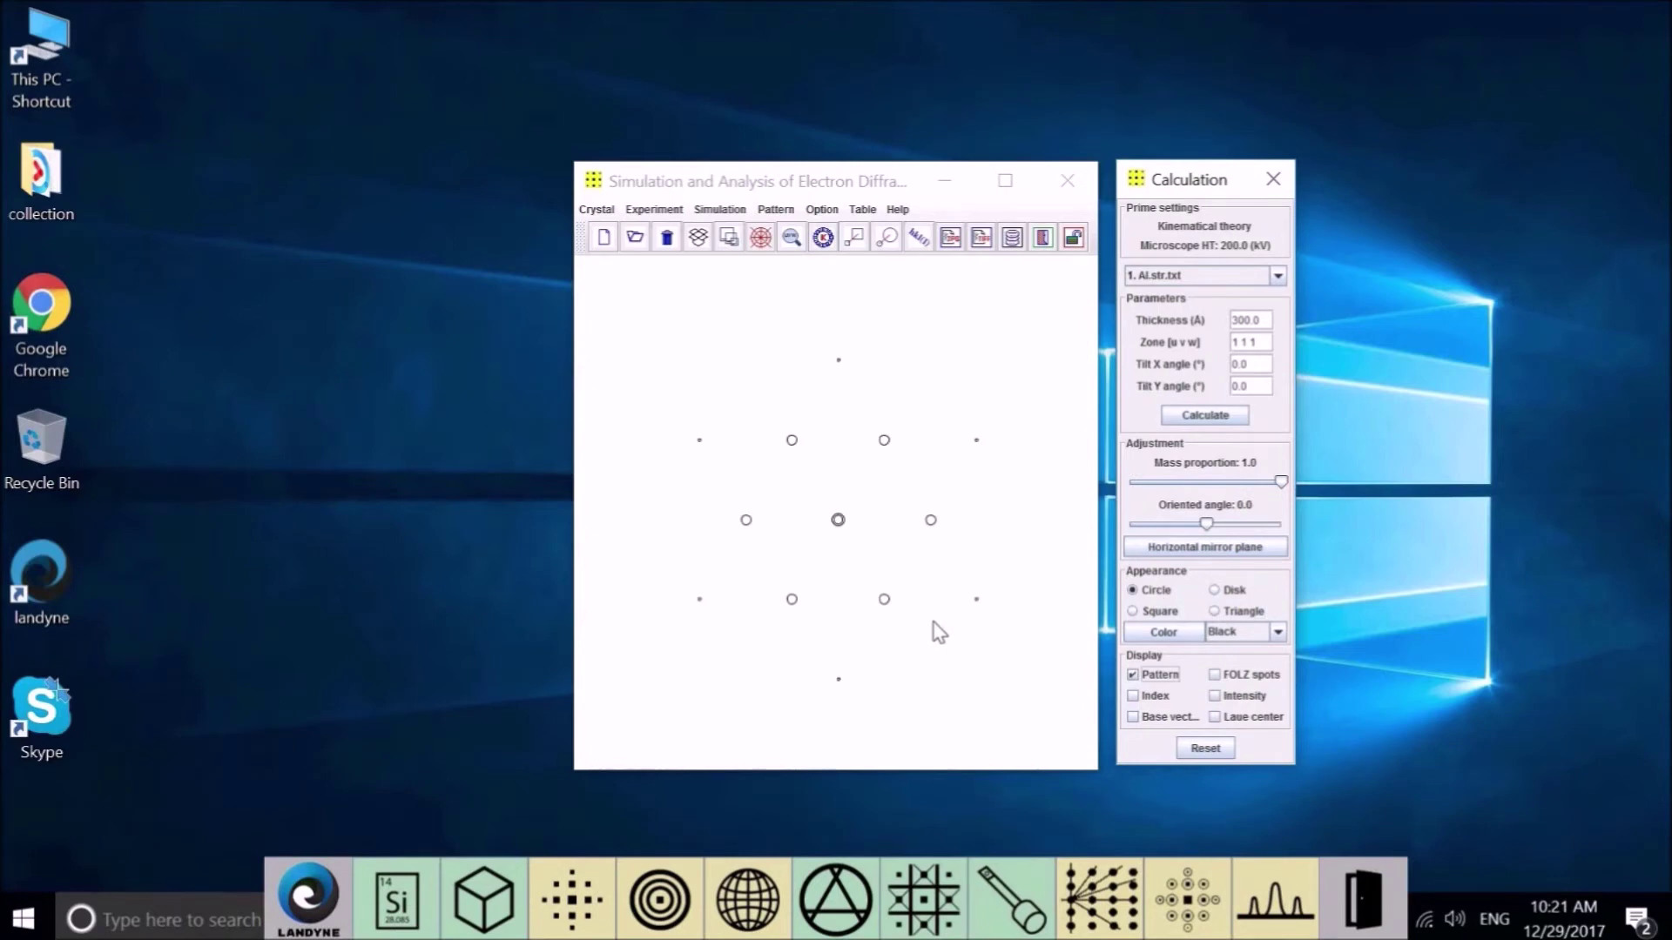
Show the reflection indices on the Al.str.txt pattern and set their labels to red with font size 18.
{"action": "left_click", "coordinate": [1133, 697]}
{"action": "left_click", "coordinate": [919, 239]}
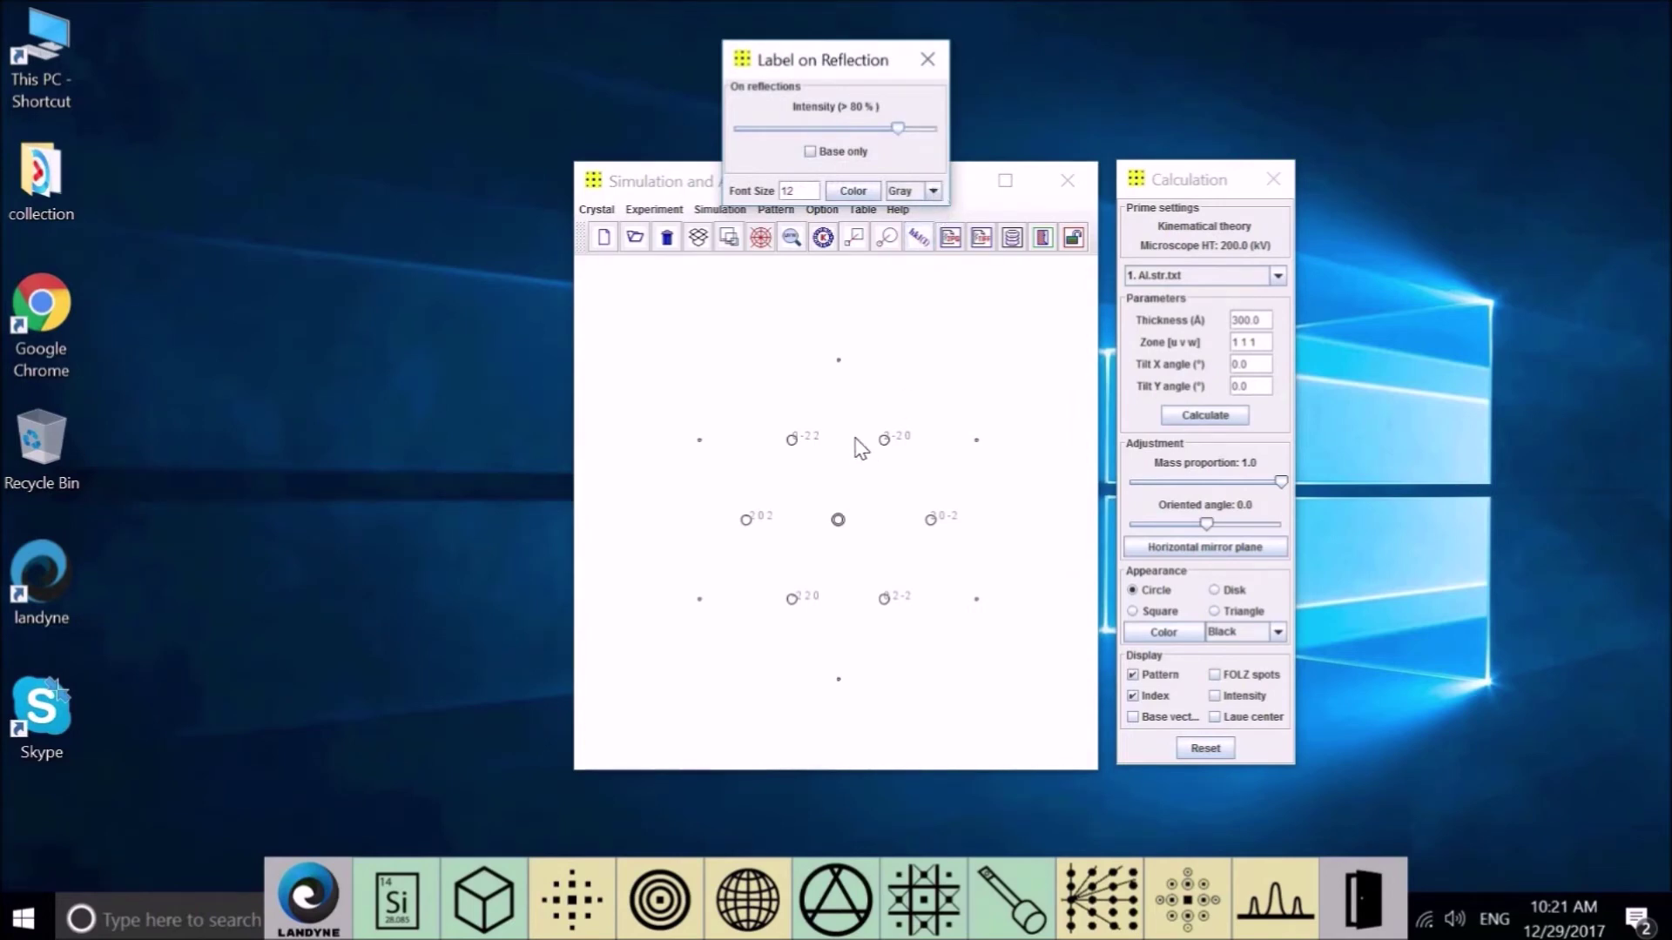
{"action": "left_click", "coordinate": [932, 191]}
{"action": "left_click", "coordinate": [921, 241]}
{"action": "left_click", "coordinate": [810, 190]}
{"action": "type", "text": "18"}
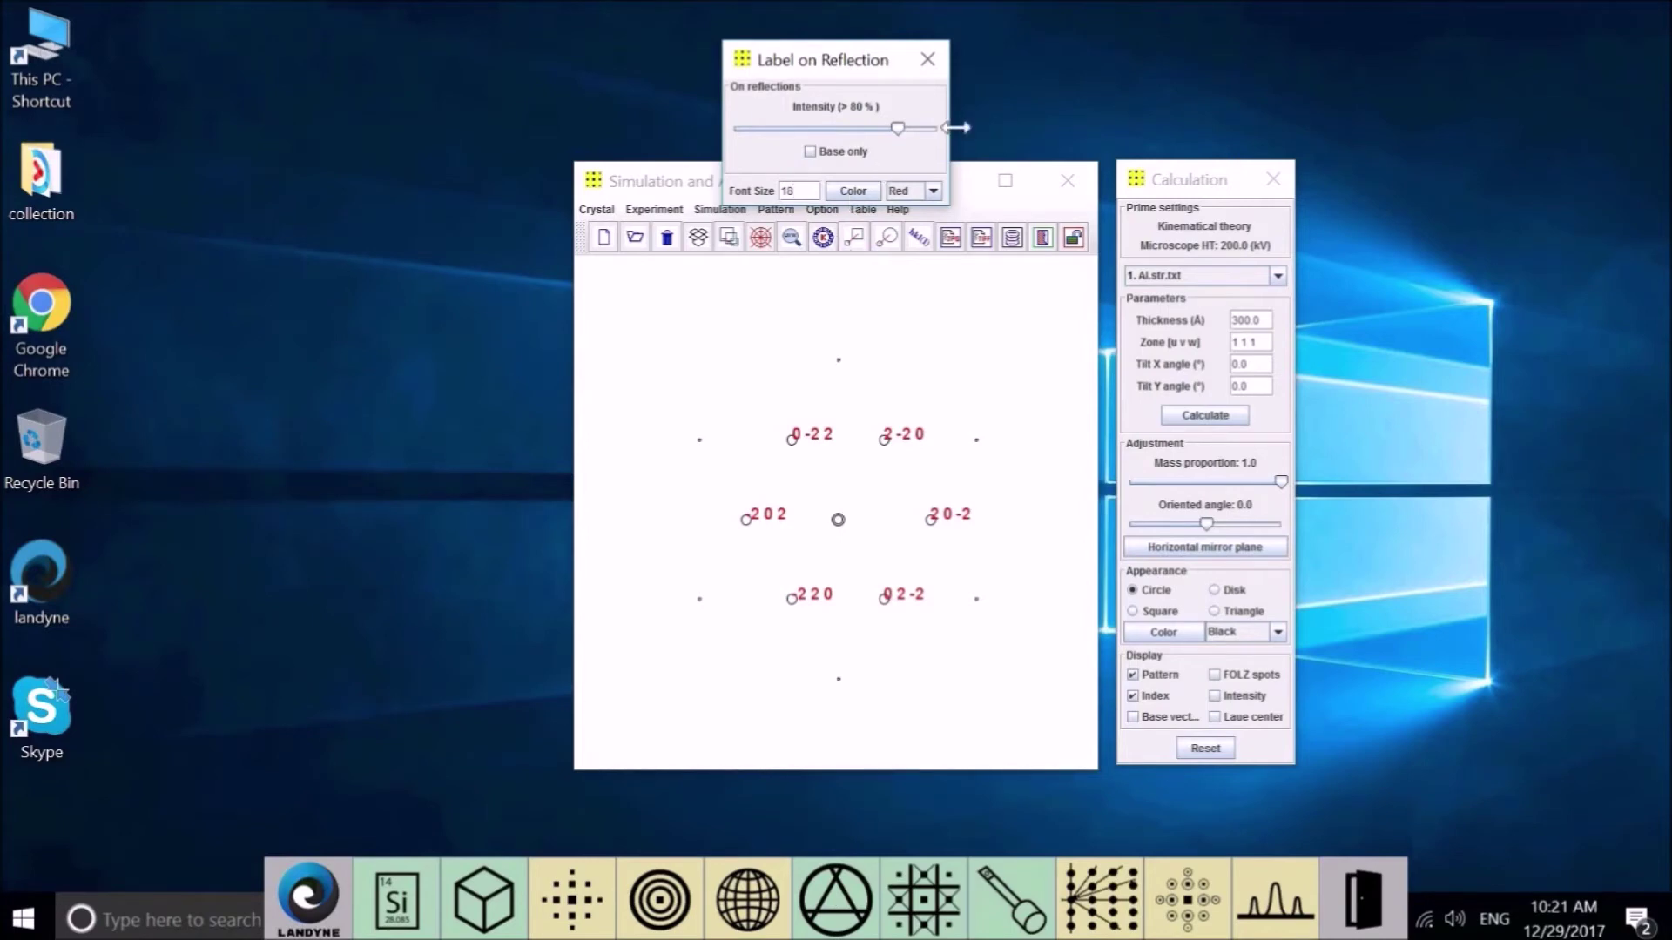
Set the index label intensity threshold to 0% and to 56%, and restrict the labels to the base reflections only.
{"action": "left_click_drag", "start_coordinate": [897, 130], "coordinate": [734, 148]}
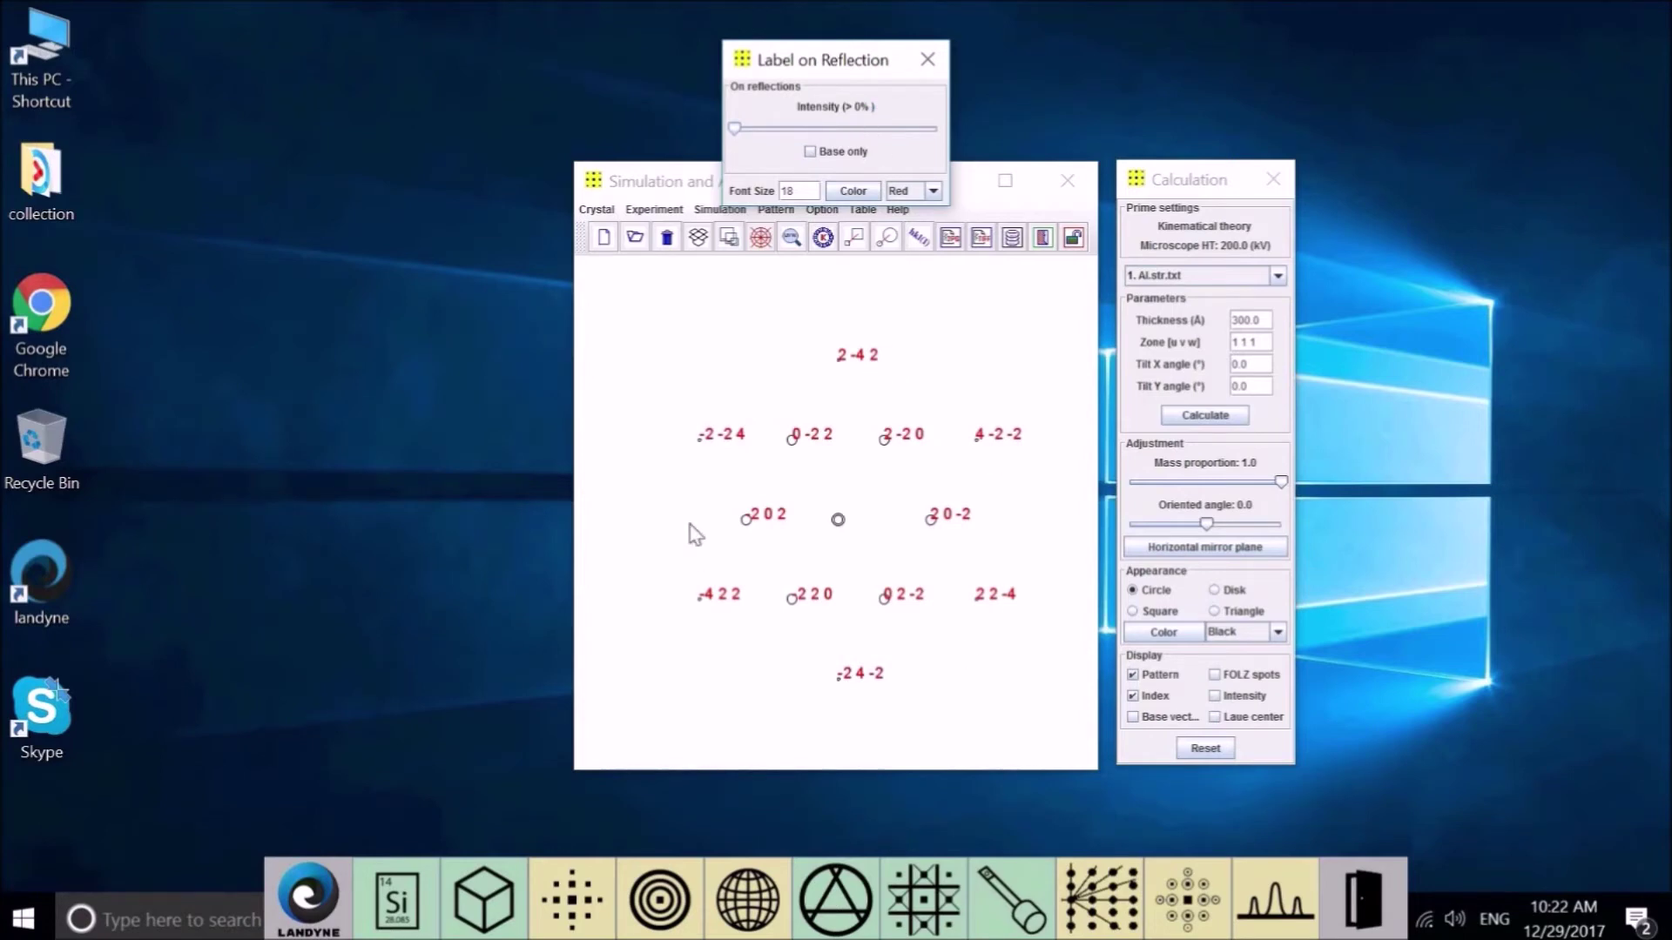
{"action": "left_click_drag", "start_coordinate": [736, 128], "coordinate": [849, 129]}
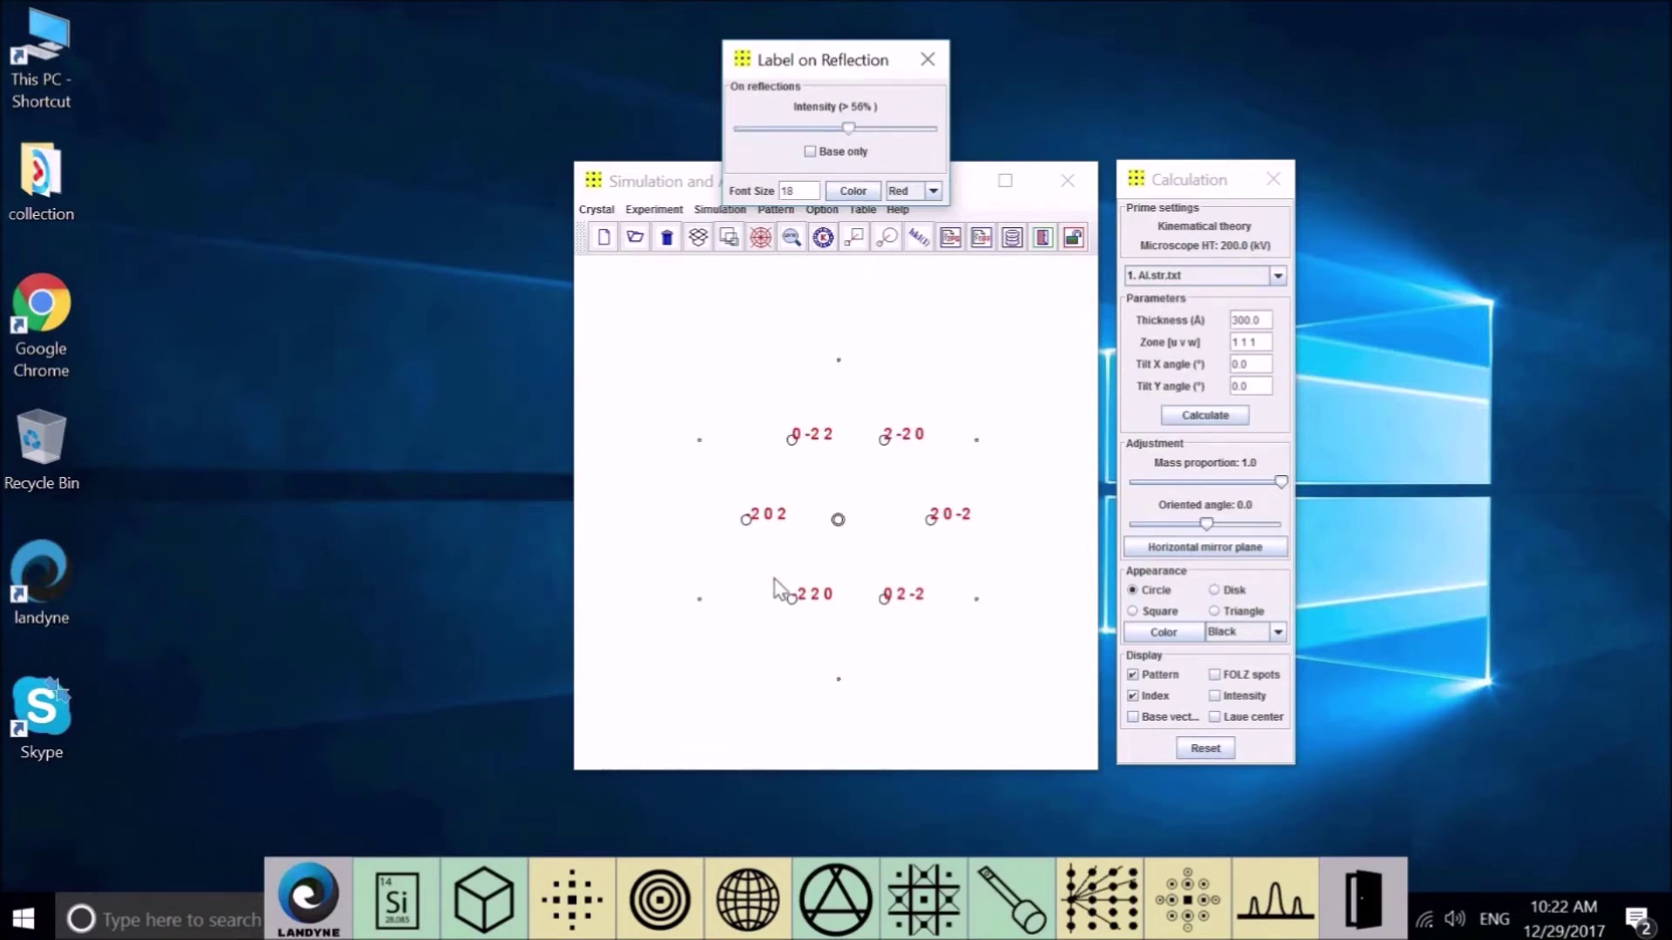
{"action": "left_click", "coordinate": [809, 152]}
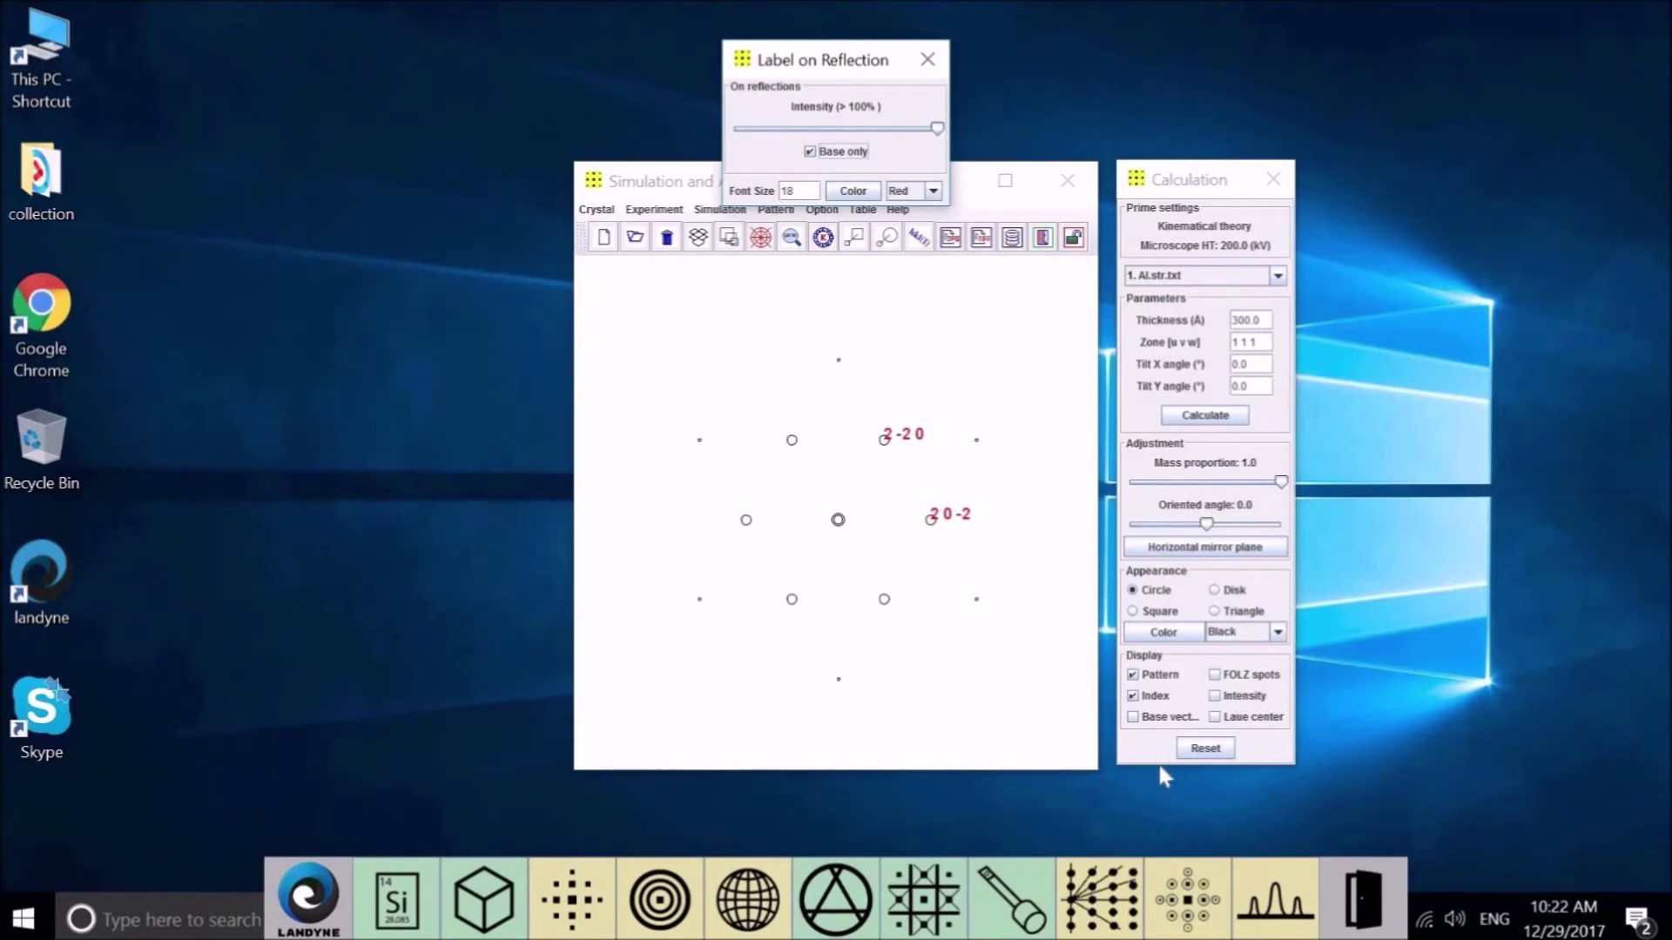
Show the base vectors on the pattern, hide them again and turn off the base-only label restriction.
{"action": "left_click", "coordinate": [1133, 718]}
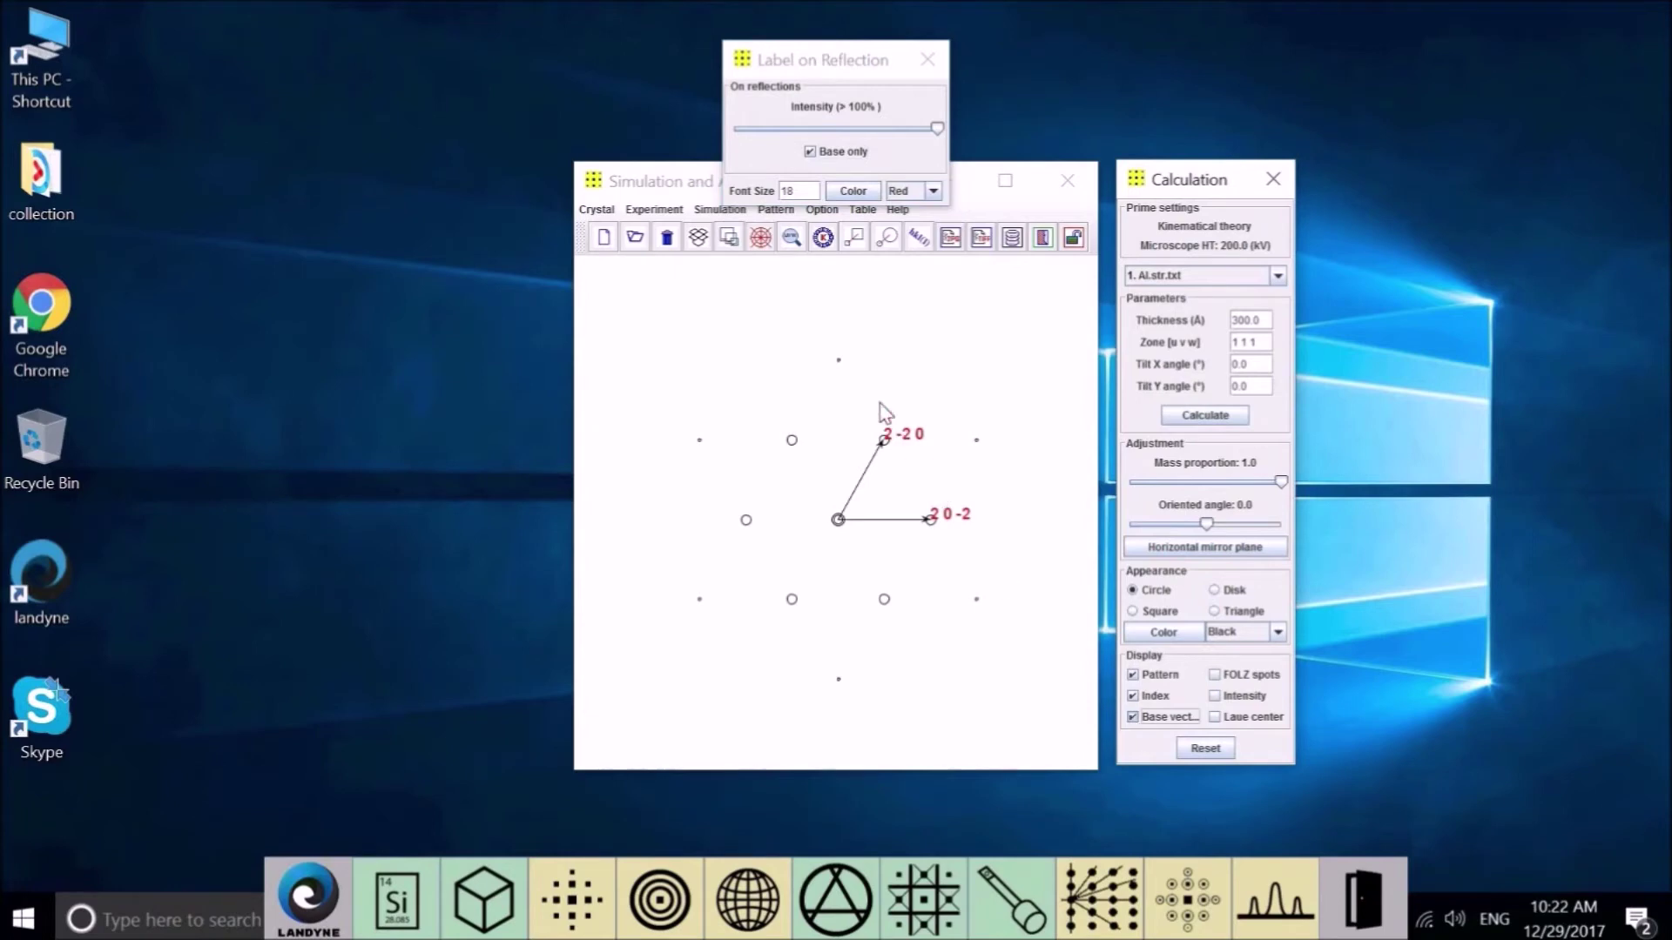
{"action": "left_click", "coordinate": [1133, 718]}
{"action": "left_click", "coordinate": [817, 153]}
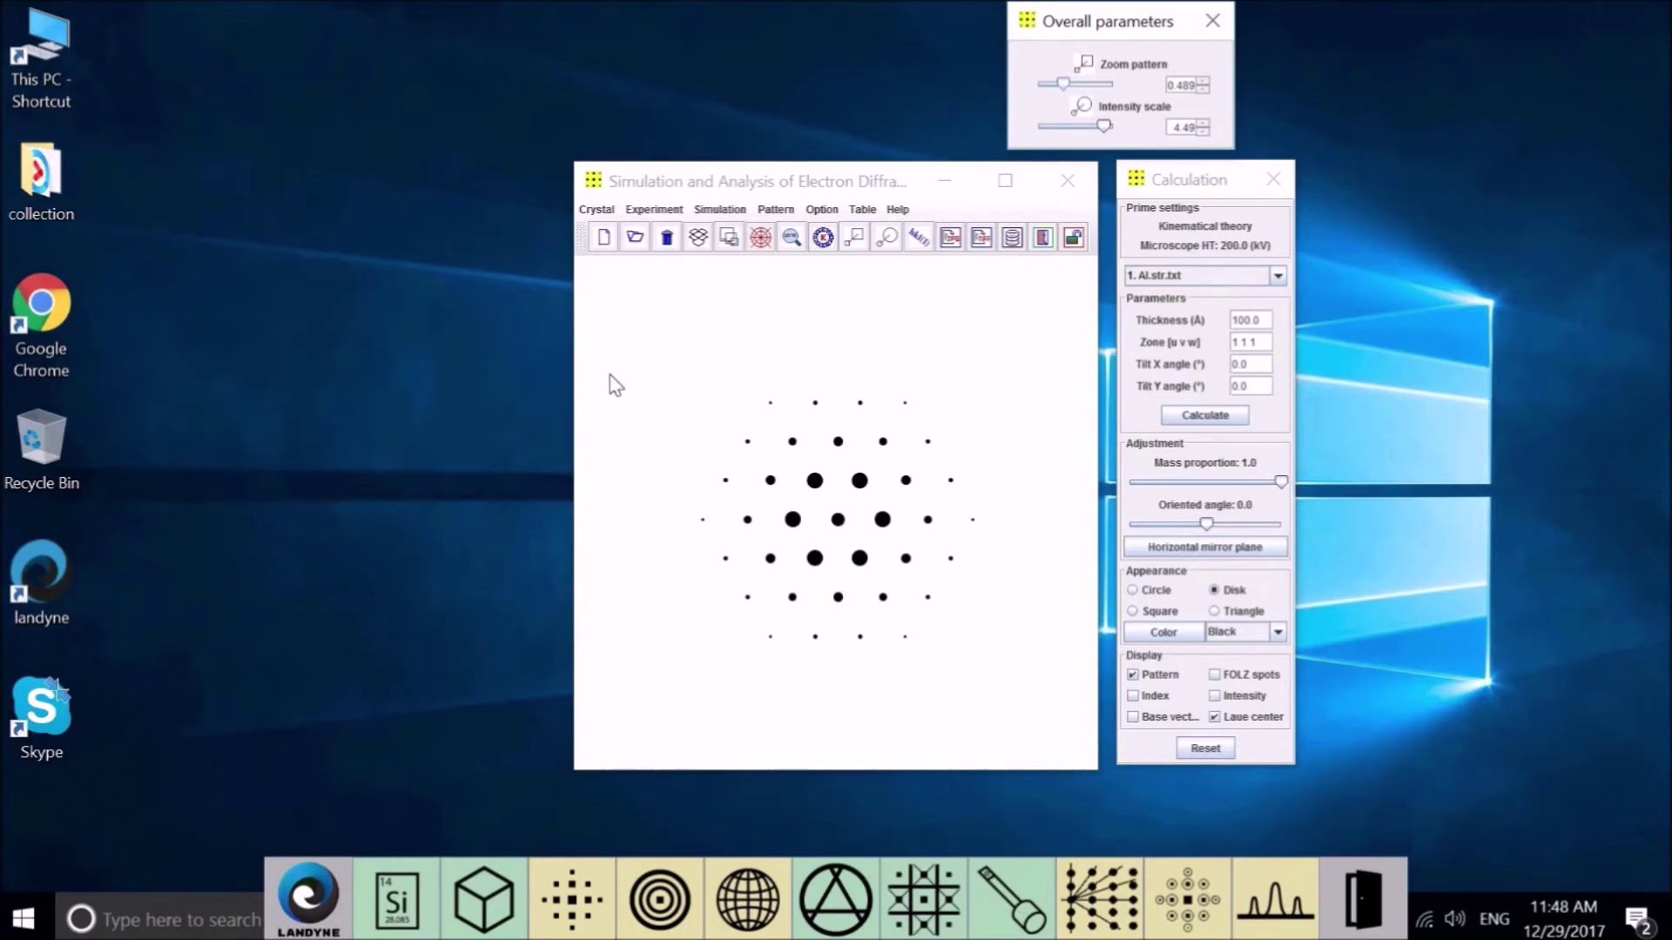
Show the region of interest around the diffraction pattern and set the ROI size to 400 pixels.
{"action": "left_click", "coordinate": [777, 211]}
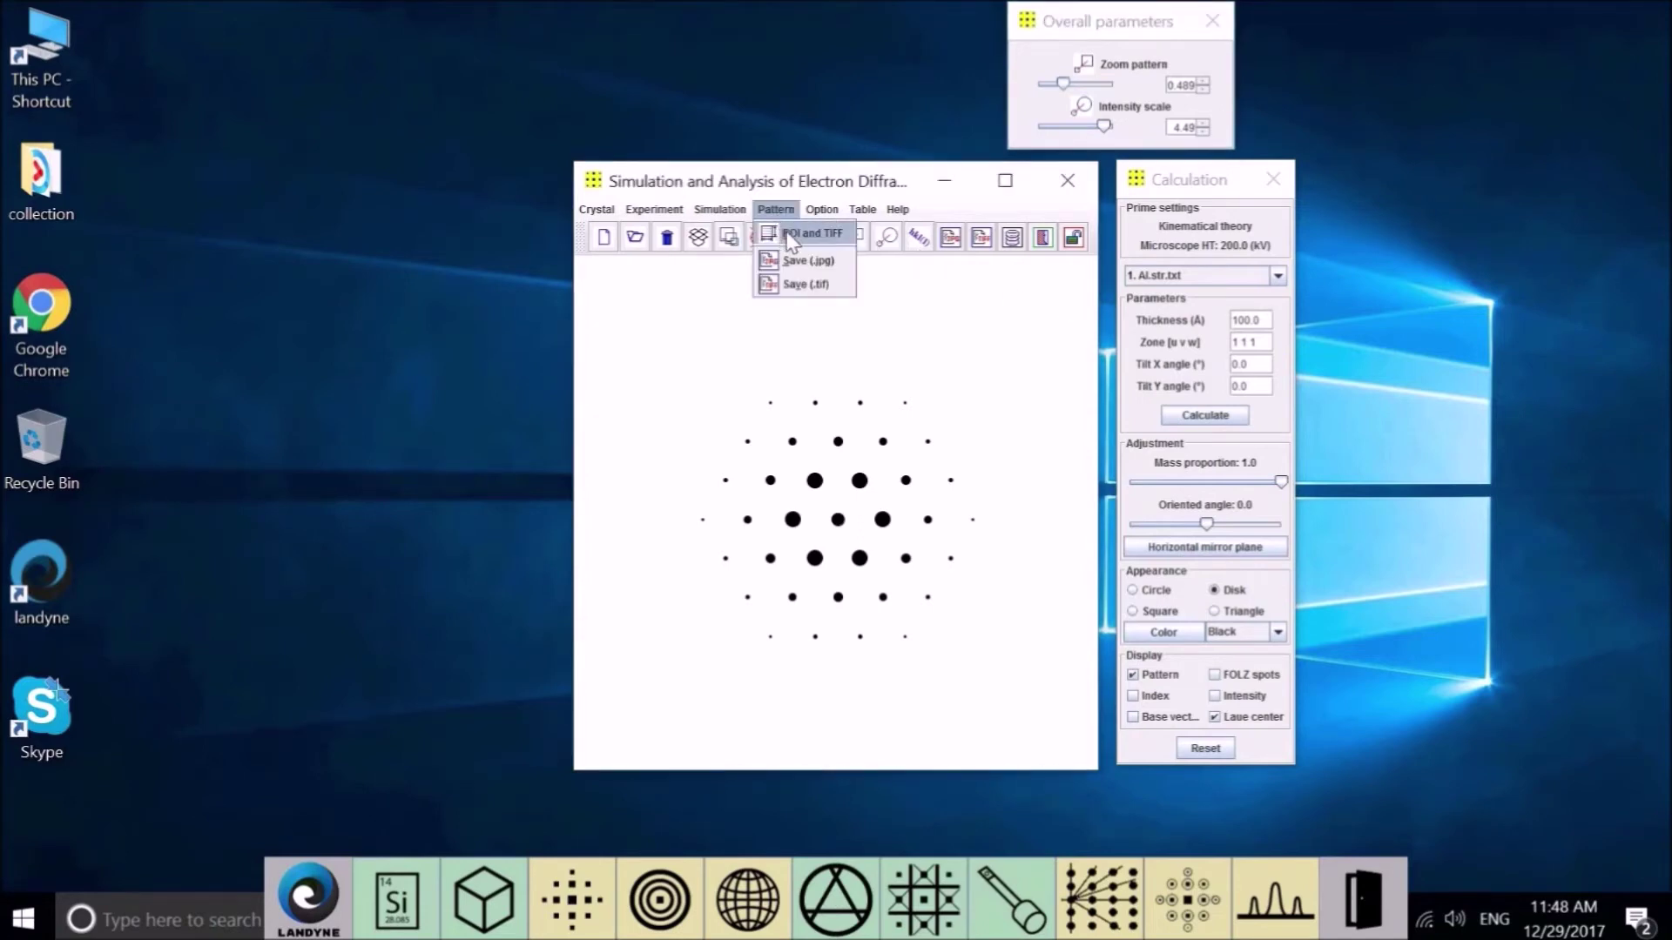
{"action": "left_click", "coordinate": [791, 236]}
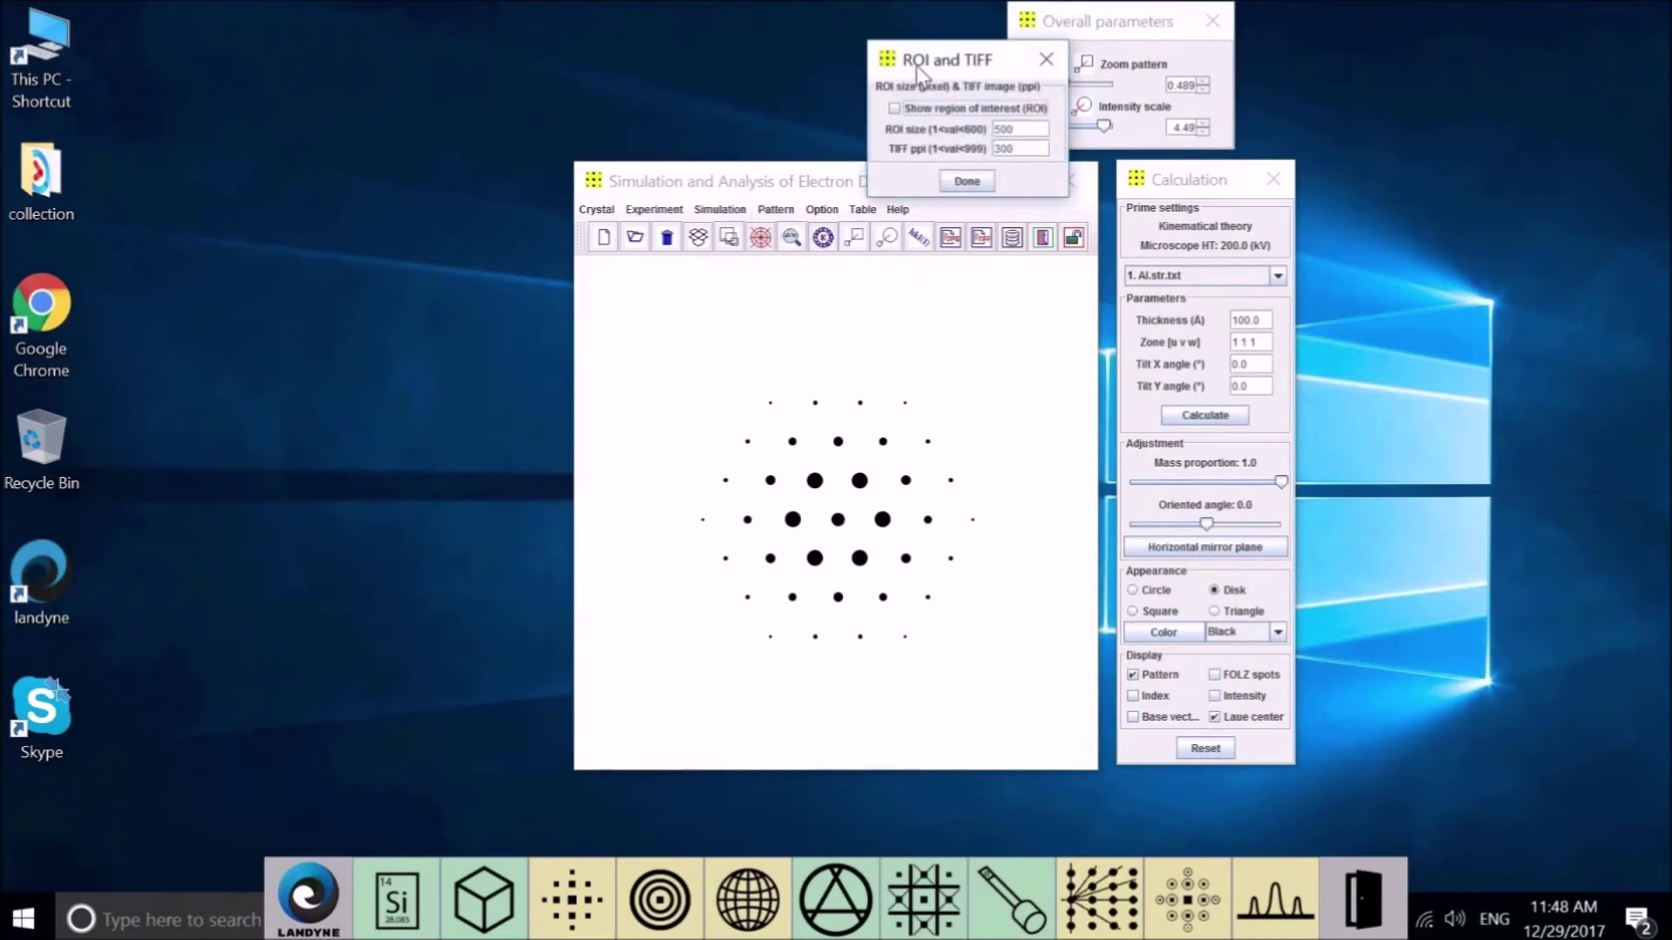
{"action": "left_click_drag", "start_coordinate": [922, 52], "coordinate": [672, 222]}
{"action": "left_click_drag", "start_coordinate": [425, 387], "coordinate": [418, 399]}
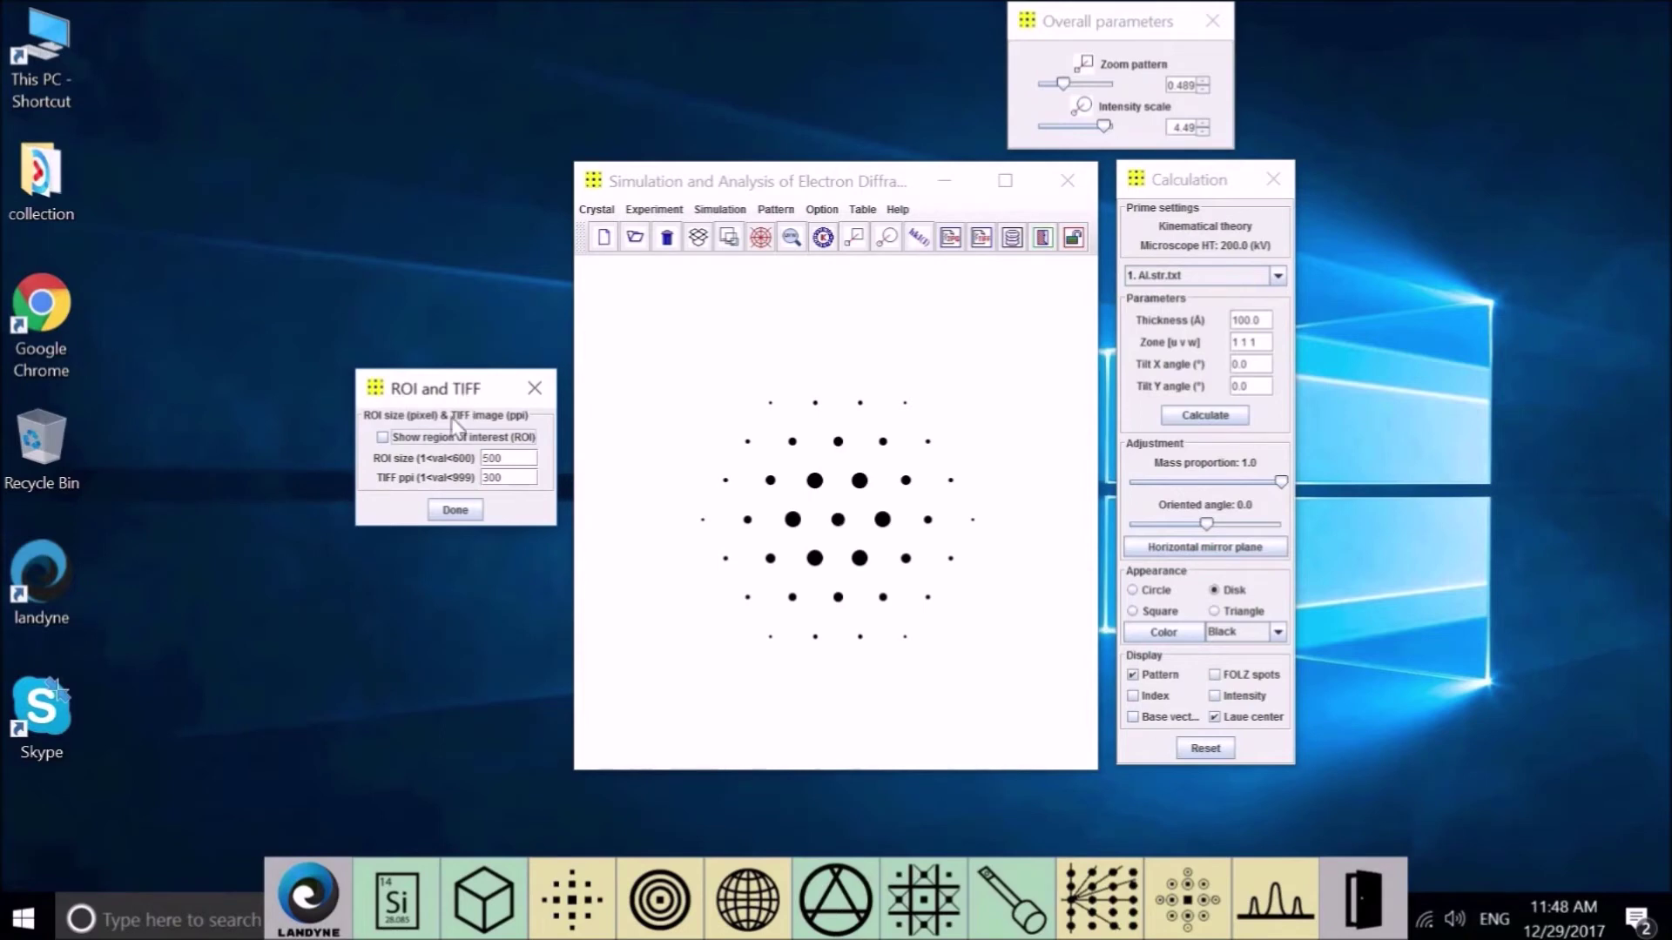
{"action": "left_click", "coordinate": [382, 438]}
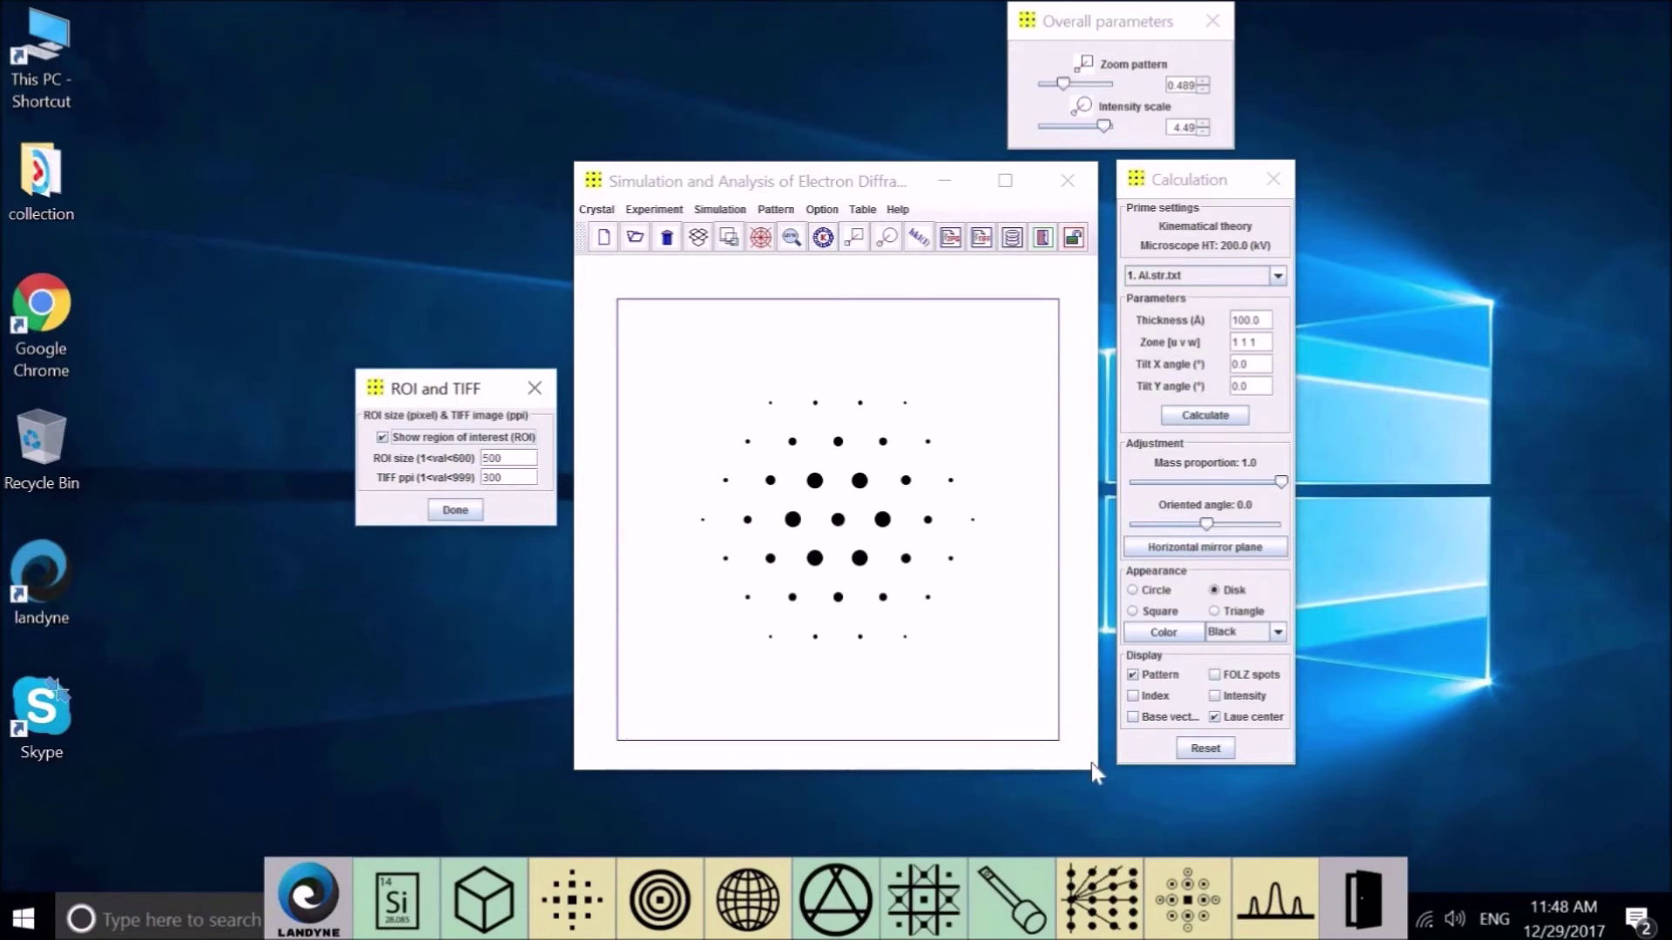
{"action": "left_click", "coordinate": [514, 462]}
{"action": "type", "text": "4"}
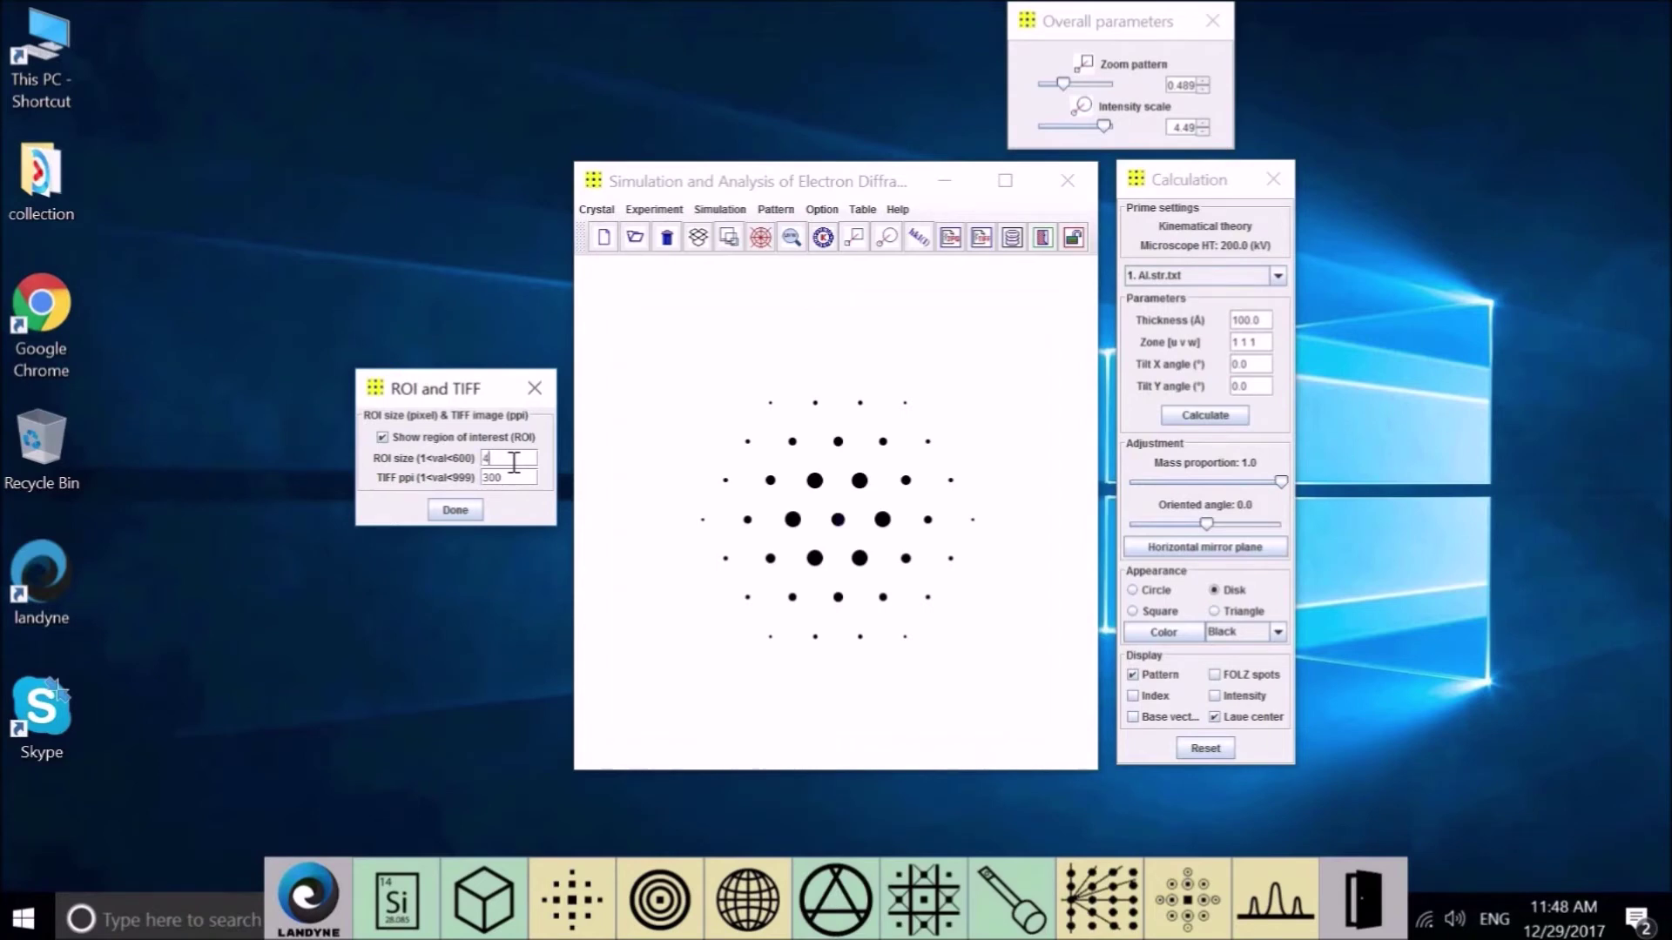
{"action": "type", "text": "00"}
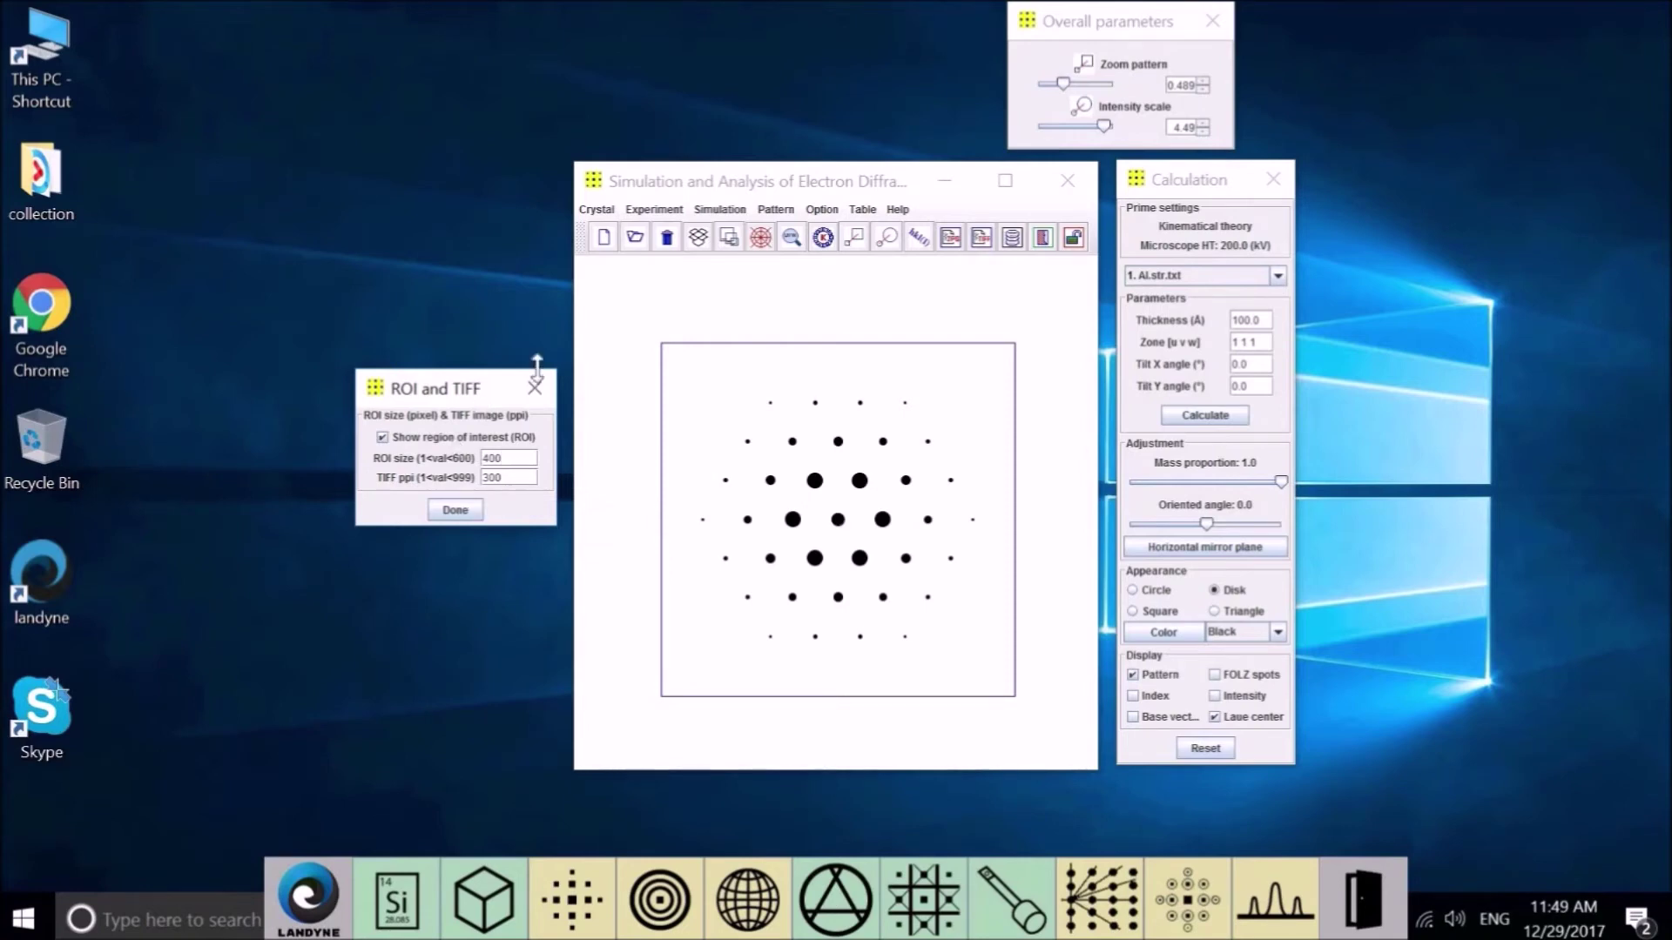
Save the diffraction pattern as the TIFF image saed_pattern.tif in the results folder.
{"action": "left_click", "coordinate": [779, 211]}
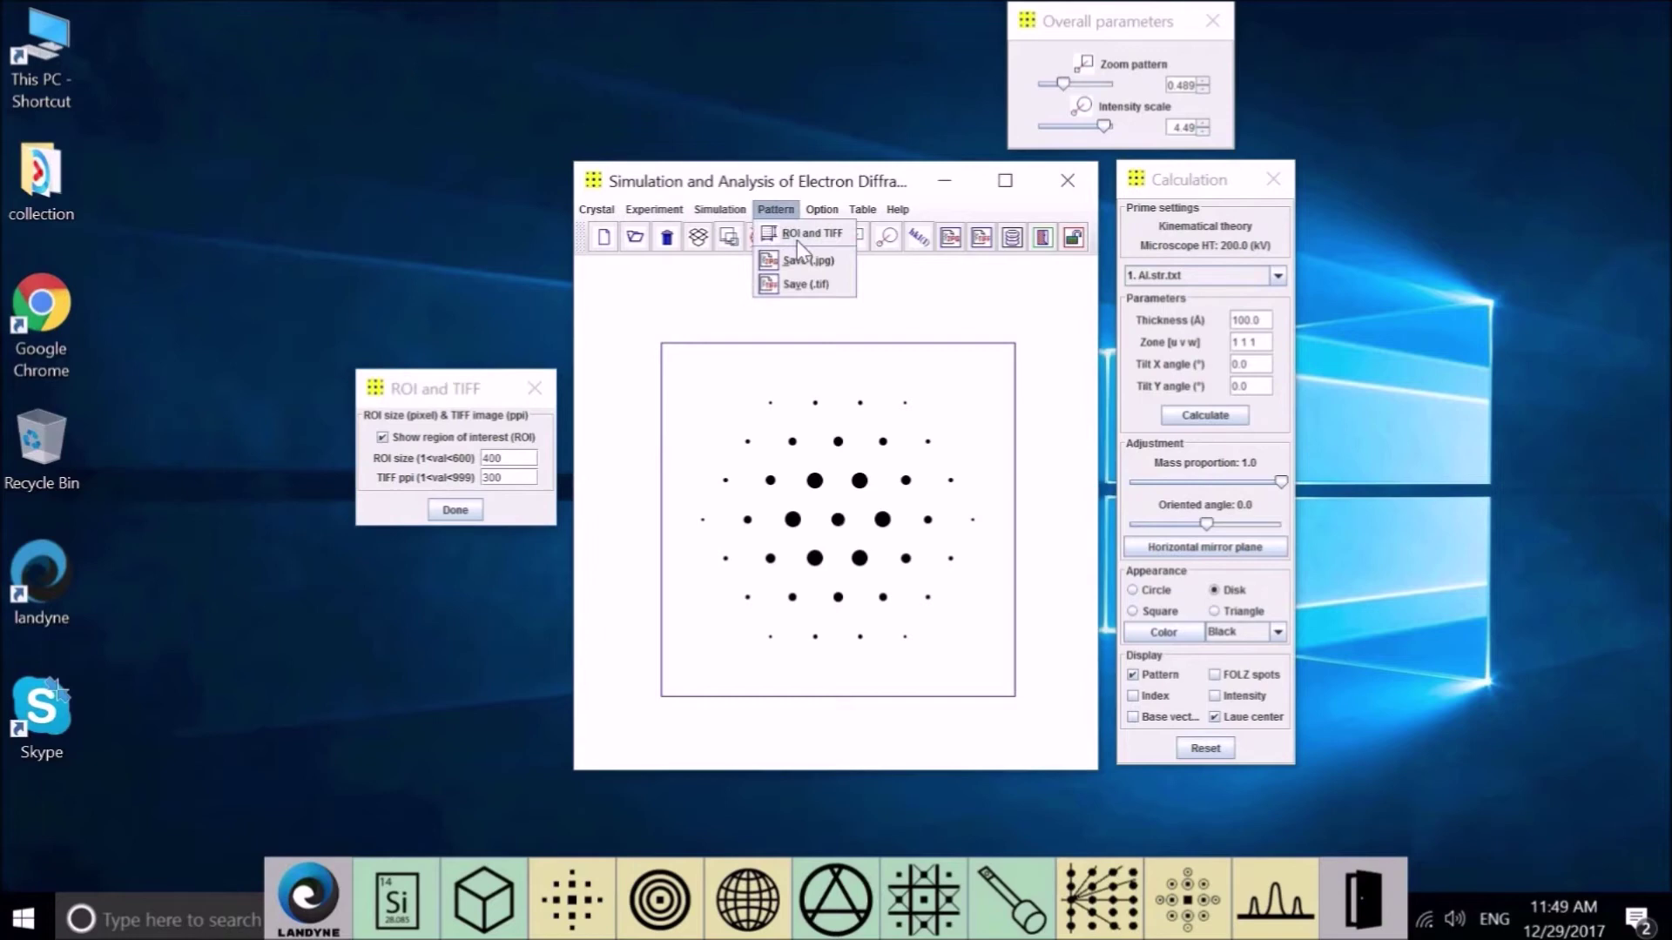
{"action": "left_click", "coordinate": [818, 289]}
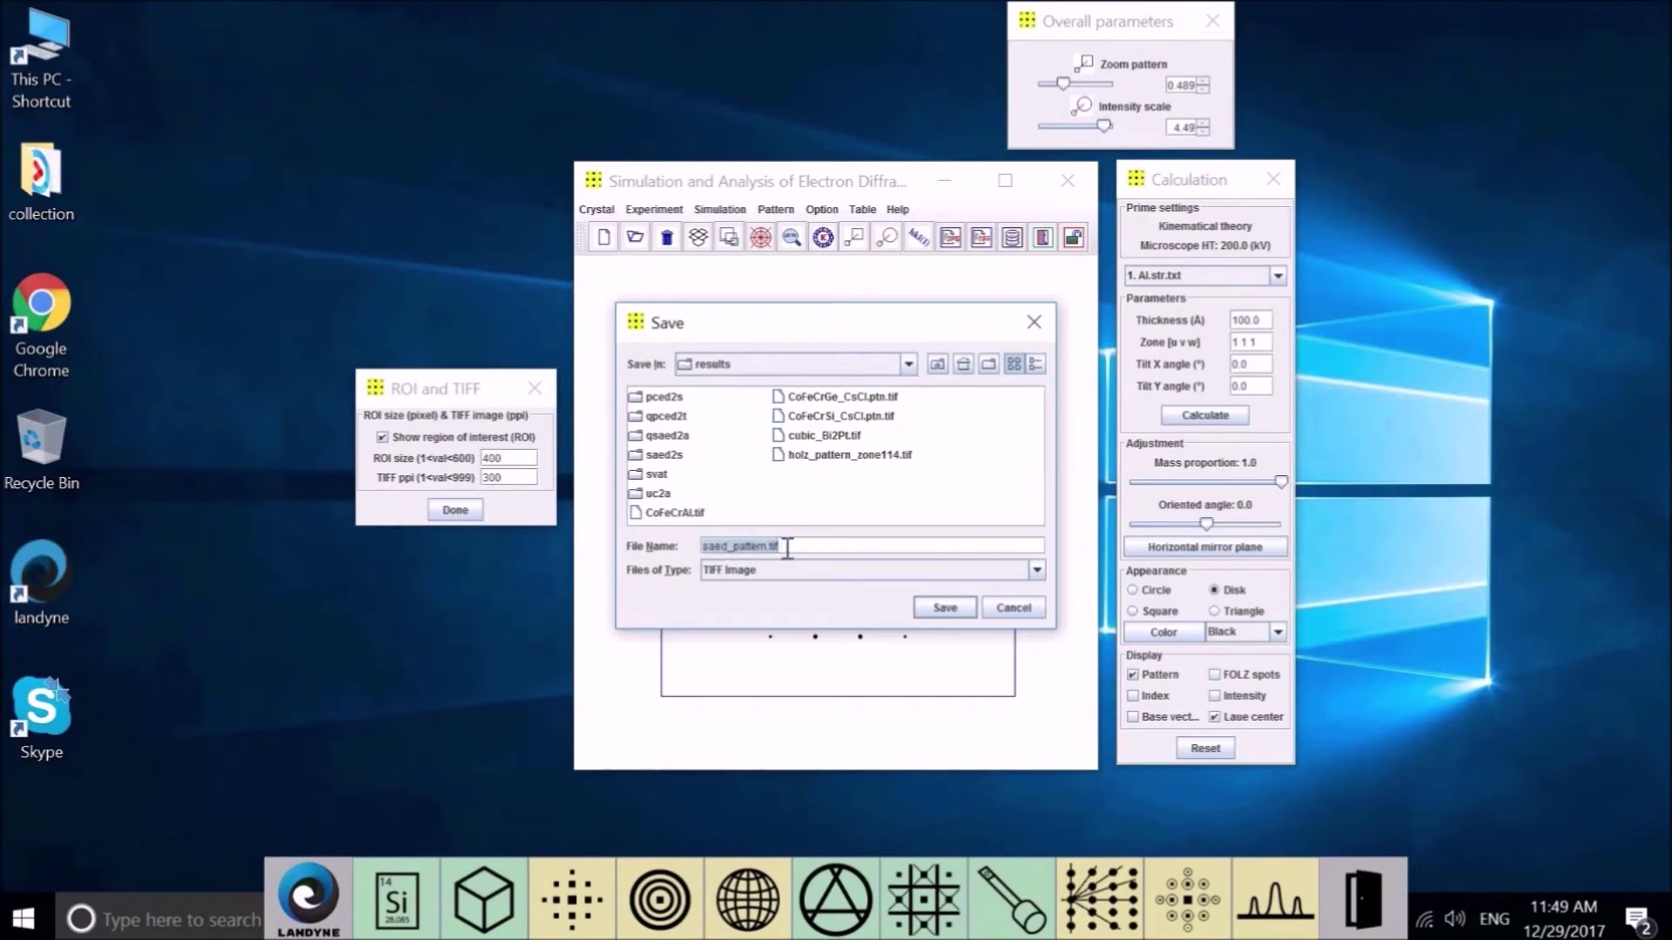
{"action": "left_click", "coordinate": [957, 609]}
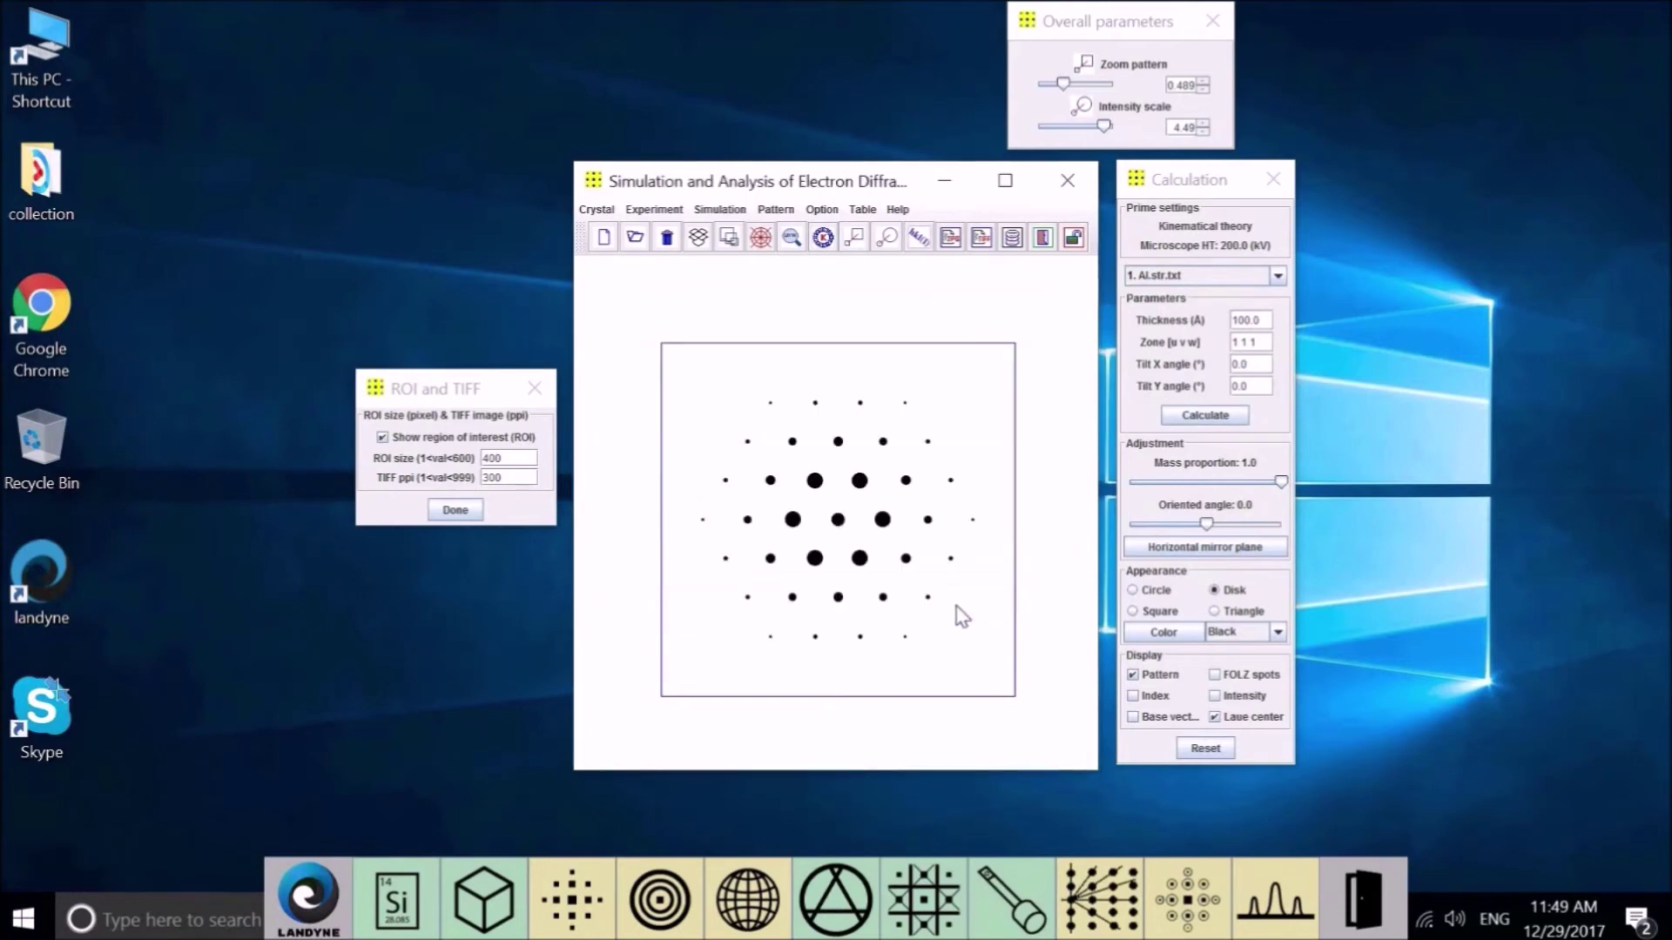
Switch to File Explorer and open the results folder inside landyne3 on the C: drive.
{"action": "double_click", "coordinate": [54, 66]}
{"action": "double_click", "coordinate": [39, 39]}
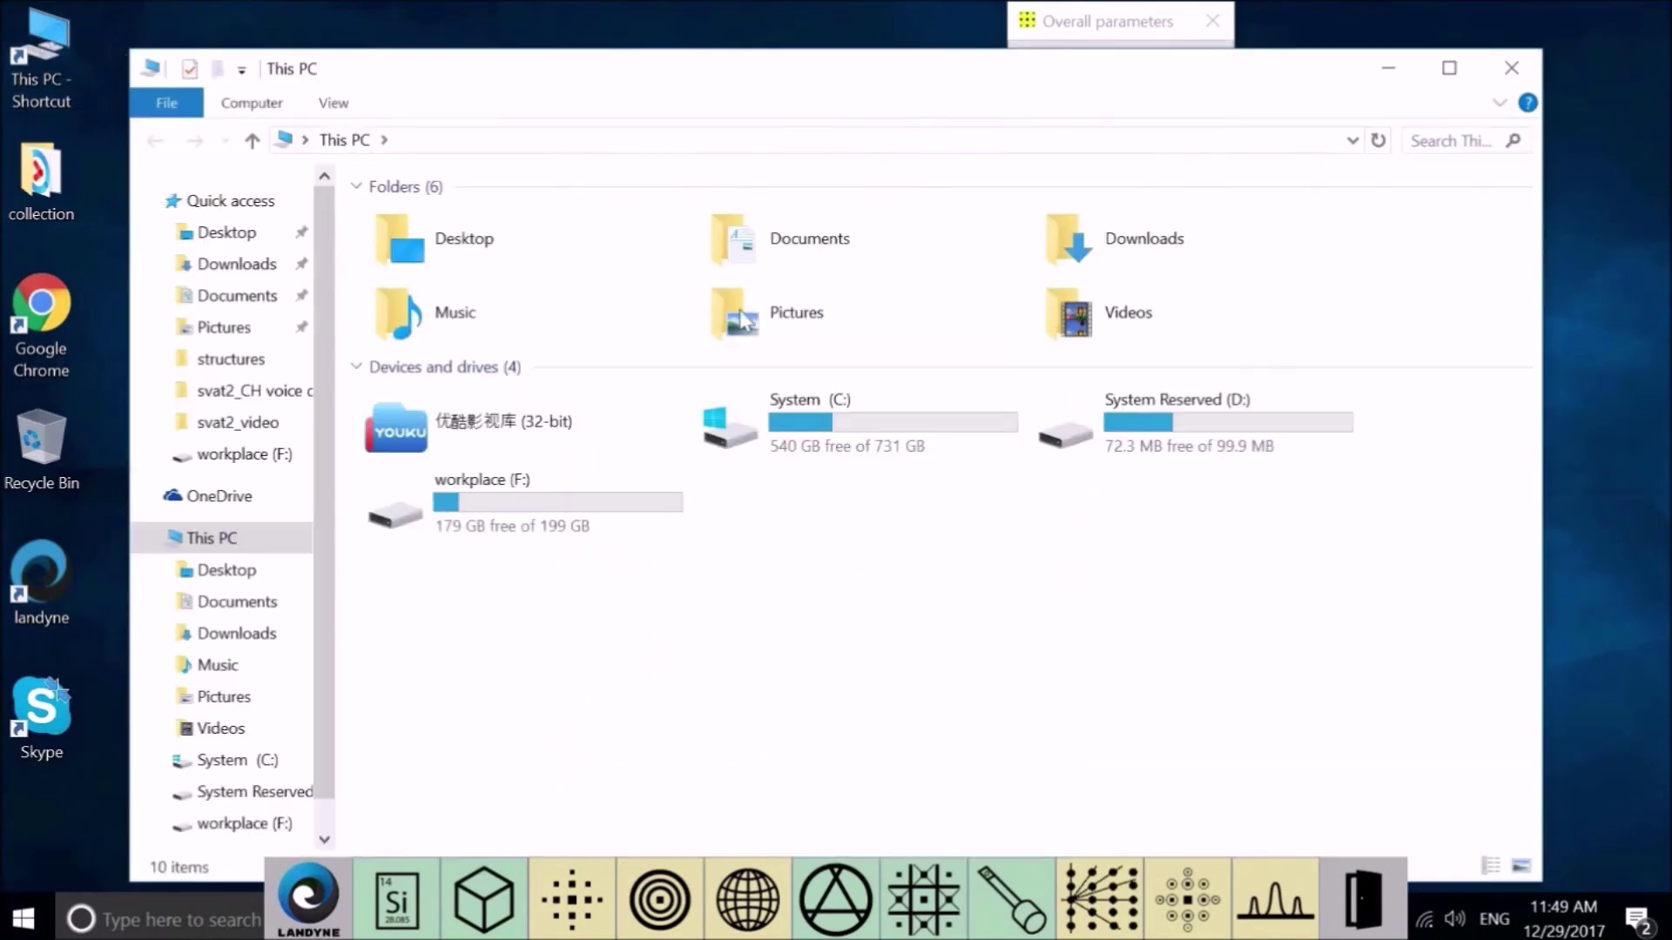
{"action": "double_click", "coordinate": [722, 435]}
{"action": "double_click", "coordinate": [427, 279]}
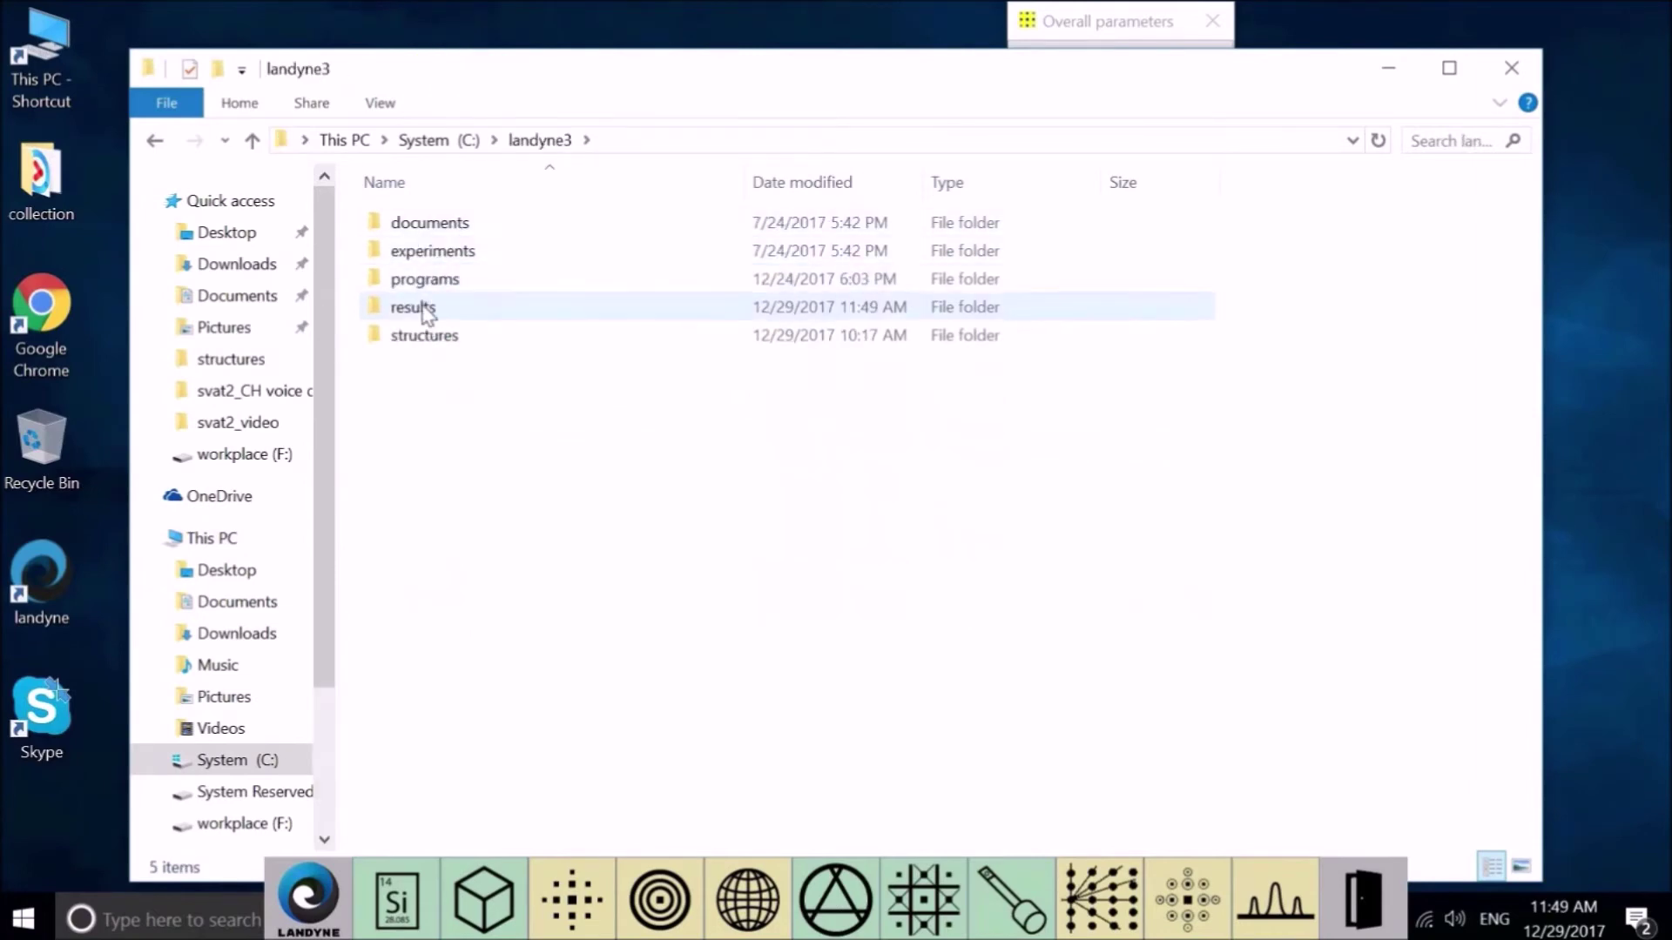
{"action": "double_click", "coordinate": [430, 309]}
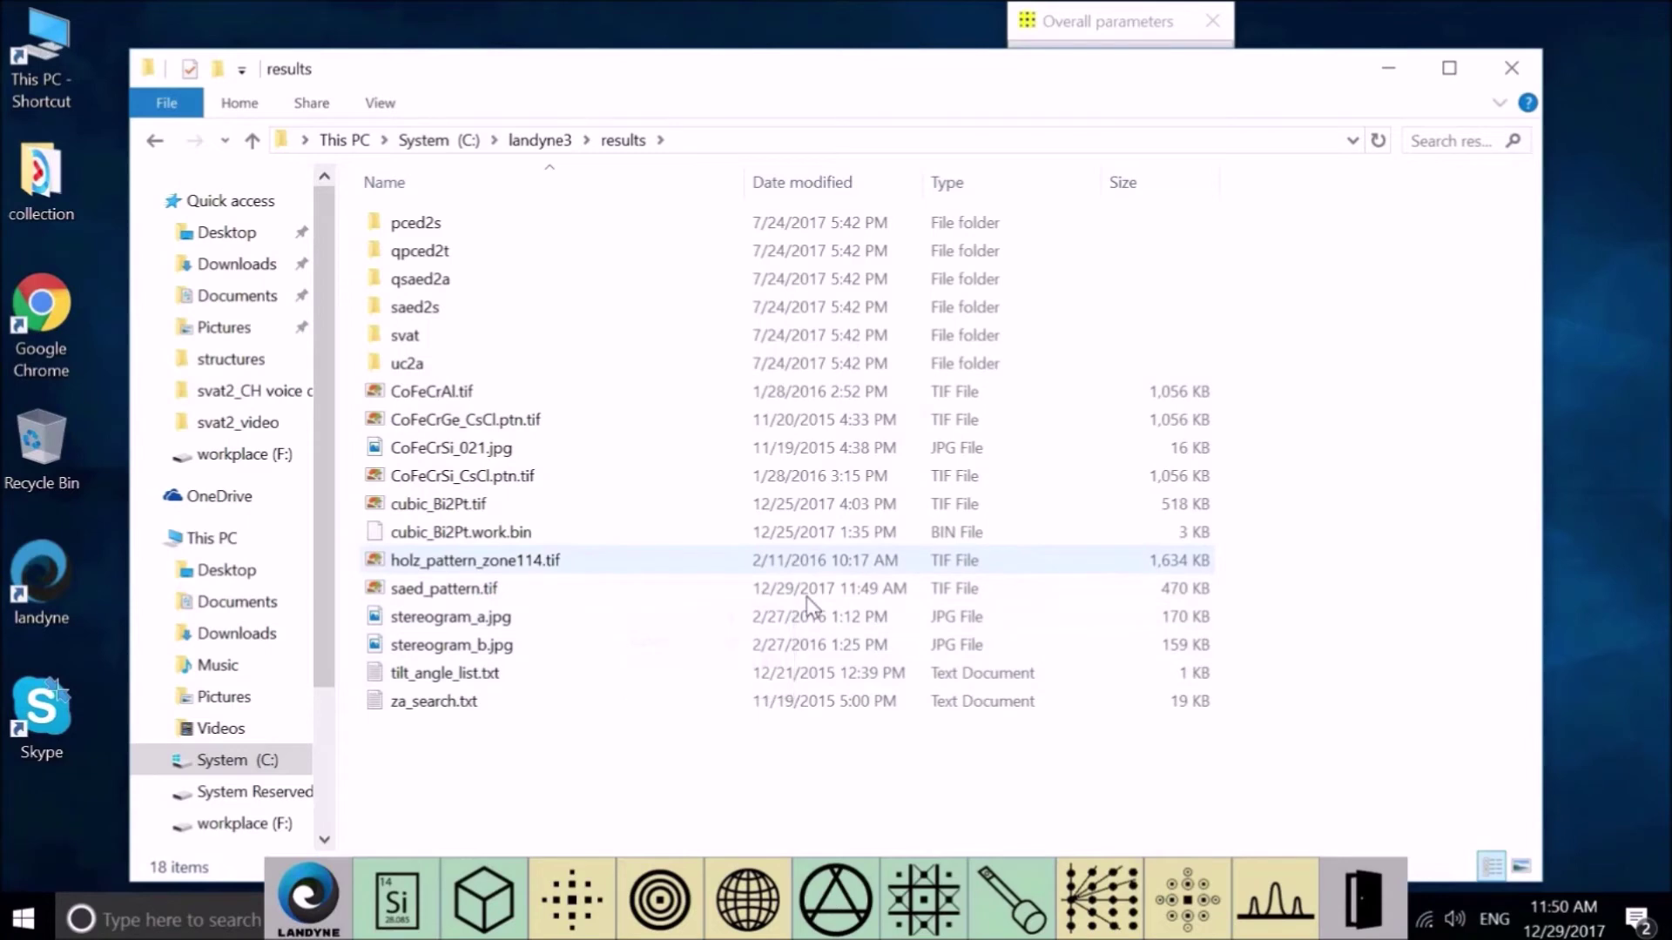
Open saed_pattern.tif with Photos, always using that app for .tif files.
{"action": "left_click", "coordinate": [479, 596]}
{"action": "double_click", "coordinate": [479, 600]}
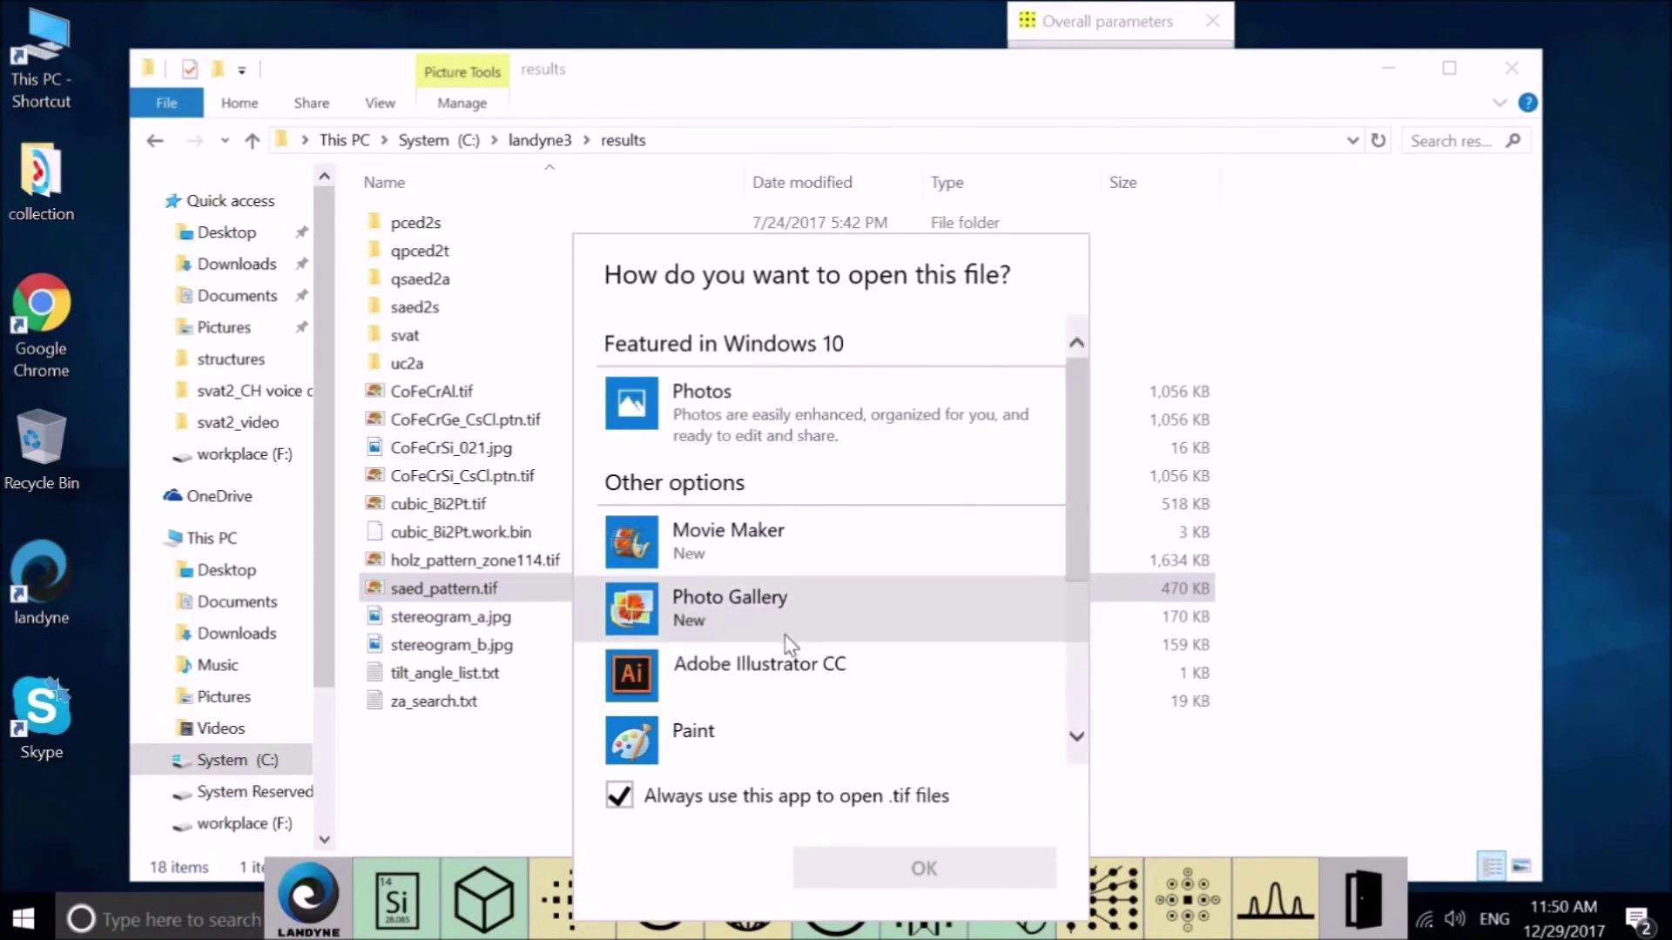
{"action": "left_click", "coordinate": [707, 425]}
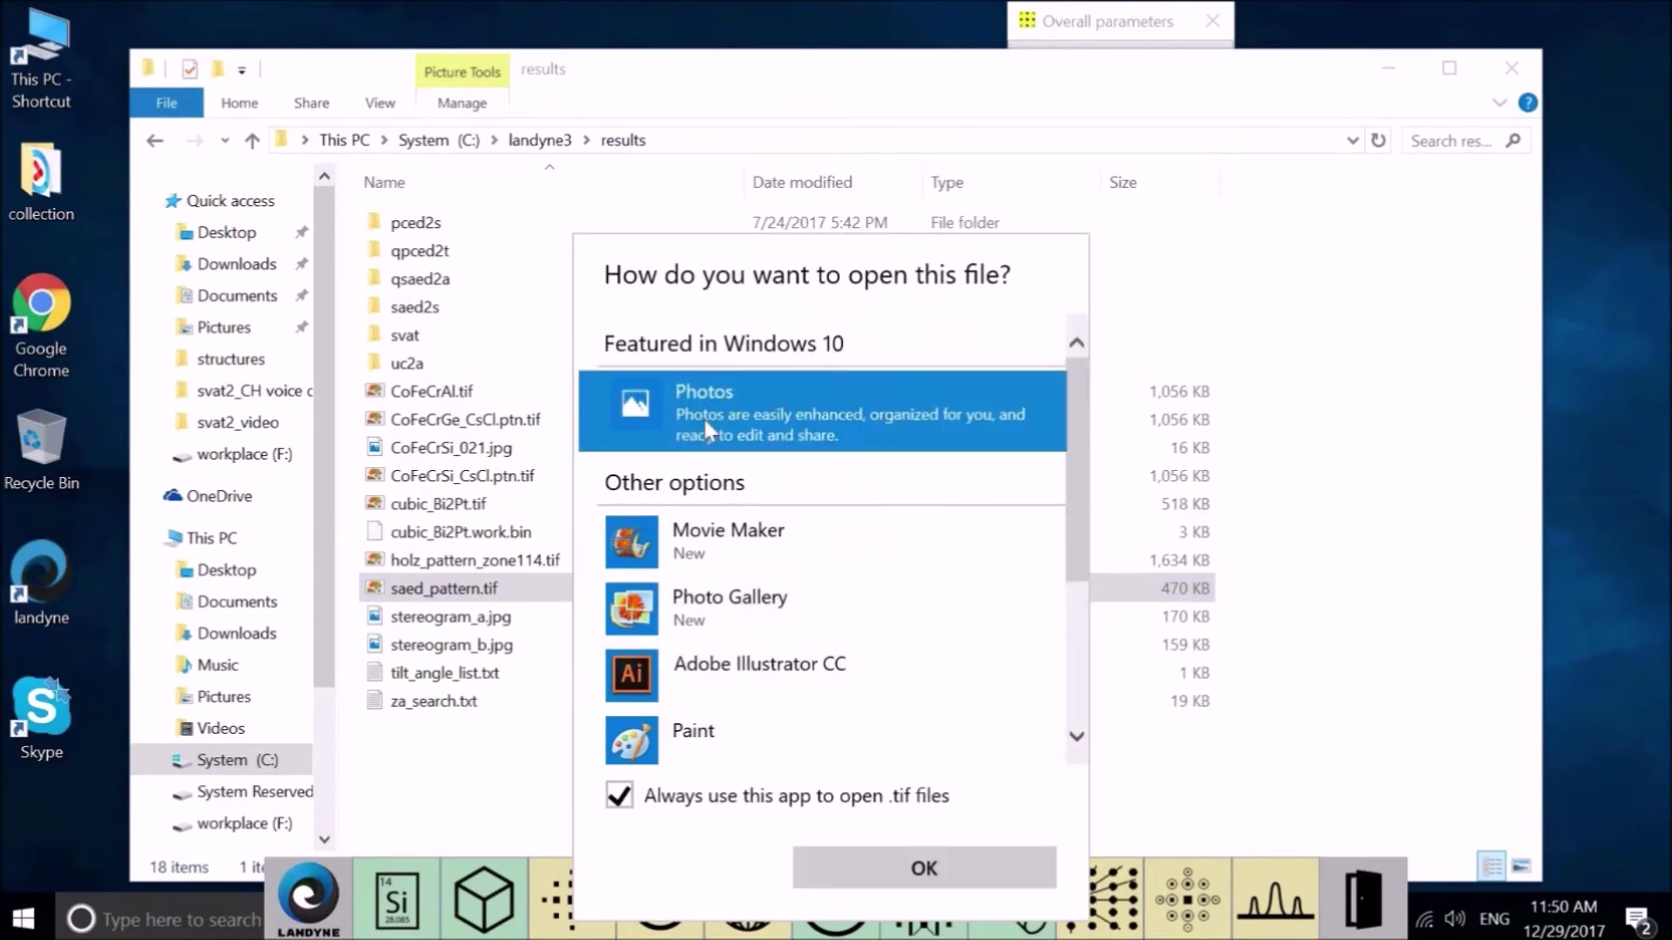
{"action": "left_click", "coordinate": [879, 875]}
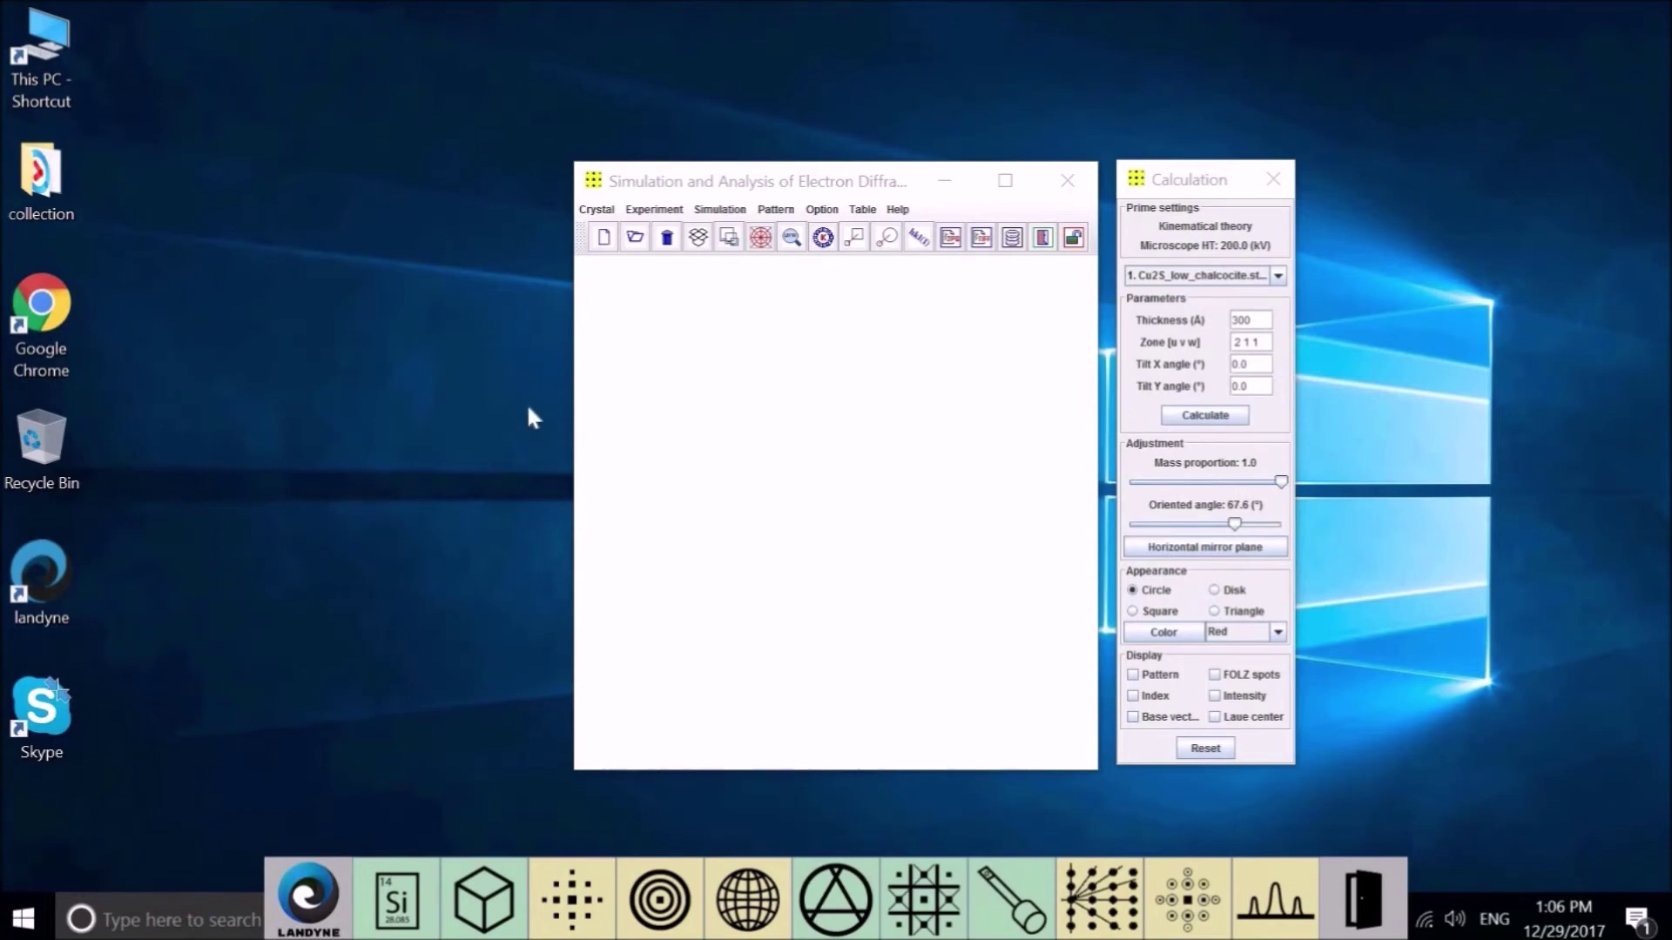
Place a File Explorer window beside the simulation window and browse to the landyne3\experiments\saed3c folder on the C: drive.
{"action": "double_click", "coordinate": [41, 42]}
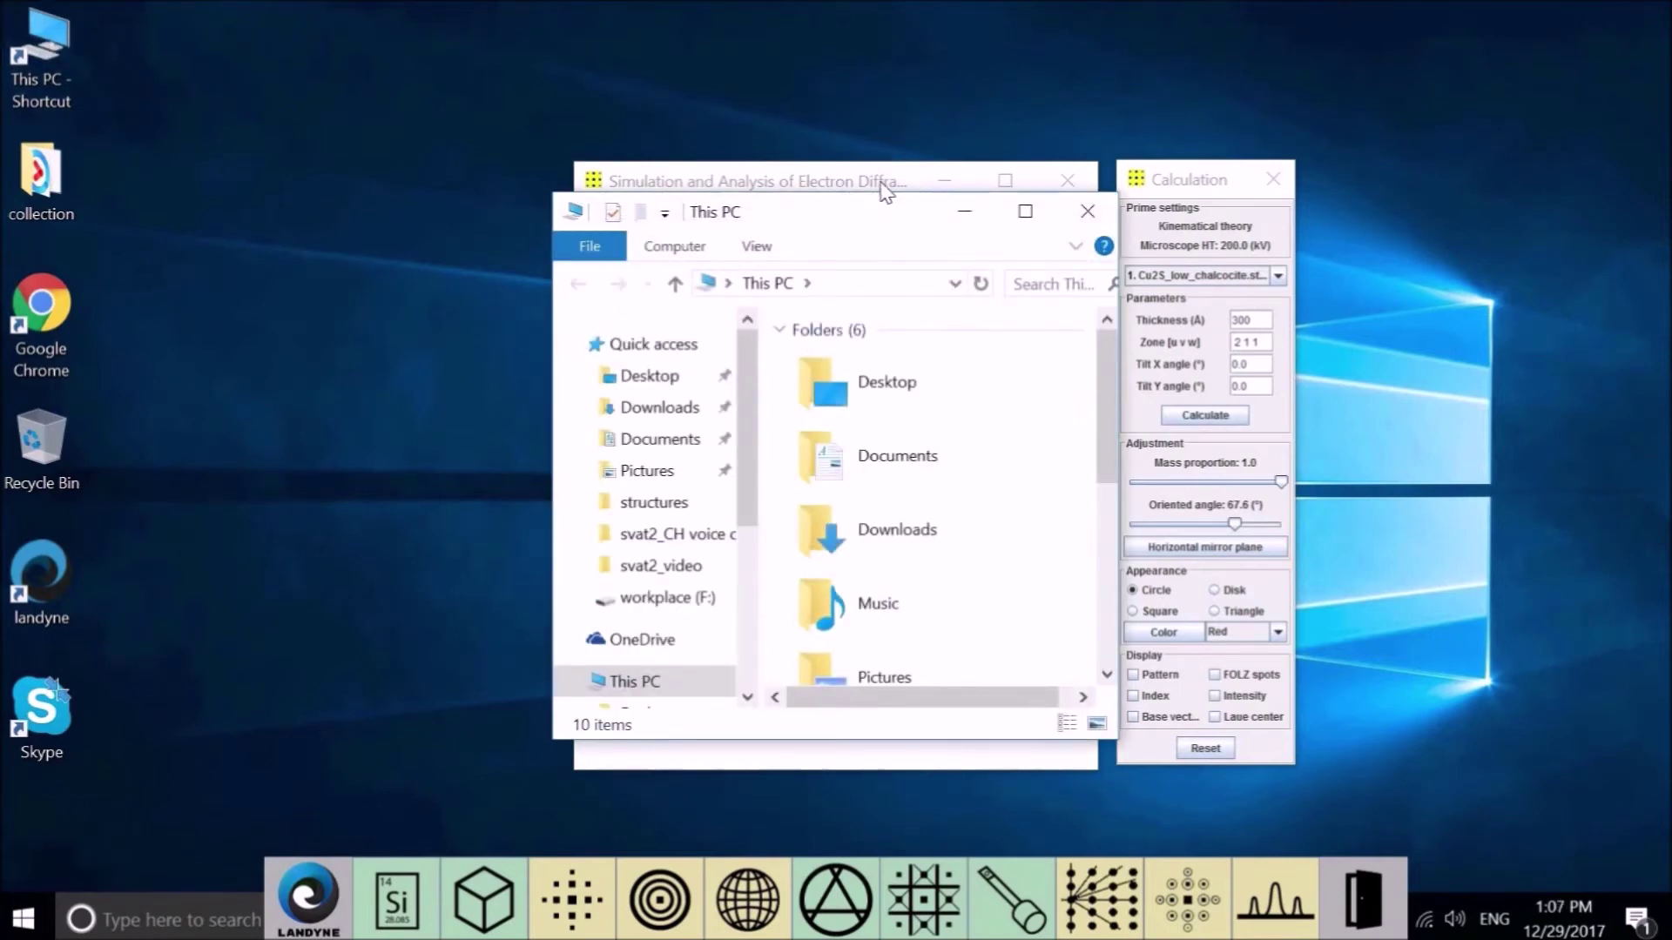
{"action": "left_click_drag", "start_coordinate": [795, 212], "coordinate": [234, 142]}
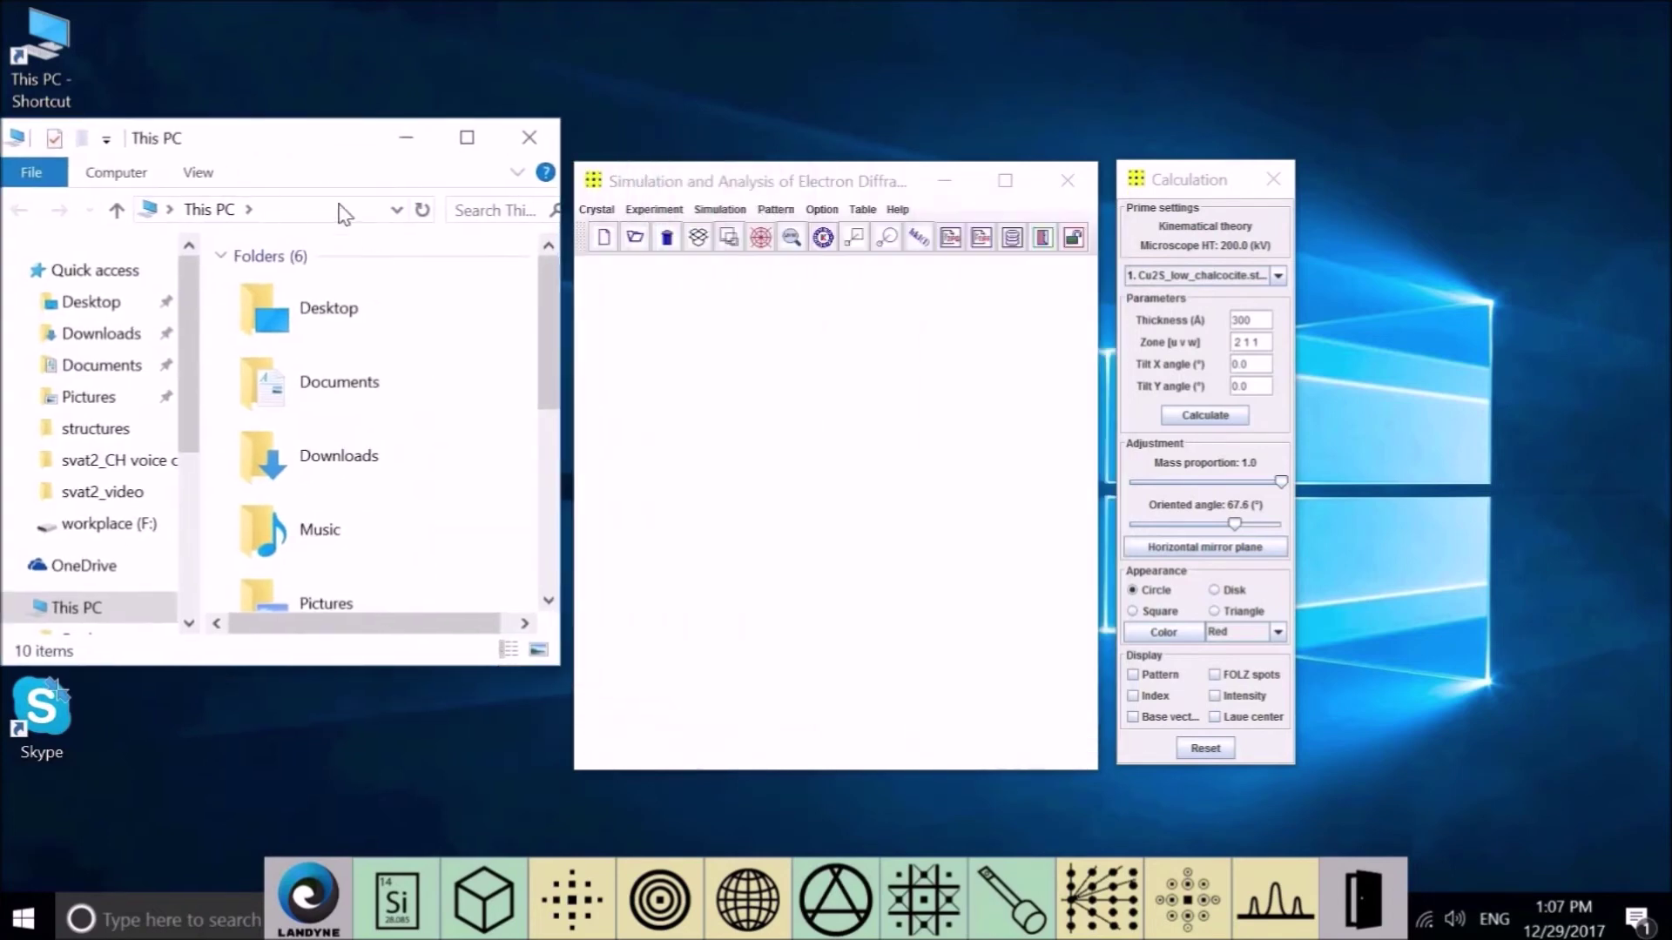
{"action": "left_click_drag", "start_coordinate": [549, 365], "coordinate": [567, 538]}
{"action": "double_click", "coordinate": [335, 474]}
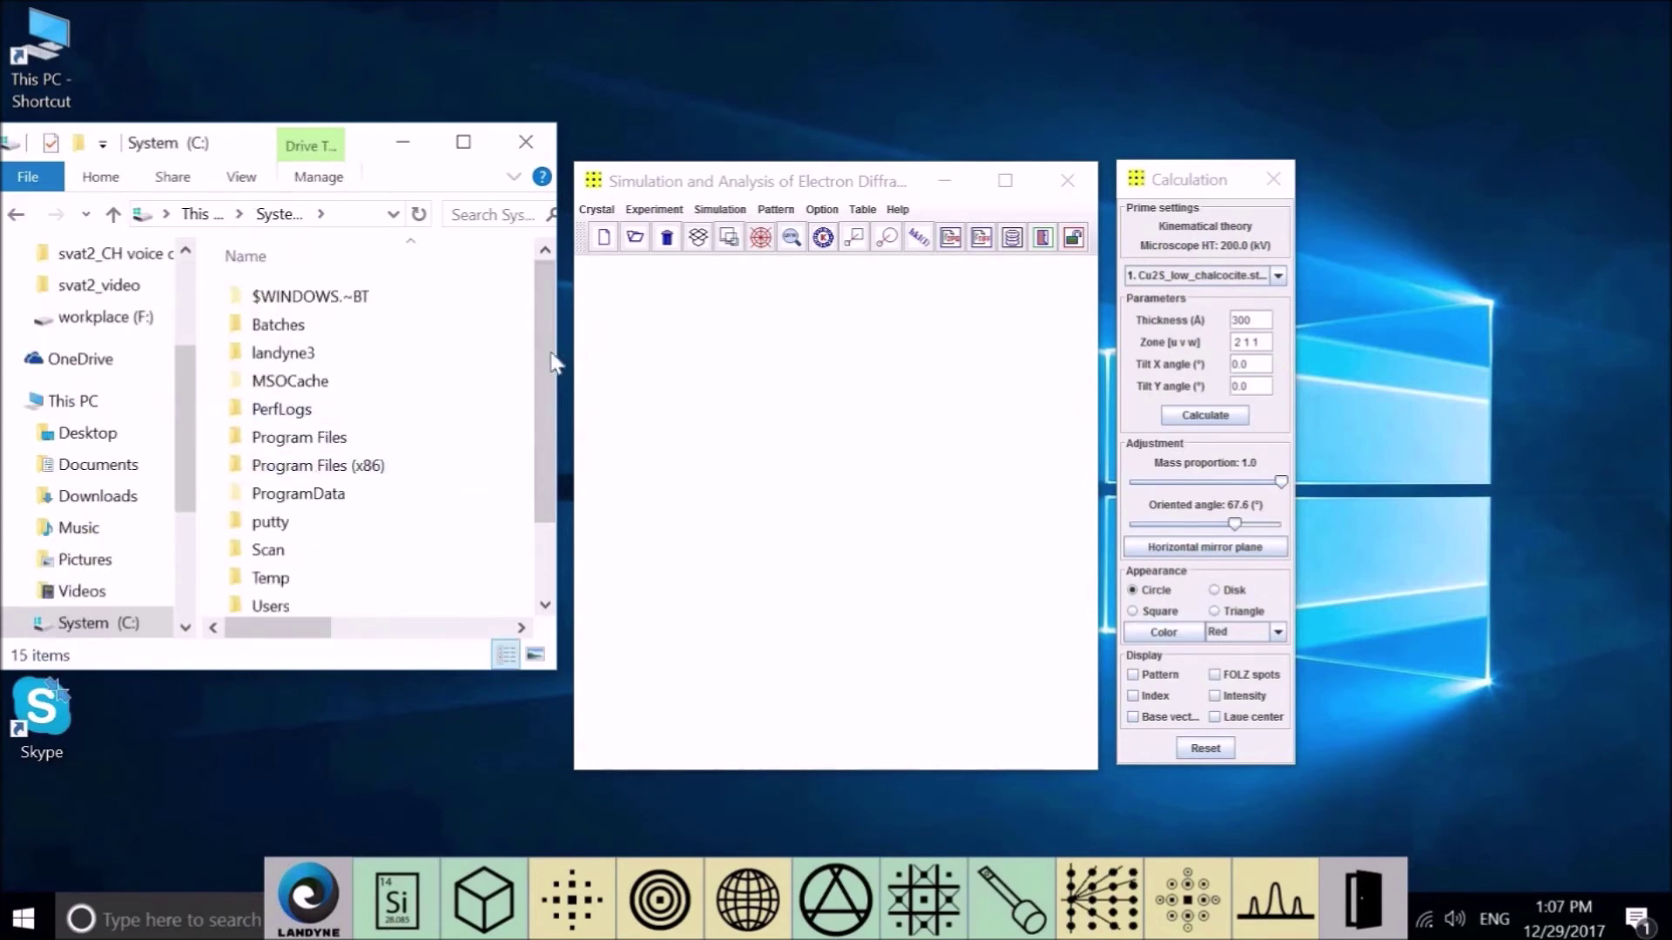
{"action": "left_click_drag", "start_coordinate": [554, 392], "coordinate": [552, 429]}
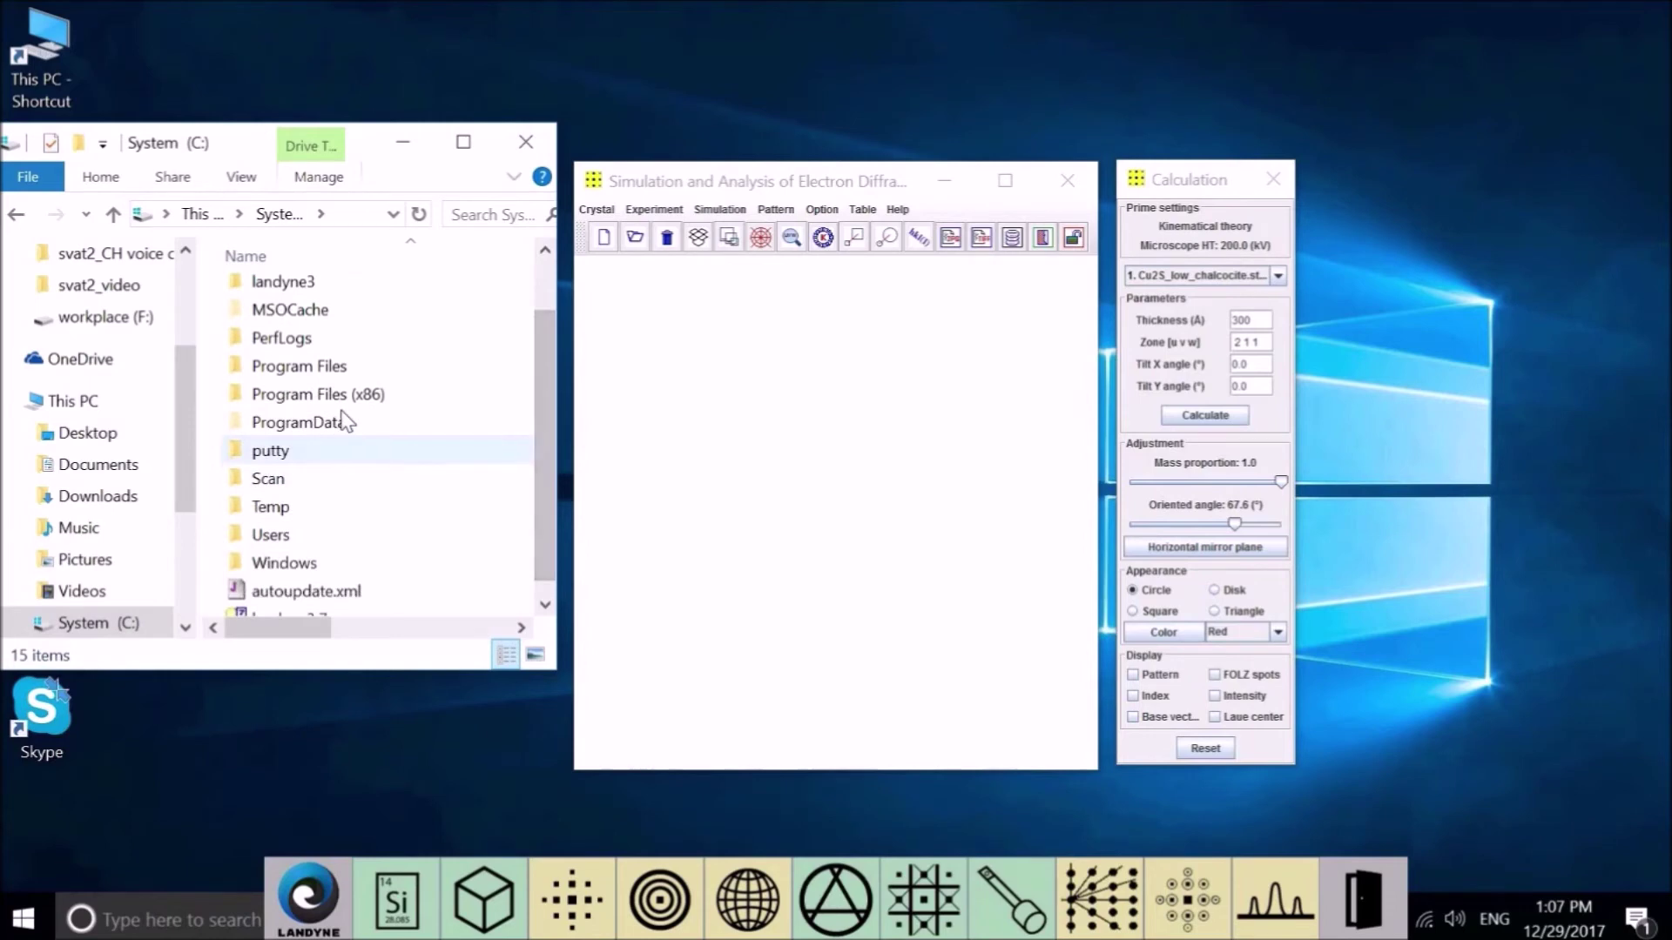
{"action": "double_click", "coordinate": [290, 284]}
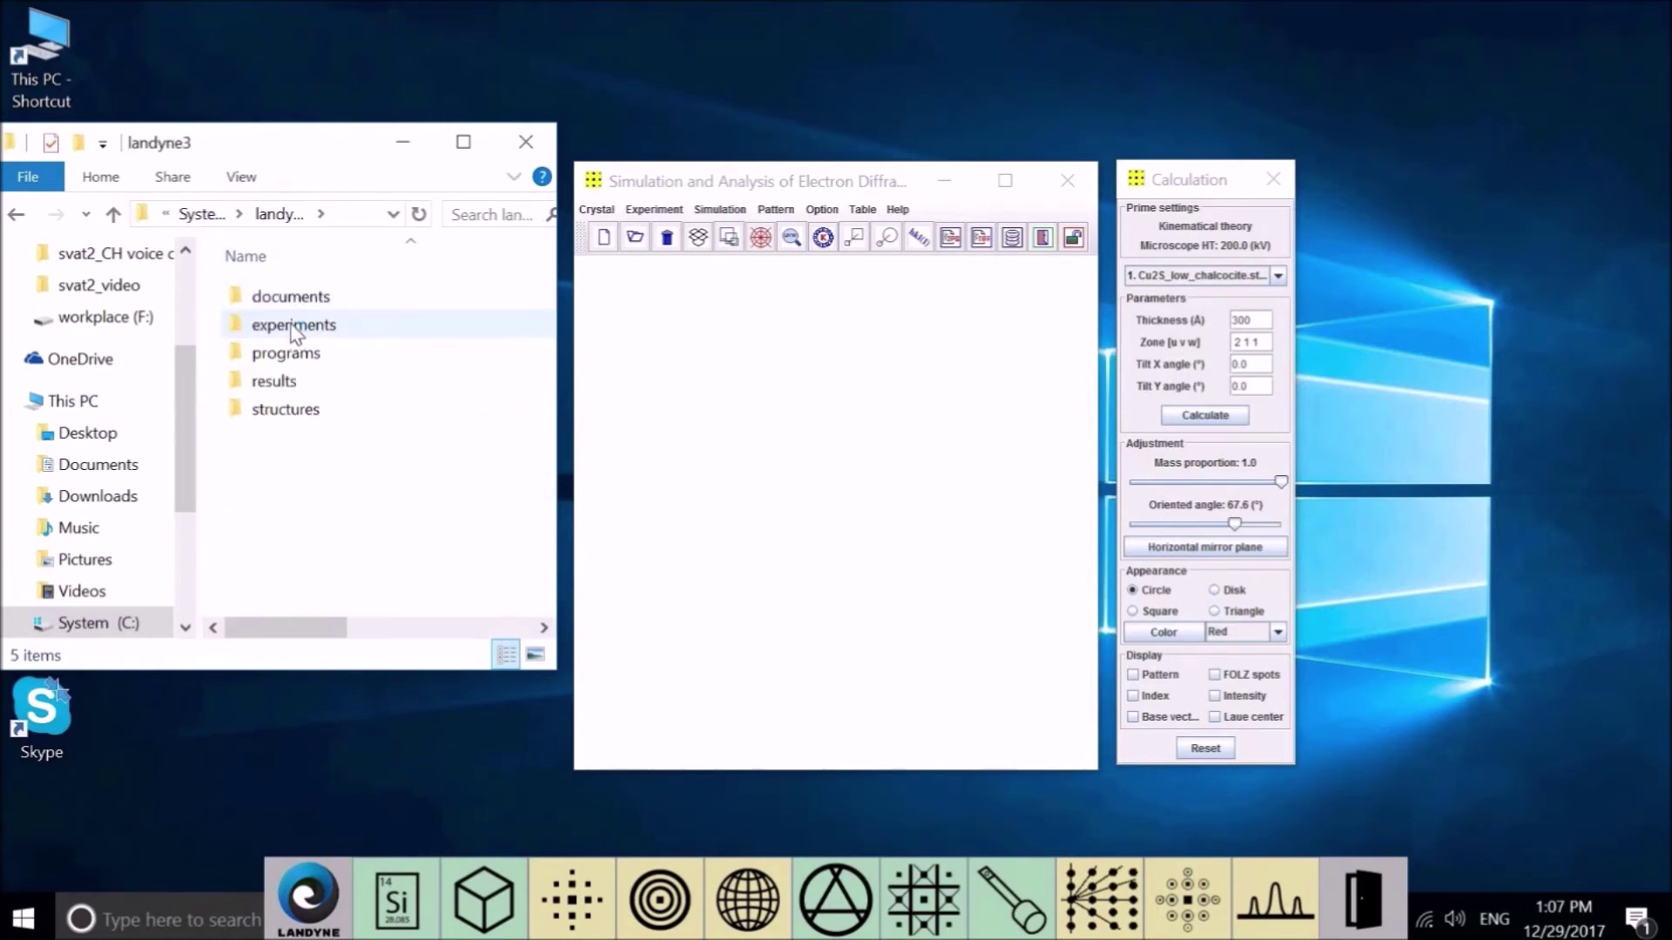
{"action": "left_click", "coordinate": [293, 329]}
{"action": "double_click", "coordinate": [293, 327]}
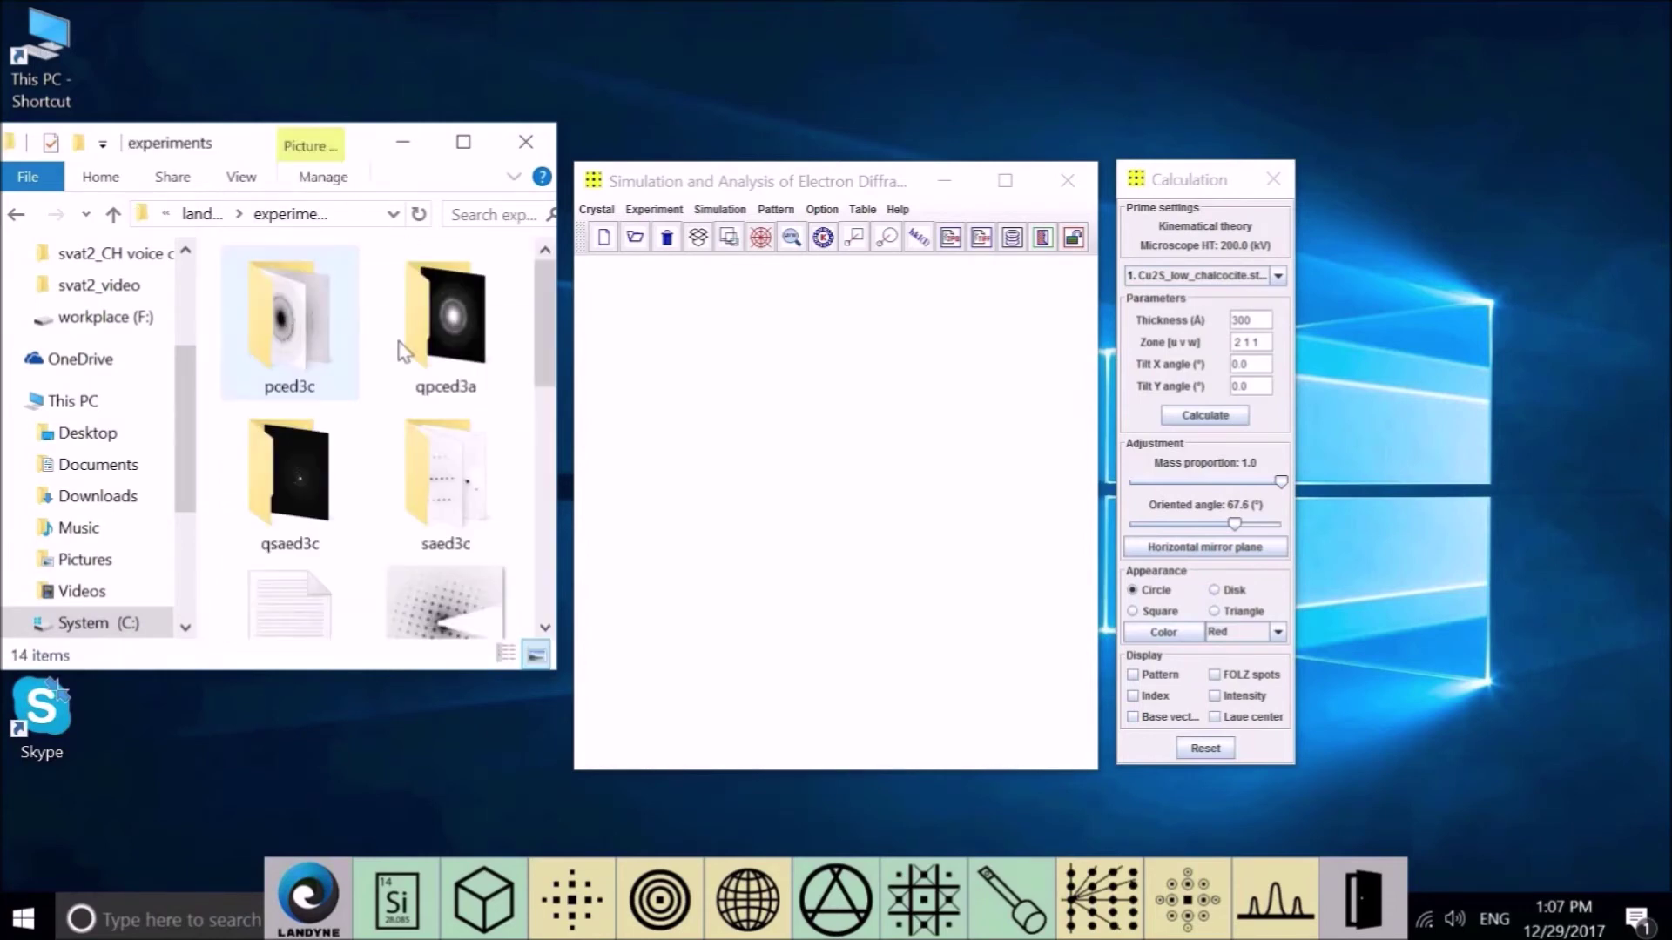
{"action": "double_click", "coordinate": [453, 494]}
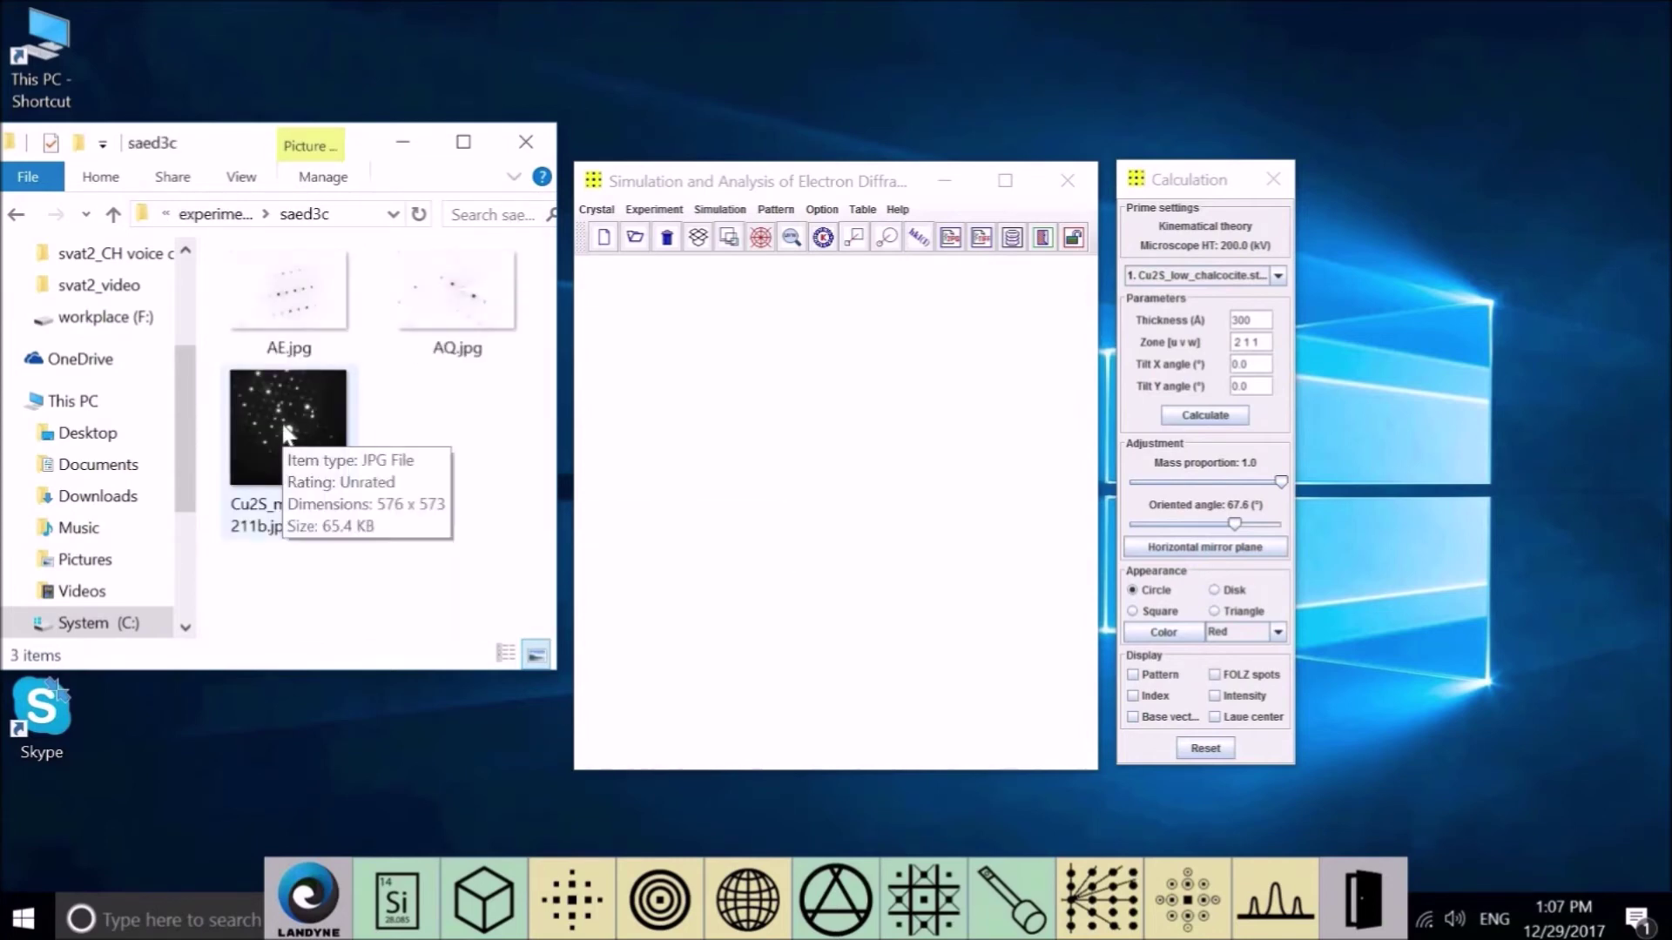
Load the Cu2S 211b JPG pattern into the simulation window and shift its transmitted spot to the centre of the circle guides.
{"action": "left_click_drag", "start_coordinate": [285, 425], "coordinate": [704, 254]}
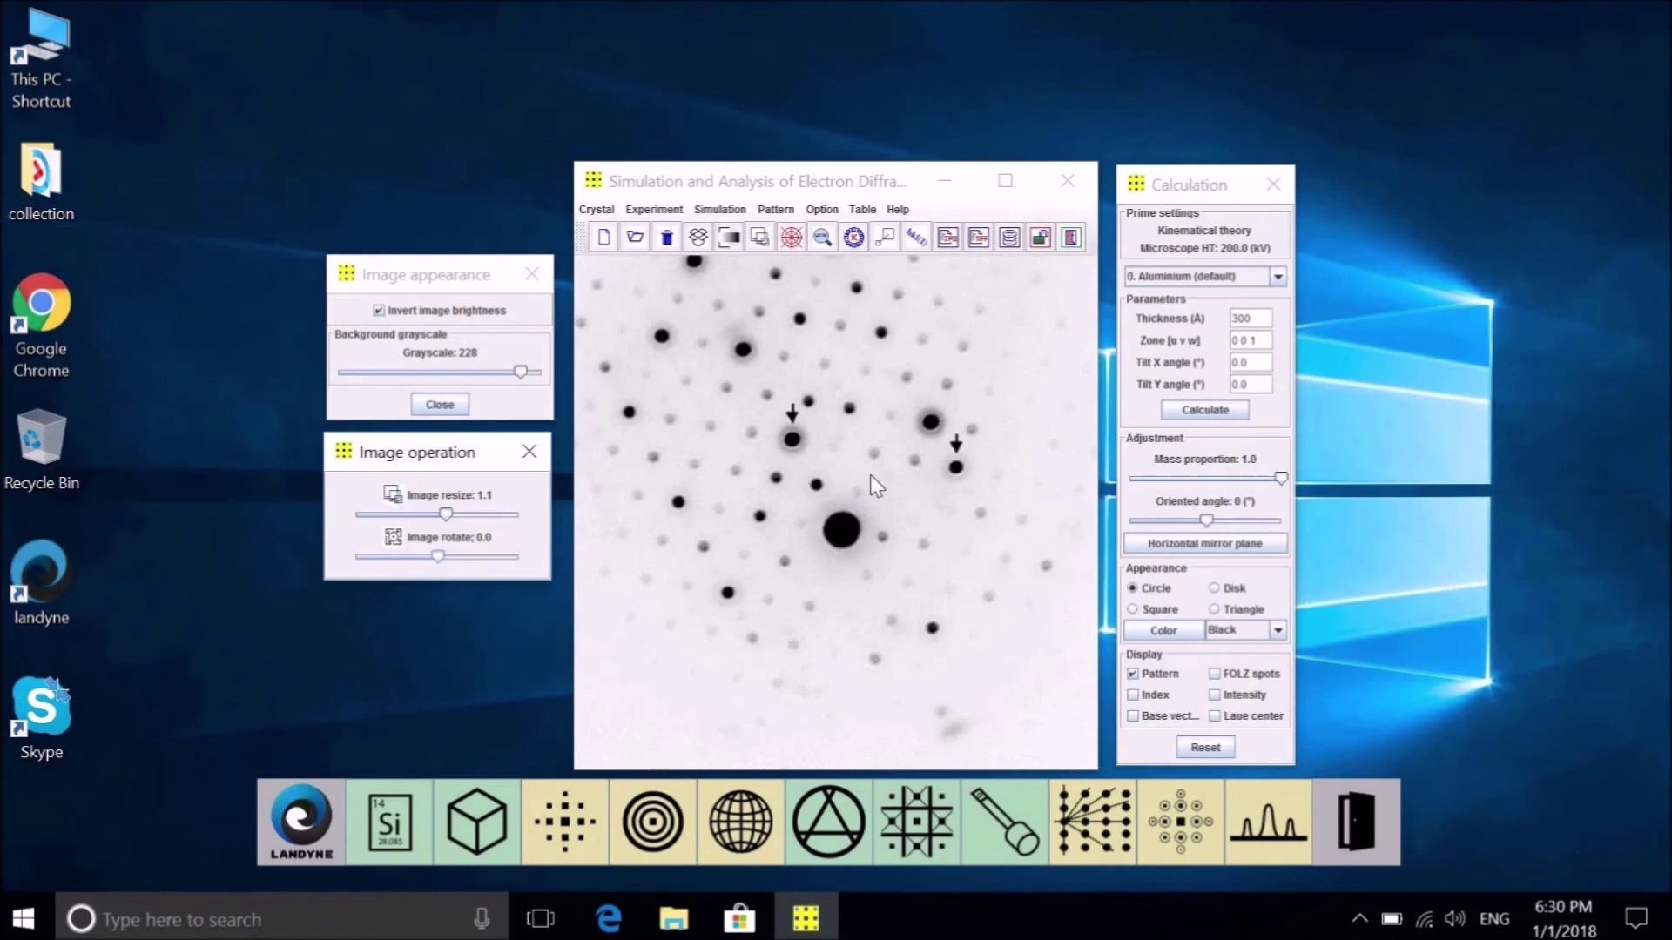
{"action": "left_click", "coordinate": [654, 209]}
{"action": "left_click", "coordinate": [694, 358]}
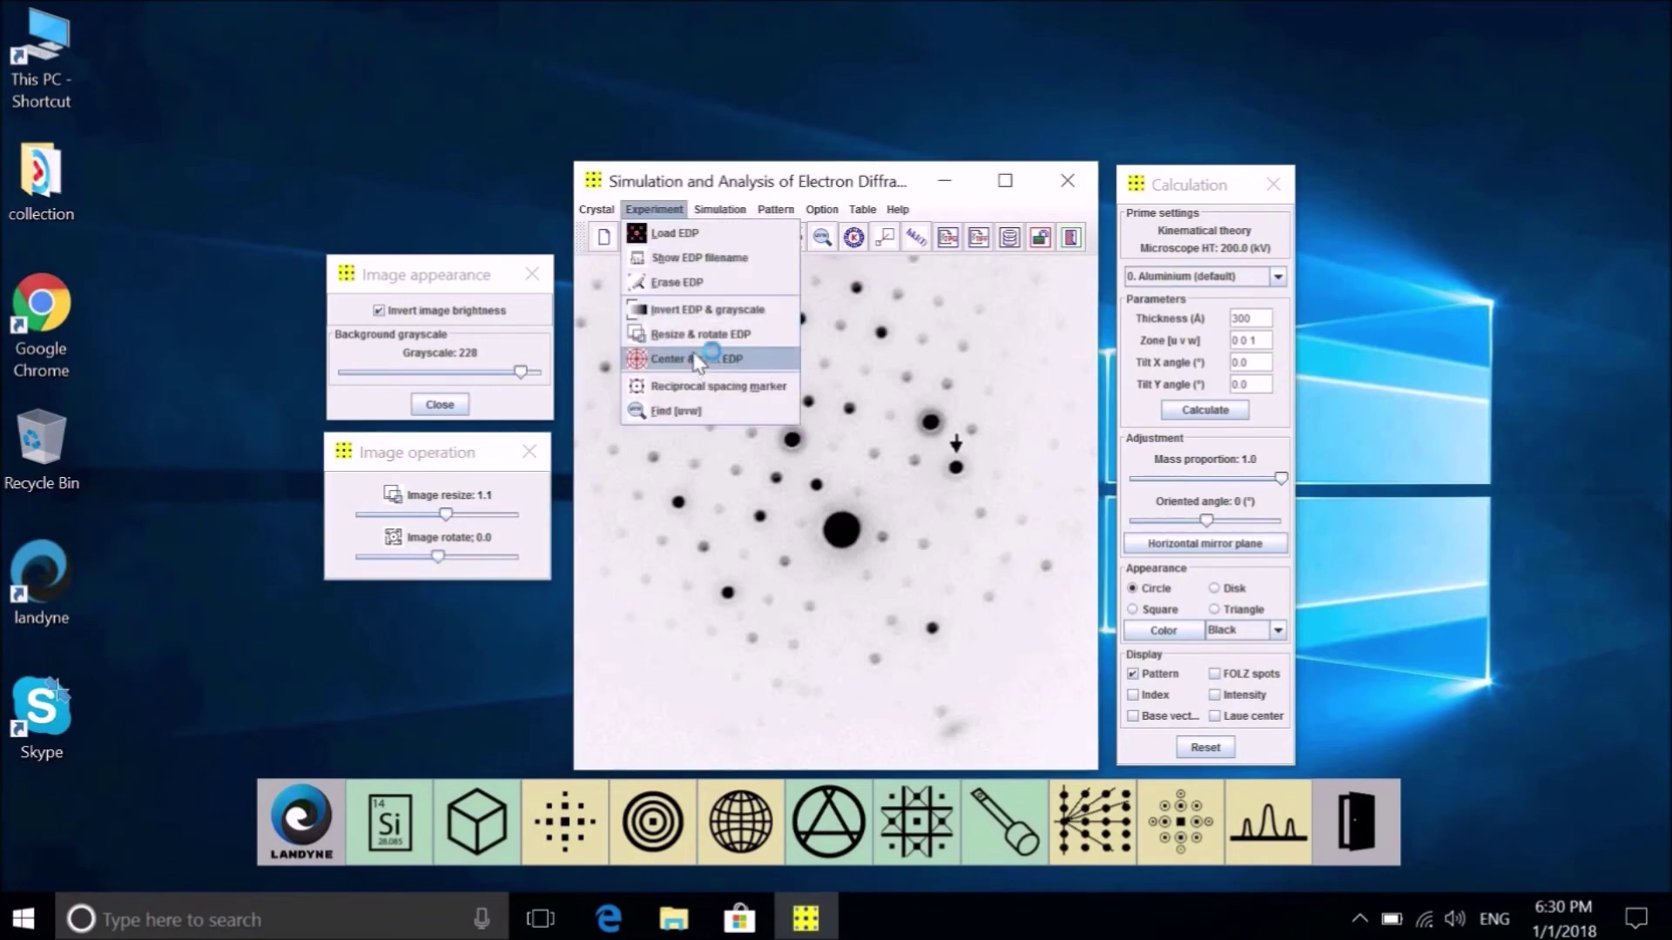
{"action": "left_click_drag", "start_coordinate": [1007, 60], "coordinate": [478, 614]}
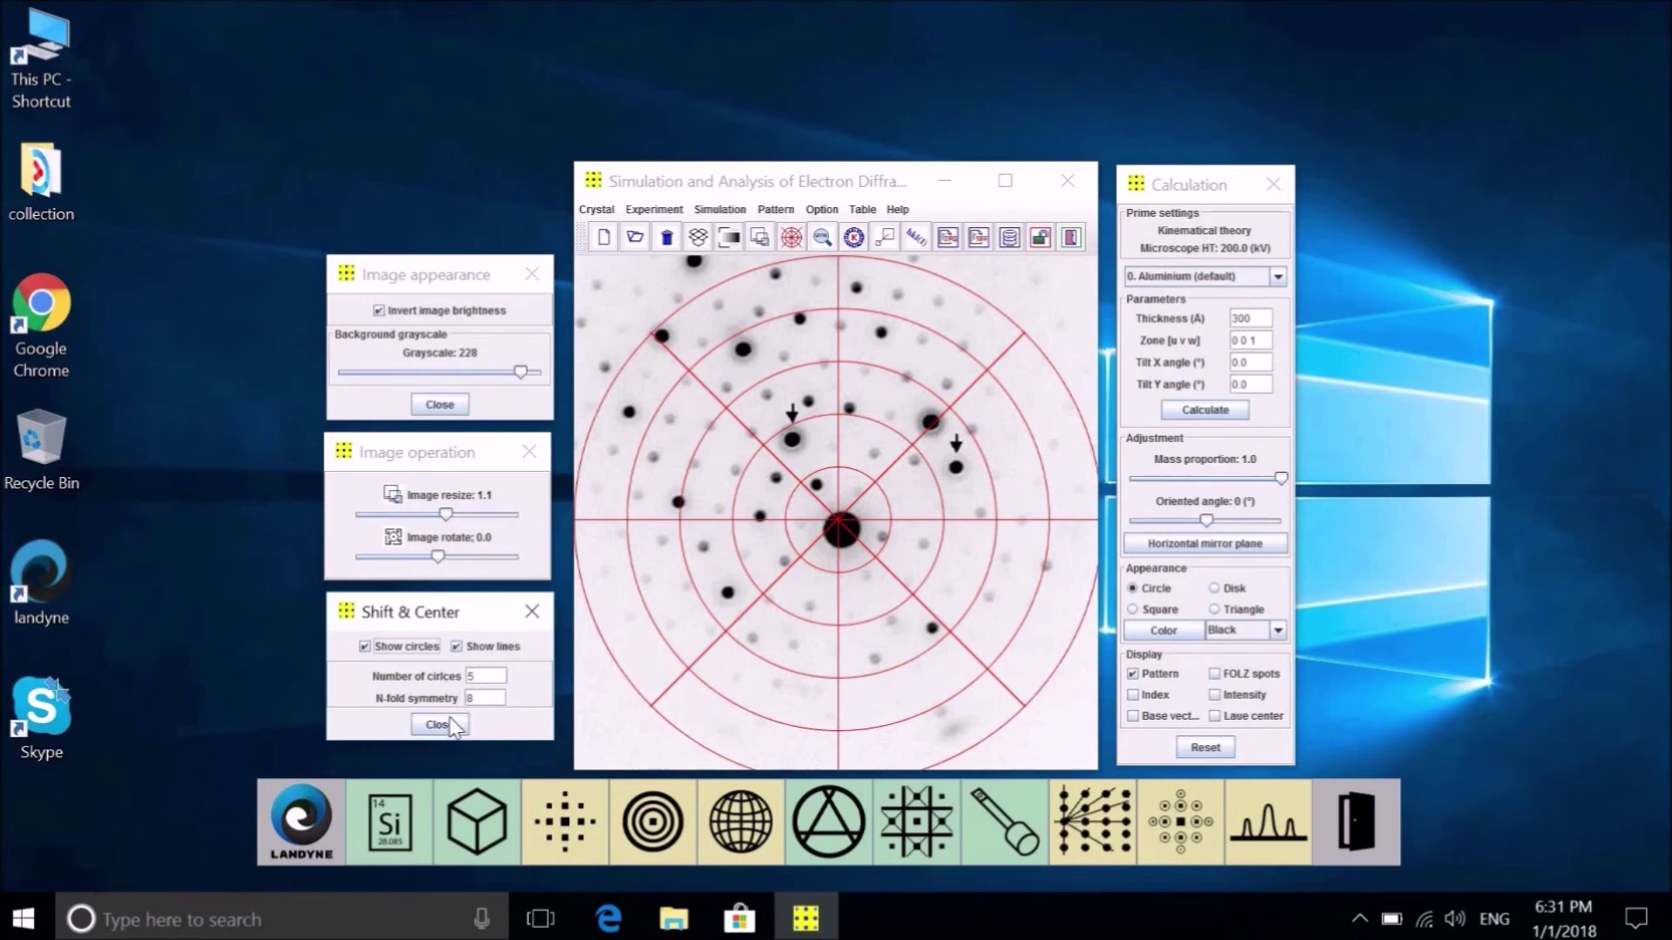
{"action": "left_click", "coordinate": [477, 699]}
{"action": "left_click", "coordinate": [840, 527]}
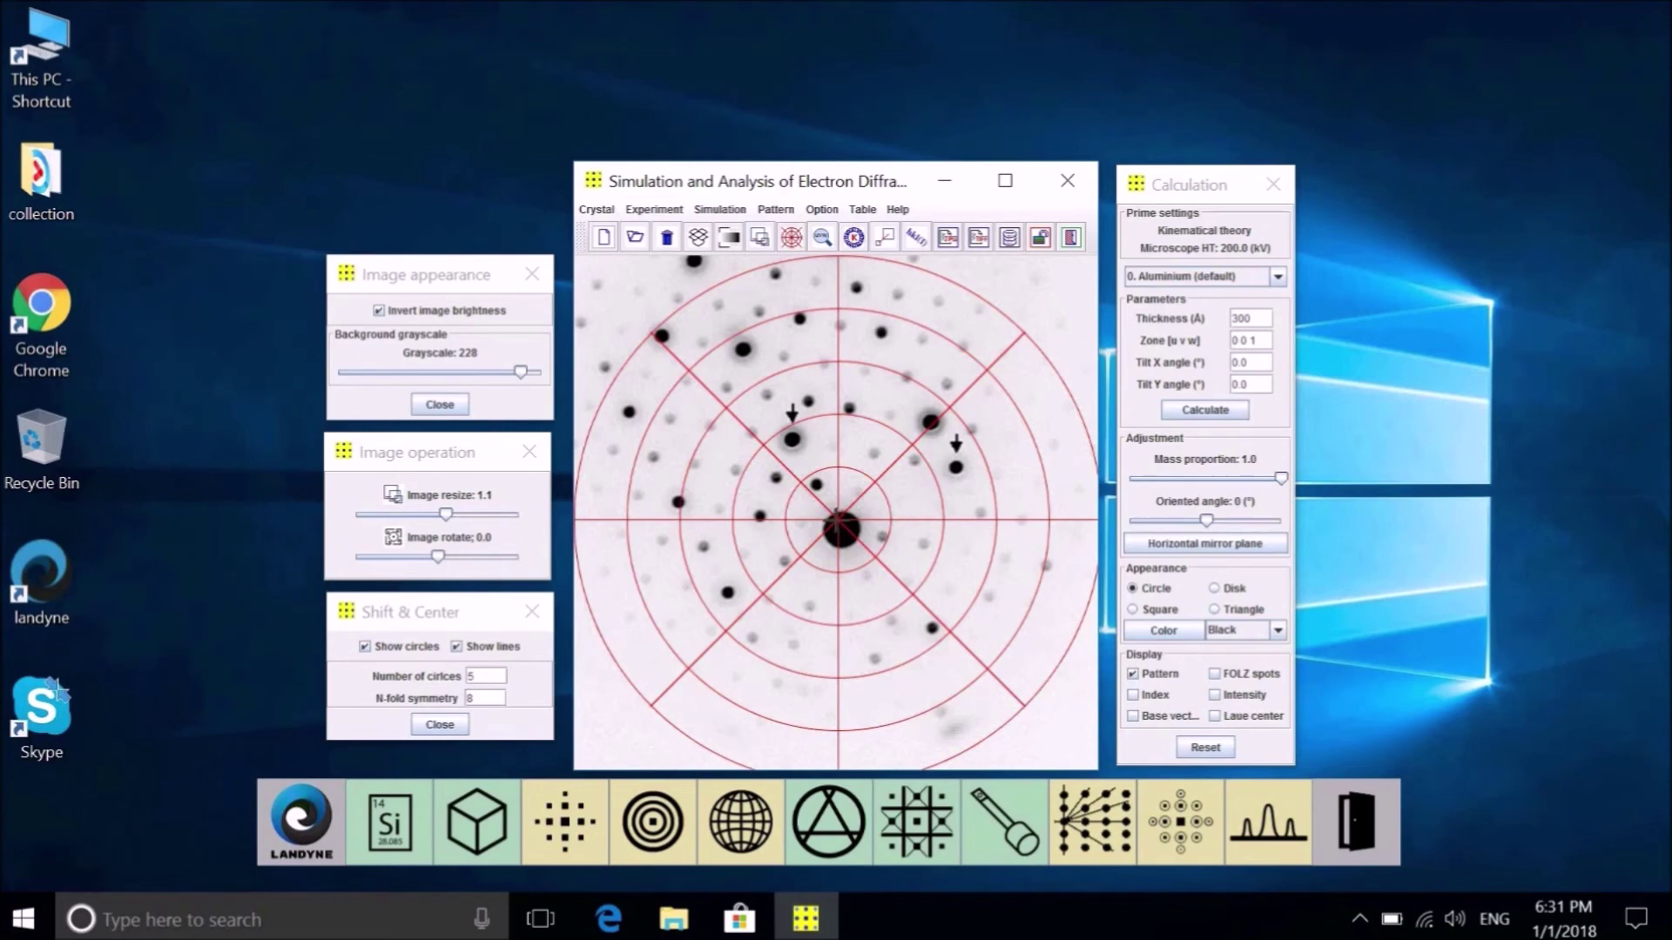
{"action": "left_click", "coordinate": [839, 525]}
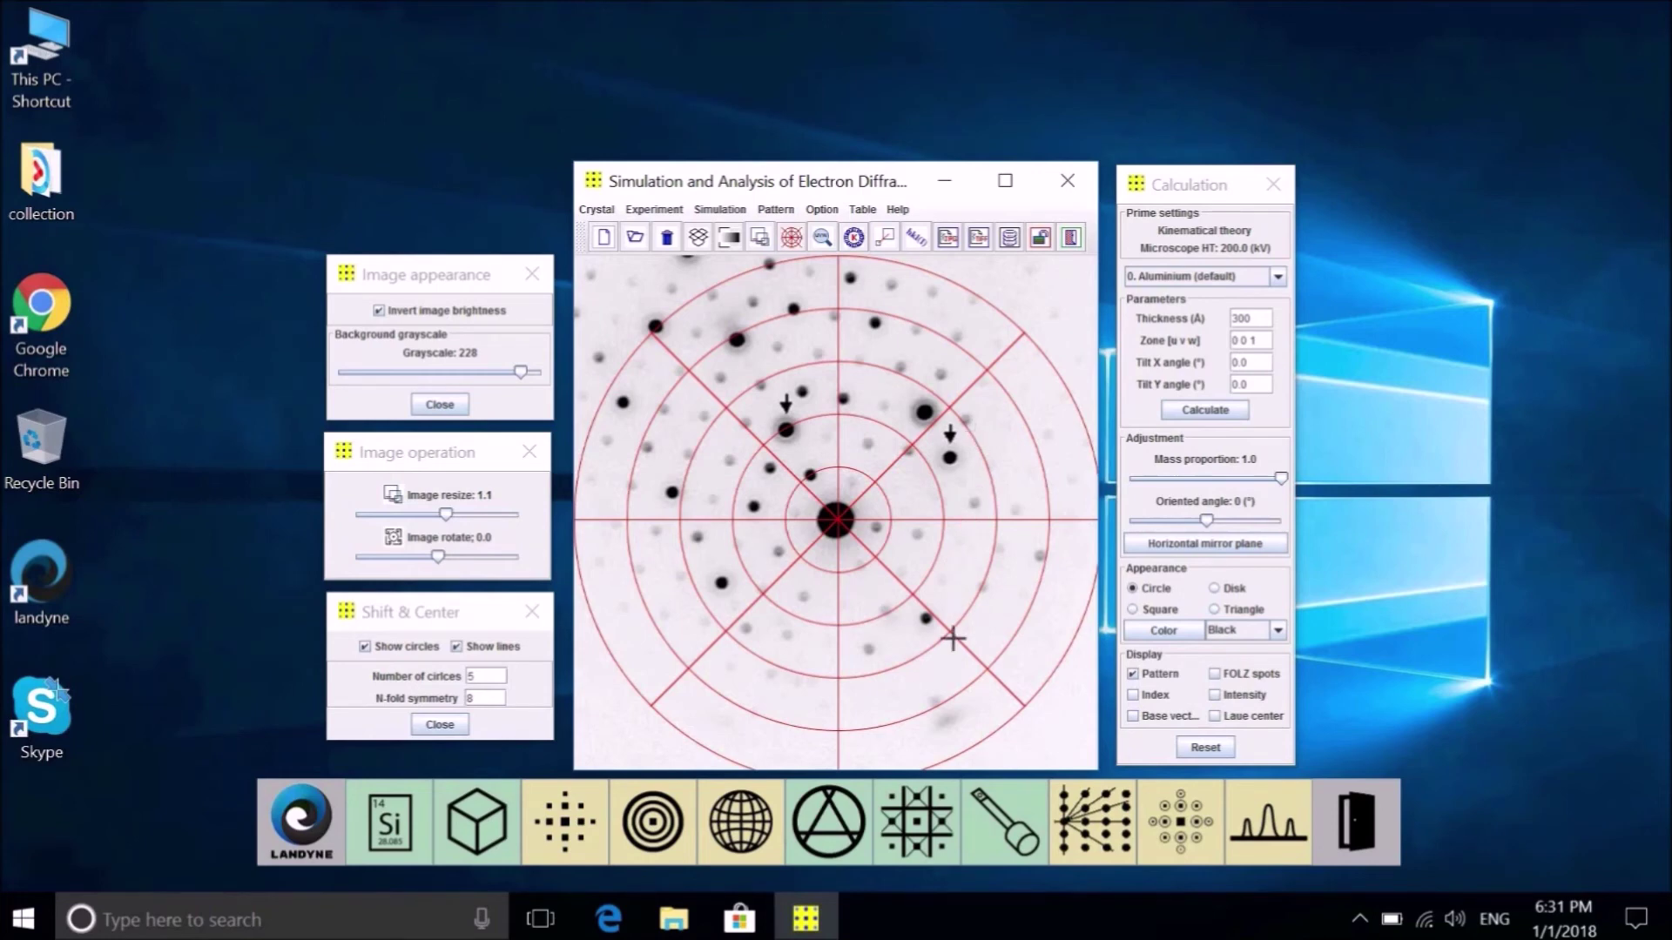
{"action": "key", "text": "Right"}
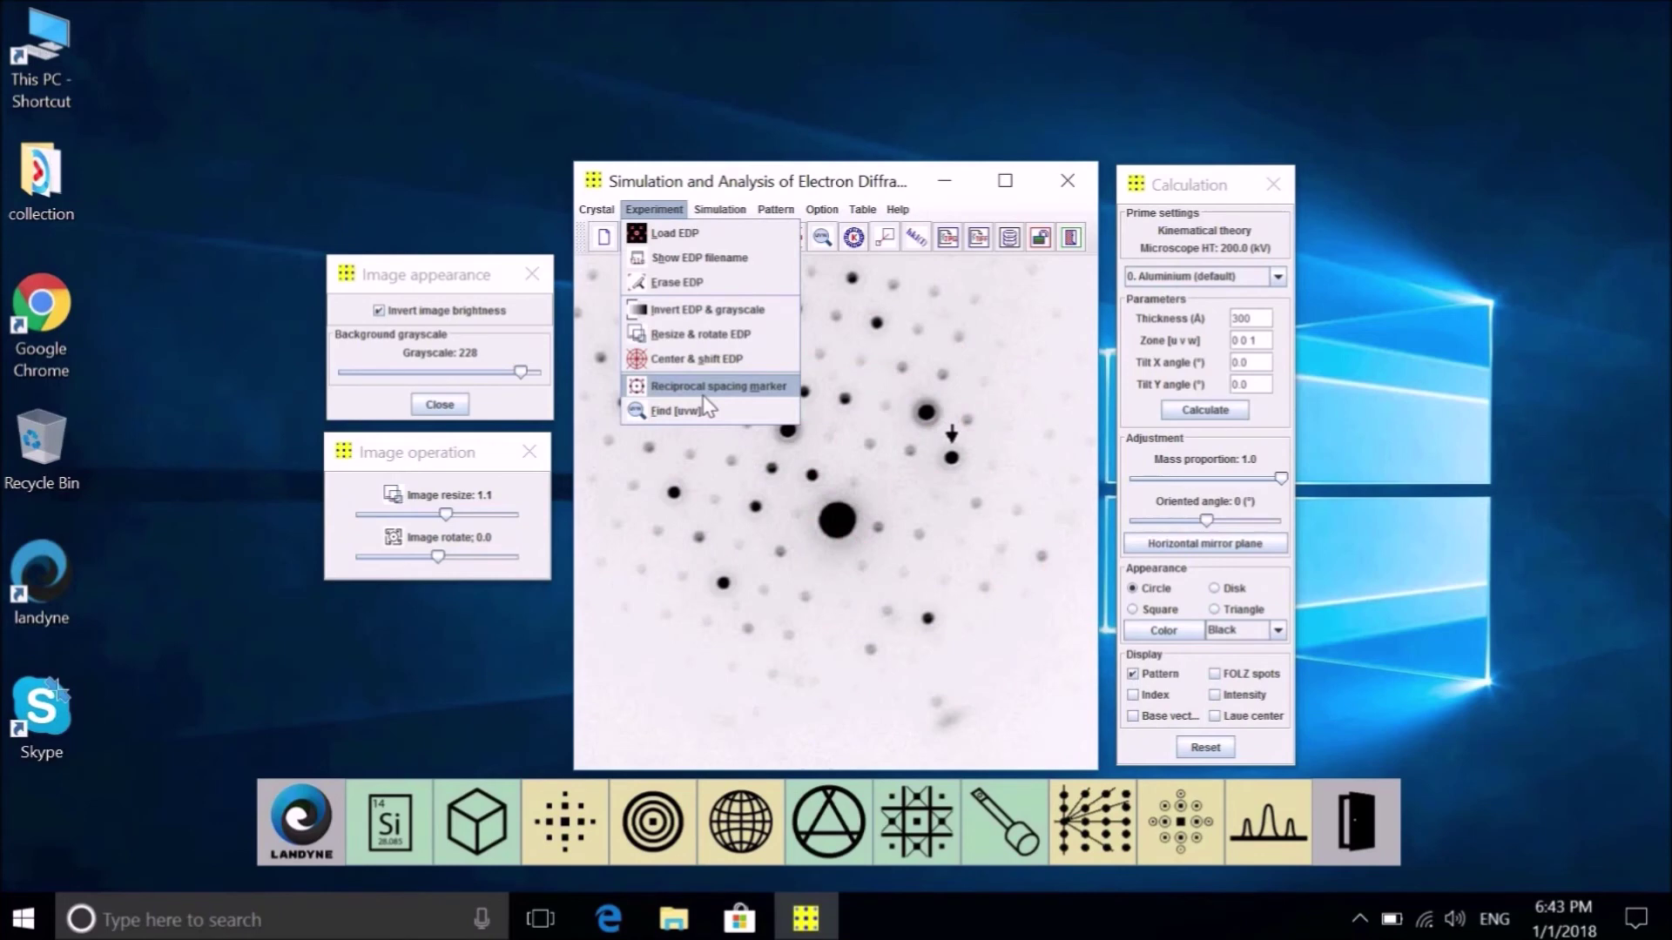
Show the reciprocal spacing circle on the experimental pattern with a radius of 2.95 1/nm.
{"action": "left_click", "coordinate": [704, 390]}
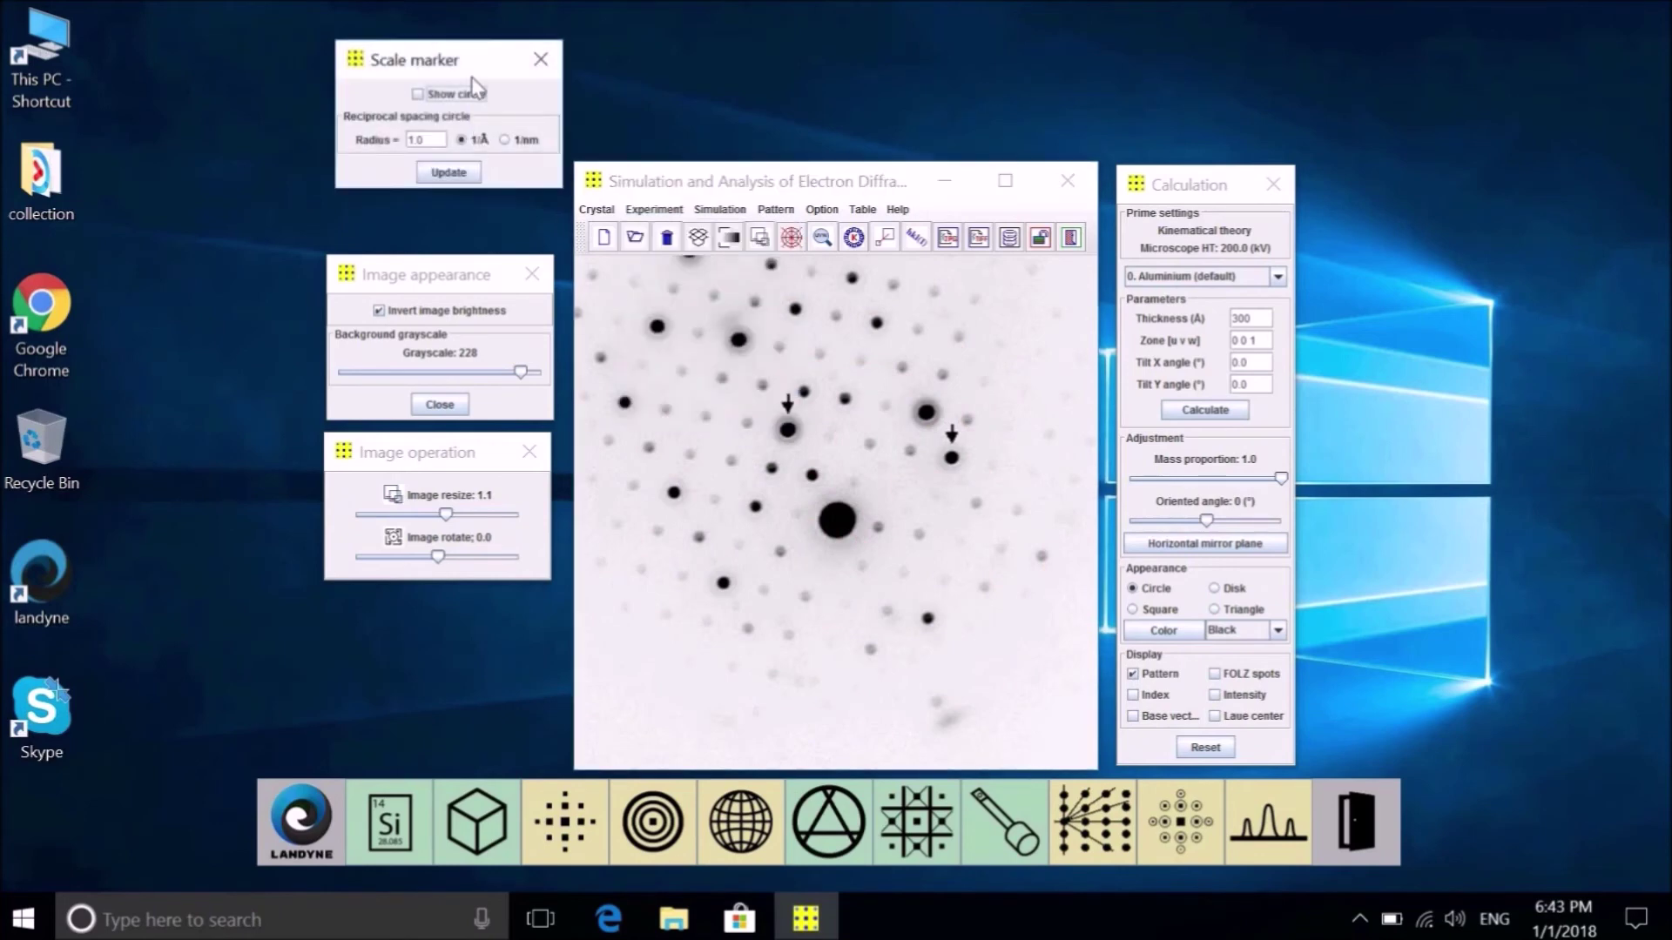
{"action": "left_click", "coordinate": [417, 94]}
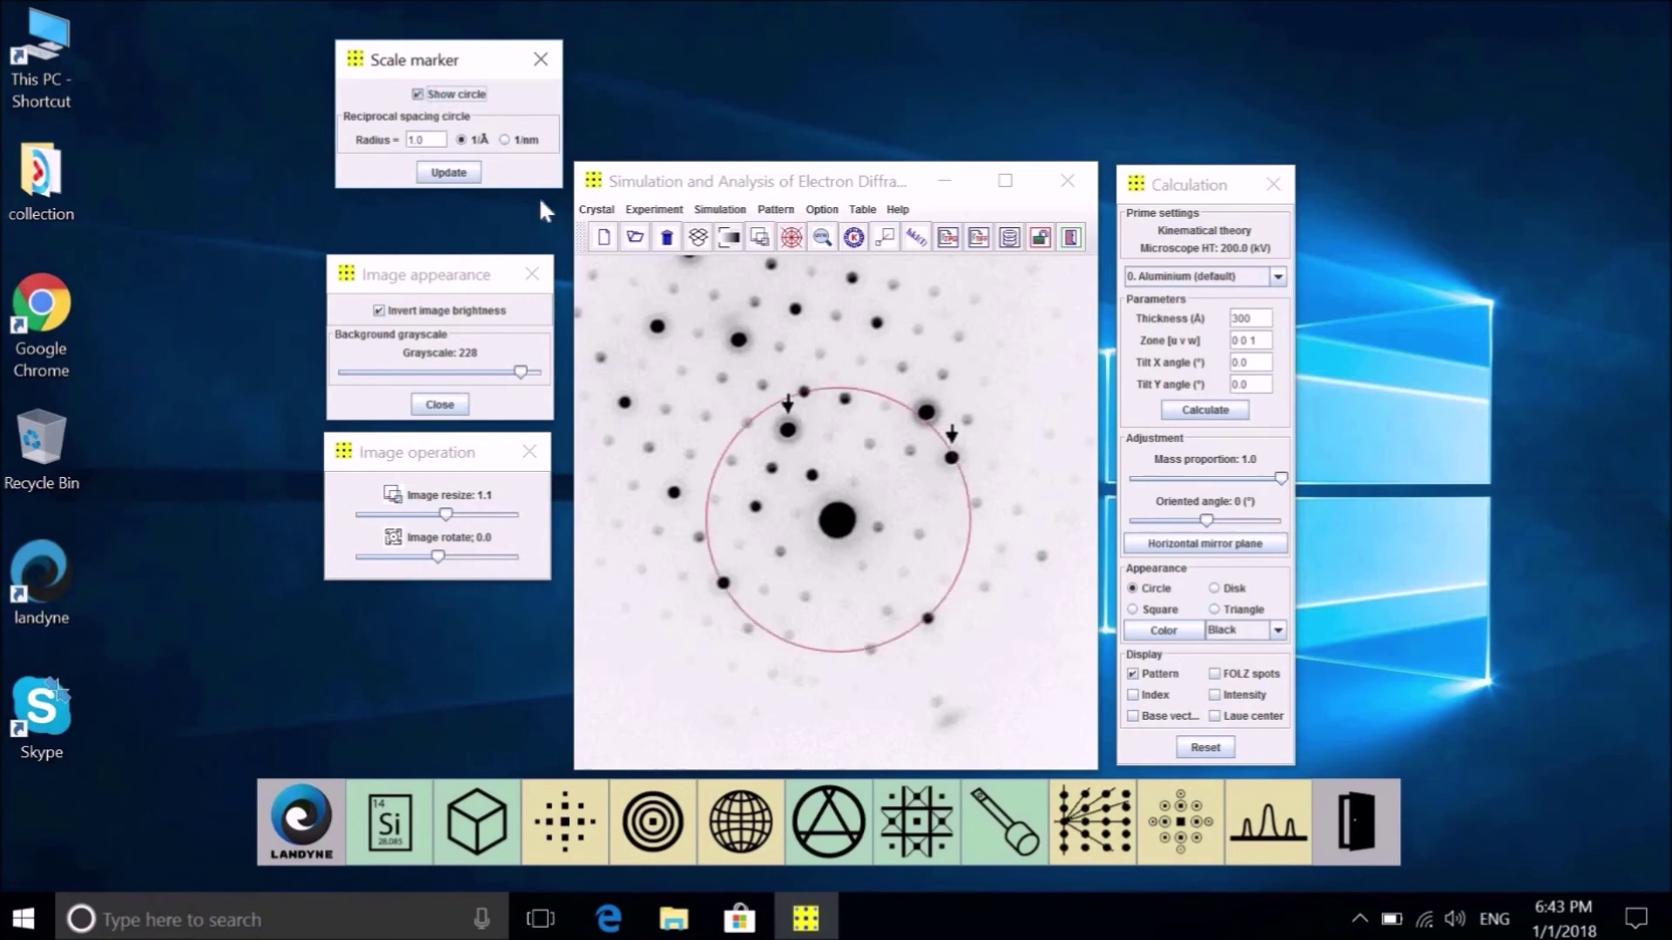
{"action": "left_click", "coordinate": [430, 141]}
{"action": "key", "text": "BackSpace"}
{"action": "type", "text": "3"}
{"action": "key", "text": "BackSpace"}
{"action": "type", "text": "2"}
{"action": "left_click", "coordinate": [505, 140]}
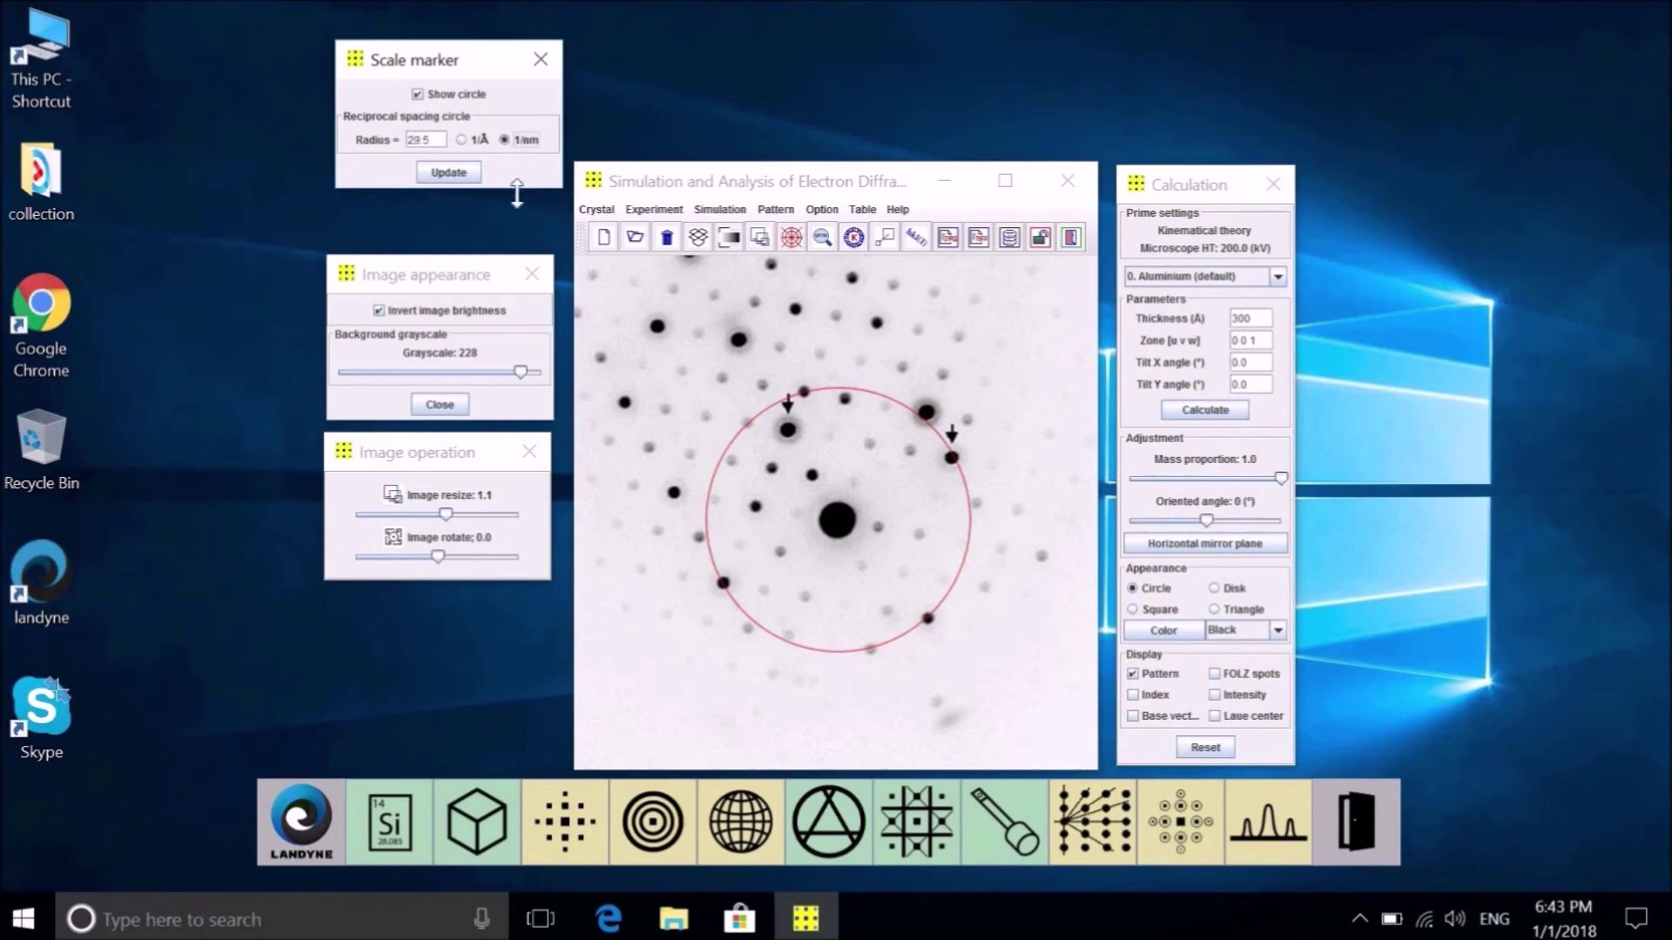
{"action": "left_click", "coordinate": [448, 173]}
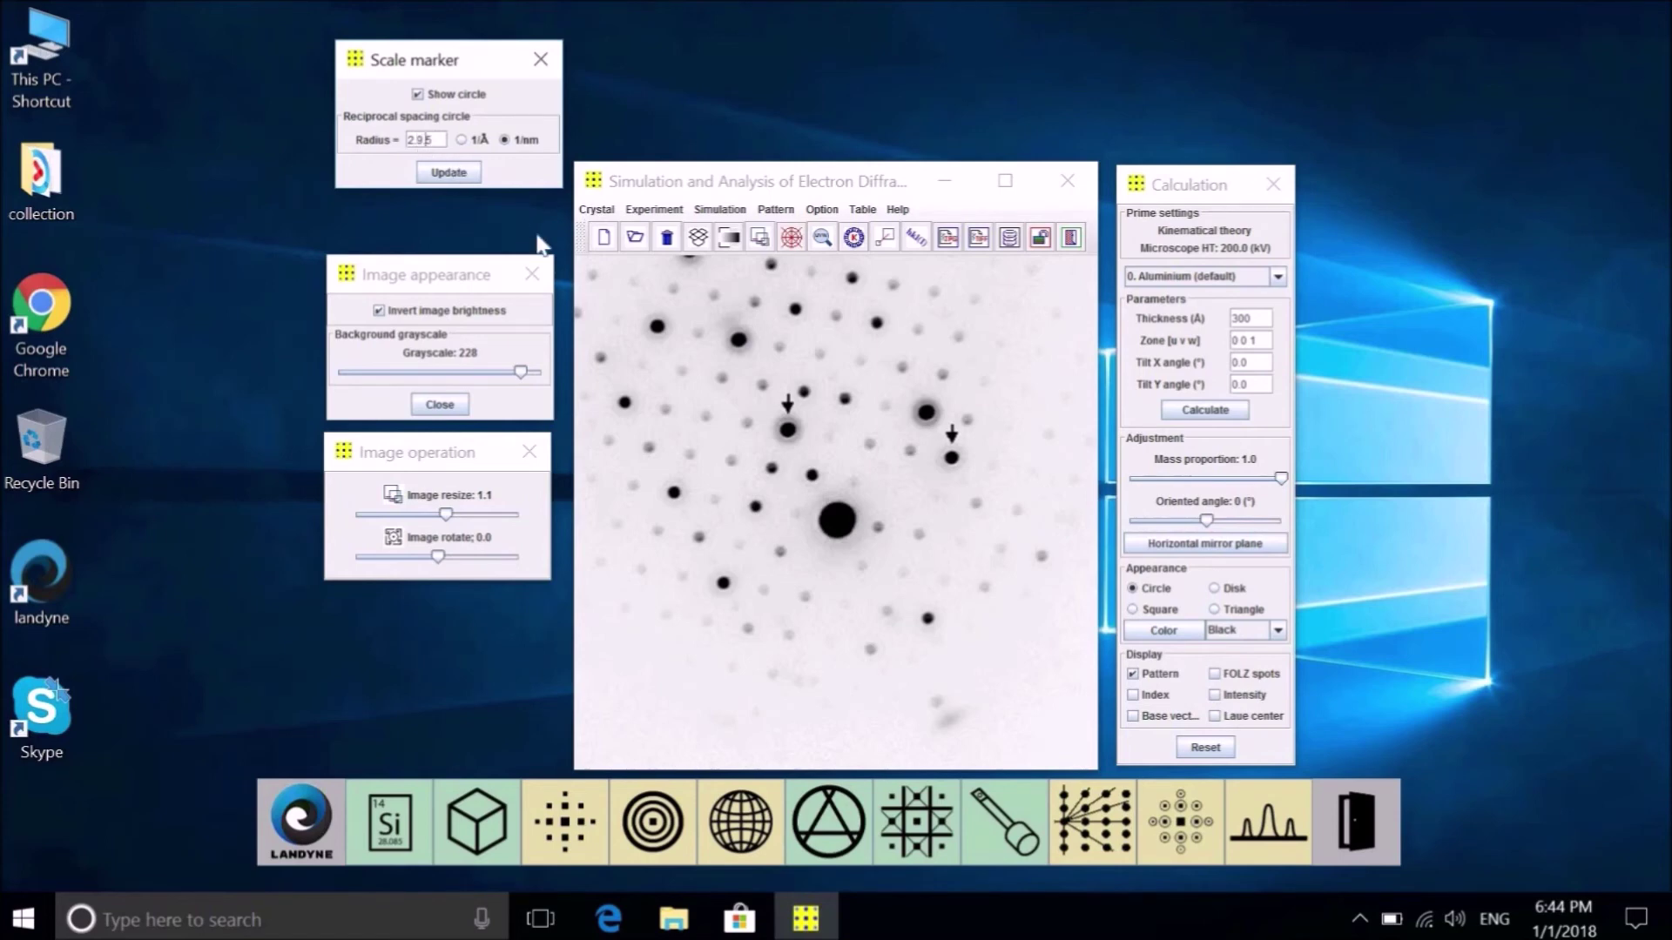
{"action": "double_click", "coordinate": [423, 140]}
{"action": "type", "text": "2.95"}
{"action": "left_click", "coordinate": [461, 174]}
Zoom the pattern scale to about 2.64 so the spacing circle reaches the upper arrowed spot, and update the scale marker.
{"action": "left_click", "coordinate": [885, 240]}
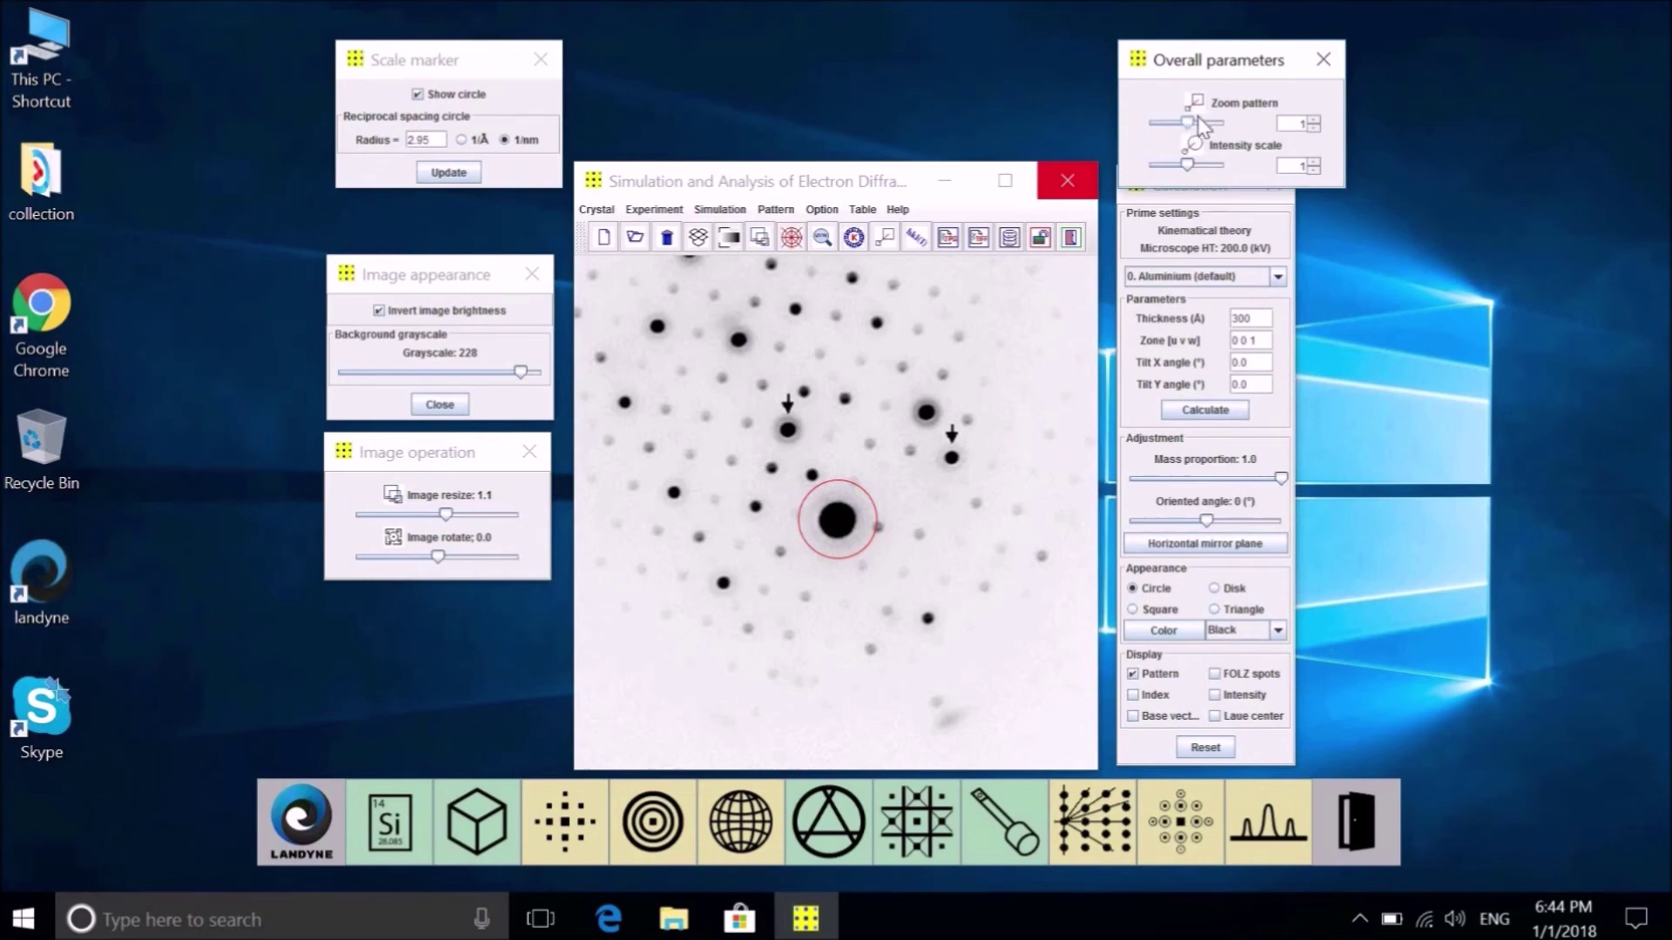
{"action": "left_click_drag", "start_coordinate": [1189, 127], "coordinate": [1204, 128]}
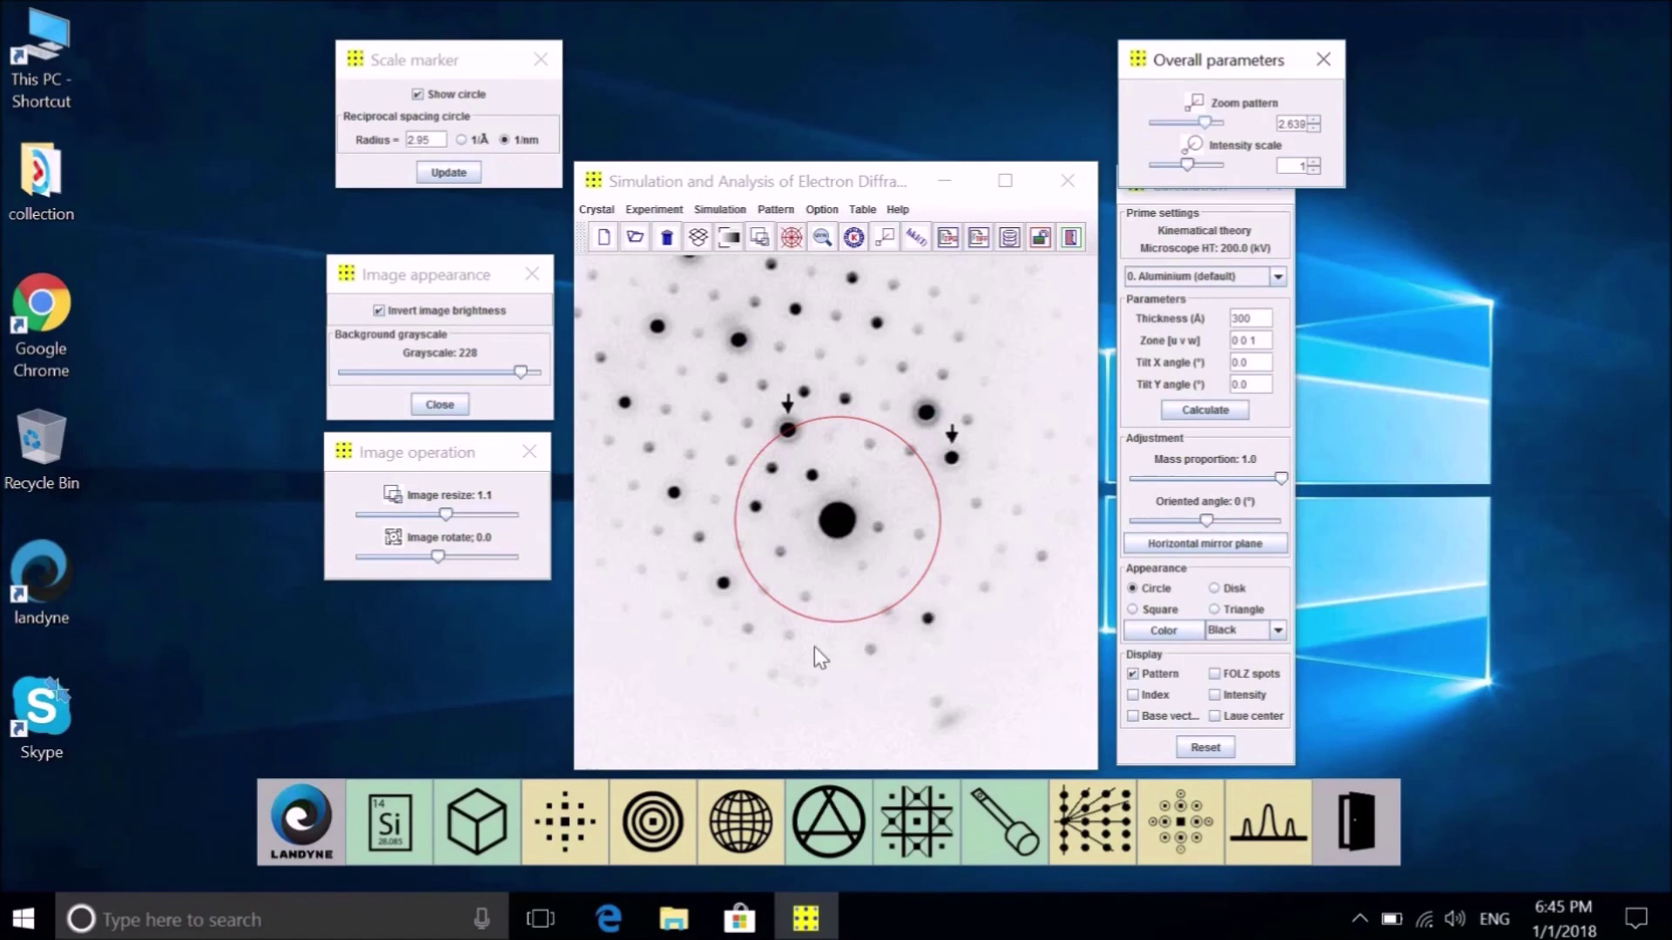
{"action": "left_click", "coordinate": [441, 175]}
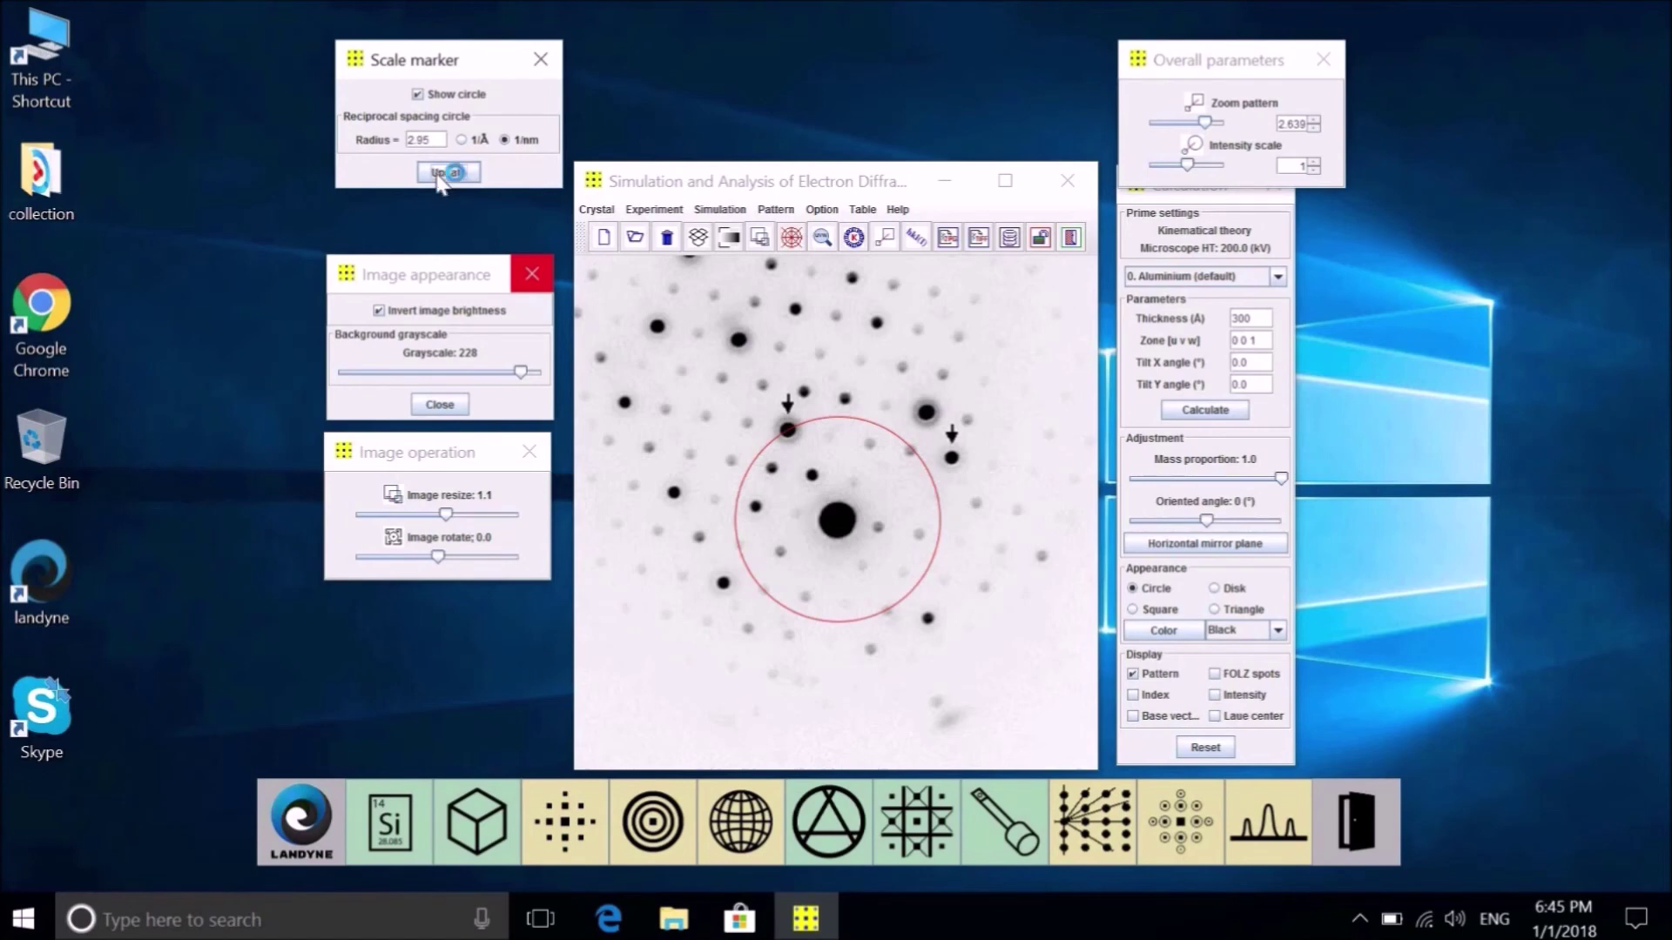
{"action": "left_click", "coordinate": [443, 181]}
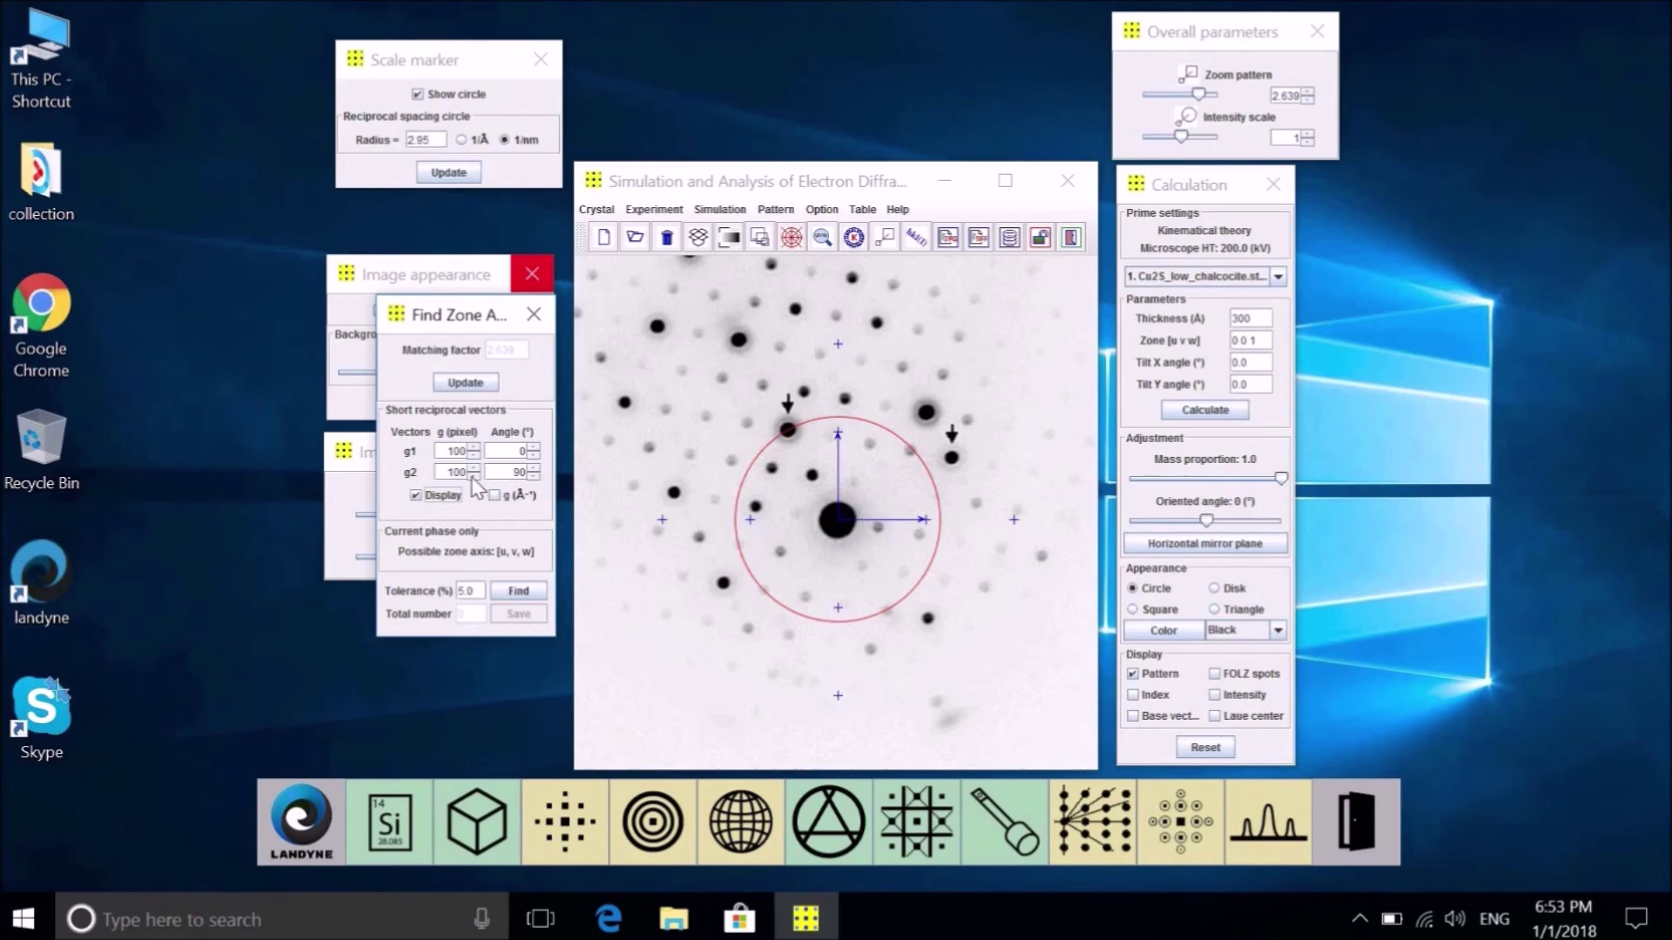
Set the angle of short reciprocal vector g1 to -10.5° to align it with the row of spots.
{"action": "left_click", "coordinate": [533, 457]}
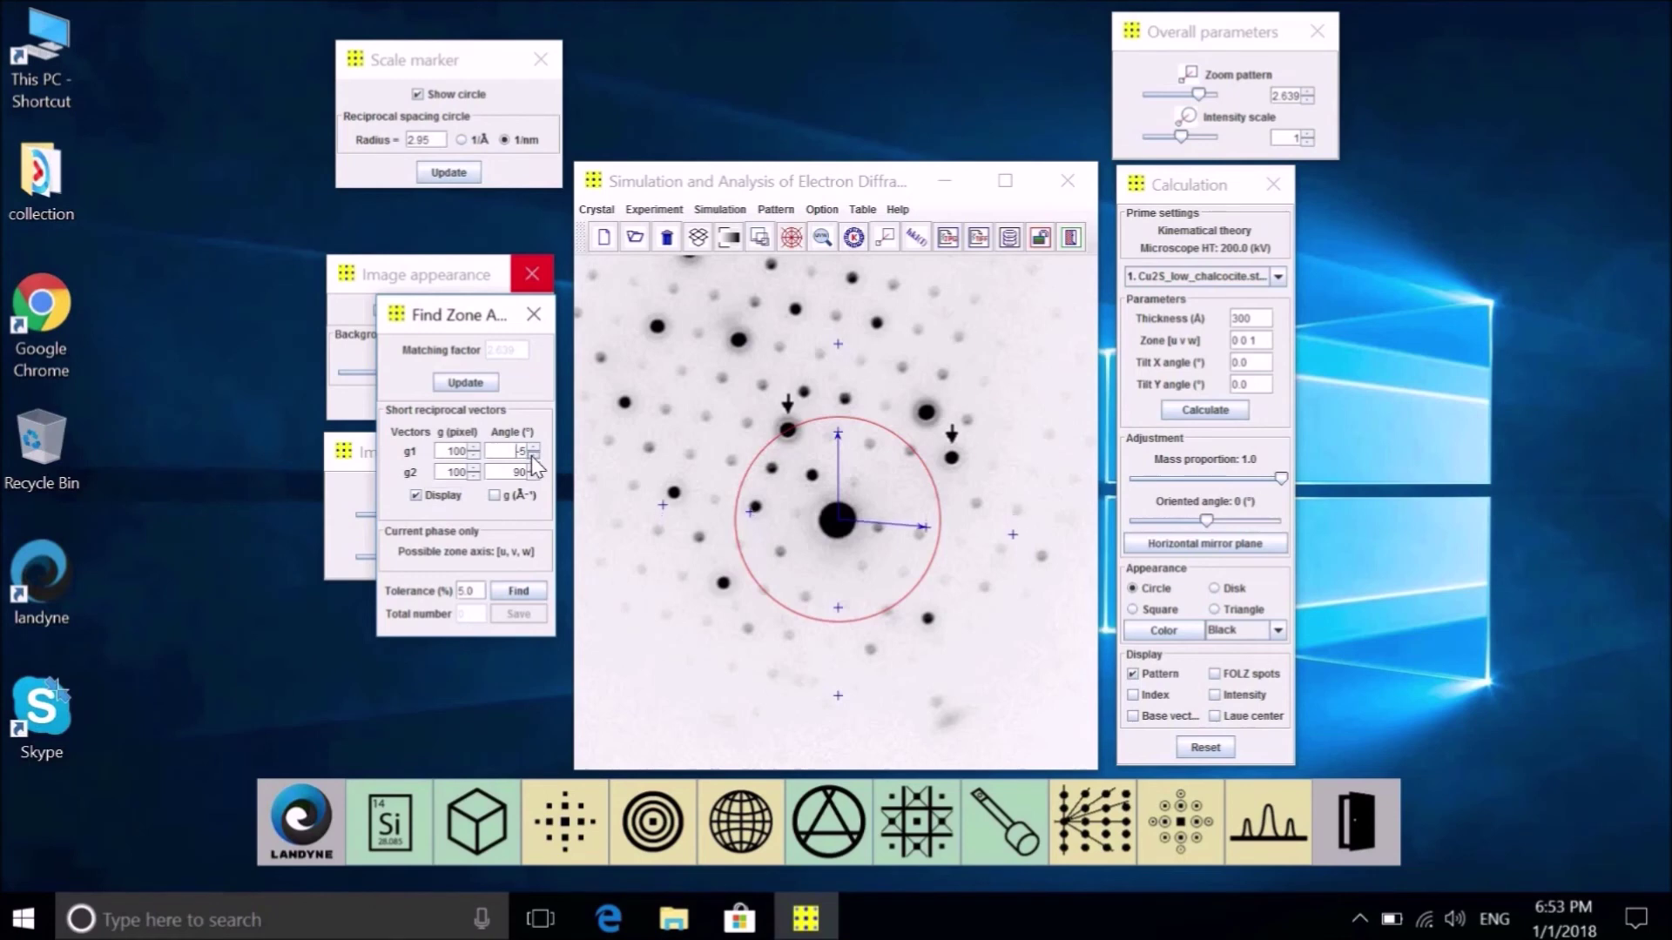
{"action": "left_click", "coordinate": [532, 458]}
{"action": "left_click", "coordinate": [532, 458]}
{"action": "left_click", "coordinate": [532, 458]}
{"action": "left_click", "coordinate": [533, 457]}
{"action": "left_click", "coordinate": [533, 457]}
{"action": "left_click", "coordinate": [532, 458]}
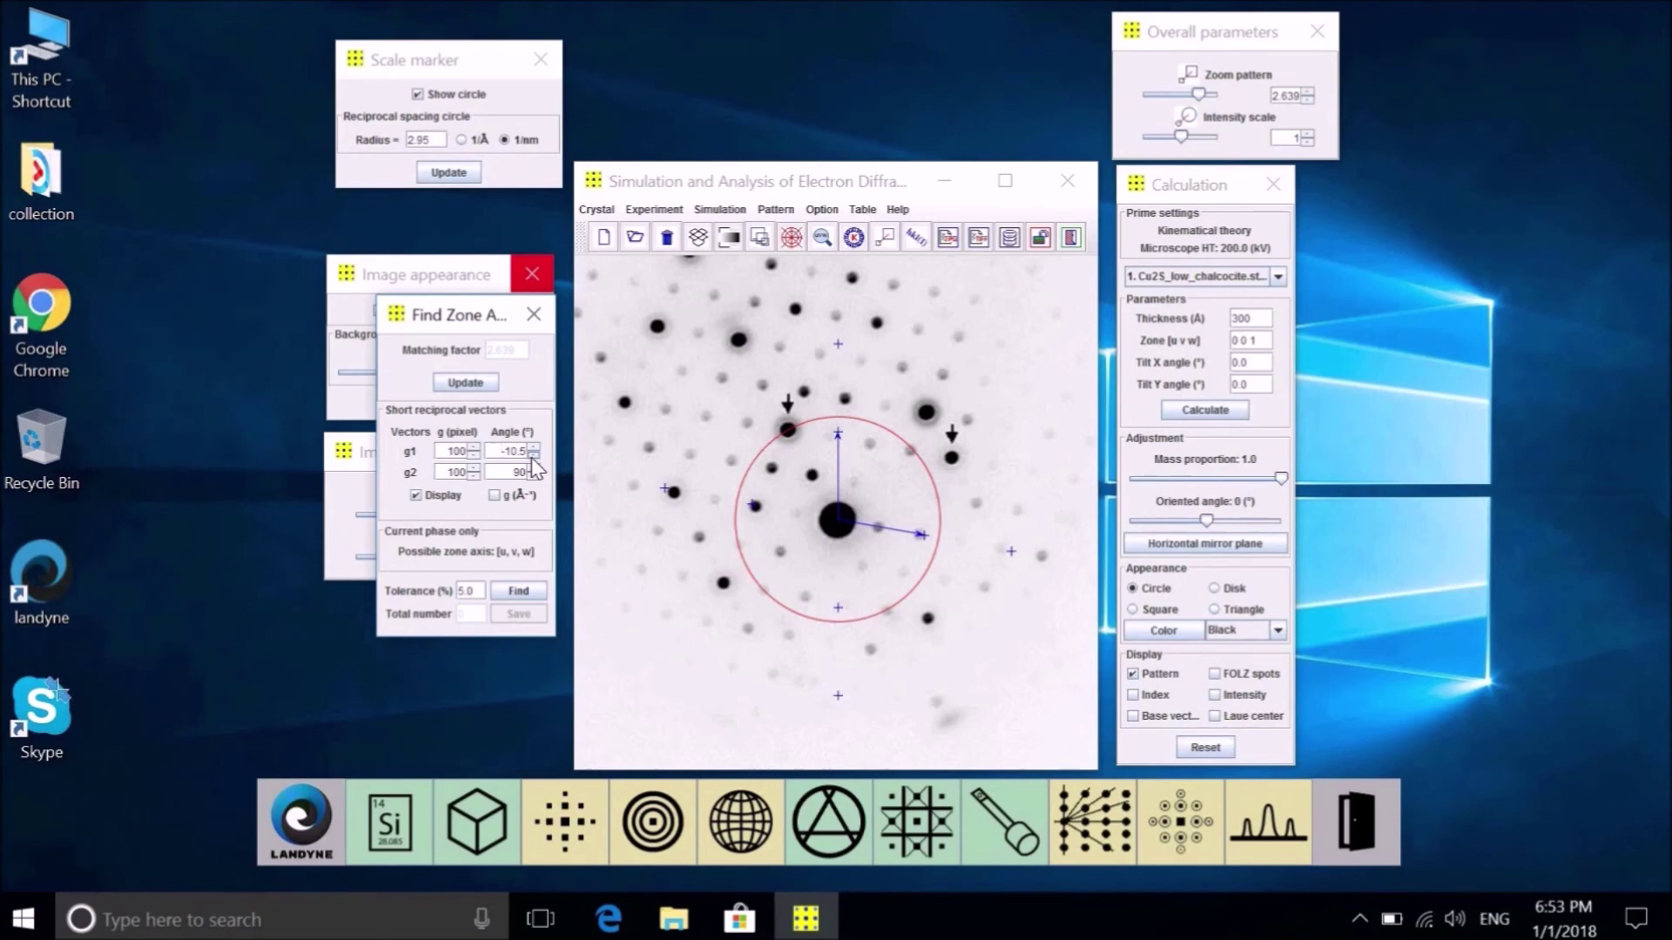
Set the length of vector g1 to 47.4 pixels so its markers match the spot spacing along the row.
{"action": "left_click", "coordinate": [473, 456]}
{"action": "left_click", "coordinate": [473, 456]}
{"action": "left_click", "coordinate": [473, 456]}
{"action": "left_click_drag", "start_coordinate": [445, 450], "coordinate": [506, 448]}
{"action": "left_click", "coordinate": [475, 455]}
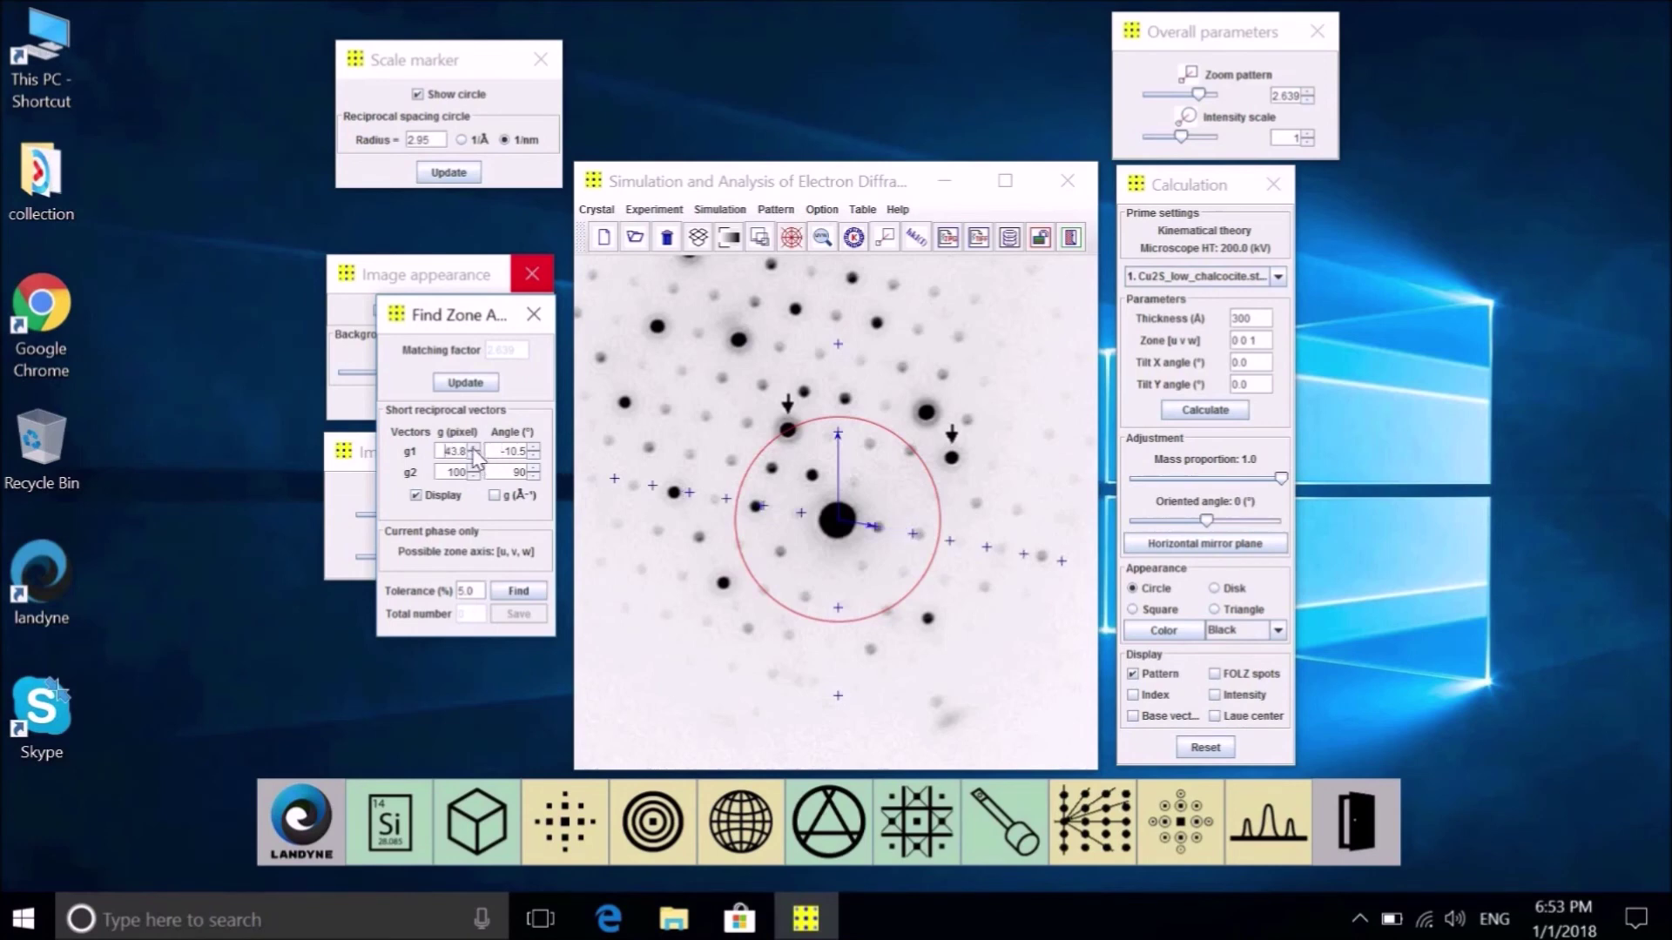
{"action": "double_click", "coordinate": [474, 448]}
{"action": "left_click", "coordinate": [474, 448]}
{"action": "left_click", "coordinate": [474, 449]}
{"action": "left_click", "coordinate": [474, 448]}
{"action": "left_click", "coordinate": [474, 449]}
{"action": "left_click", "coordinate": [473, 448]}
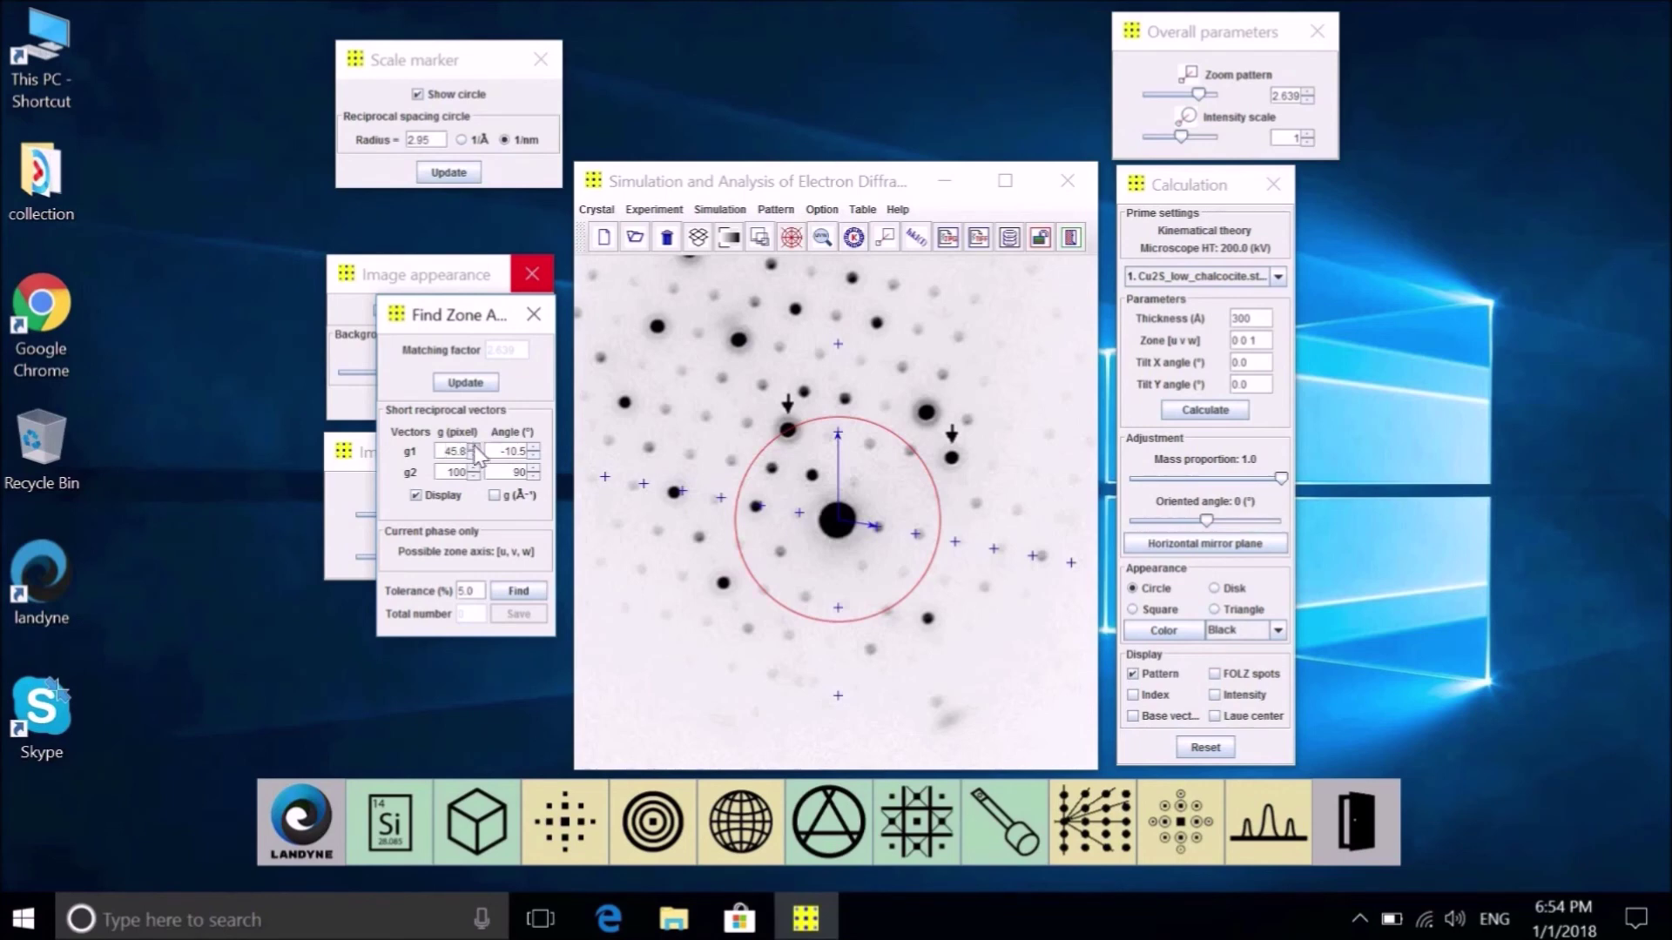
{"action": "left_click", "coordinate": [474, 448]}
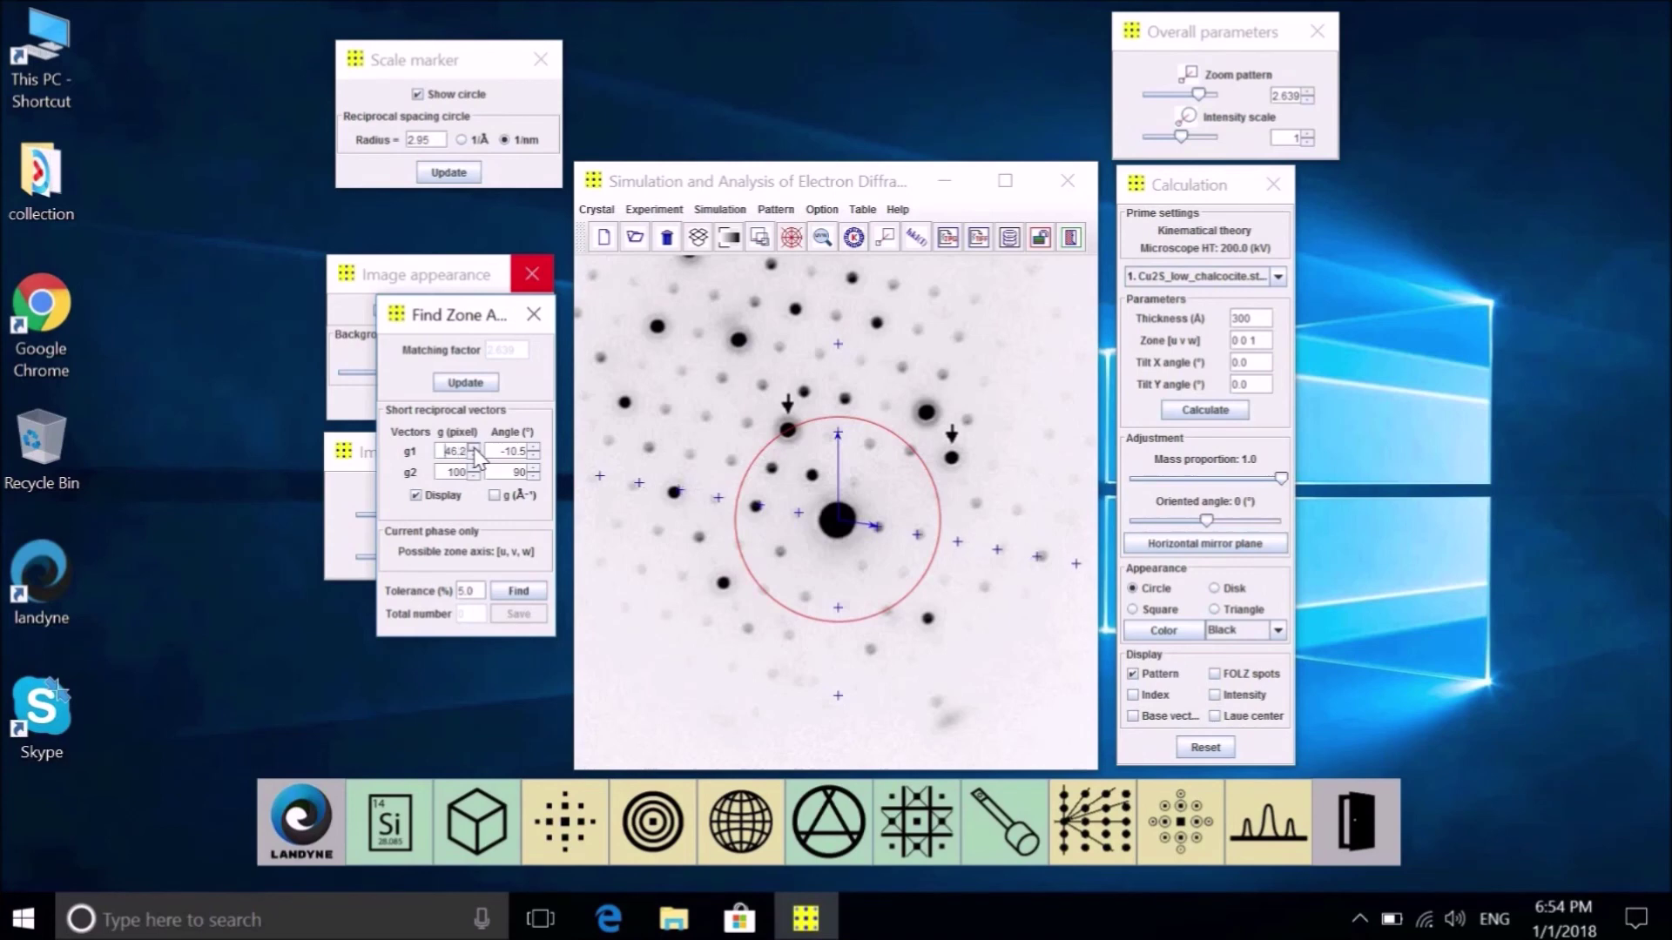
{"action": "left_click", "coordinate": [474, 446]}
{"action": "left_click", "coordinate": [474, 446]}
Set the angle of short reciprocal vector g2 to 67.5° to align it with the second row of spots.
{"action": "left_click", "coordinate": [534, 478]}
{"action": "left_click", "coordinate": [533, 478]}
{"action": "left_click", "coordinate": [534, 477]}
{"action": "left_click", "coordinate": [534, 477]}
{"action": "left_click", "coordinate": [534, 477]}
{"action": "left_click", "coordinate": [533, 476]}
{"action": "left_click", "coordinate": [533, 476]}
{"action": "left_click", "coordinate": [533, 476]}
{"action": "left_click", "coordinate": [533, 476]}
{"action": "left_click", "coordinate": [533, 477]}
{"action": "left_click", "coordinate": [533, 477]}
{"action": "left_click", "coordinate": [533, 478]}
{"action": "left_click", "coordinate": [533, 478]}
{"action": "left_click", "coordinate": [533, 477]}
{"action": "left_click", "coordinate": [532, 477]}
{"action": "left_click", "coordinate": [533, 477]}
{"action": "left_click", "coordinate": [533, 477]}
{"action": "left_click", "coordinate": [533, 477]}
{"action": "left_click", "coordinate": [533, 477]}
{"action": "left_click", "coordinate": [533, 477]}
{"action": "left_click", "coordinate": [532, 477]}
{"action": "left_click", "coordinate": [533, 477]}
{"action": "left_click", "coordinate": [533, 478]}
{"action": "left_click", "coordinate": [533, 478]}
{"action": "left_click", "coordinate": [533, 477]}
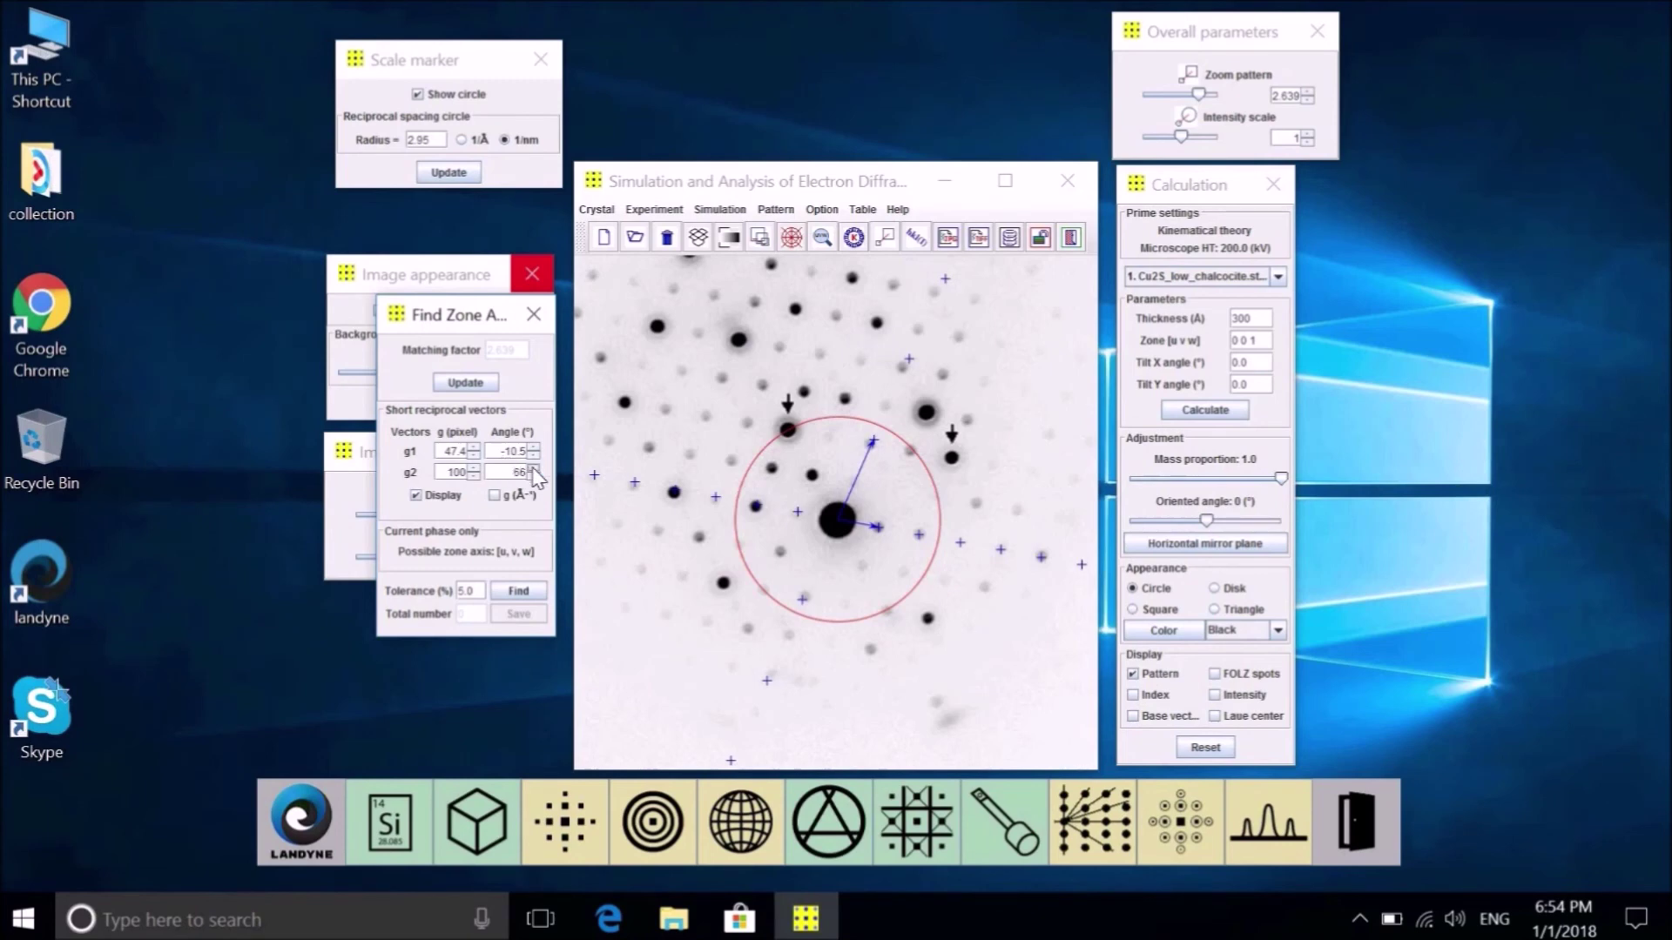
{"action": "left_click", "coordinate": [534, 468]}
{"action": "left_click", "coordinate": [534, 468]}
{"action": "left_click", "coordinate": [533, 476]}
Set the length of vector g2 to 47.8 pixels to match the spot spacing in its direction.
{"action": "left_click_drag", "start_coordinate": [487, 467], "coordinate": [506, 467]}
{"action": "type", "text": "50"}
{"action": "left_click", "coordinate": [474, 469]}
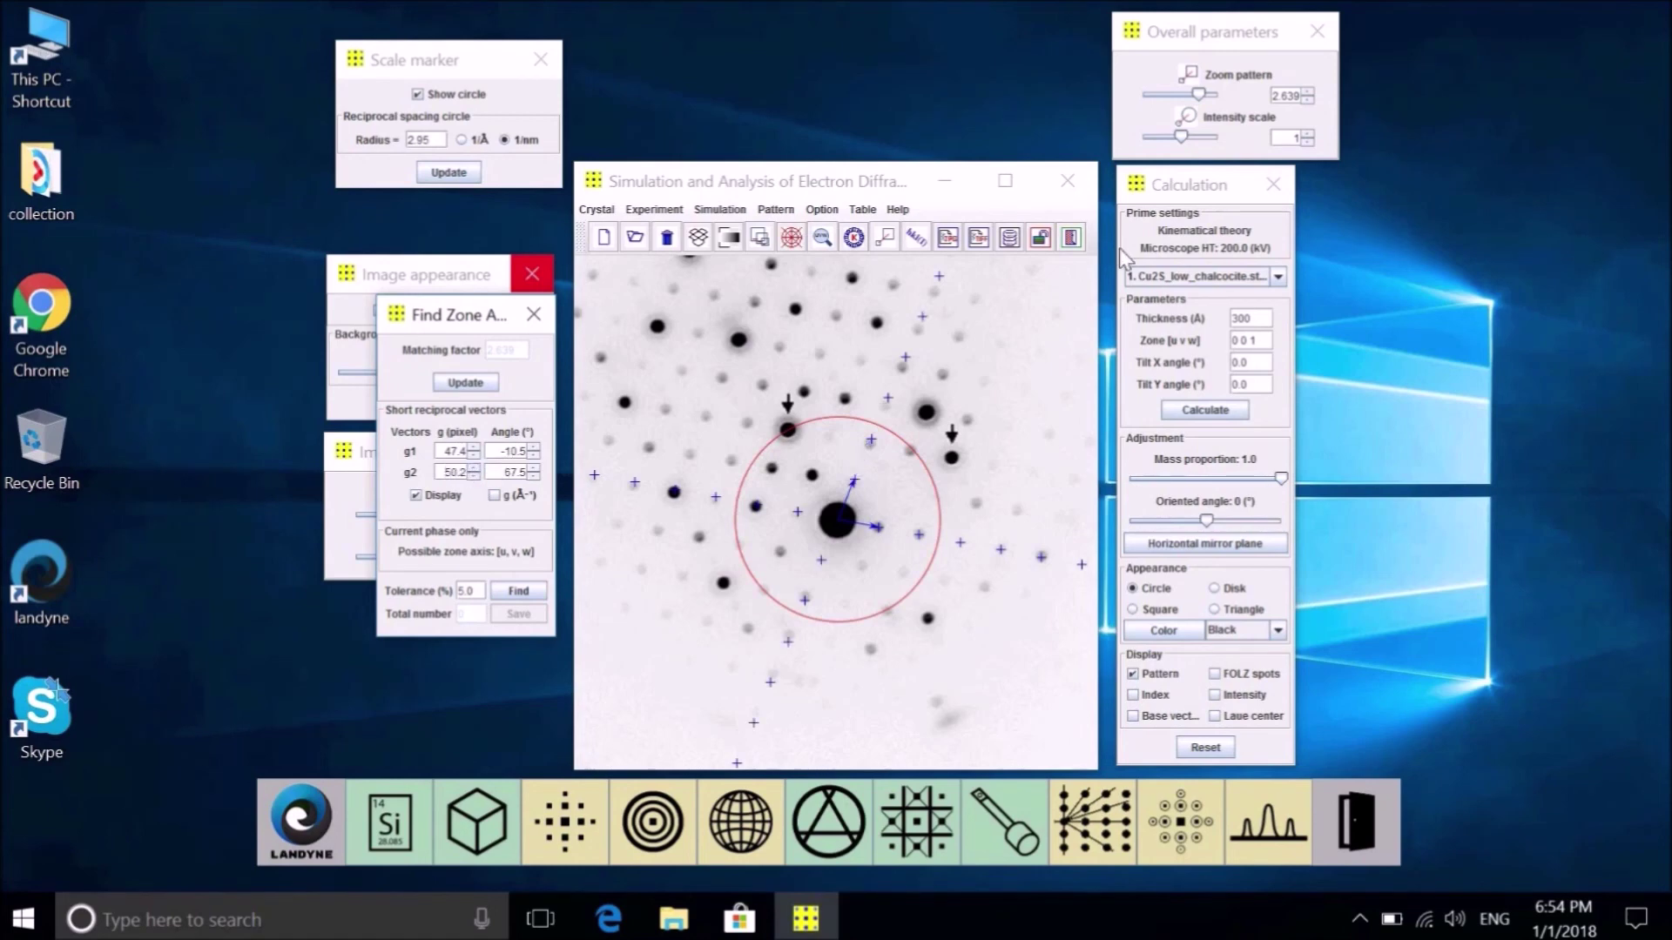
{"action": "left_click", "coordinate": [475, 476]}
{"action": "left_click", "coordinate": [475, 475]}
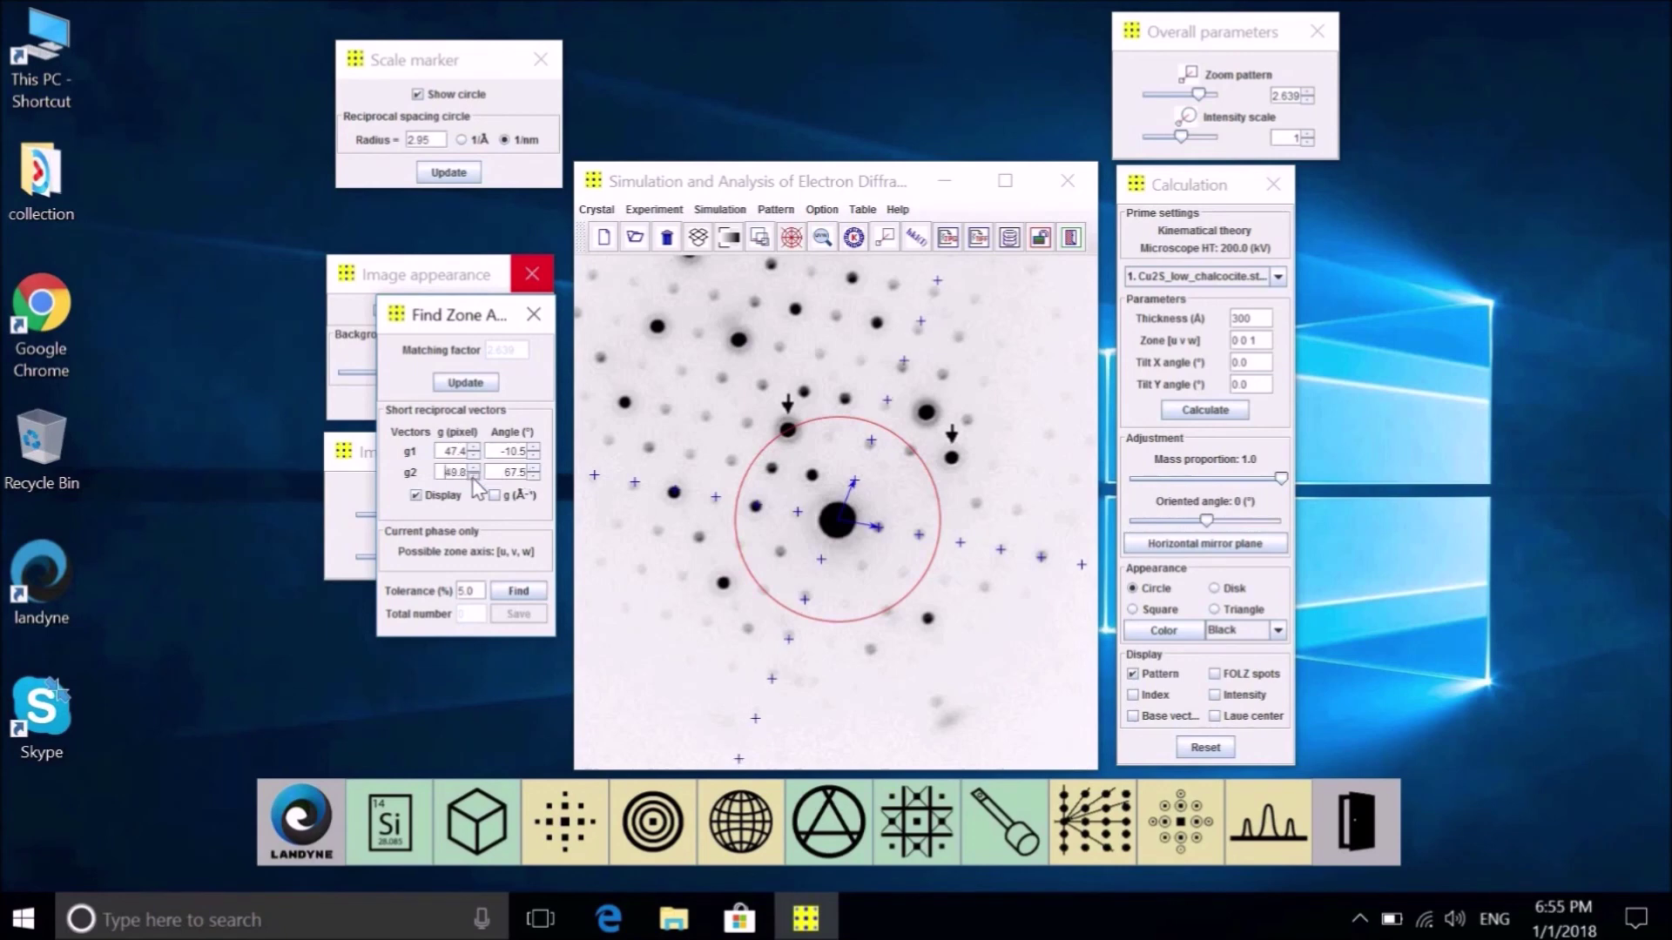
{"action": "left_click", "coordinate": [475, 476]}
{"action": "left_click", "coordinate": [474, 476]}
{"action": "left_click", "coordinate": [475, 477]}
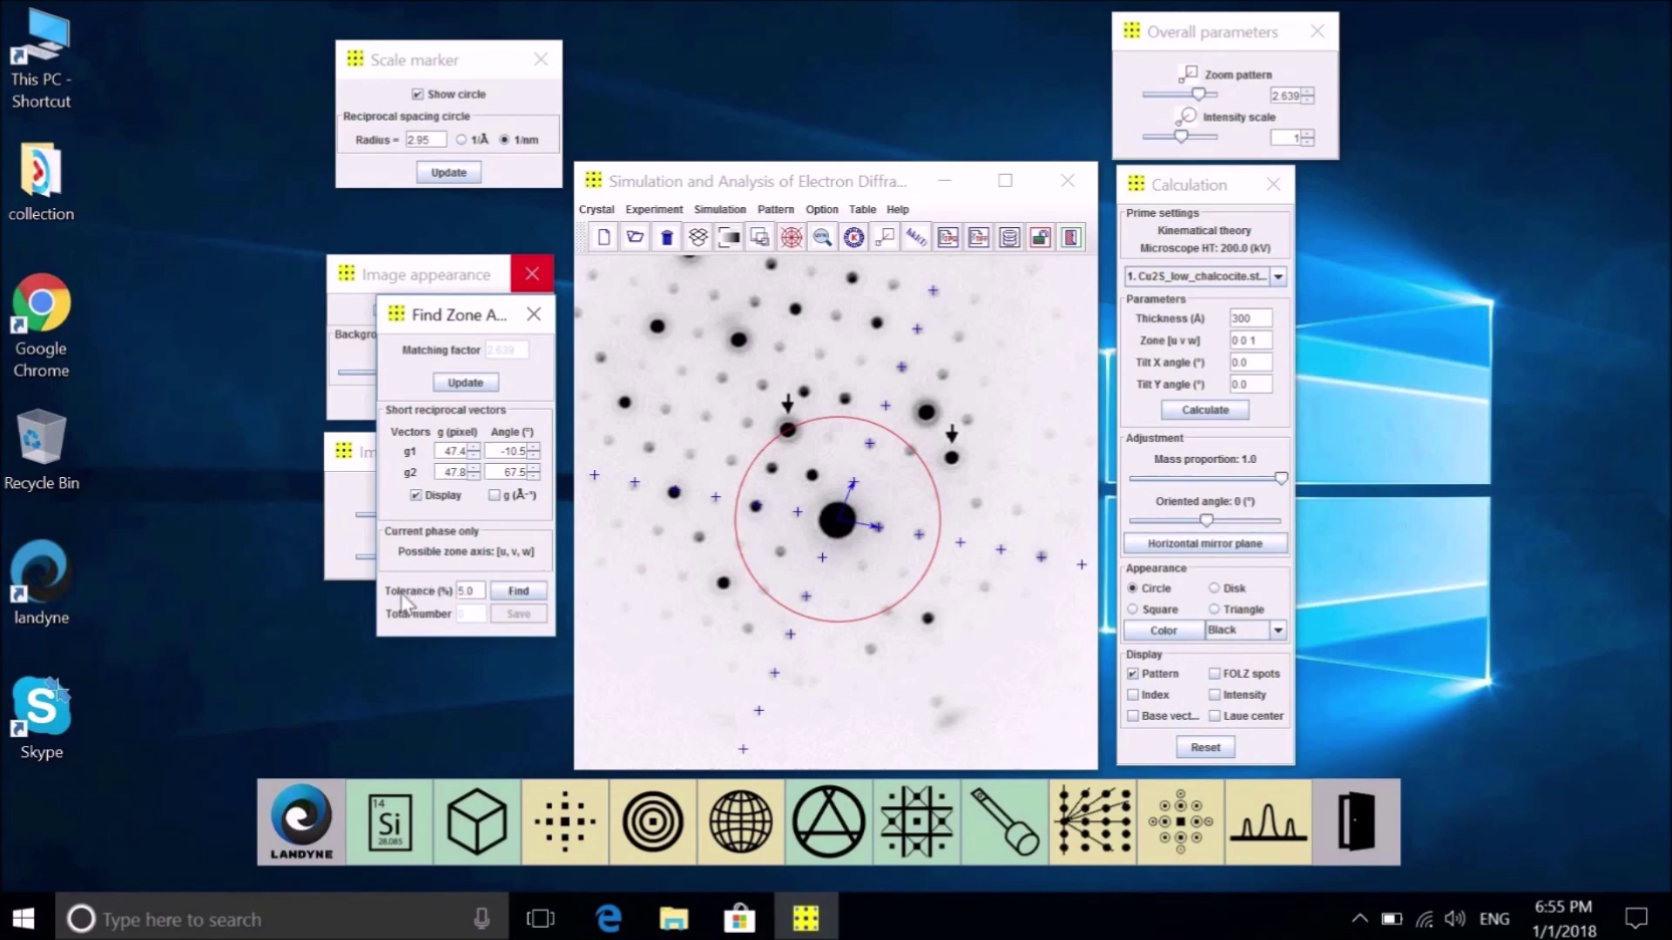
Find the zone axis for the two vectors with 5.0% tolerance and colour the simulated pattern red.
{"action": "left_click", "coordinate": [519, 592]}
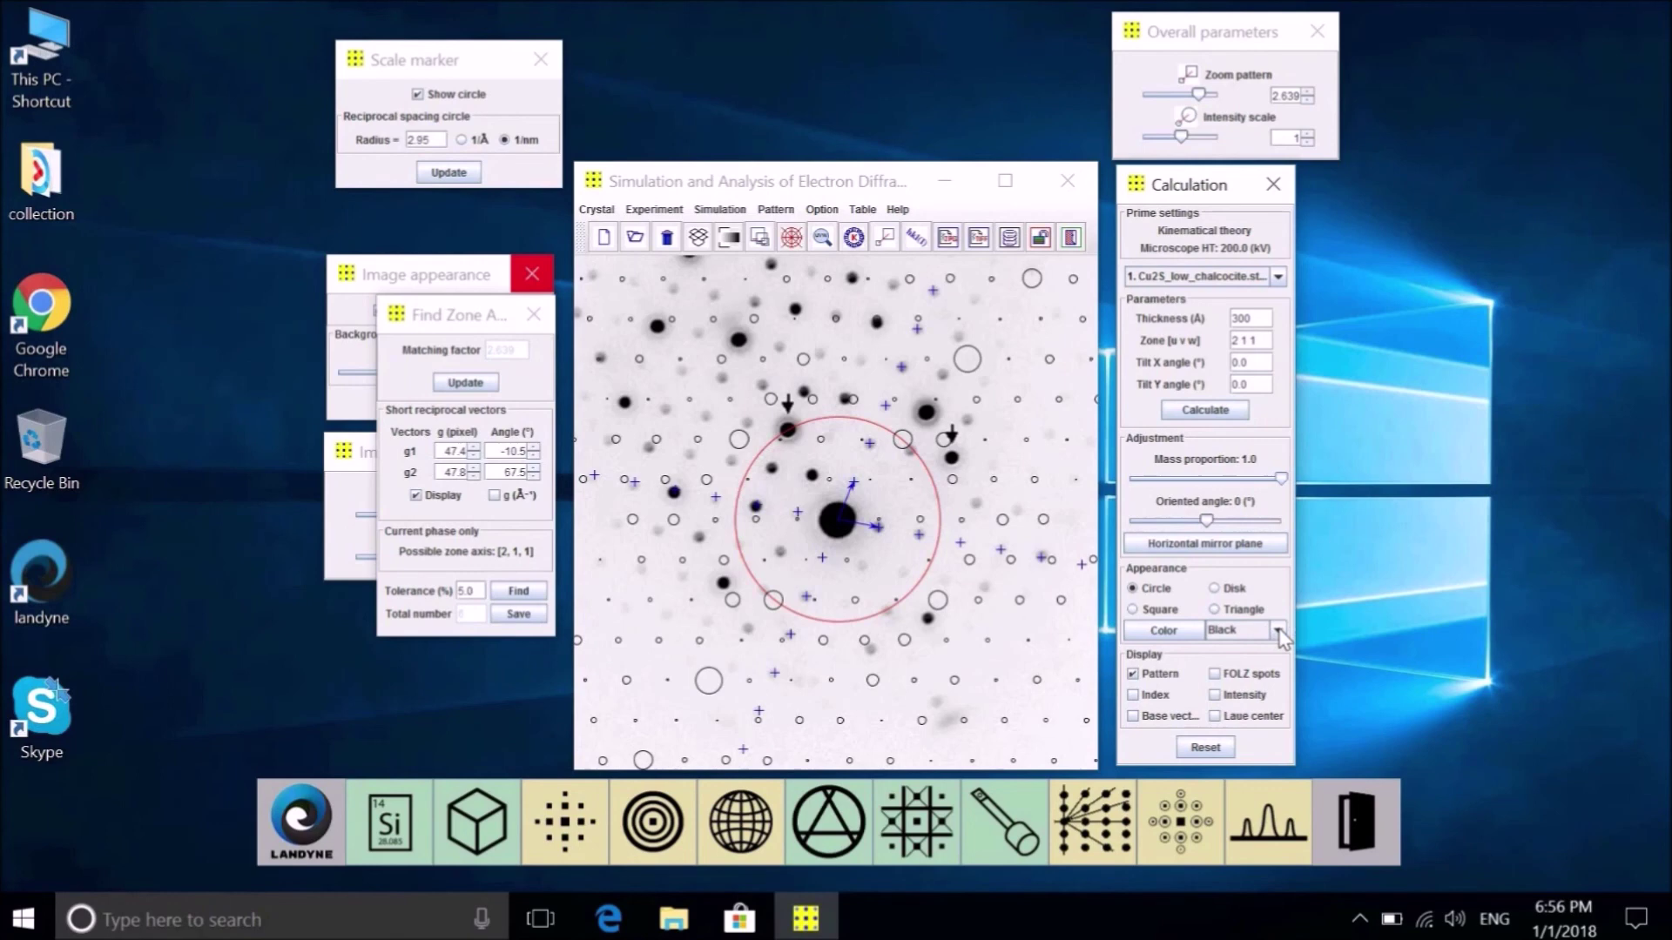
{"action": "left_click", "coordinate": [1278, 632]}
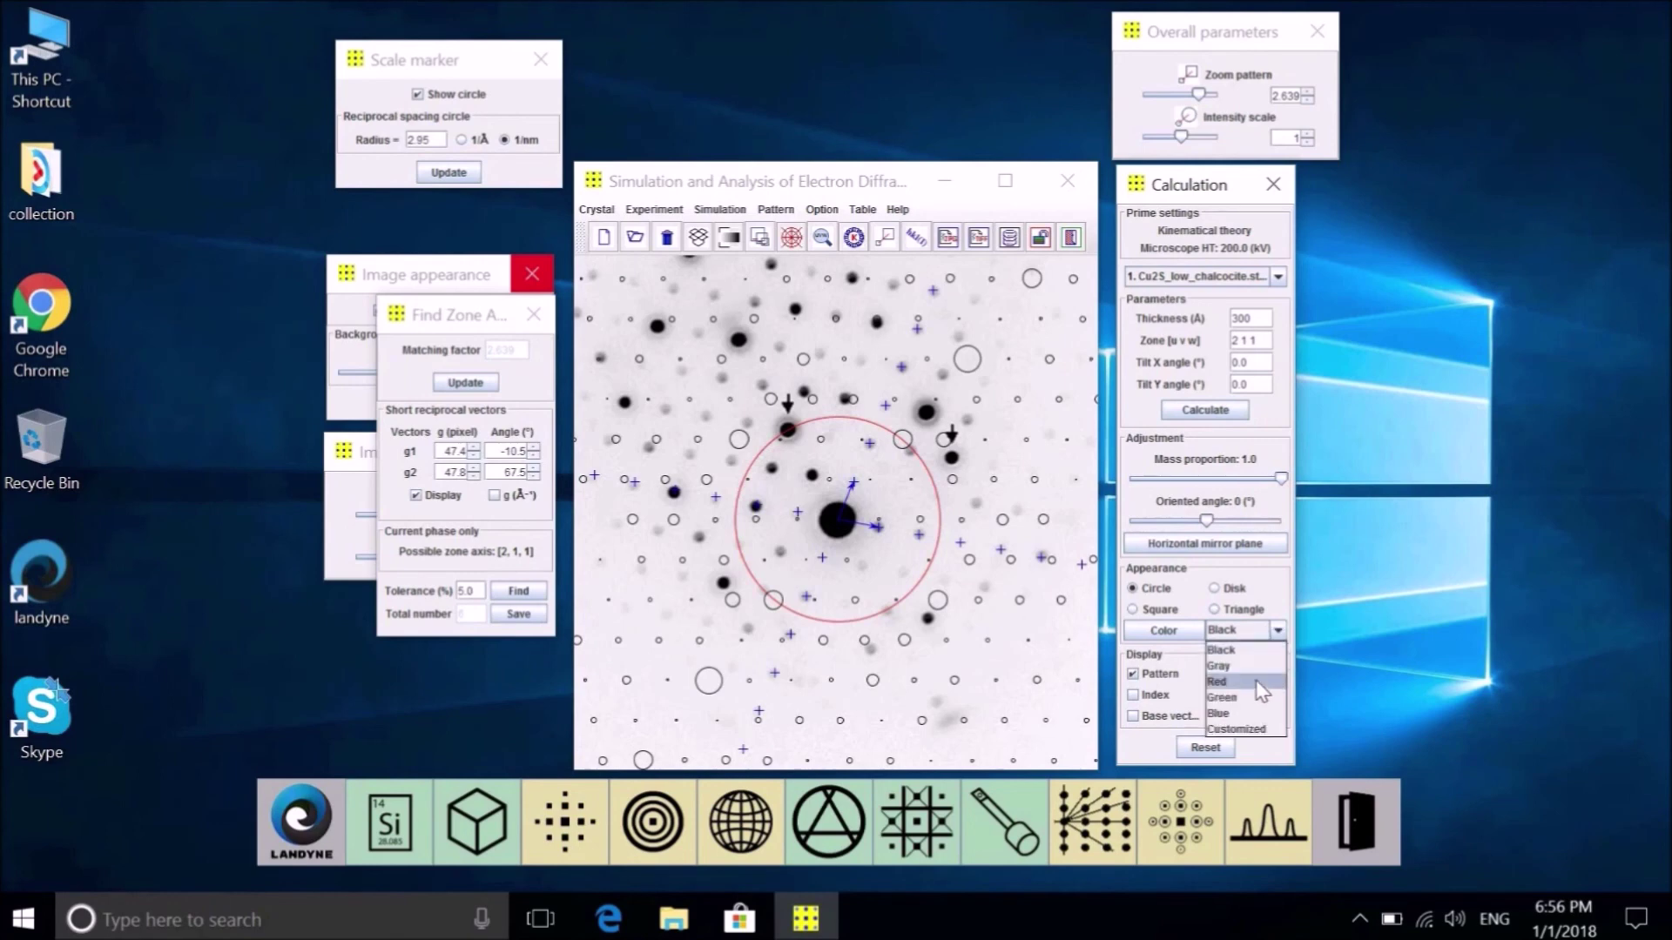
{"action": "left_click", "coordinate": [1258, 681]}
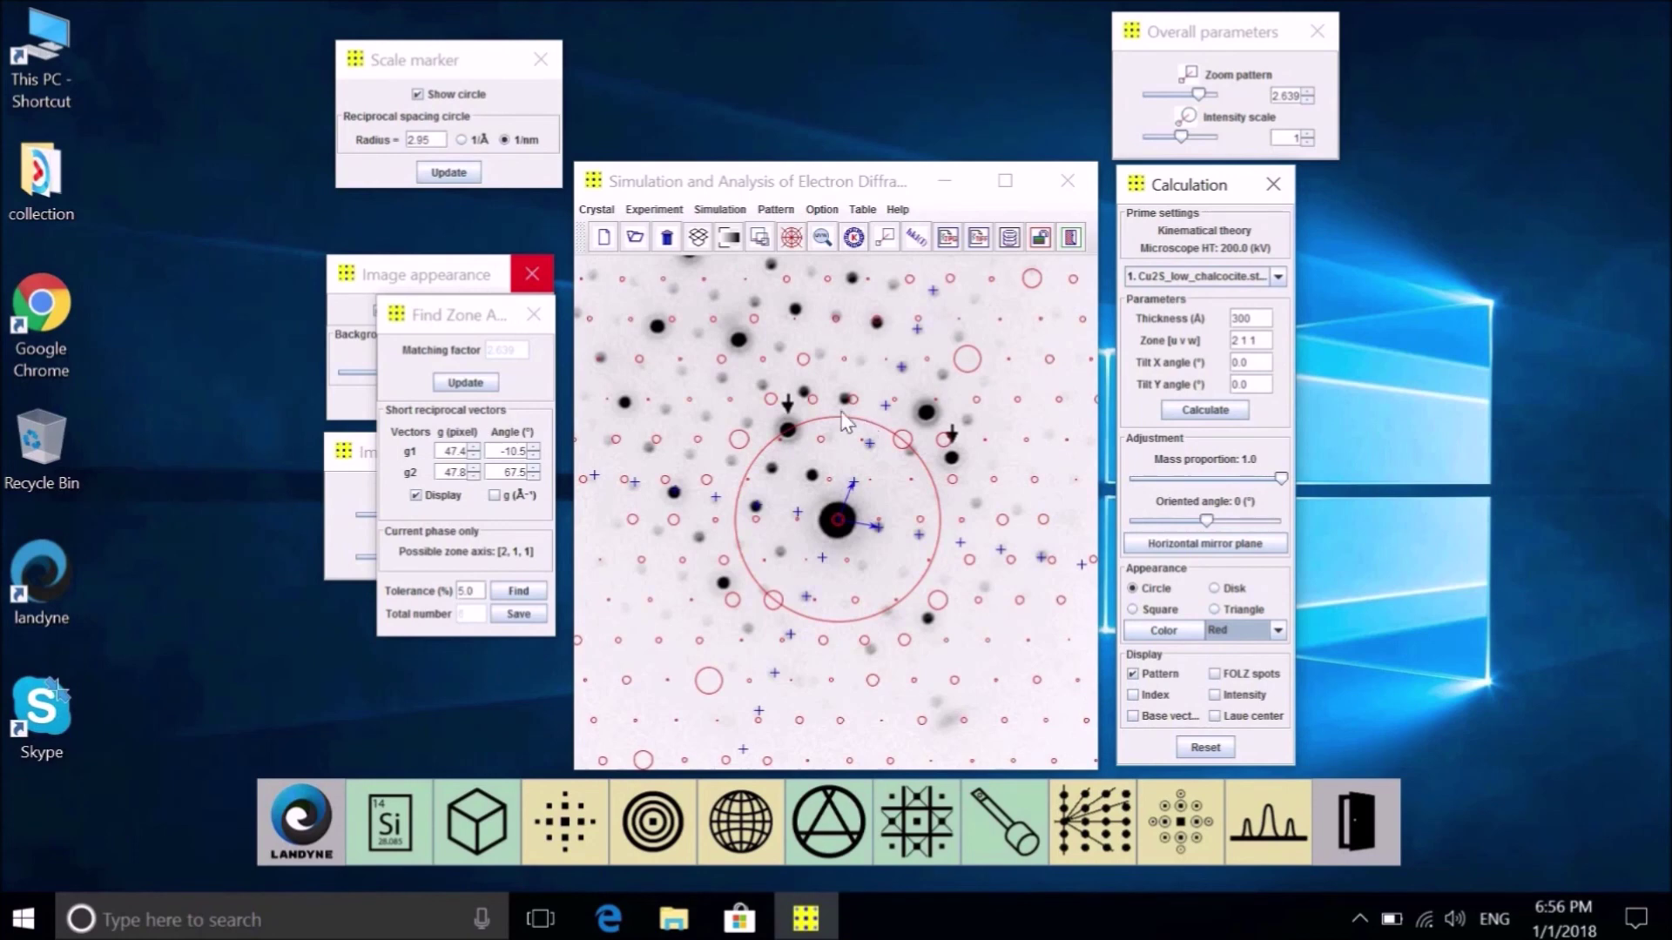
Hide the reciprocal spacing circle and rotate the simulated pattern to an oriented angle of 67.6°.
{"action": "left_click", "coordinate": [418, 94]}
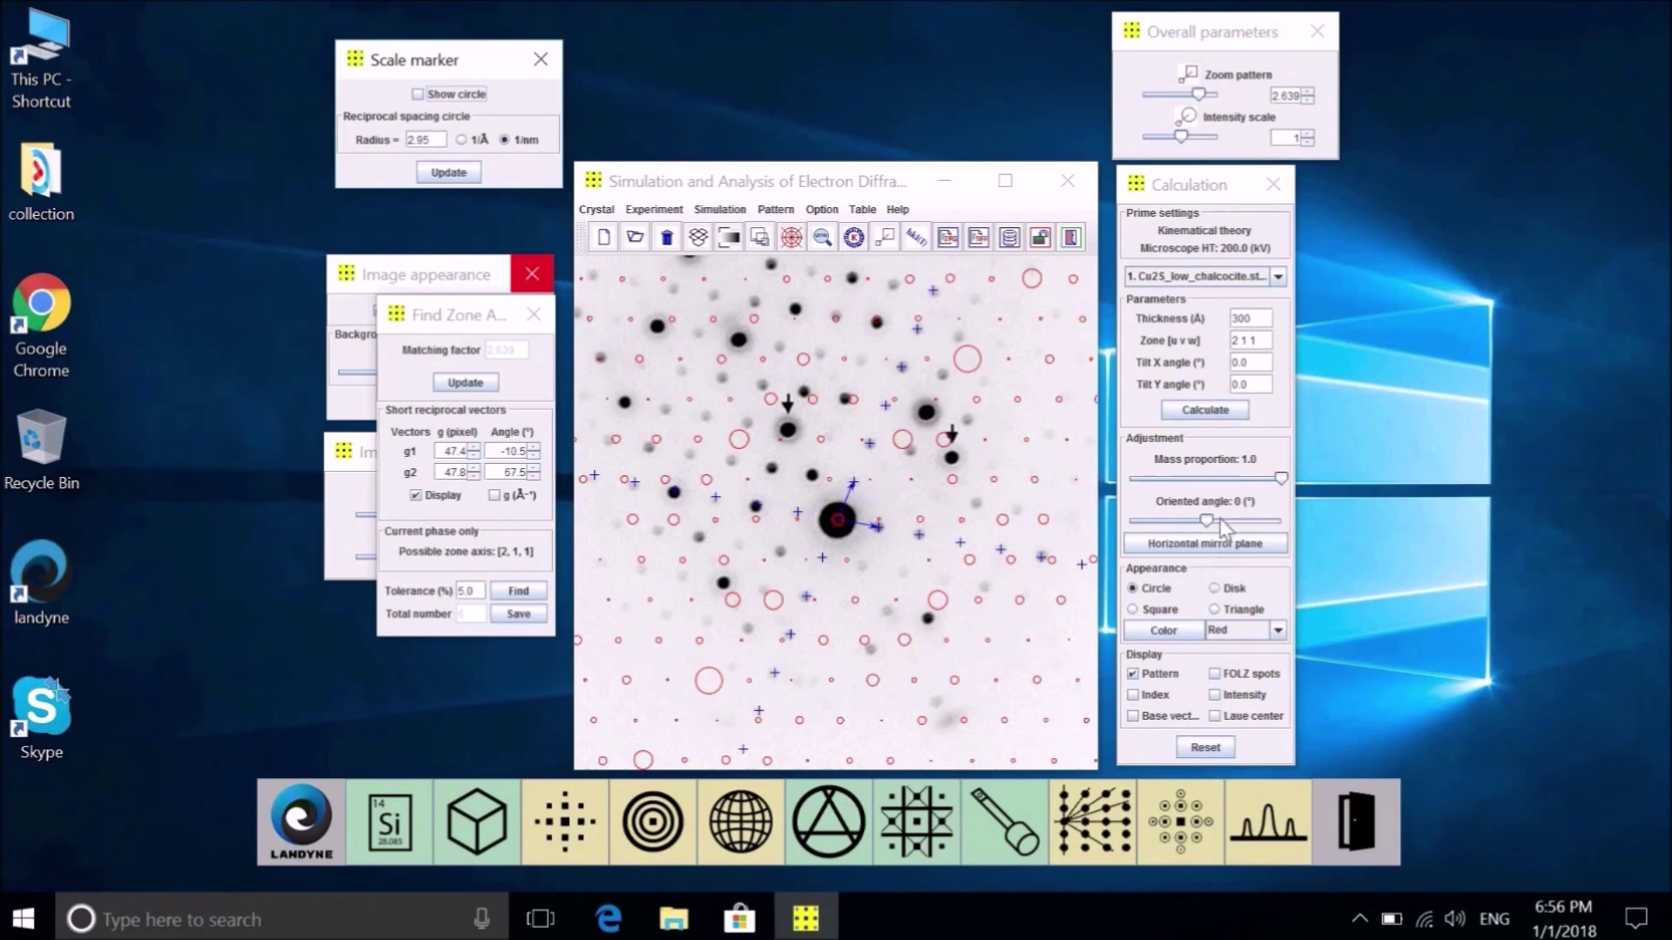
{"action": "left_click_drag", "start_coordinate": [1206, 519], "coordinate": [1236, 522]}
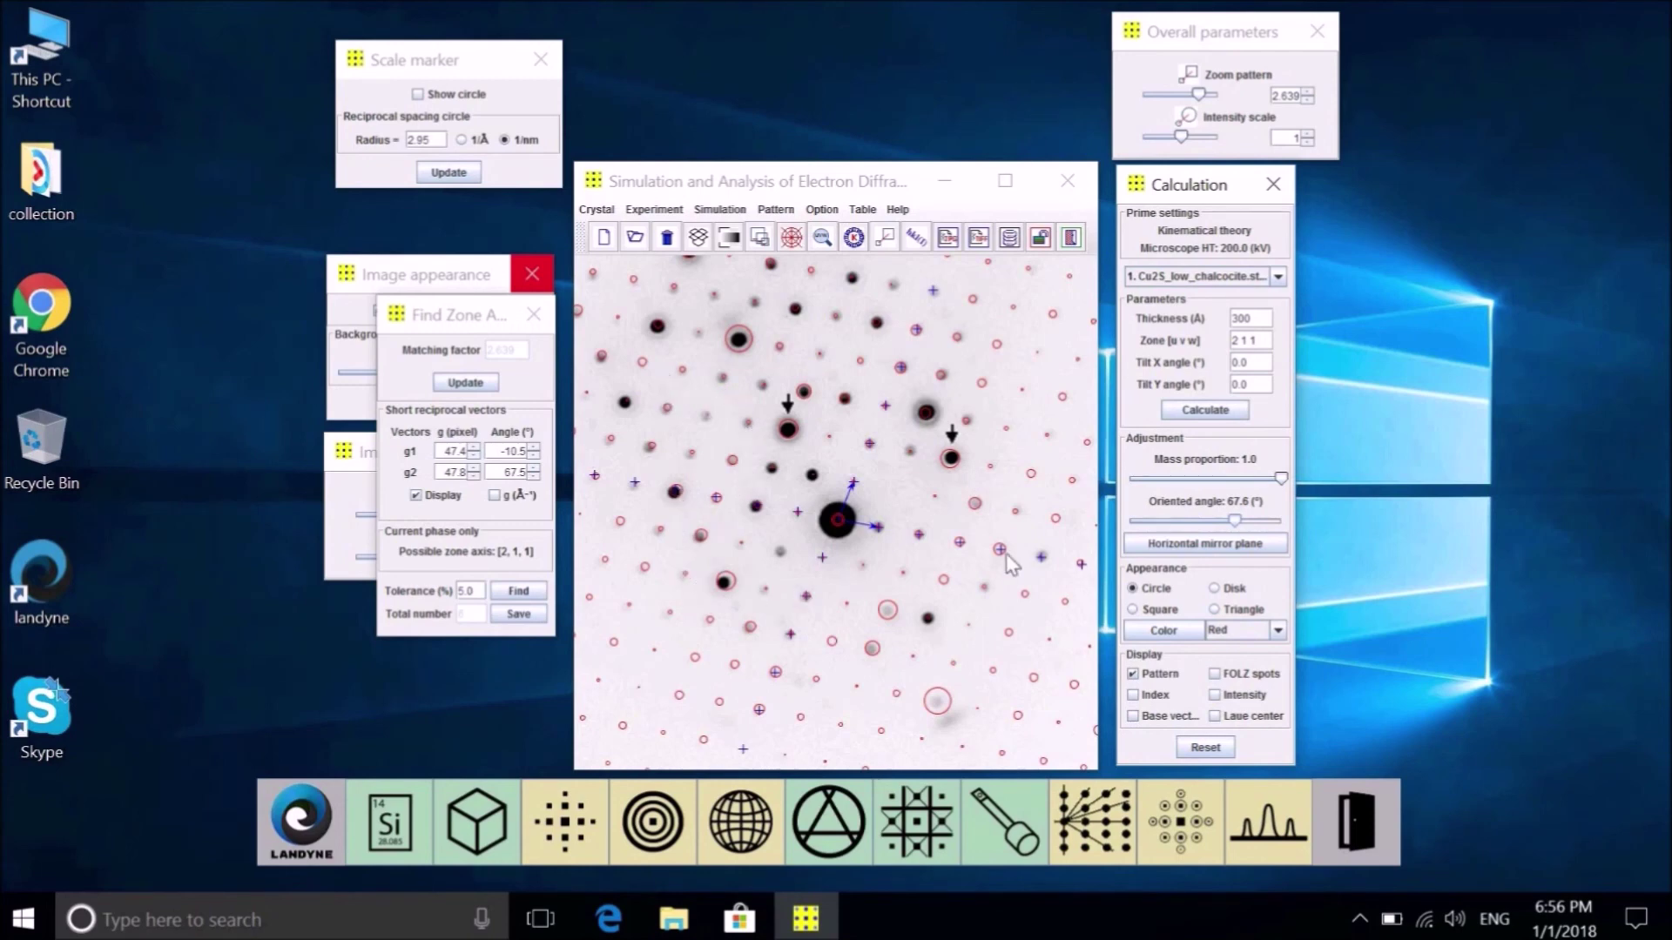
Compare the simulated spots with the experimental pattern using disk and circle markers, ending on circles.
{"action": "left_click", "coordinate": [1216, 589]}
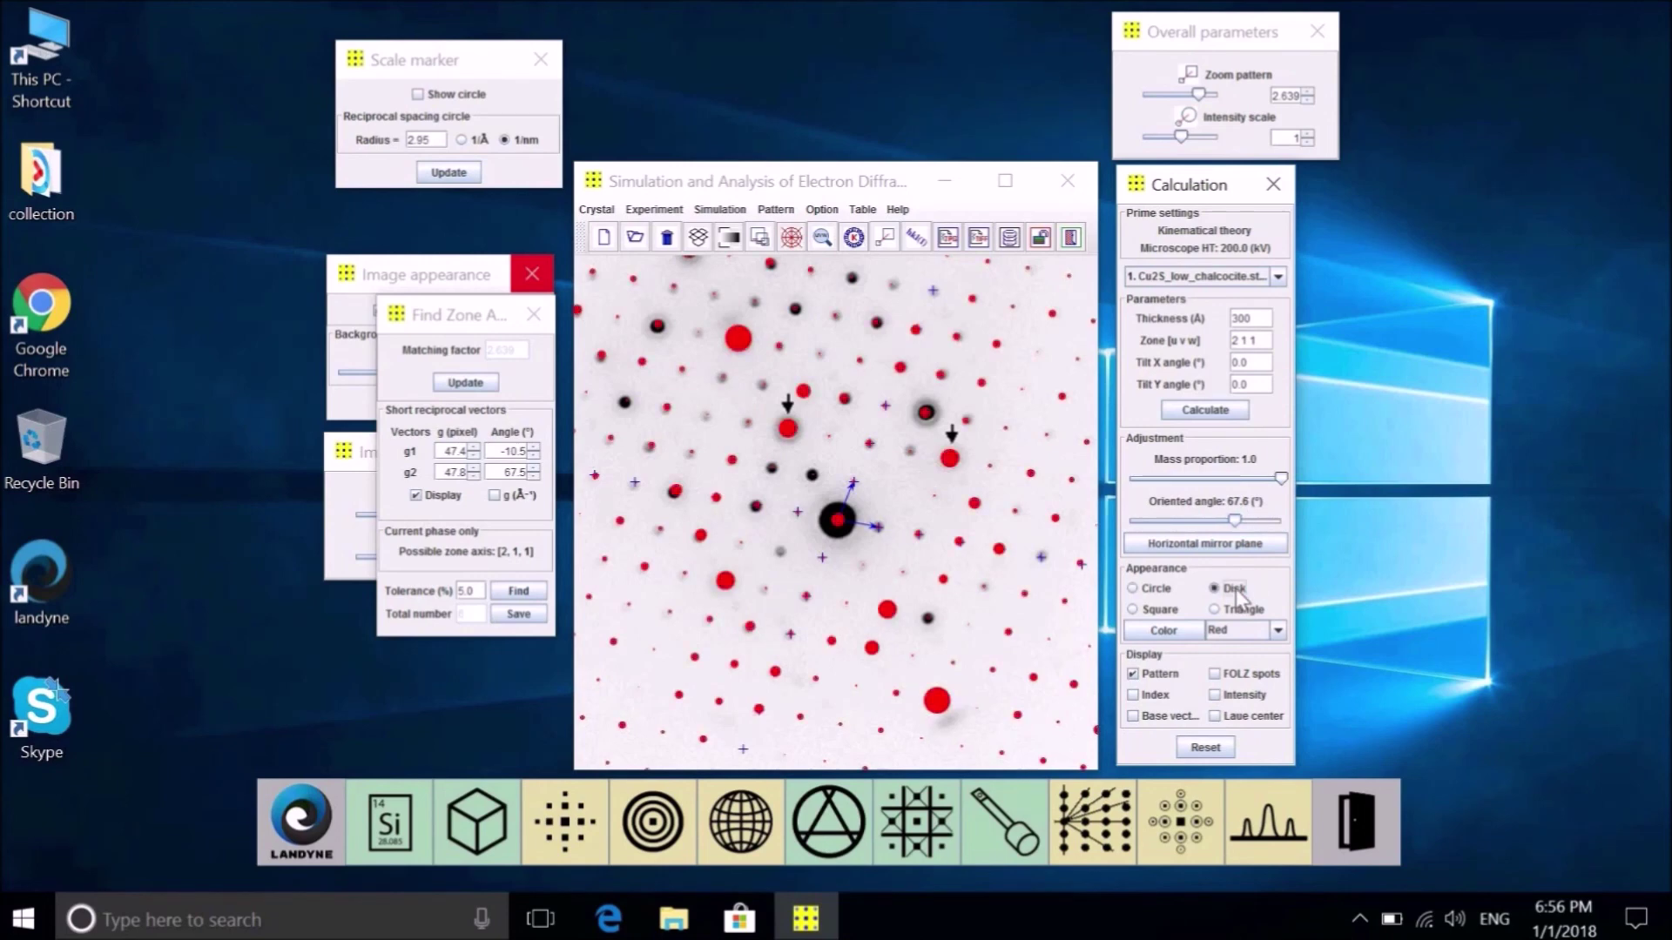
{"action": "left_click", "coordinate": [1147, 591]}
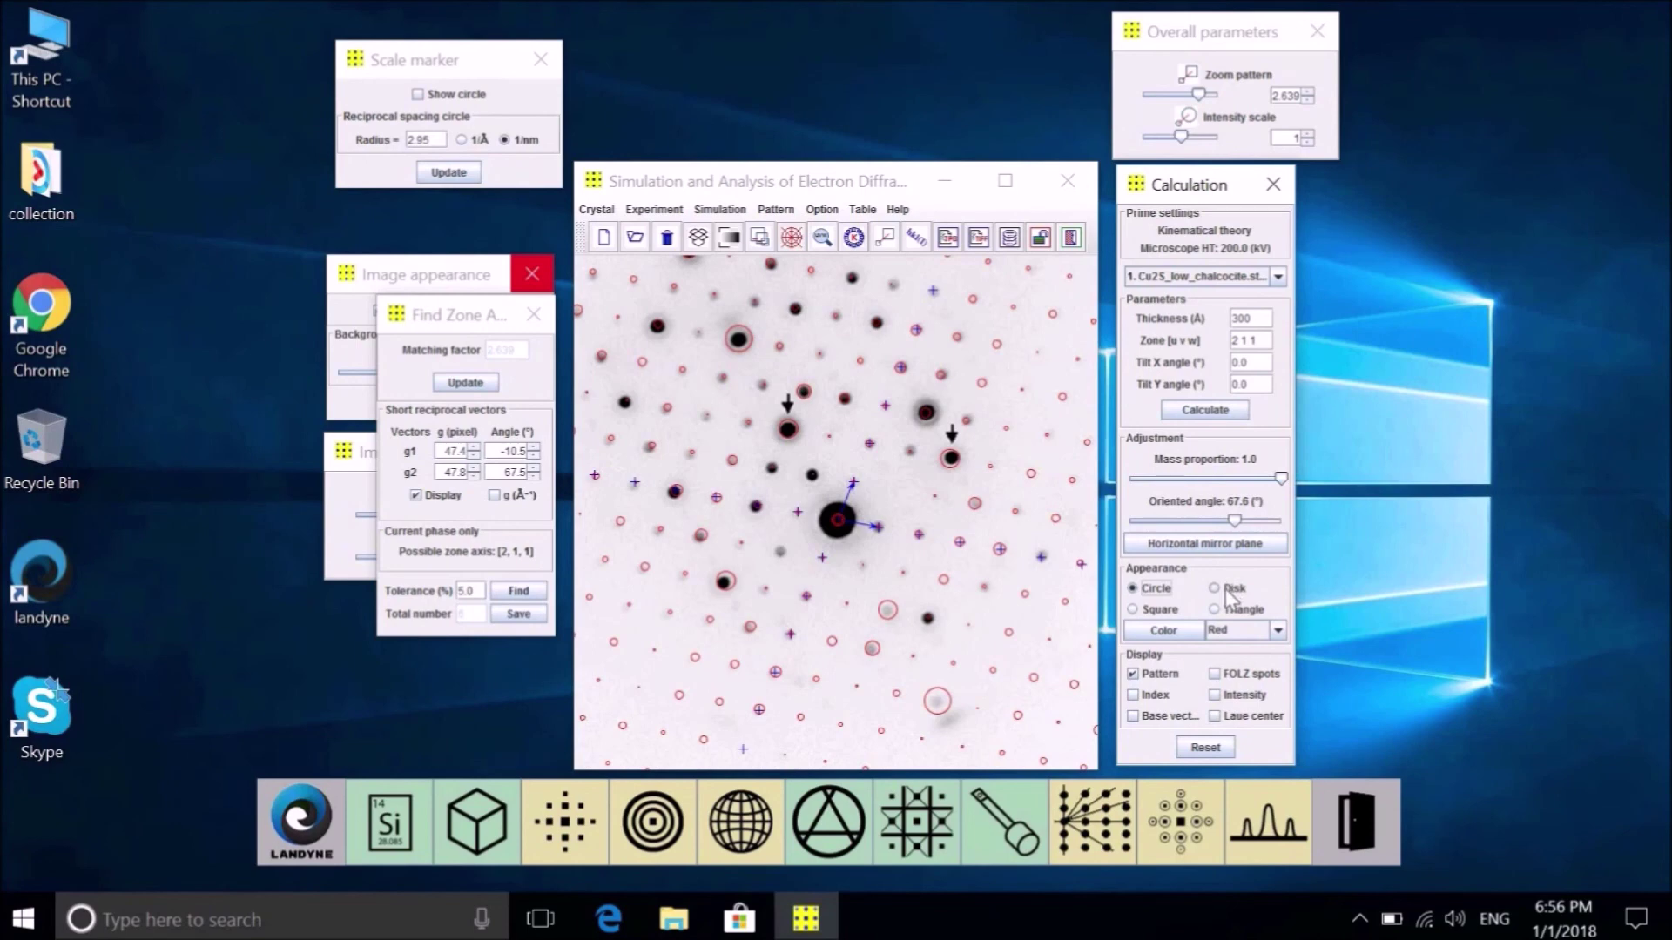
{"action": "left_click", "coordinate": [1226, 589]}
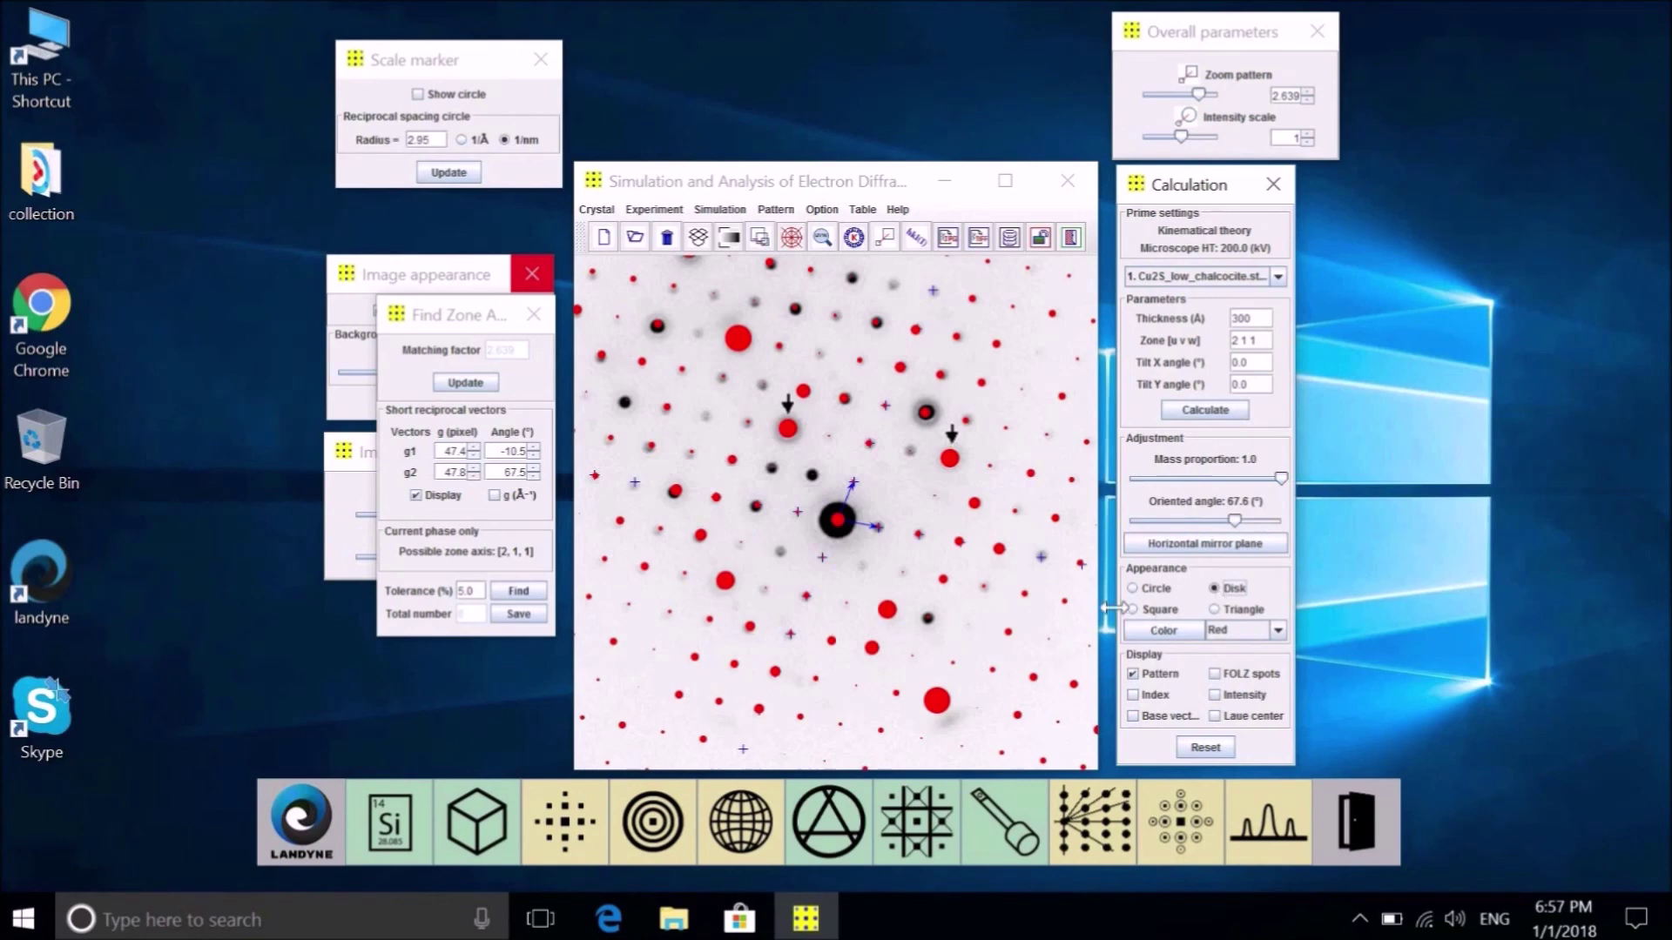
{"action": "left_click", "coordinate": [1134, 588]}
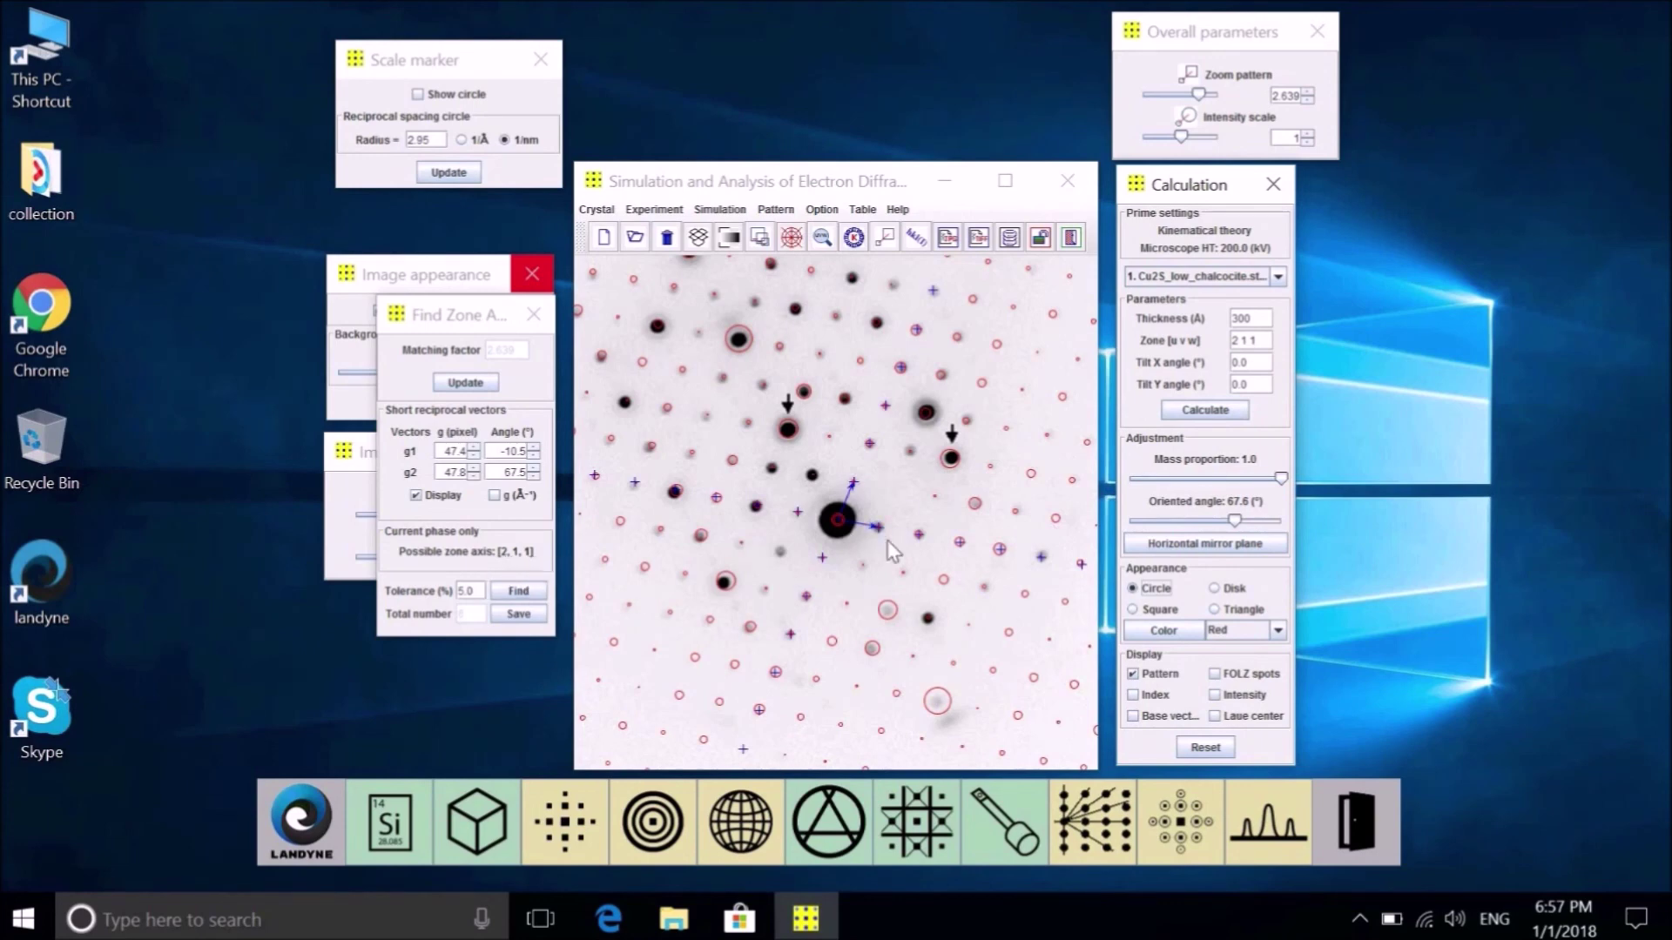
Show index labels on the simulated reflections and set the label colour to blue and the font size to 24.
{"action": "left_click", "coordinate": [1137, 695]}
{"action": "left_click", "coordinate": [923, 243]}
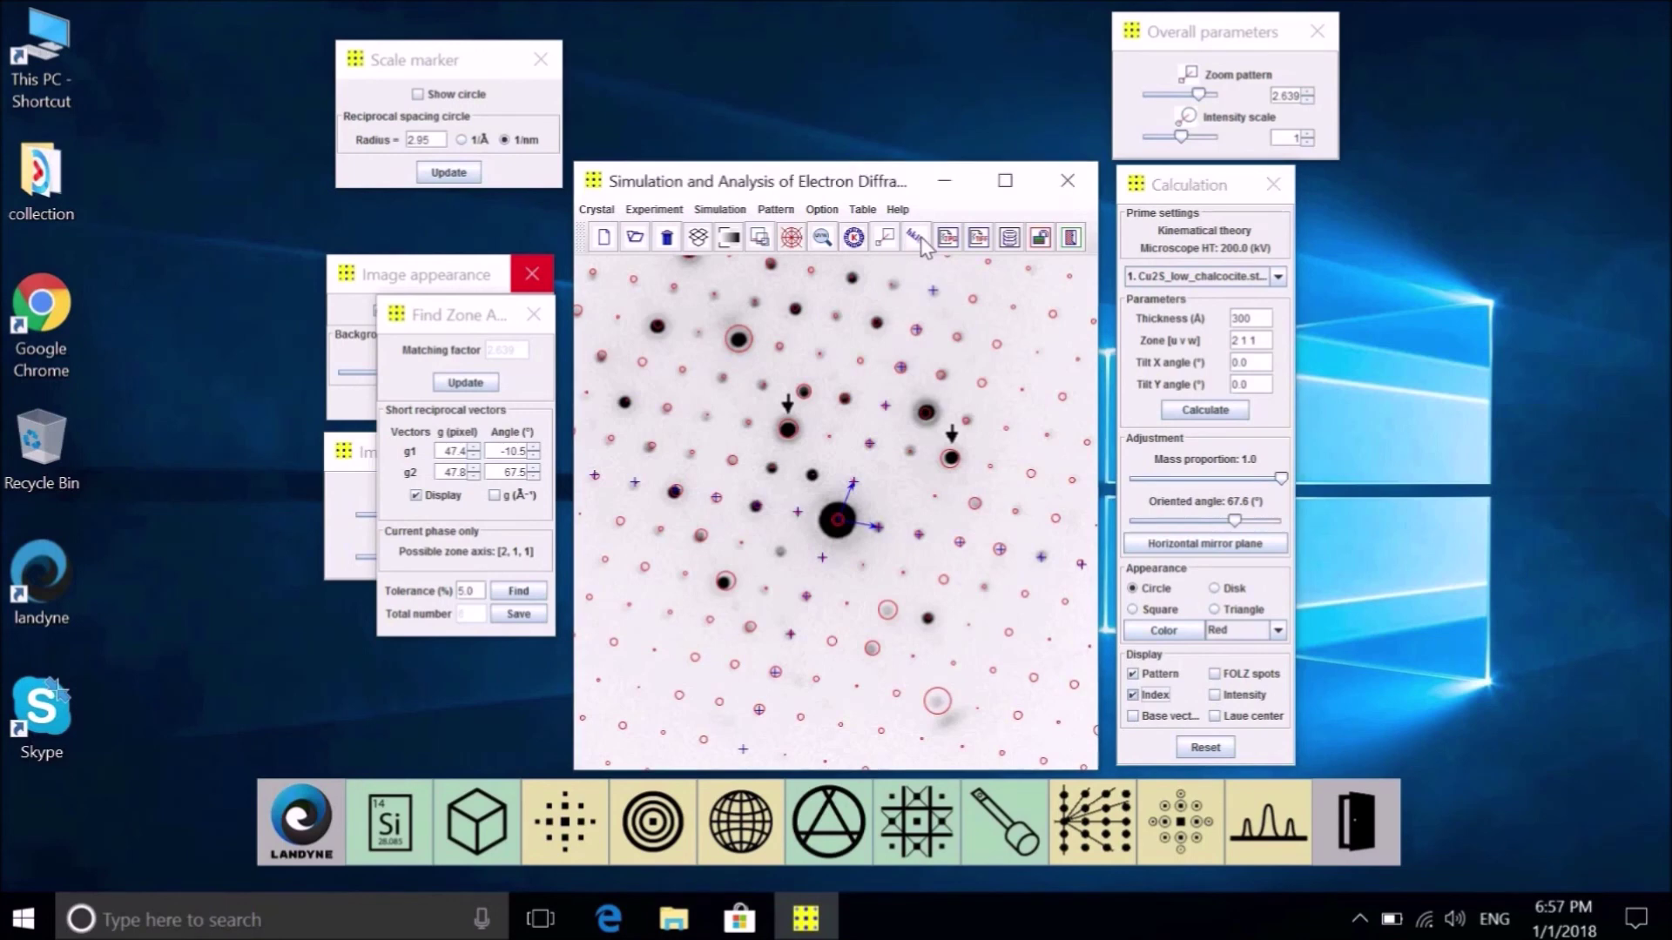
{"action": "left_click", "coordinate": [921, 244]}
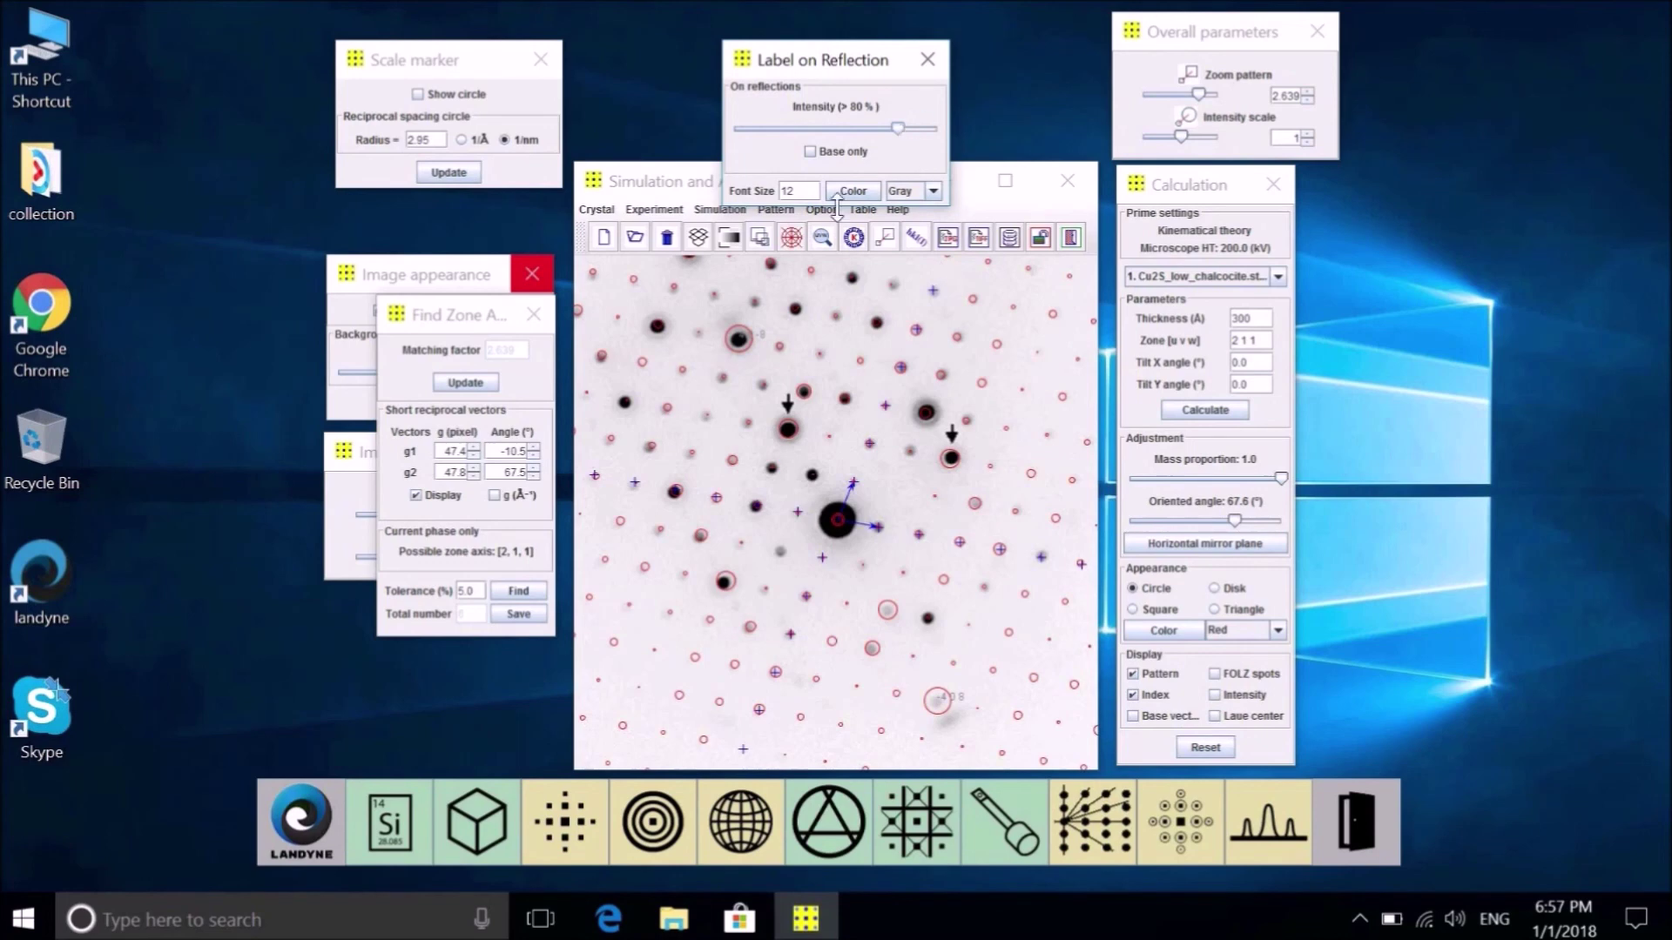
{"action": "left_click", "coordinate": [932, 192]}
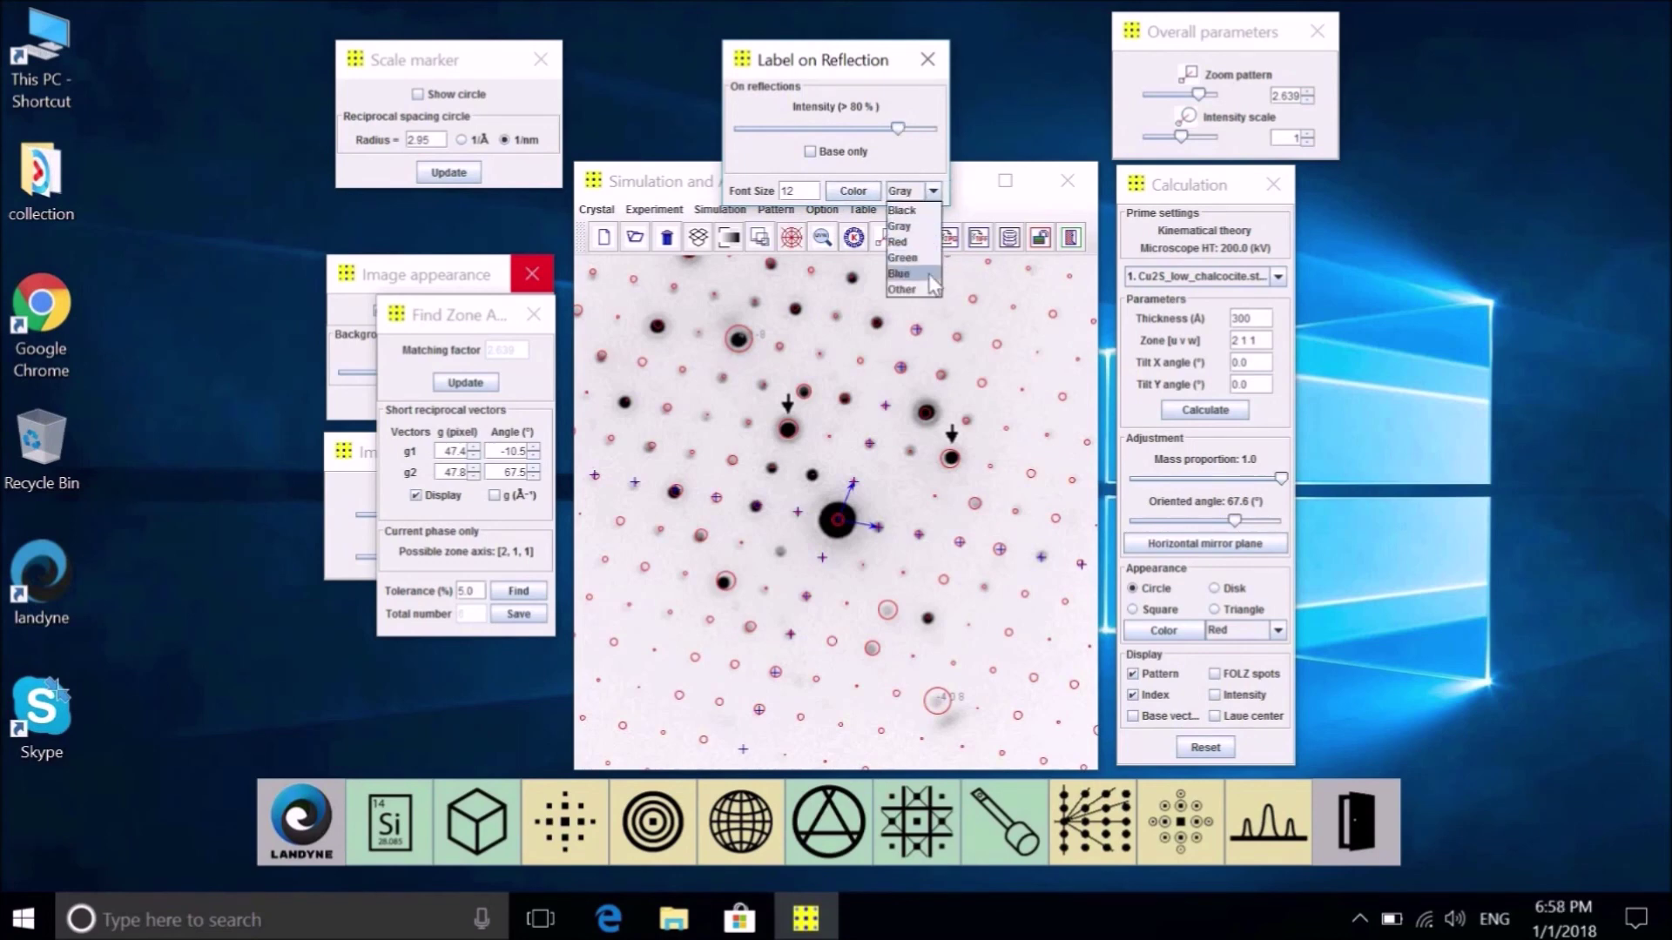
{"action": "left_click", "coordinate": [901, 273]}
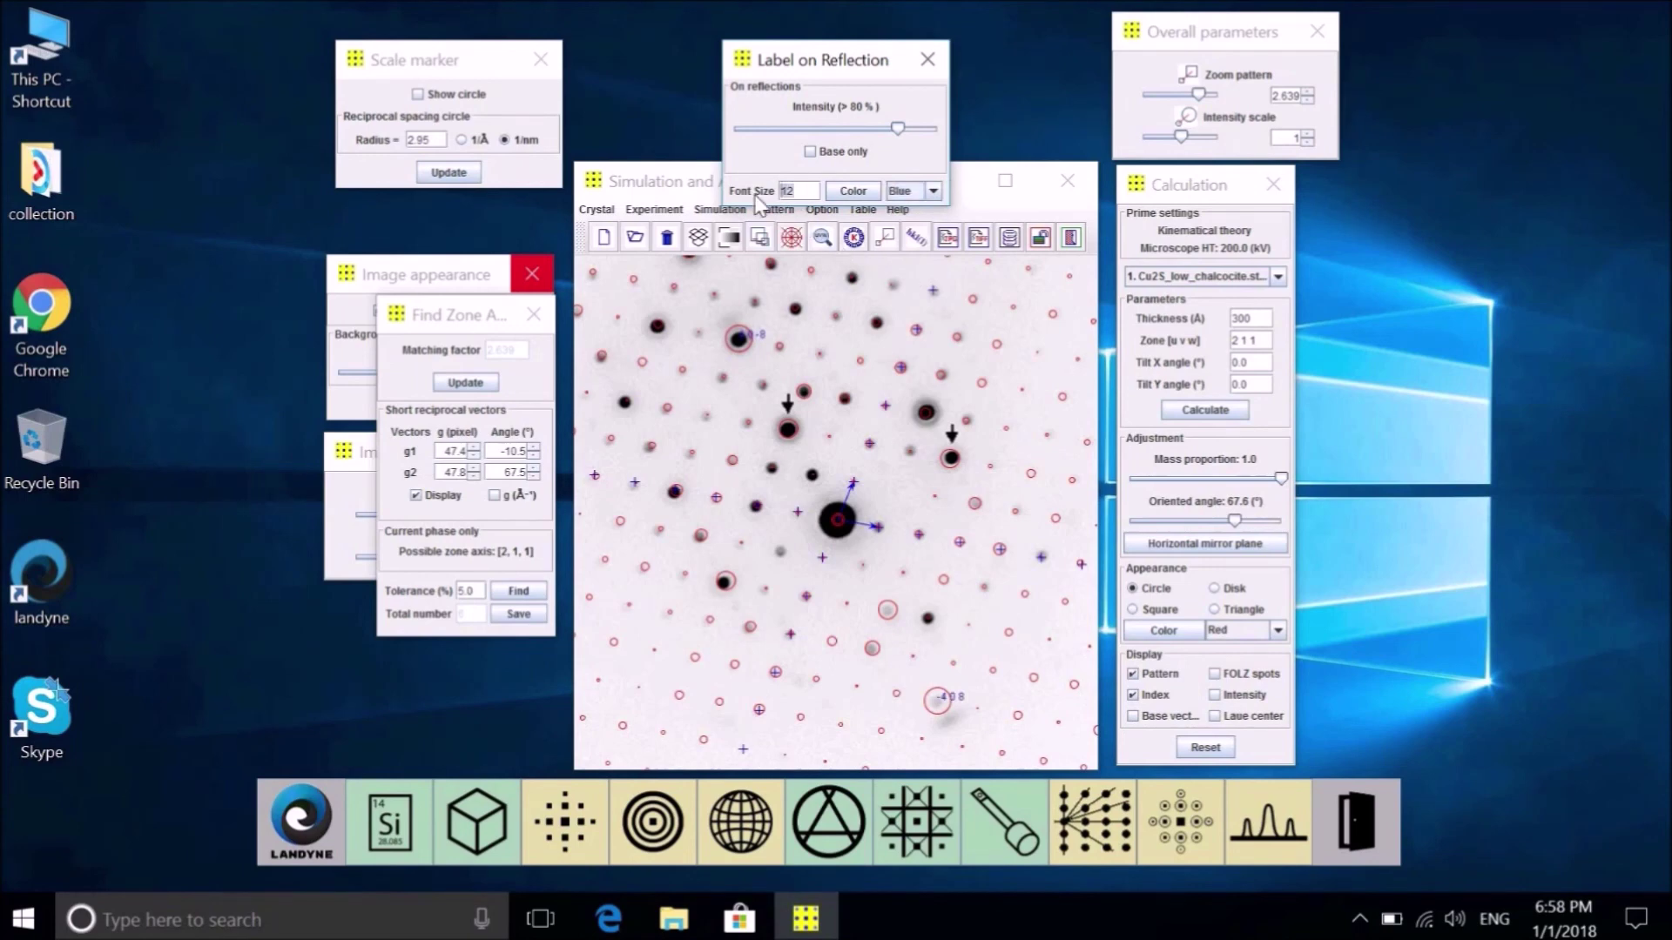
{"action": "type", "text": "24"}
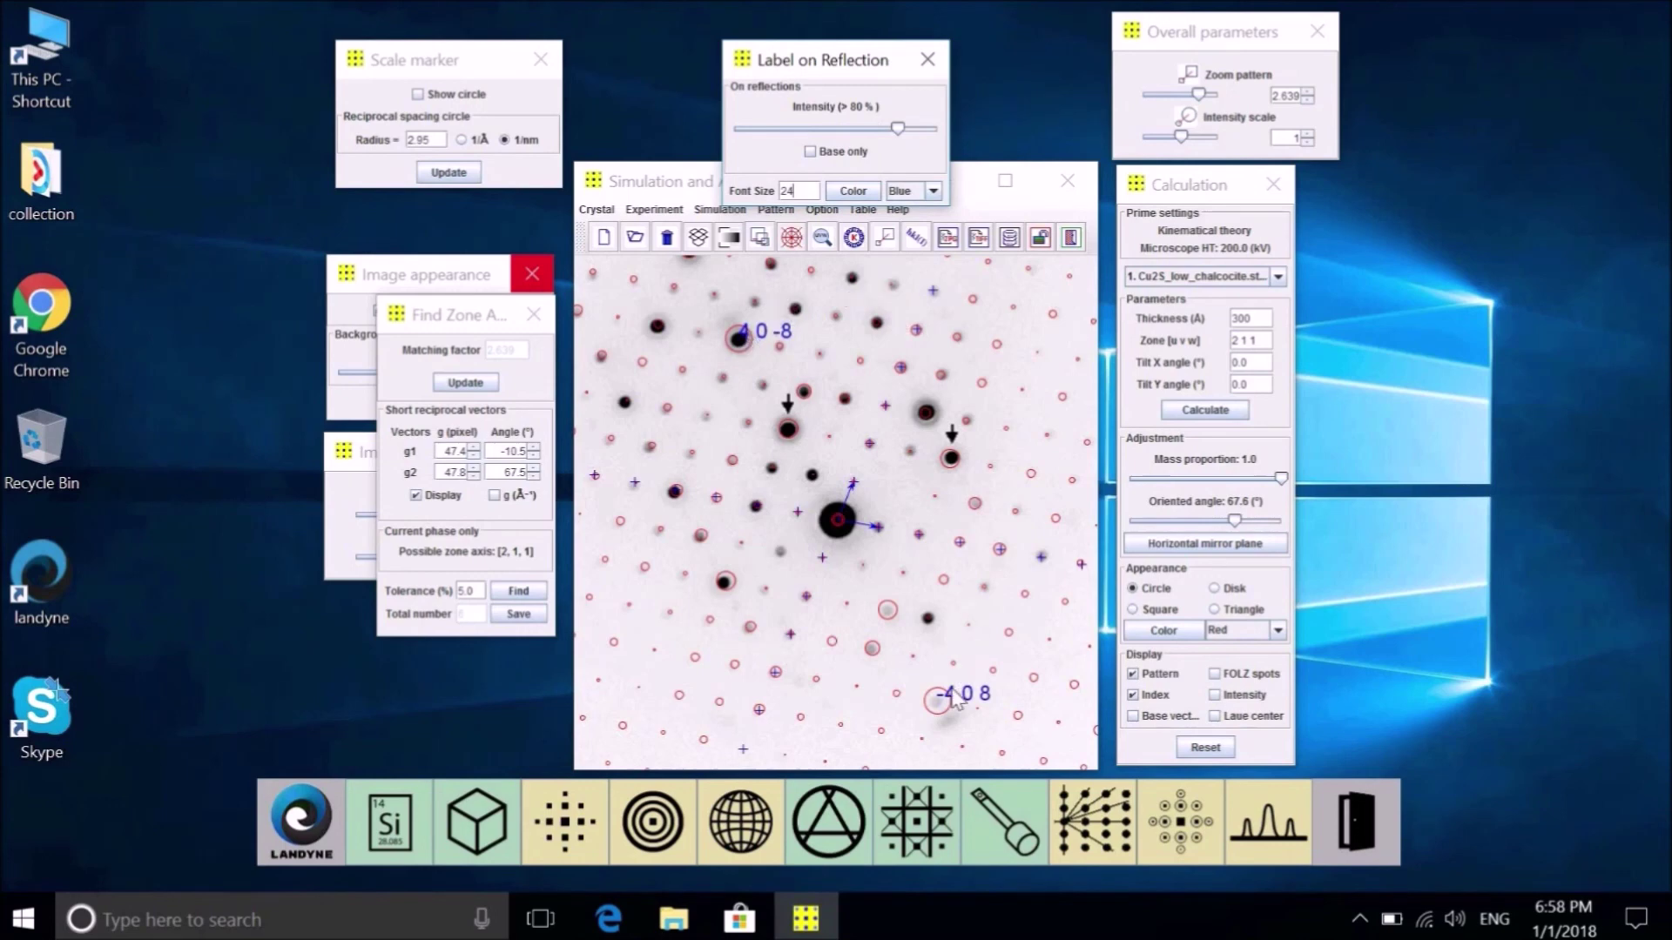
Lower the intensity threshold of the reflection labels to 5% to index the weaker spots as well.
{"action": "left_click", "coordinate": [883, 130]}
{"action": "left_click_drag", "start_coordinate": [820, 128], "coordinate": [739, 141]}
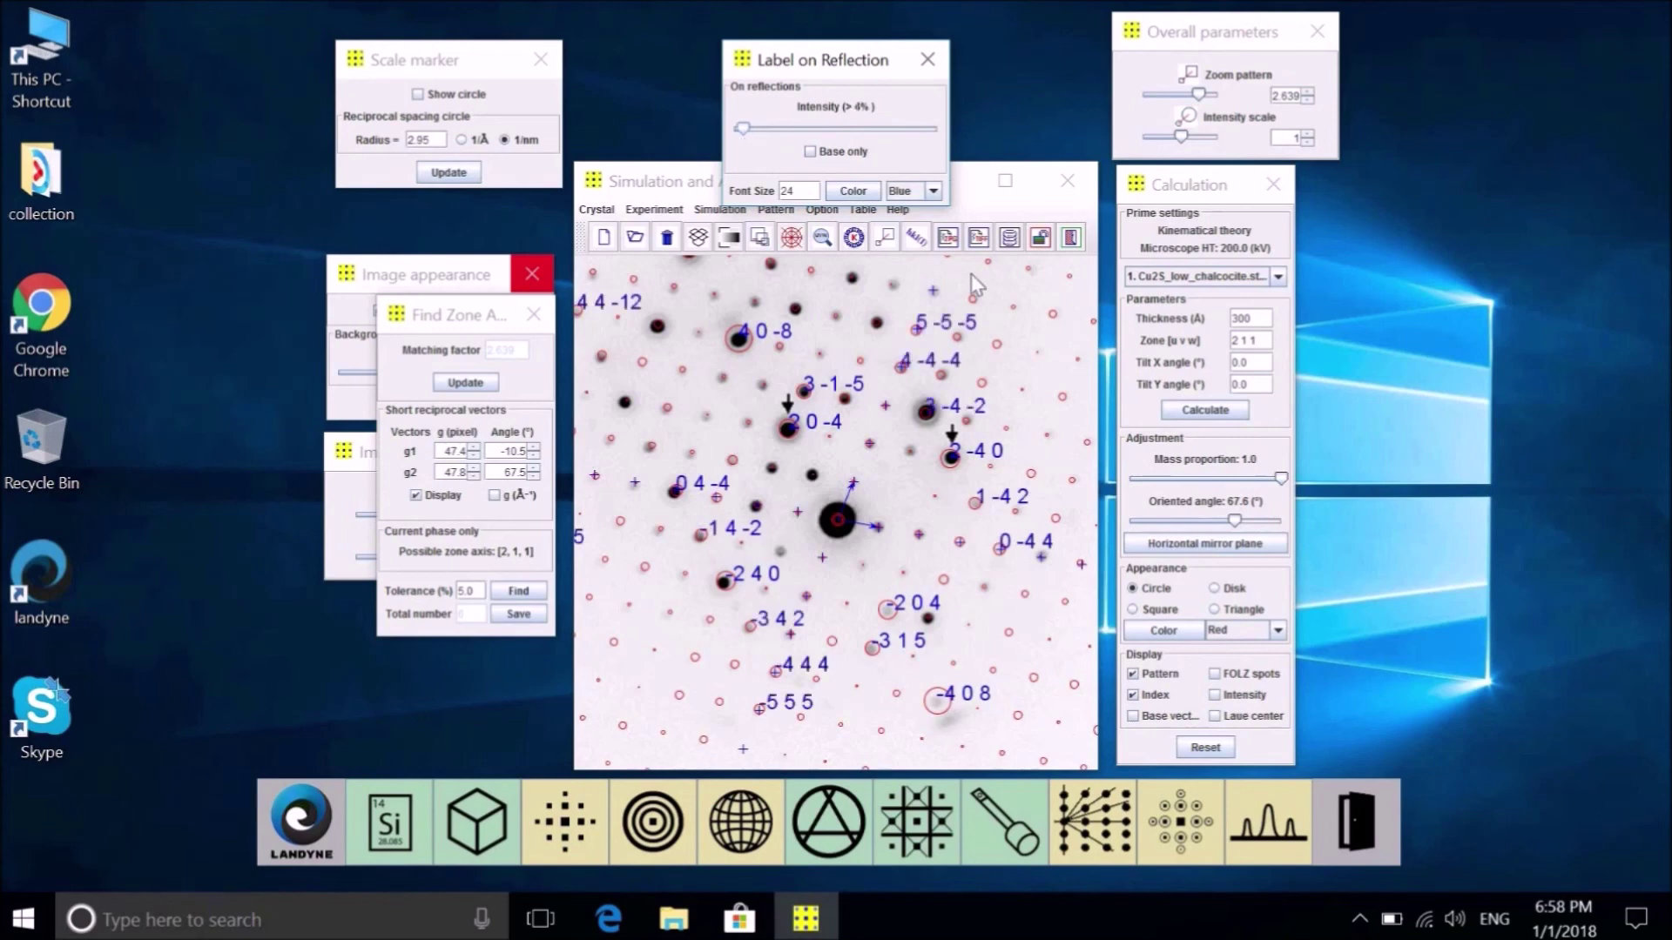
{"action": "left_click", "coordinate": [756, 132]}
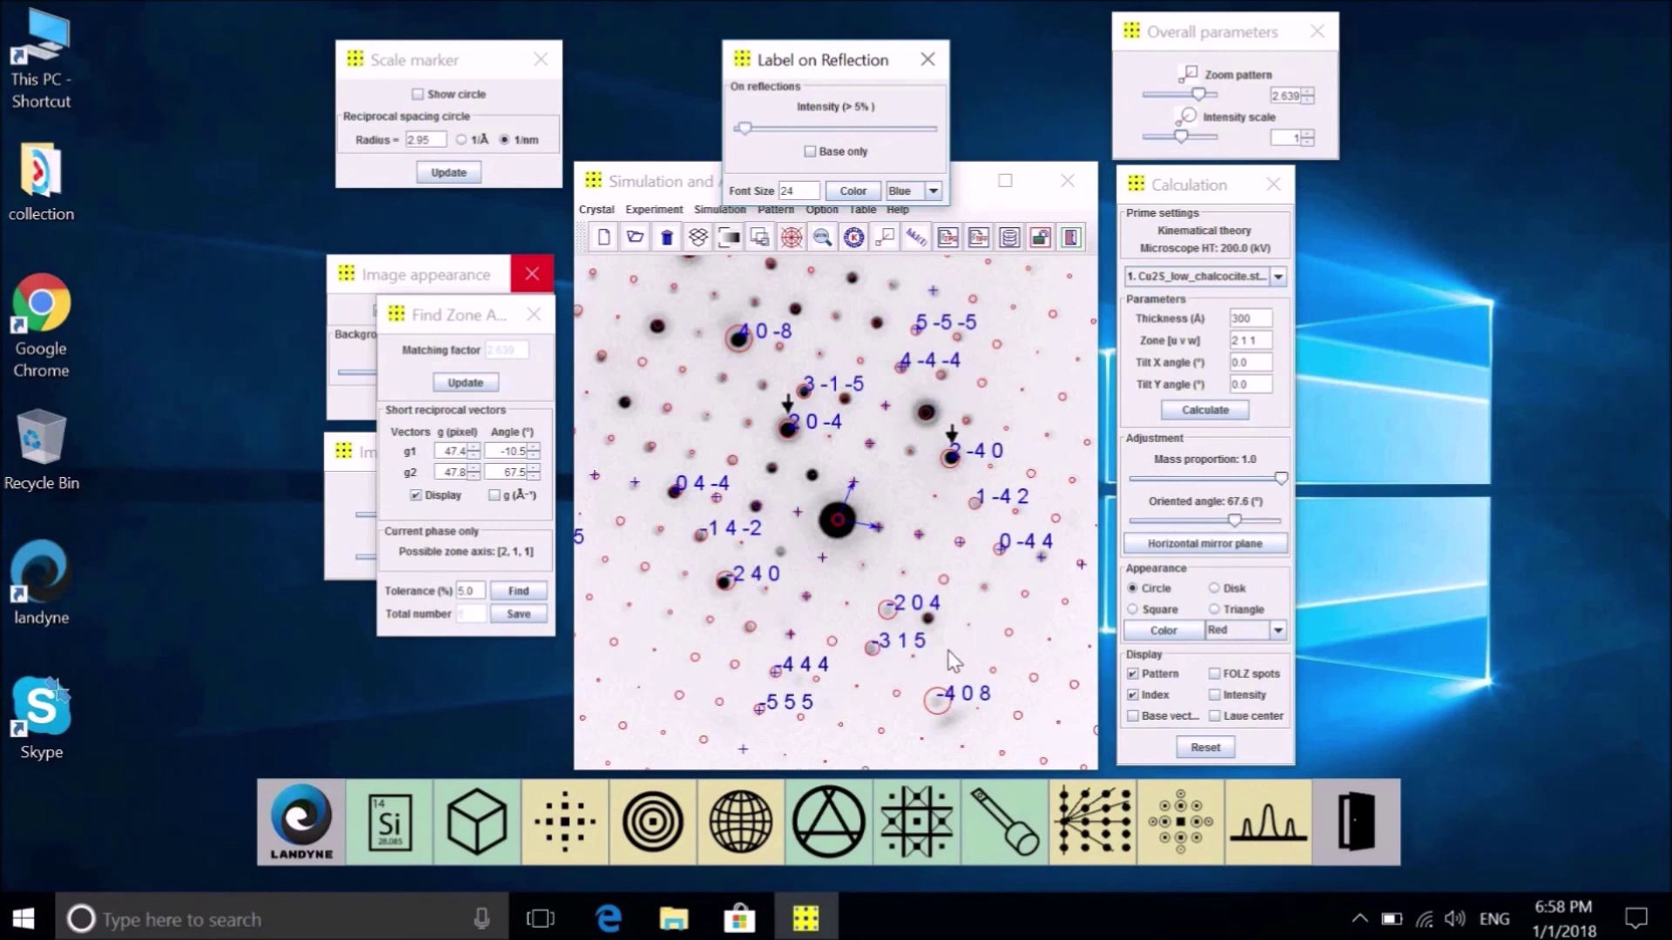
Limit the labels to the base reflections with a 100% intensity threshold and give them a custom yellow colour.
{"action": "left_click", "coordinate": [810, 152]}
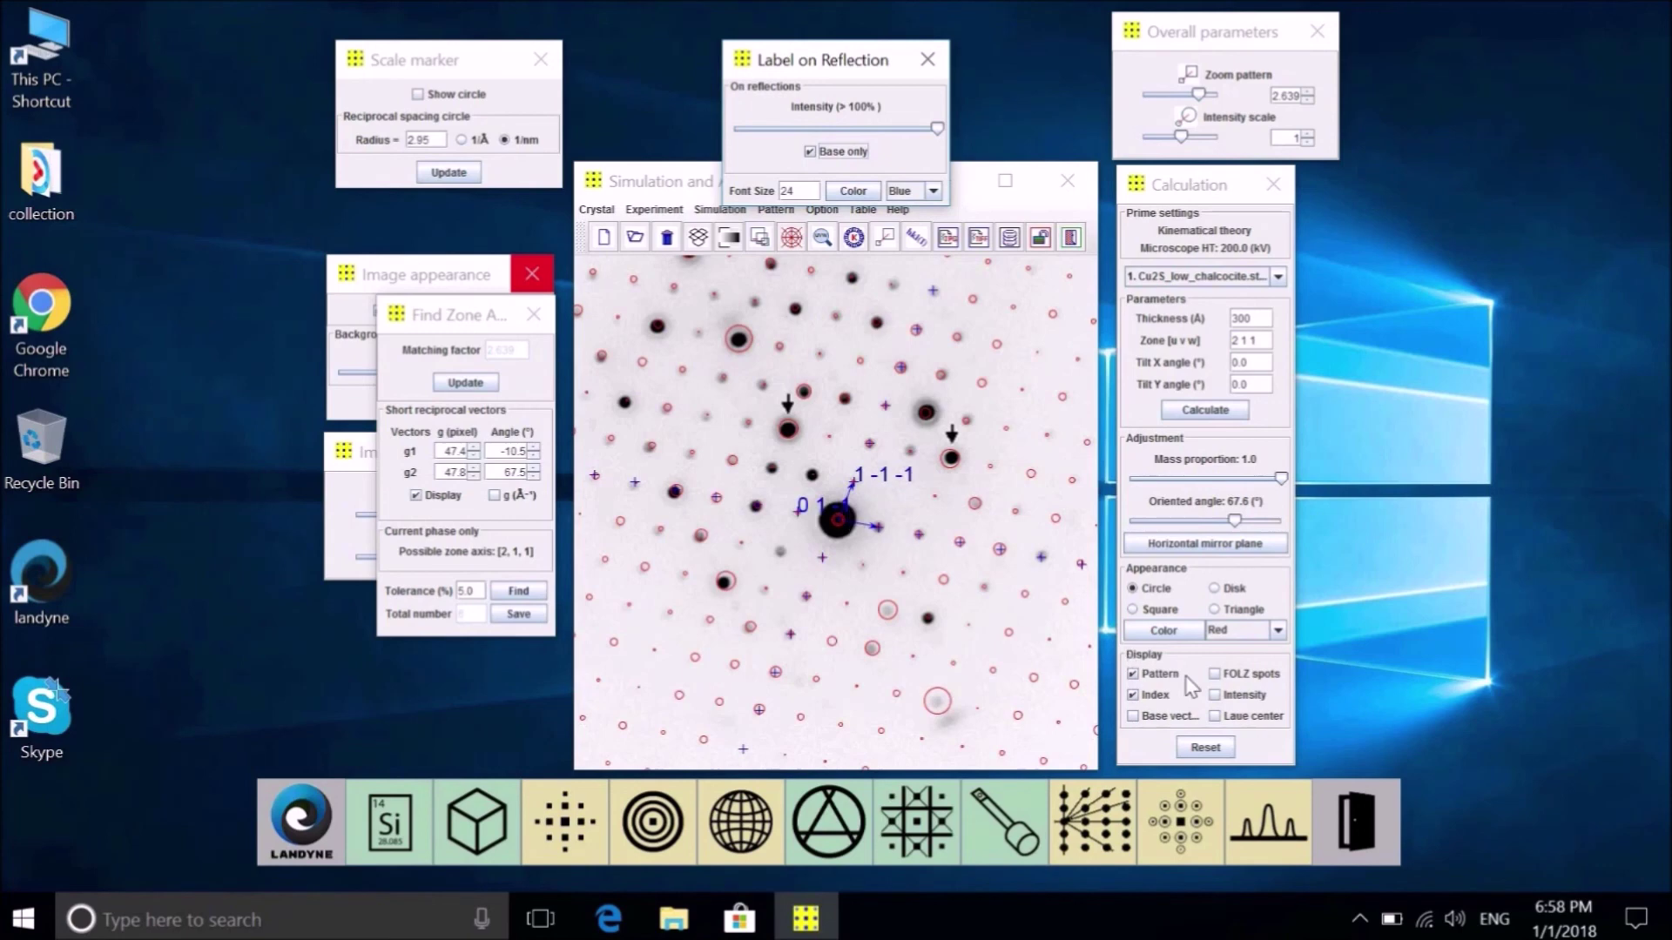
{"action": "left_click", "coordinate": [933, 192]}
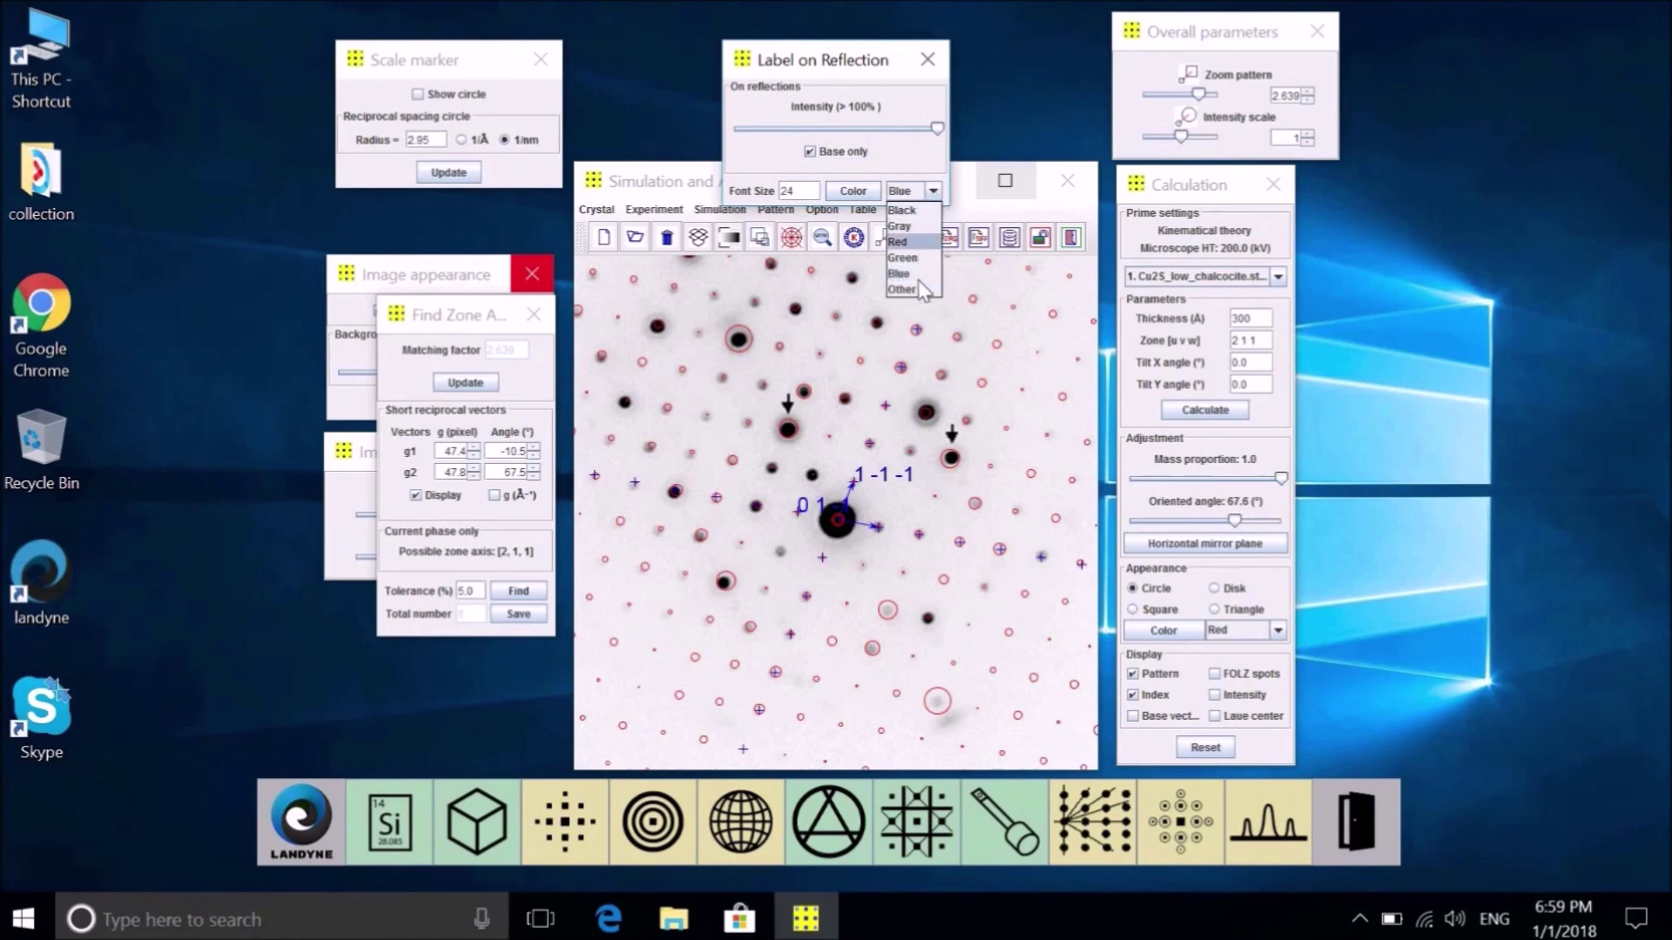
{"action": "left_click", "coordinate": [852, 191]}
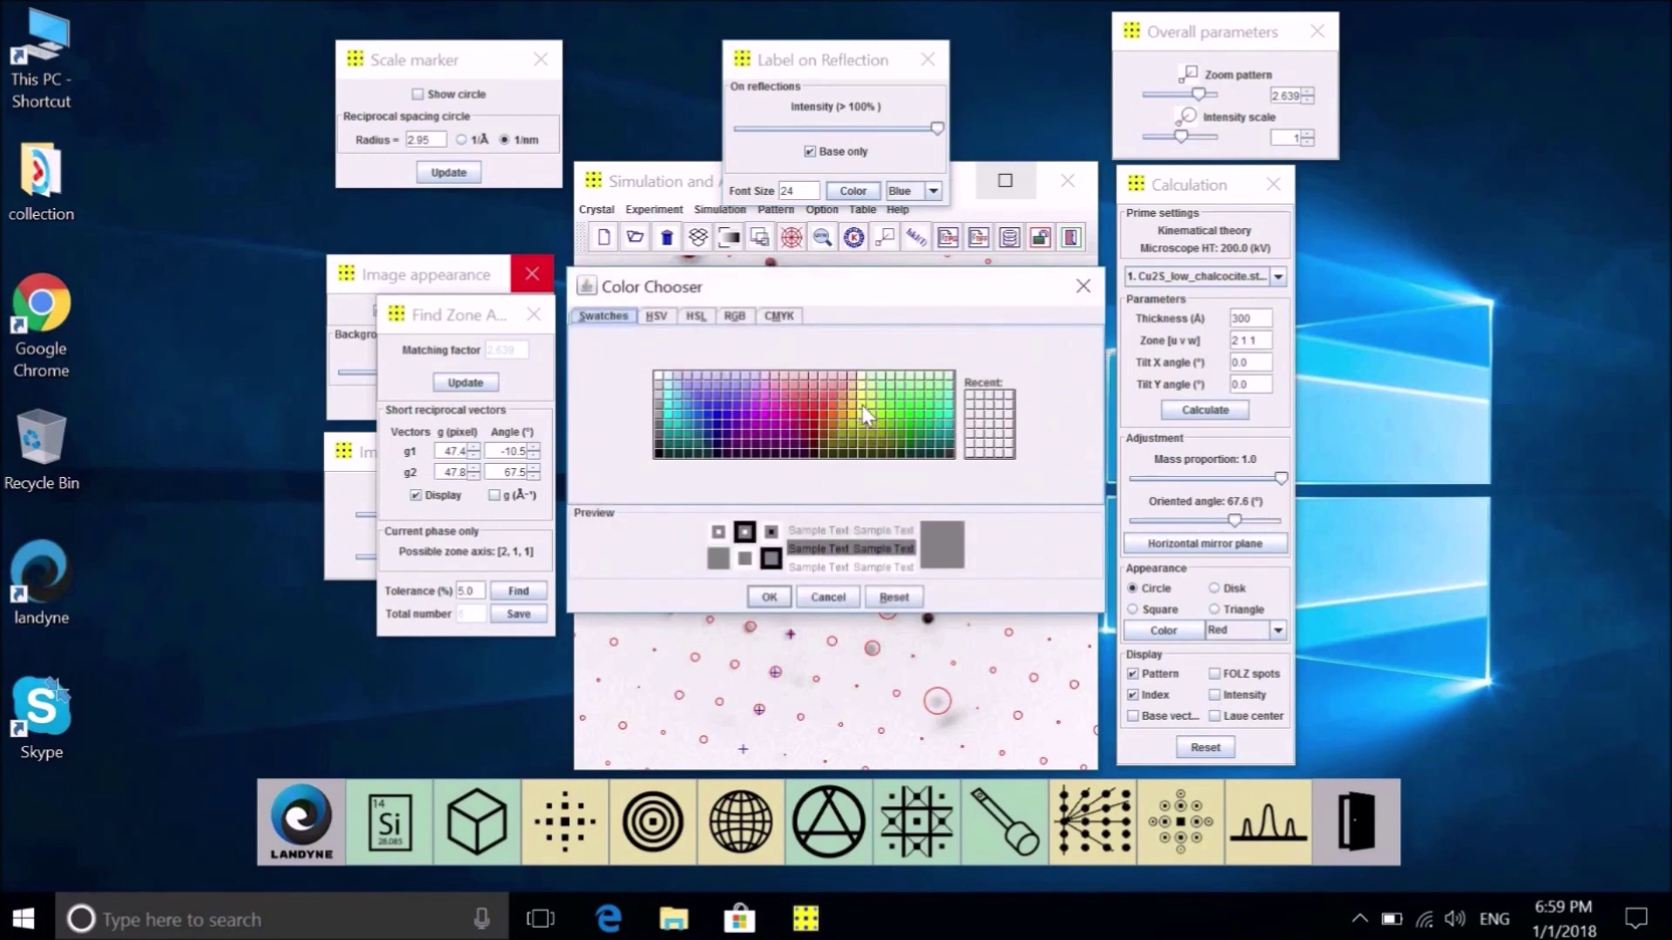
{"action": "left_click", "coordinate": [861, 404]}
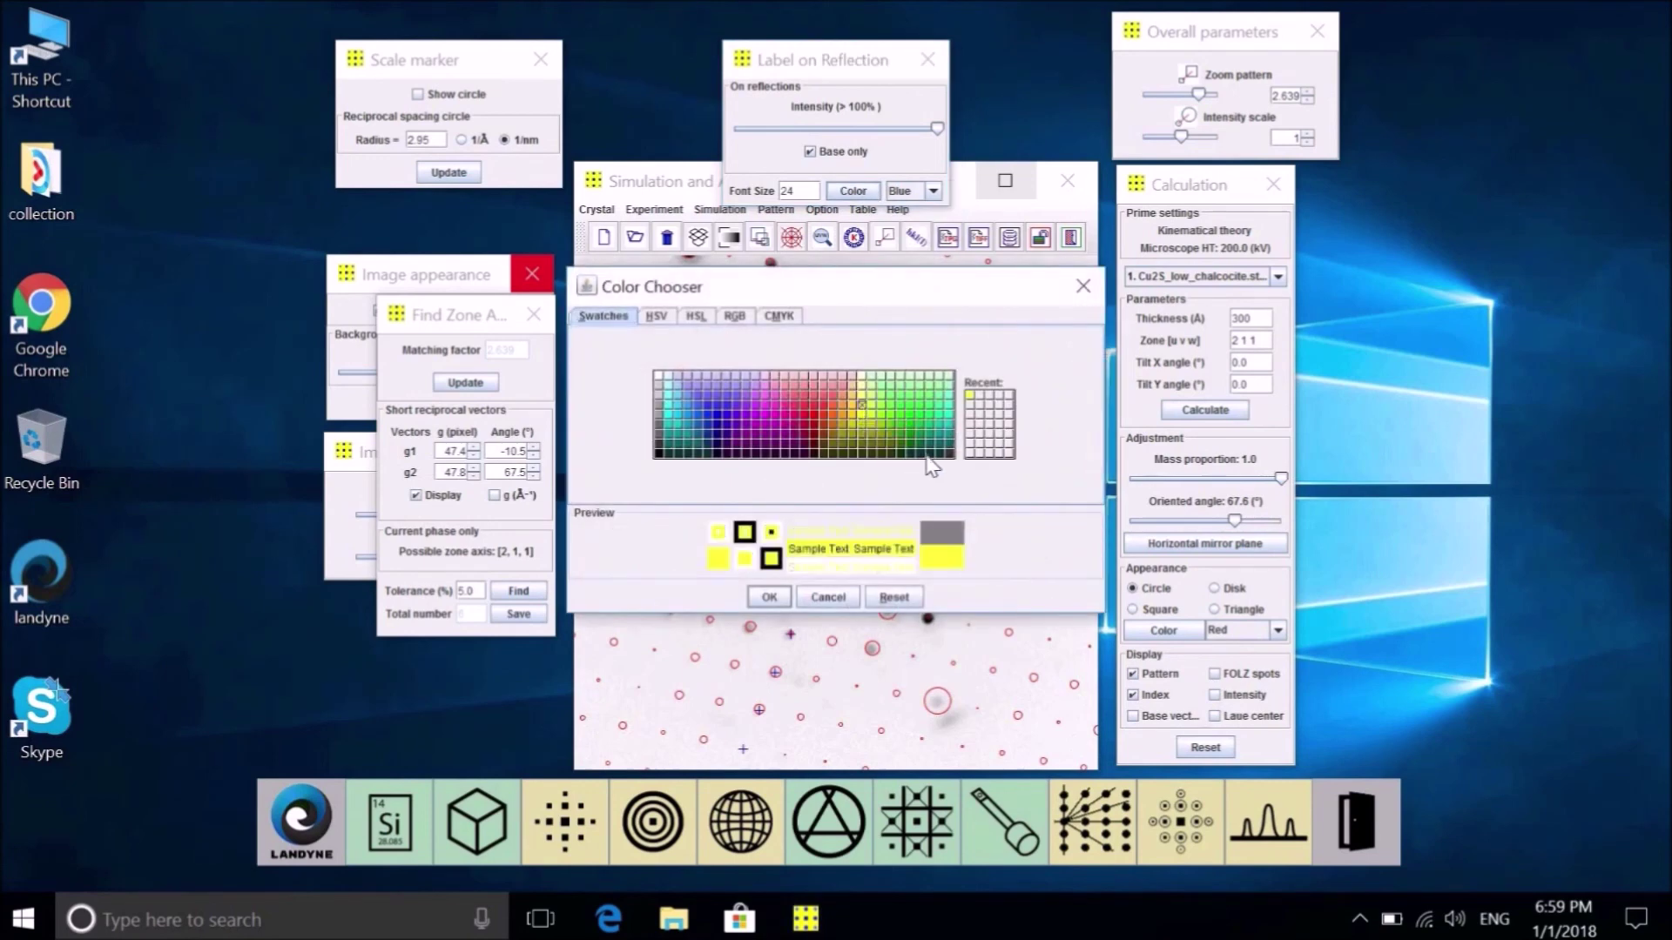
{"action": "left_click", "coordinate": [775, 597]}
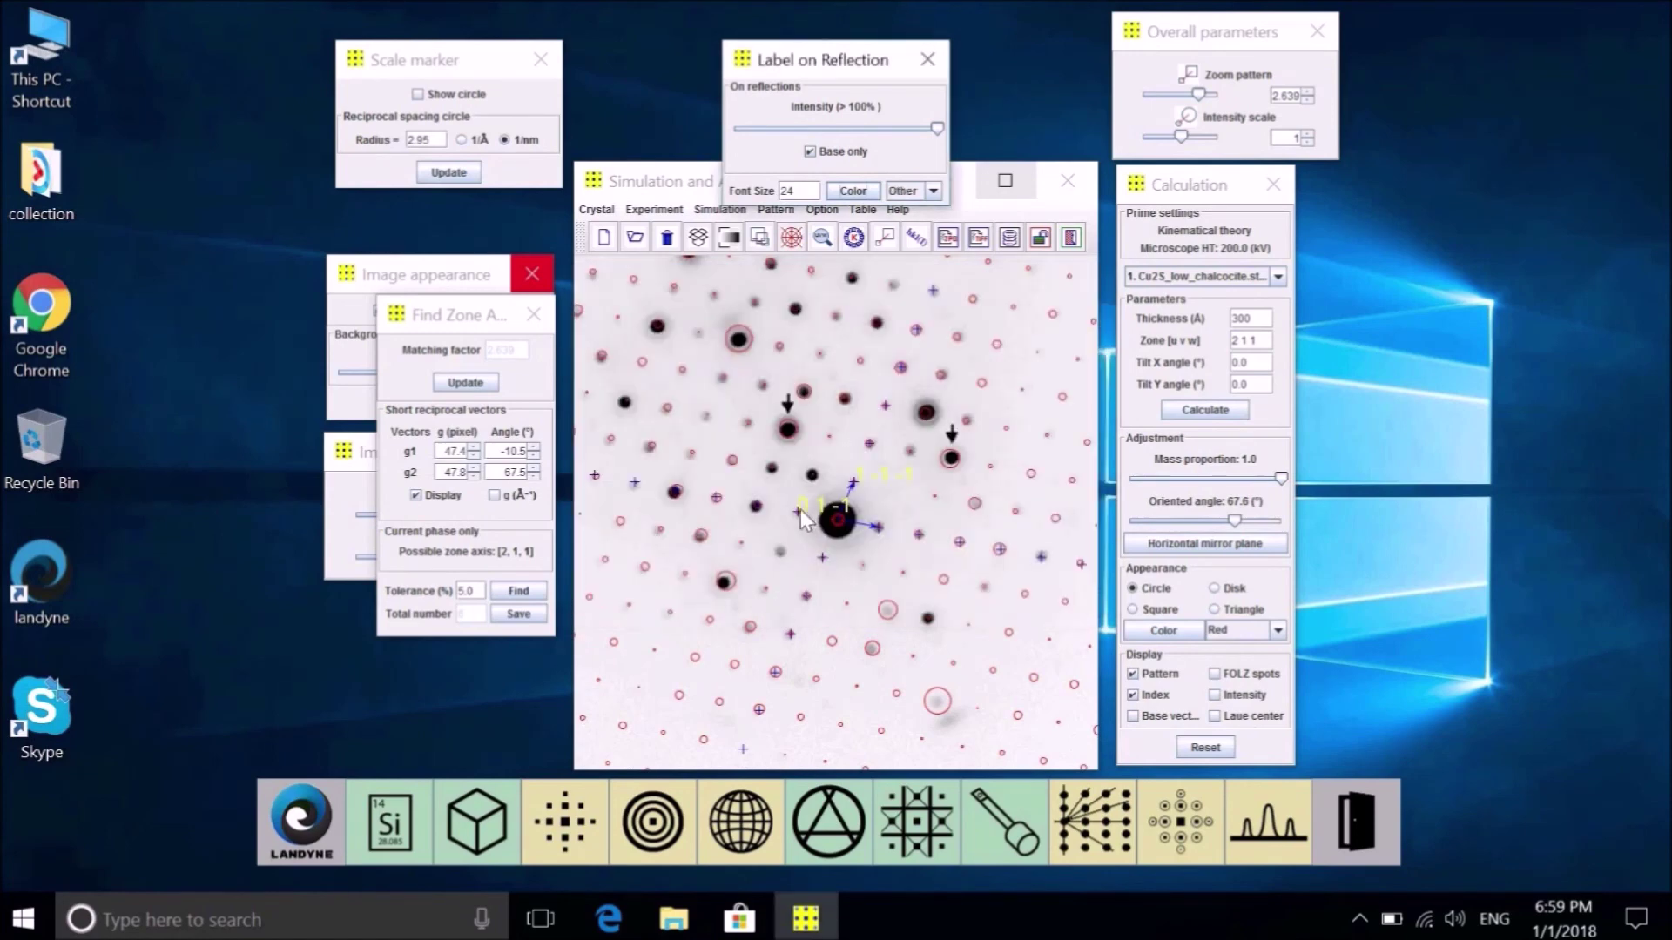